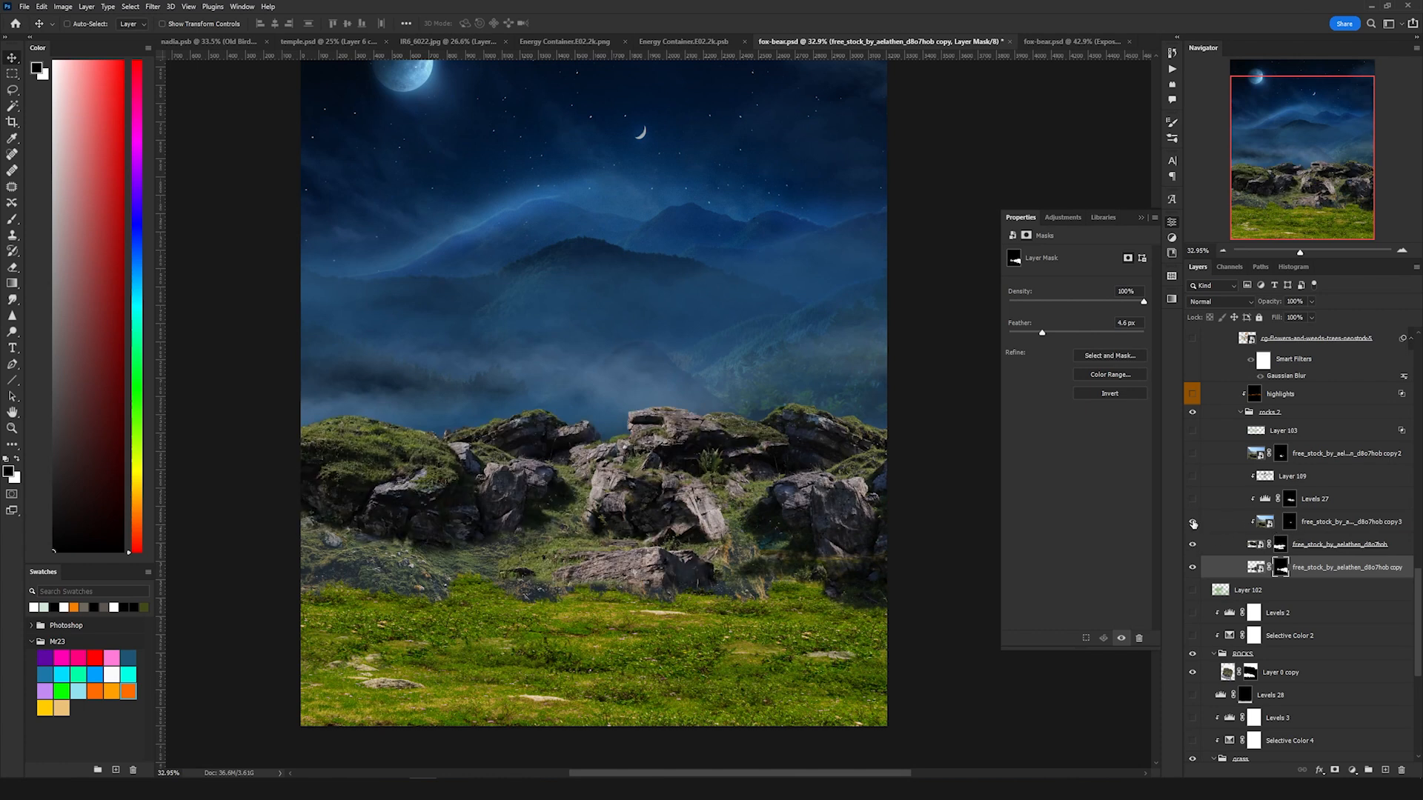
Step: Turn on the third copy of the rock stock photo in the rocks group and select the grass group
click(1192, 523)
scroll(1274, 578, down, 3)
click(1278, 592)
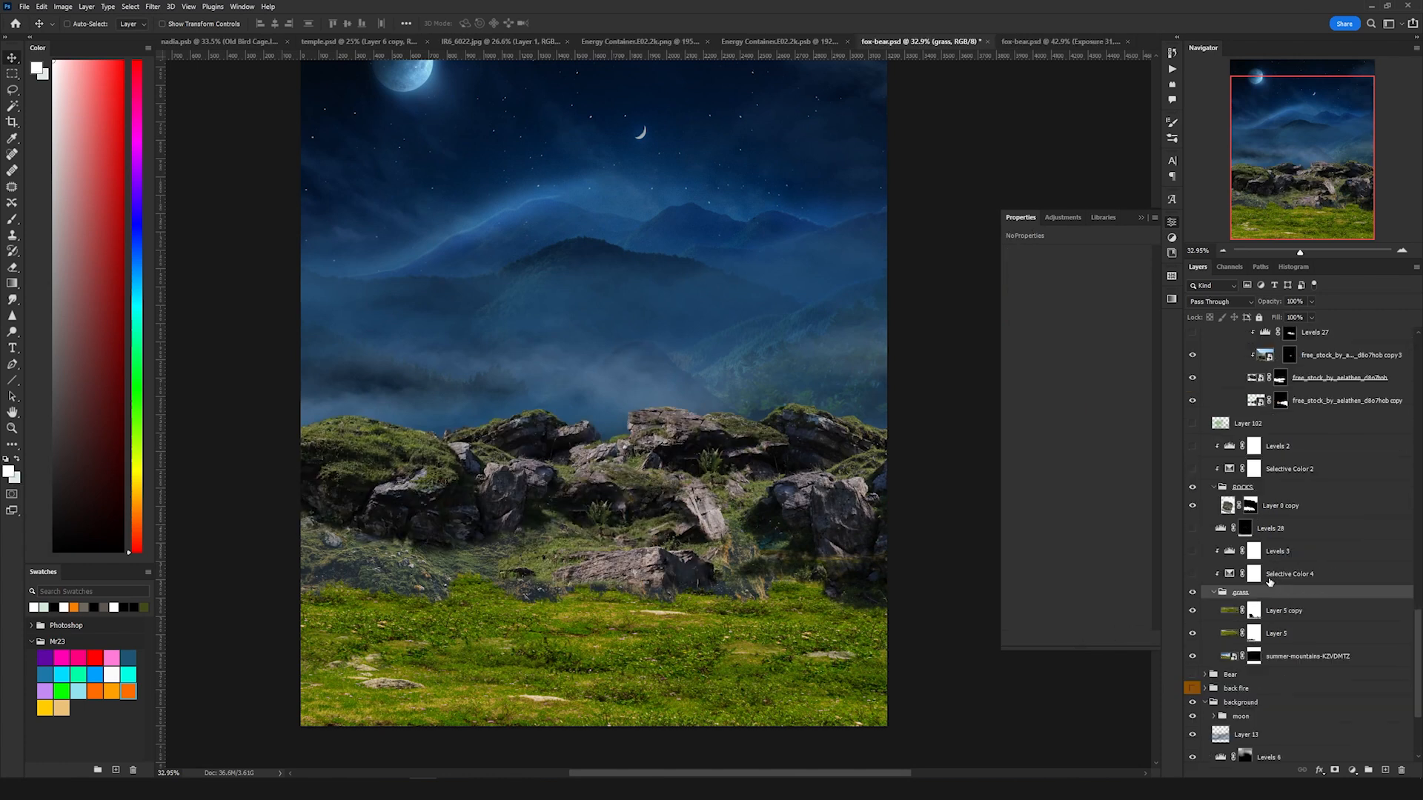
Step: Reveal the Selective Color 4 and Levels 3 adjustments clipped to the rocks layer
click(1288, 576)
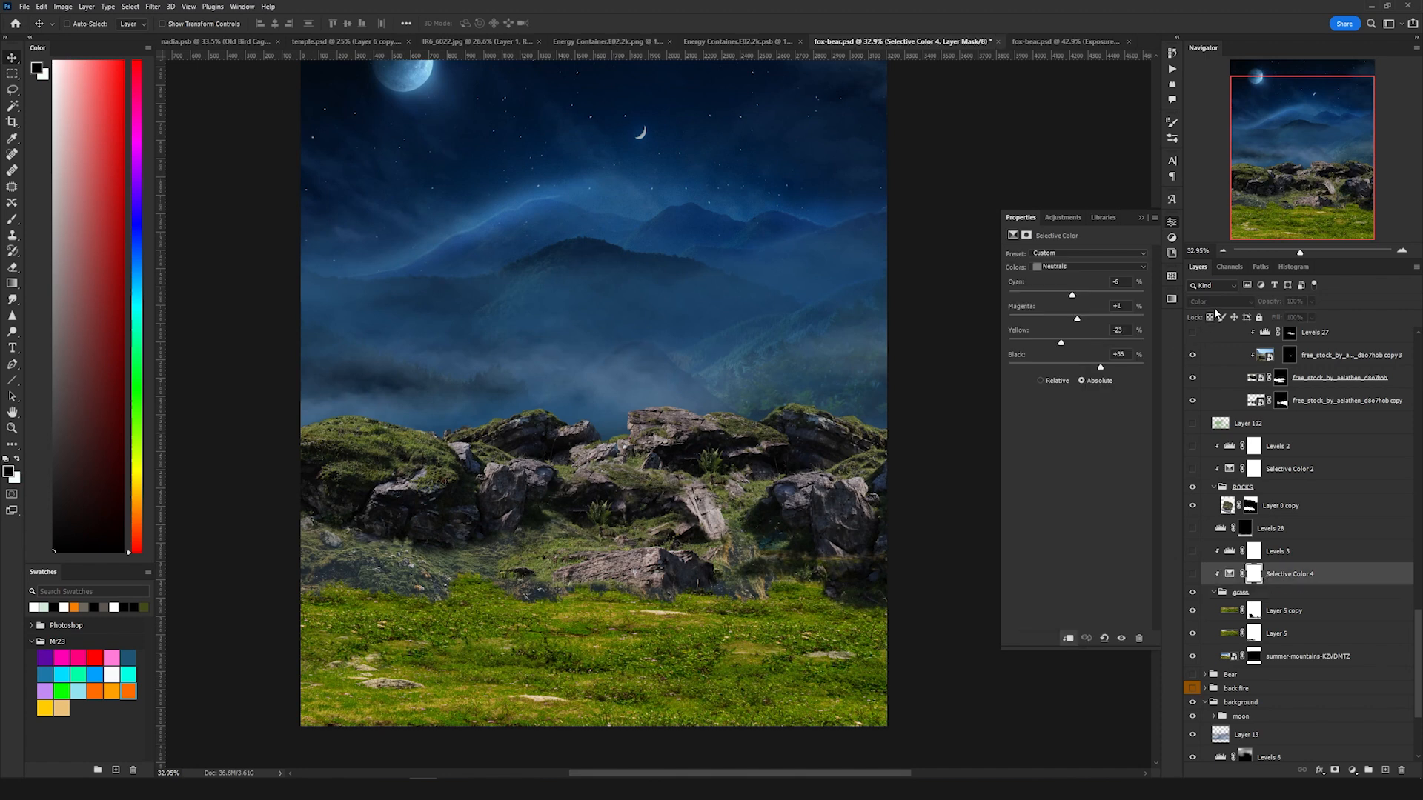
click(1193, 574)
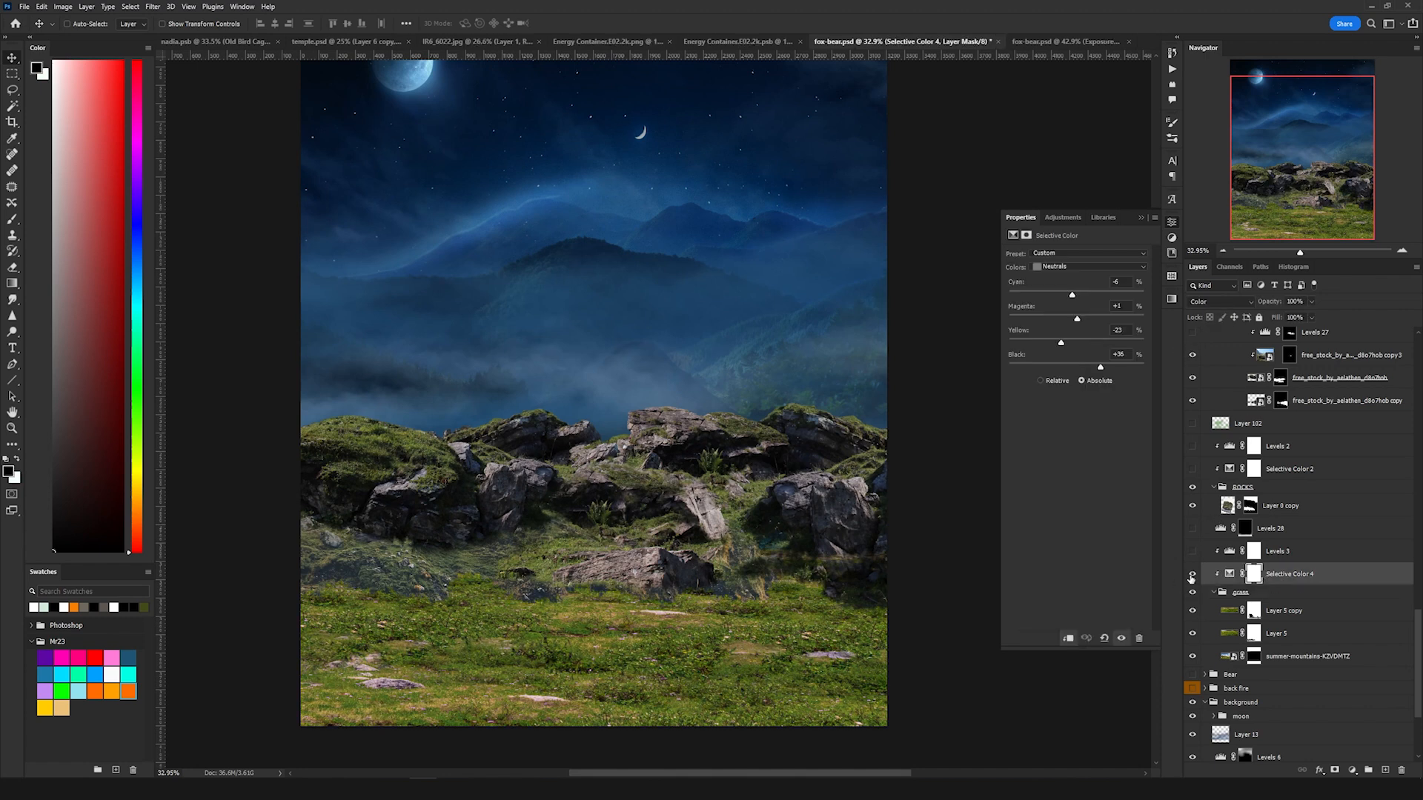
click(1268, 555)
click(1192, 552)
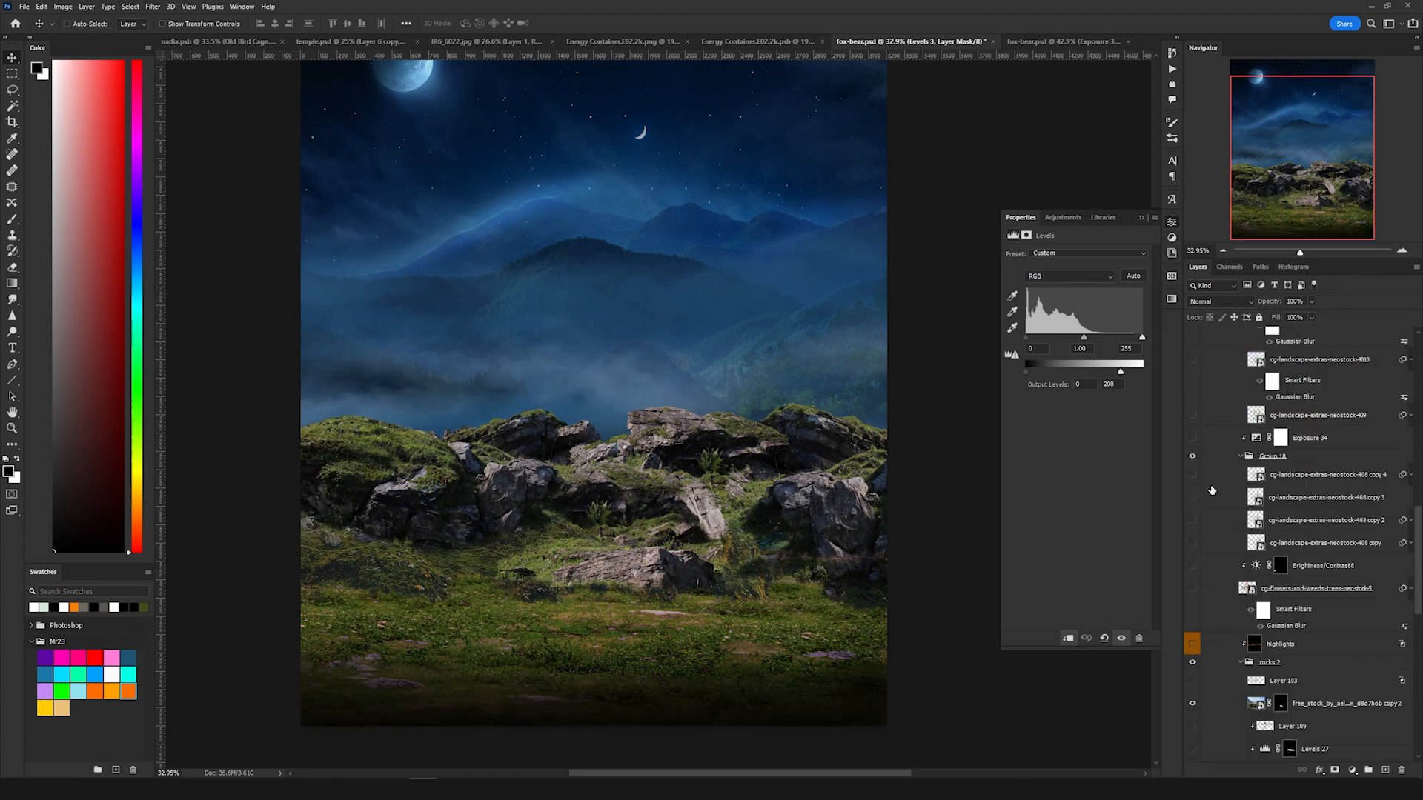
Step: Toggle the highlight layers and the Exposure 34 adjustment above the foreground grass group
scroll(1211, 491, up, 3)
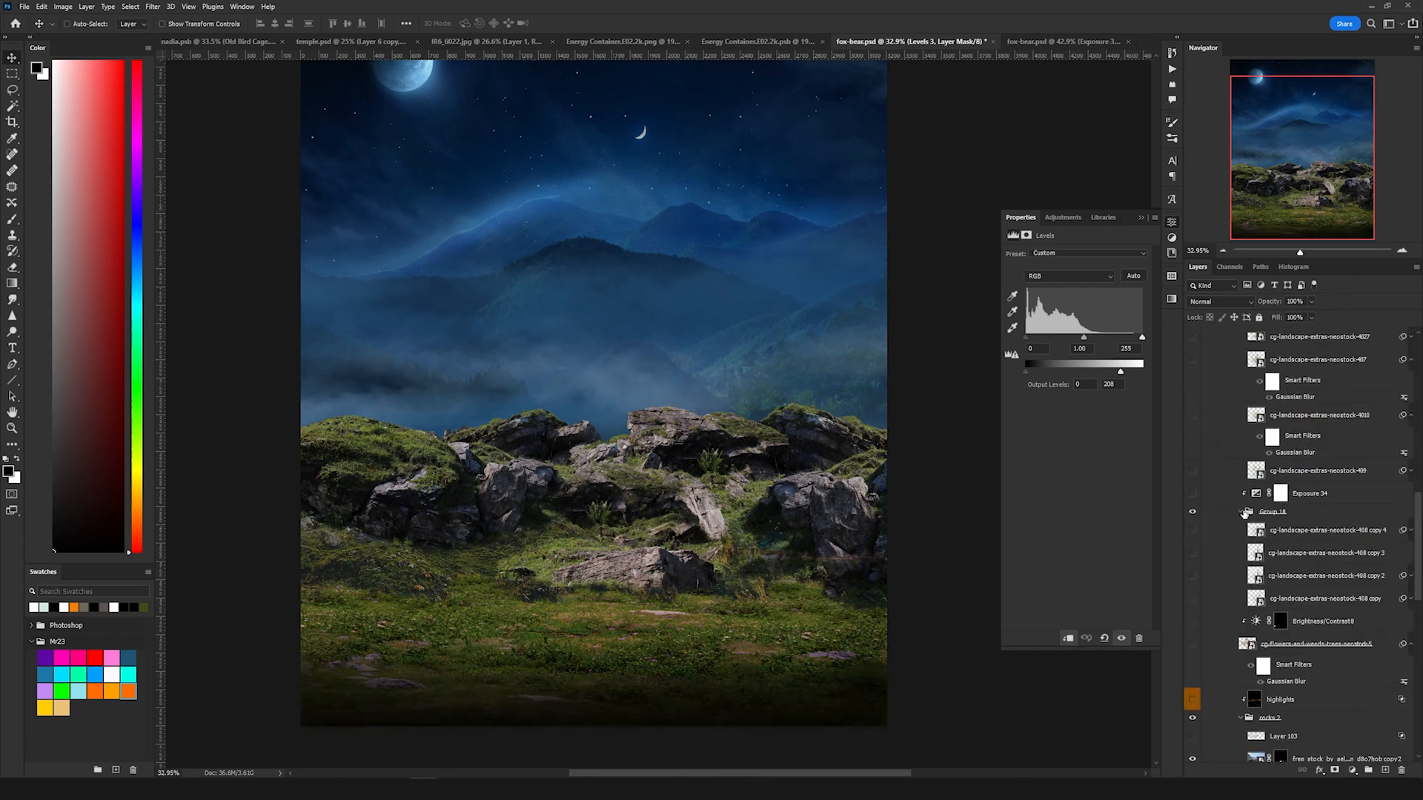
scroll(1274, 534, up, 1)
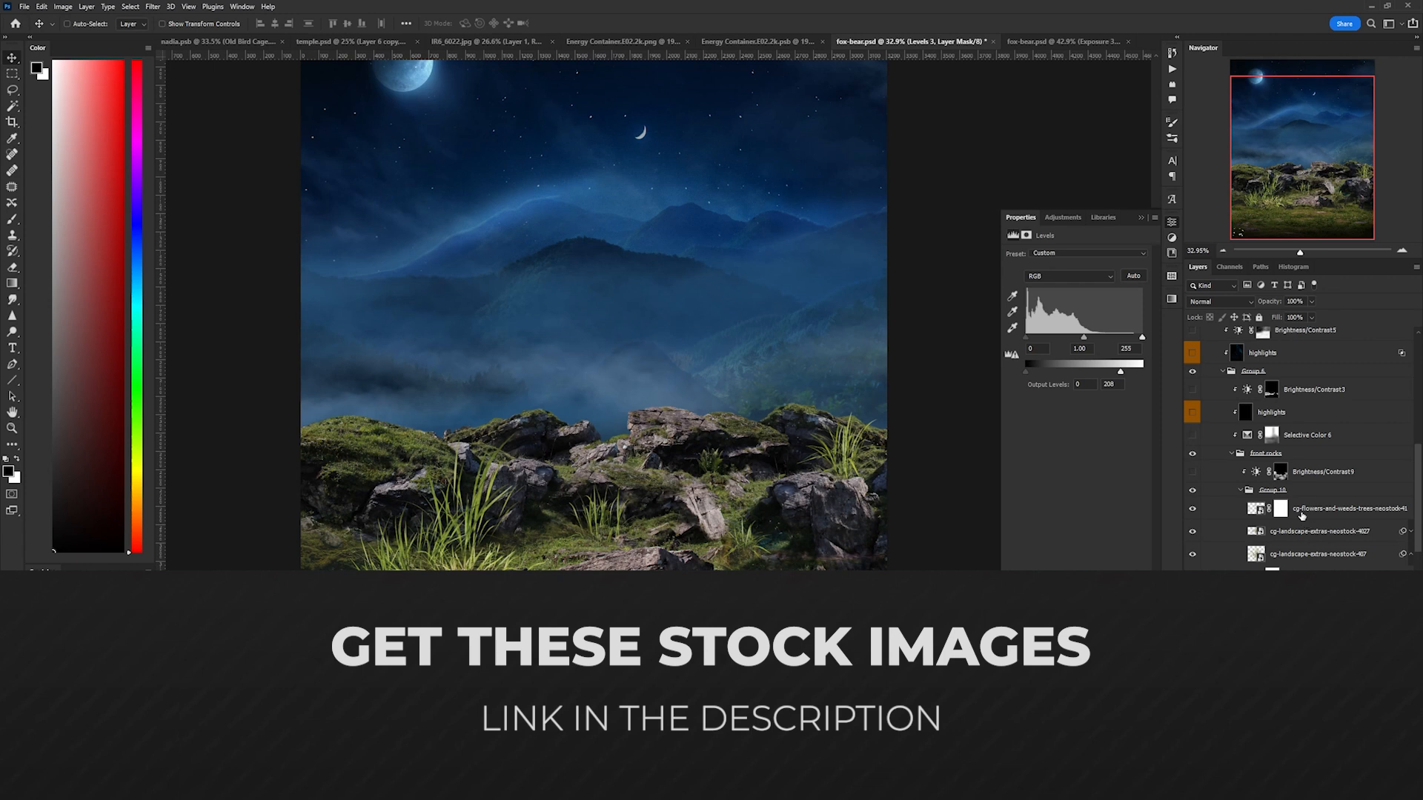
click(1190, 414)
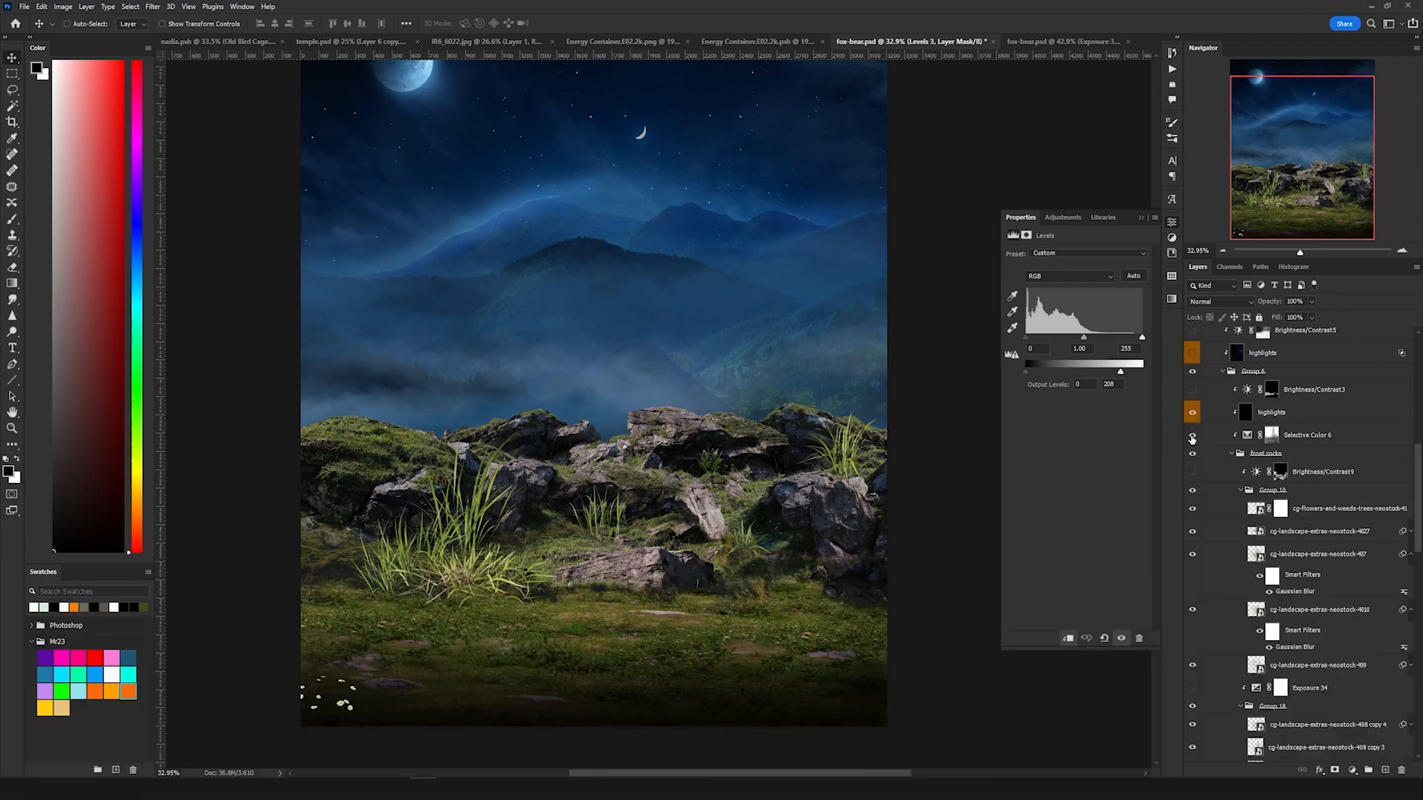
click(1189, 392)
scroll(1304, 521, down, 3)
click(1192, 605)
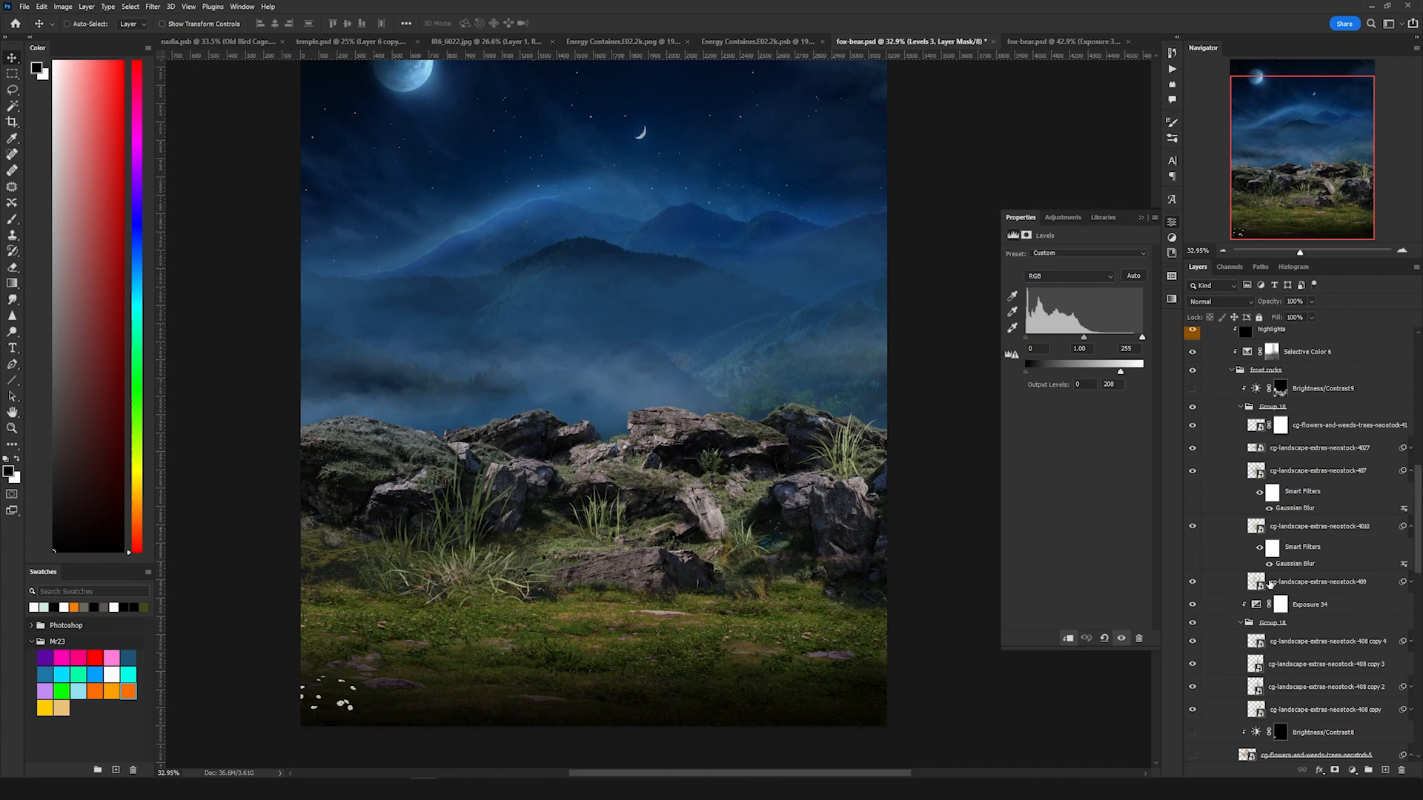
Step: Turn on Layer 102 above the rocks and grass adjustments
scroll(1270, 583, down, 4)
scroll(1319, 677, down, 1)
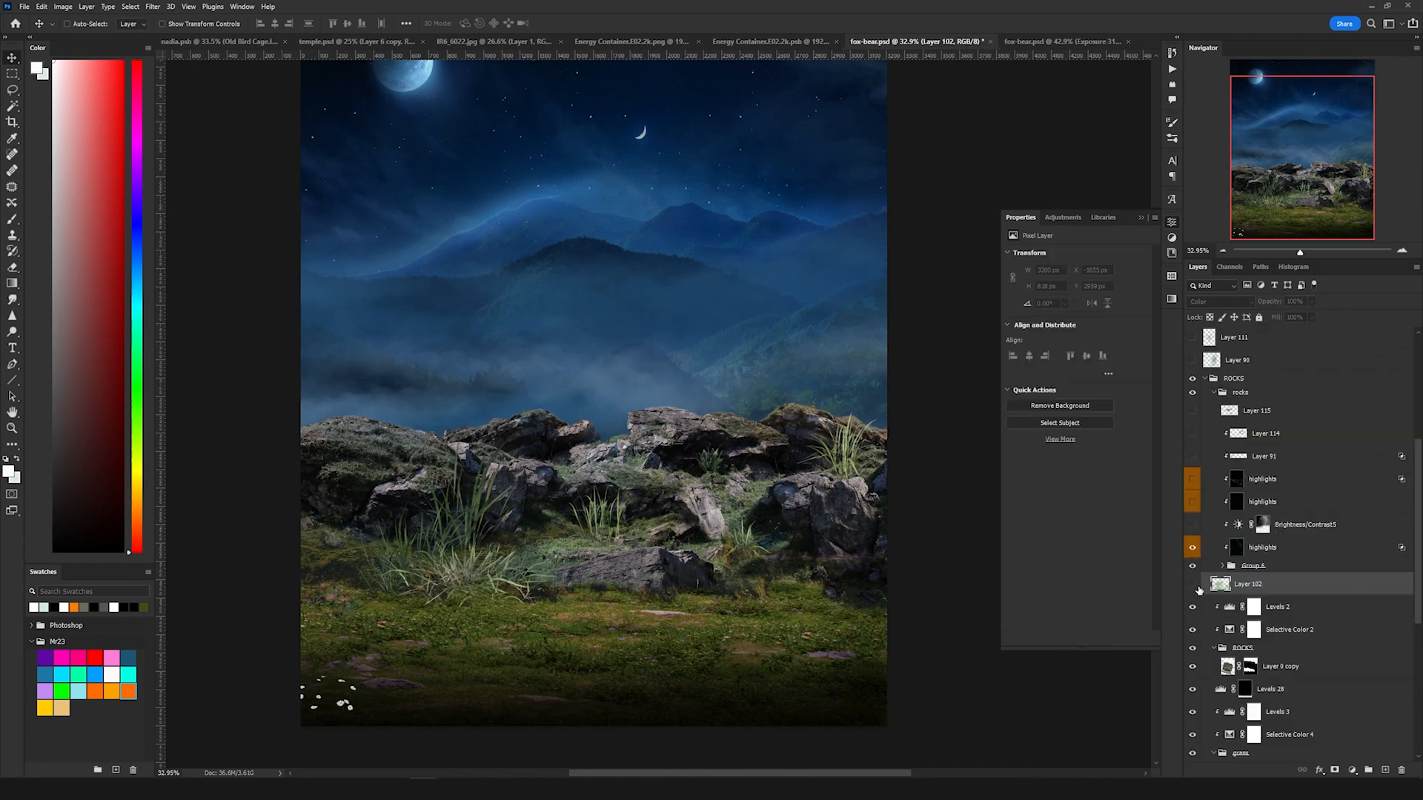
click(1194, 586)
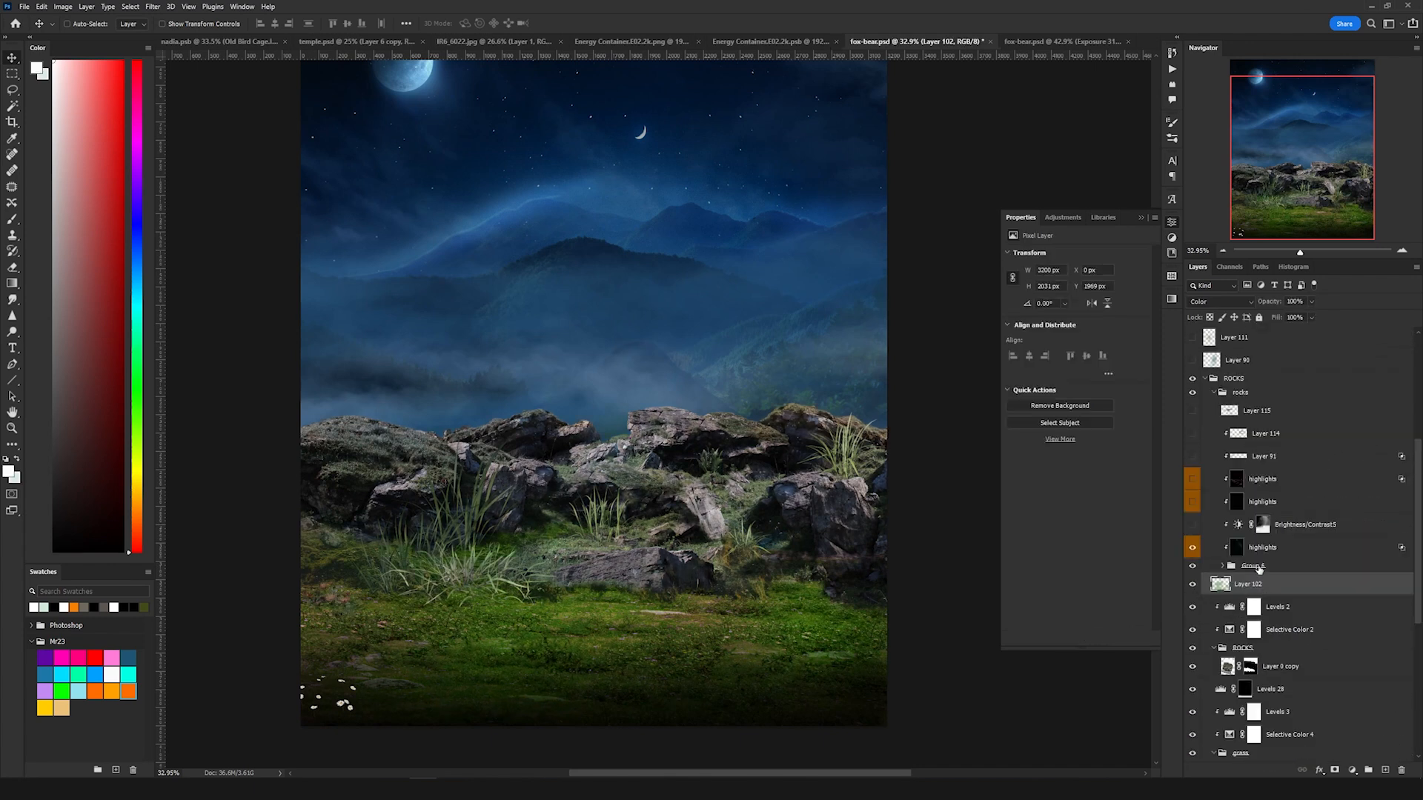
Step: Try another blend mode and position for Layer 102, then set its blend mode back to Color
click(1221, 303)
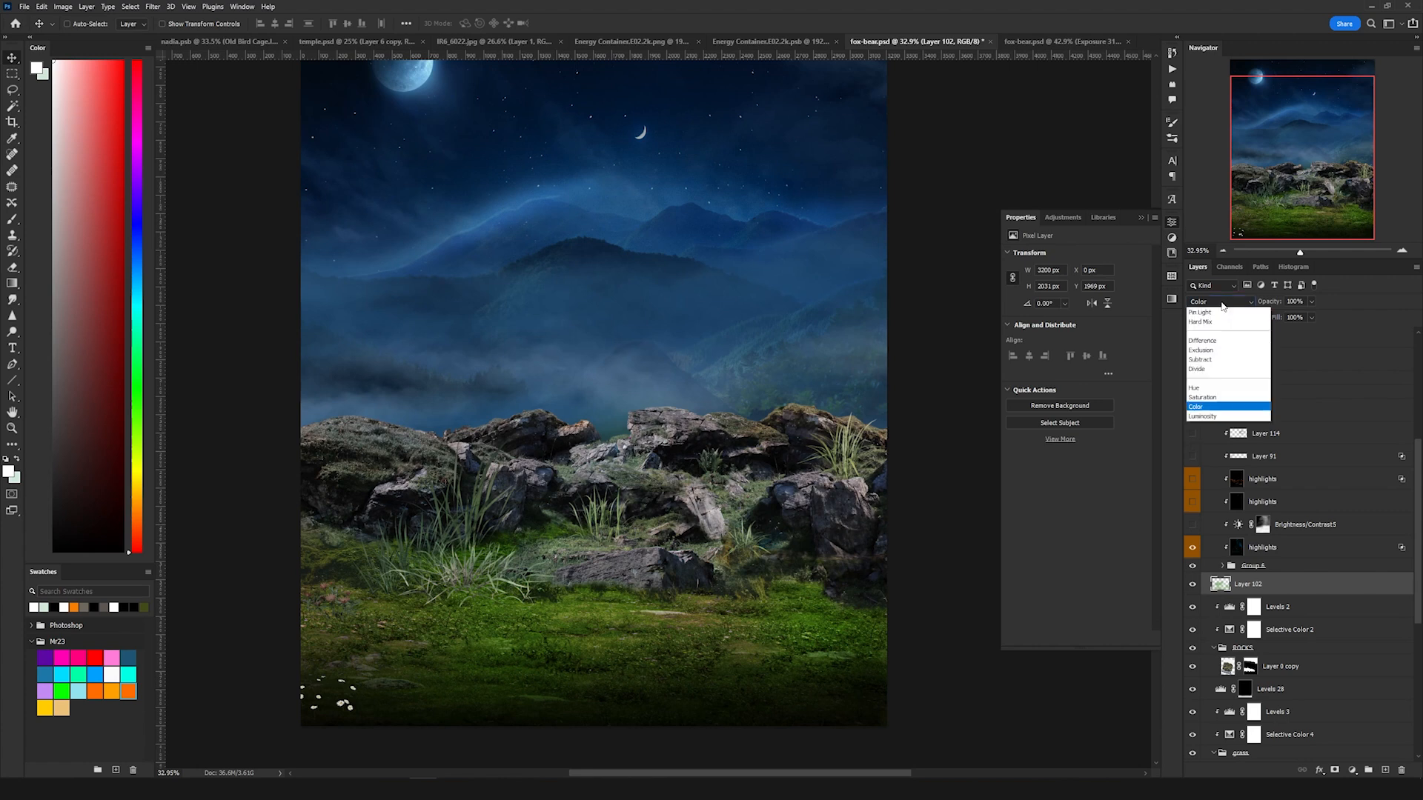
click(1218, 314)
drag(856, 585, 831, 589)
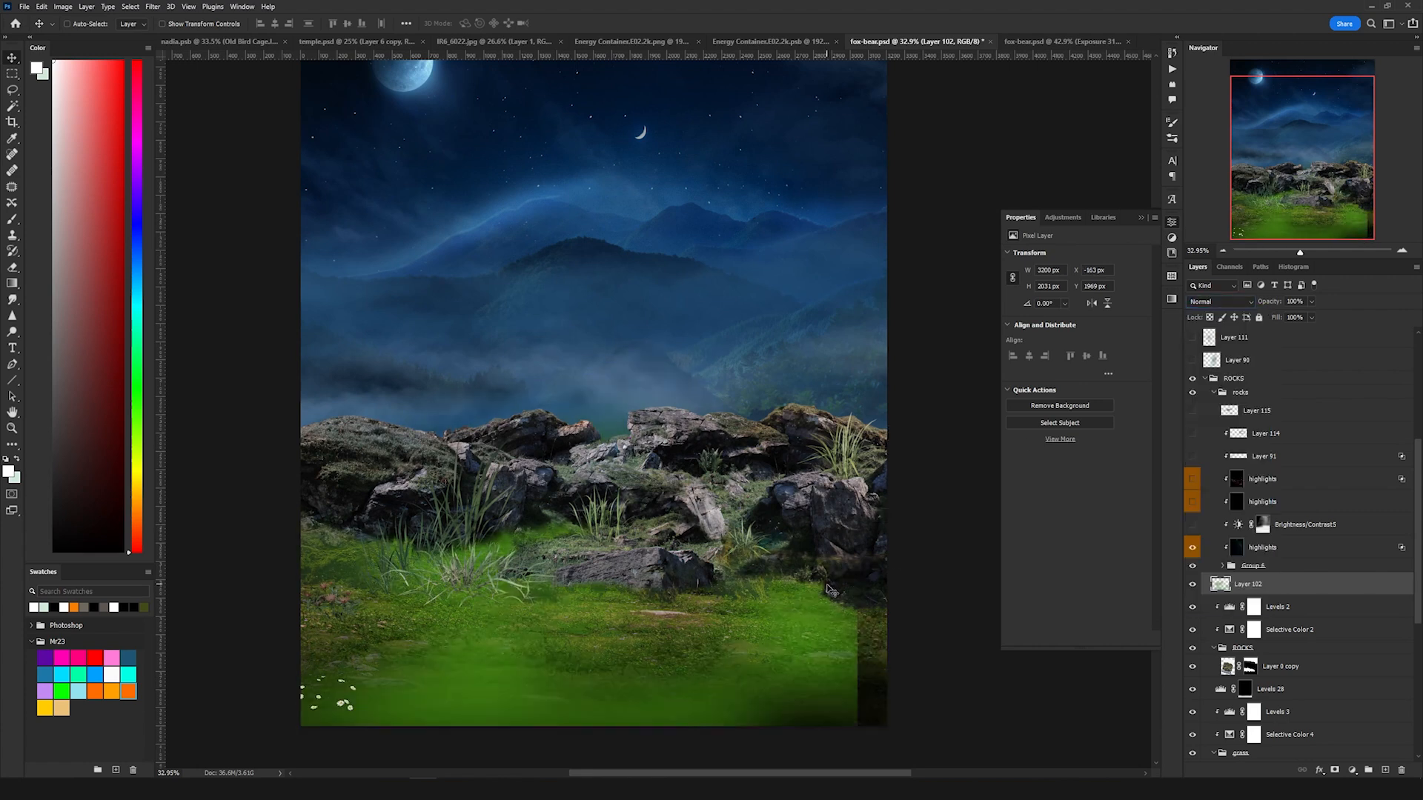
click(1232, 302)
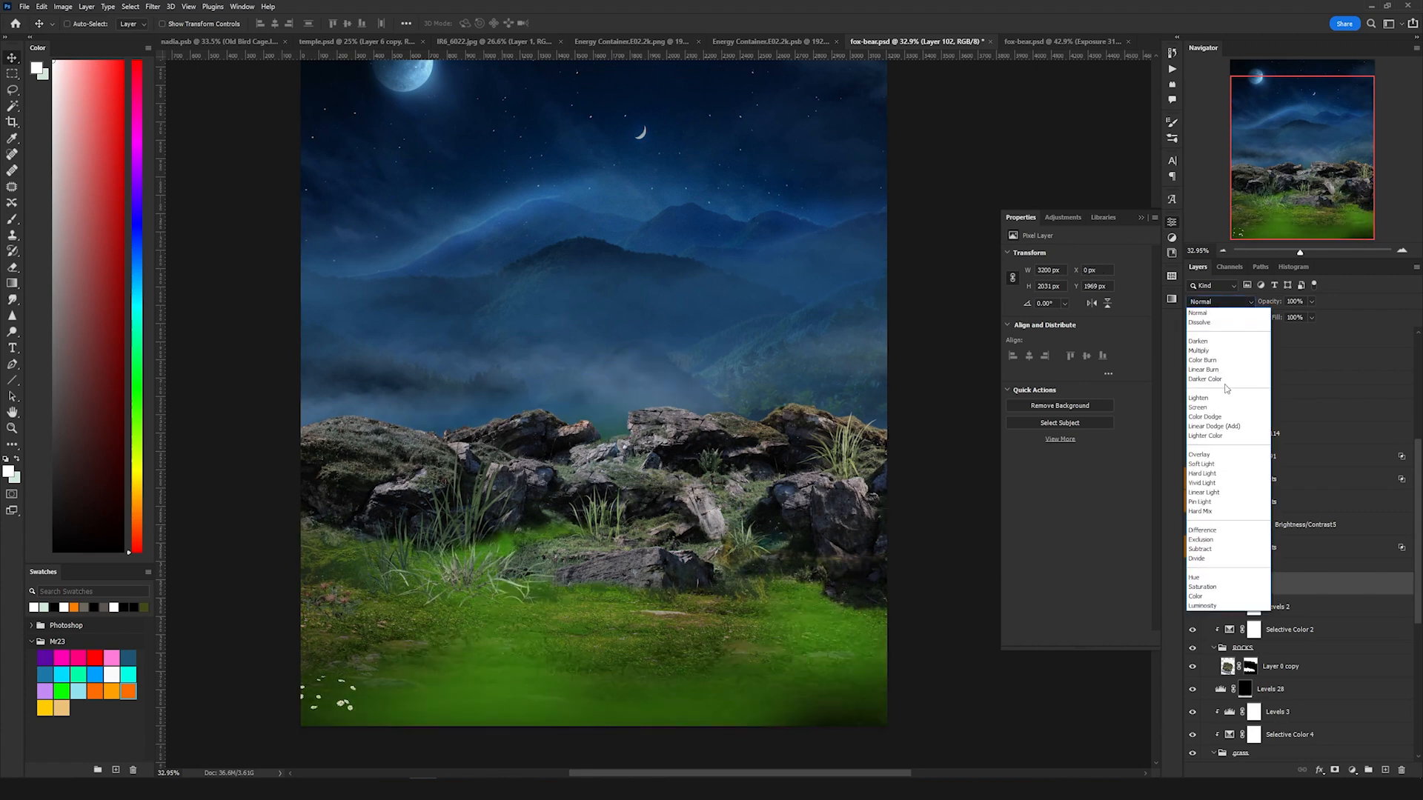
click(1219, 593)
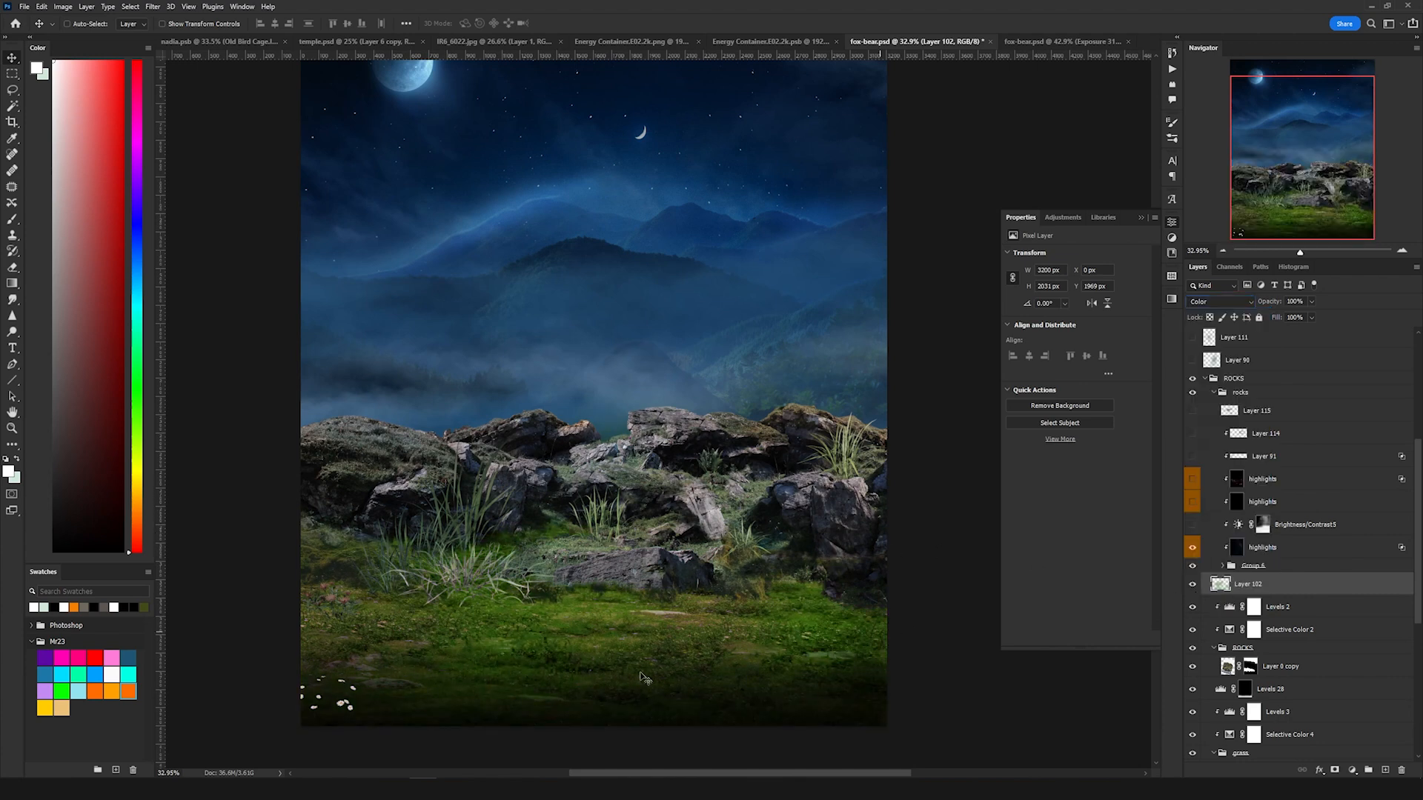
Step: Reveal the Brightness/Contrast 5 adjustment in the upper rocks group
scroll(1331, 495, up, 1)
click(1292, 545)
click(1192, 542)
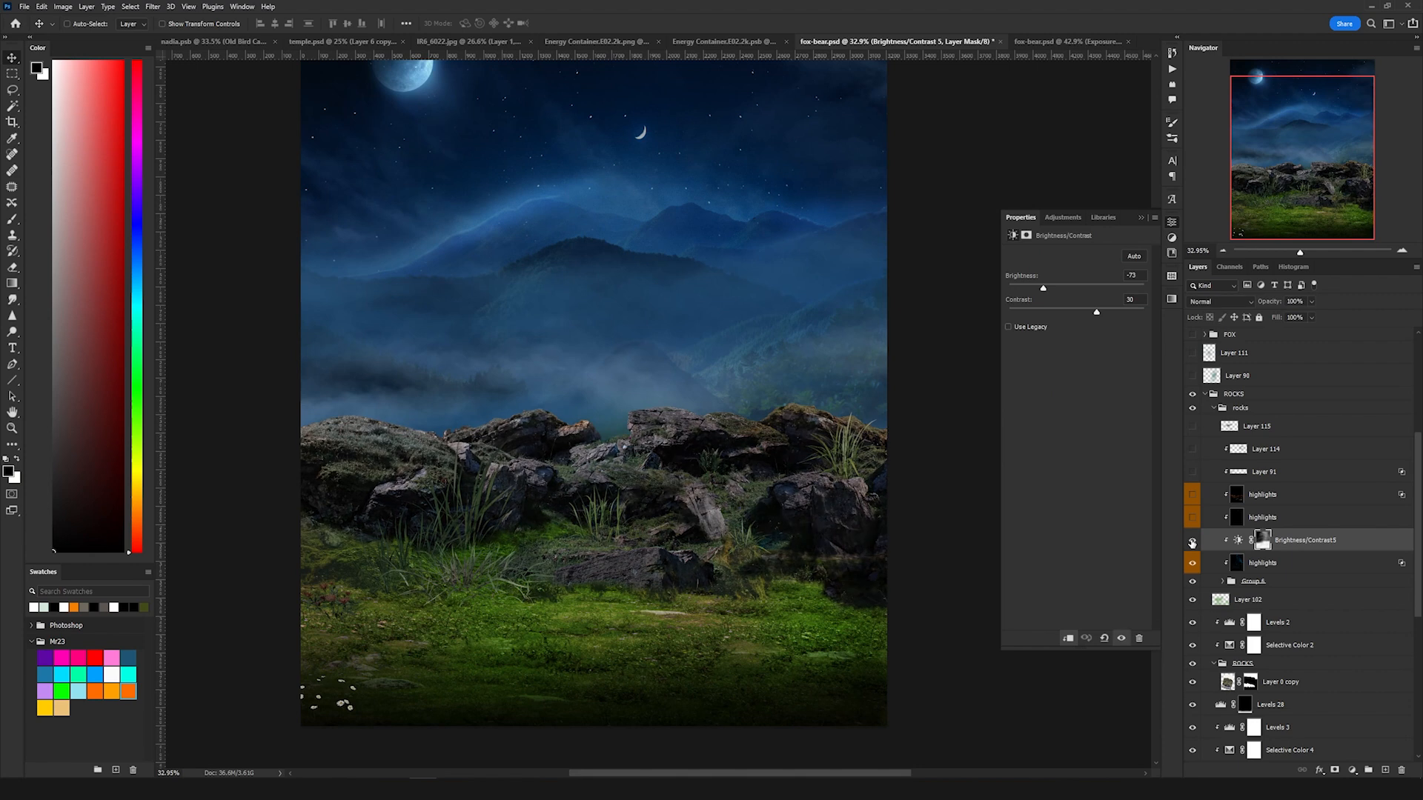
Step: Turn on the back fire group behind the rocks
scroll(1200, 552, down, 10)
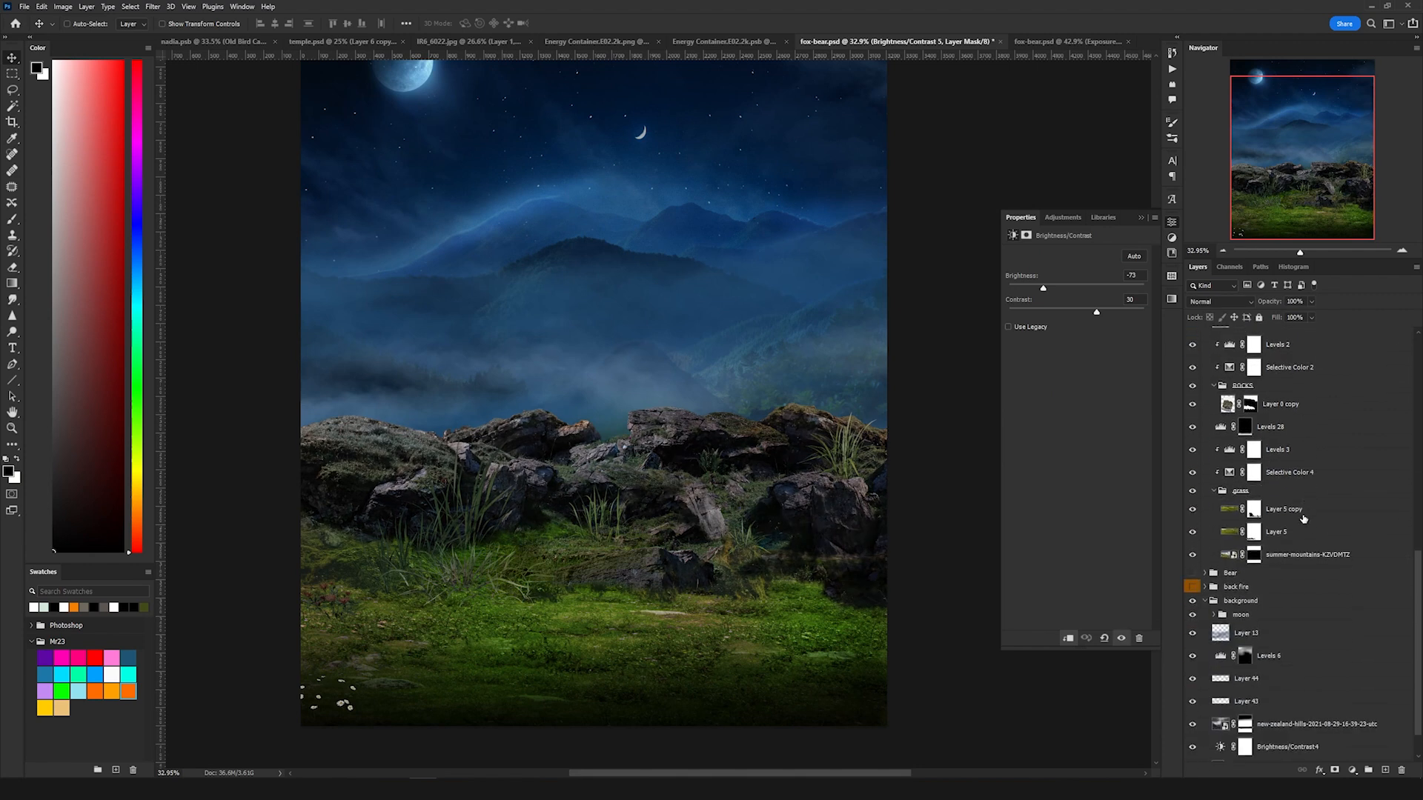
click(1193, 573)
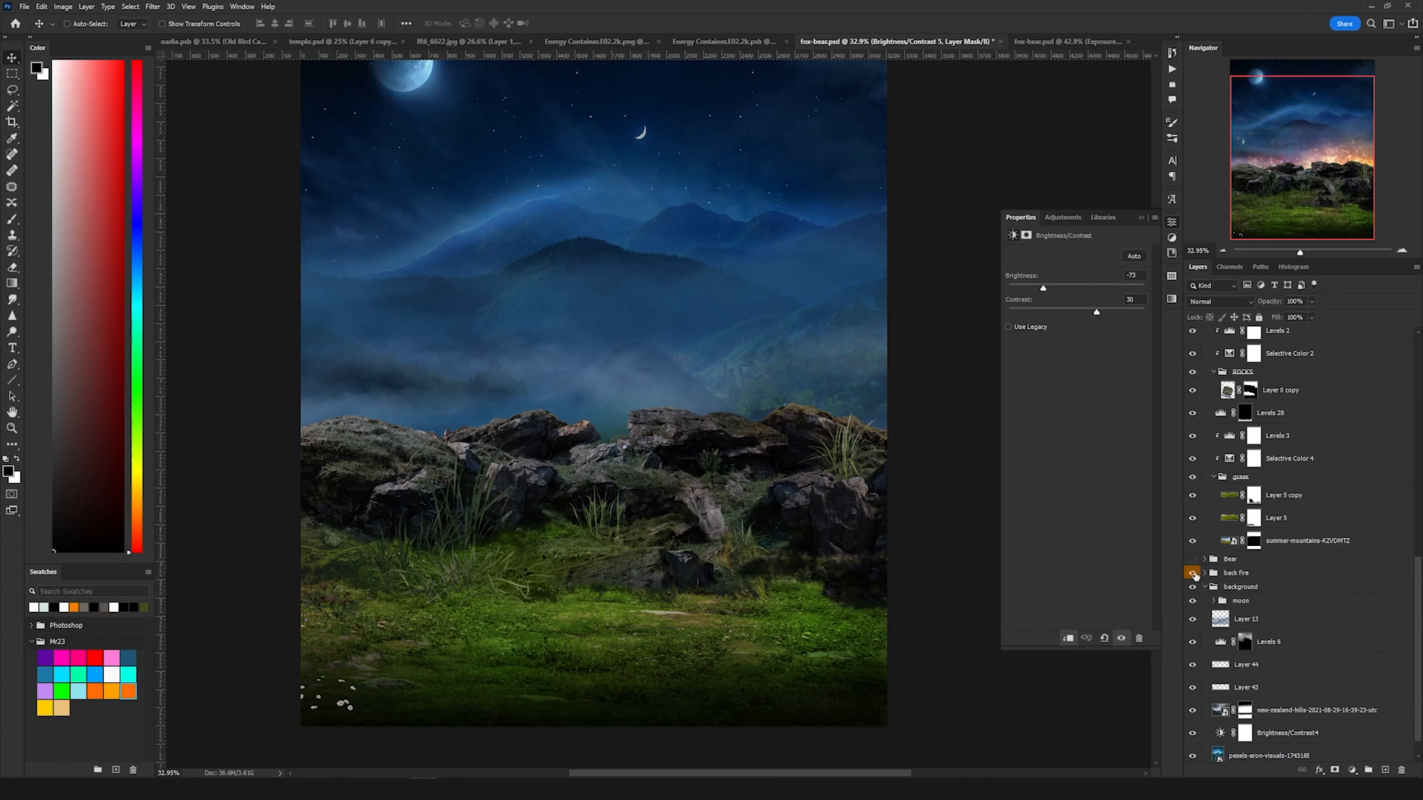
click(1262, 575)
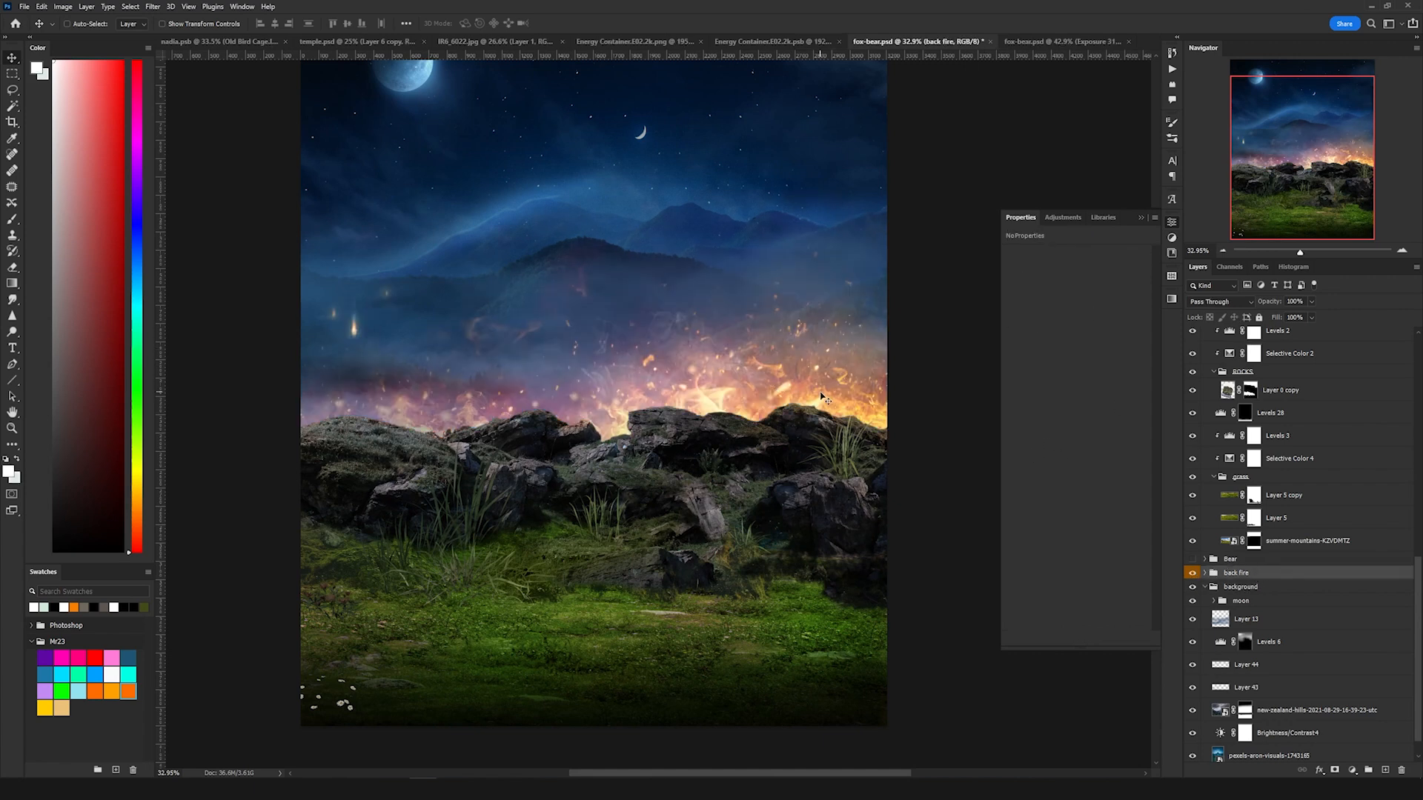
Step: Turn on the highlights layer above Brightness/Contrast 5 in the rocks group
scroll(1304, 578, up, 8)
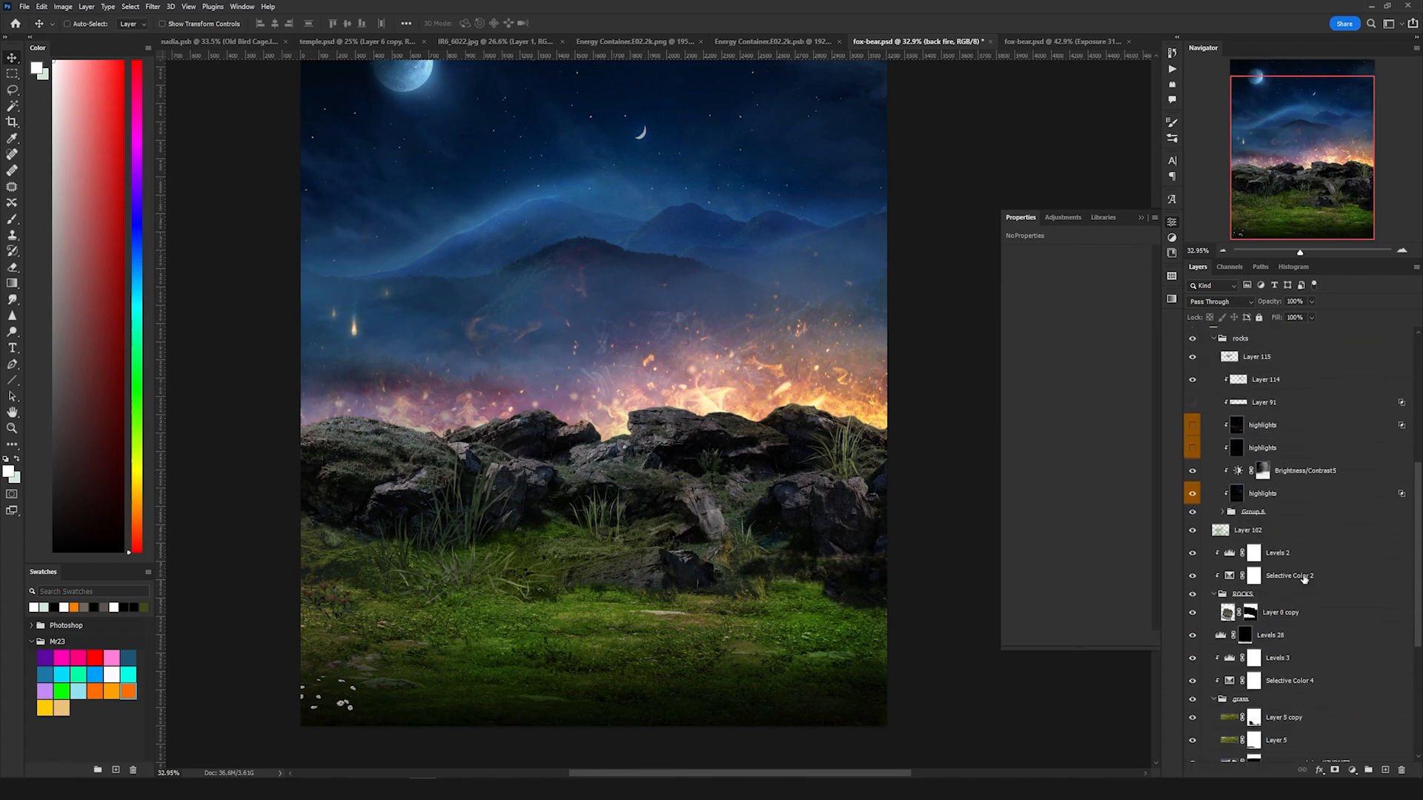
scroll(1304, 579, up, 4)
click(1193, 536)
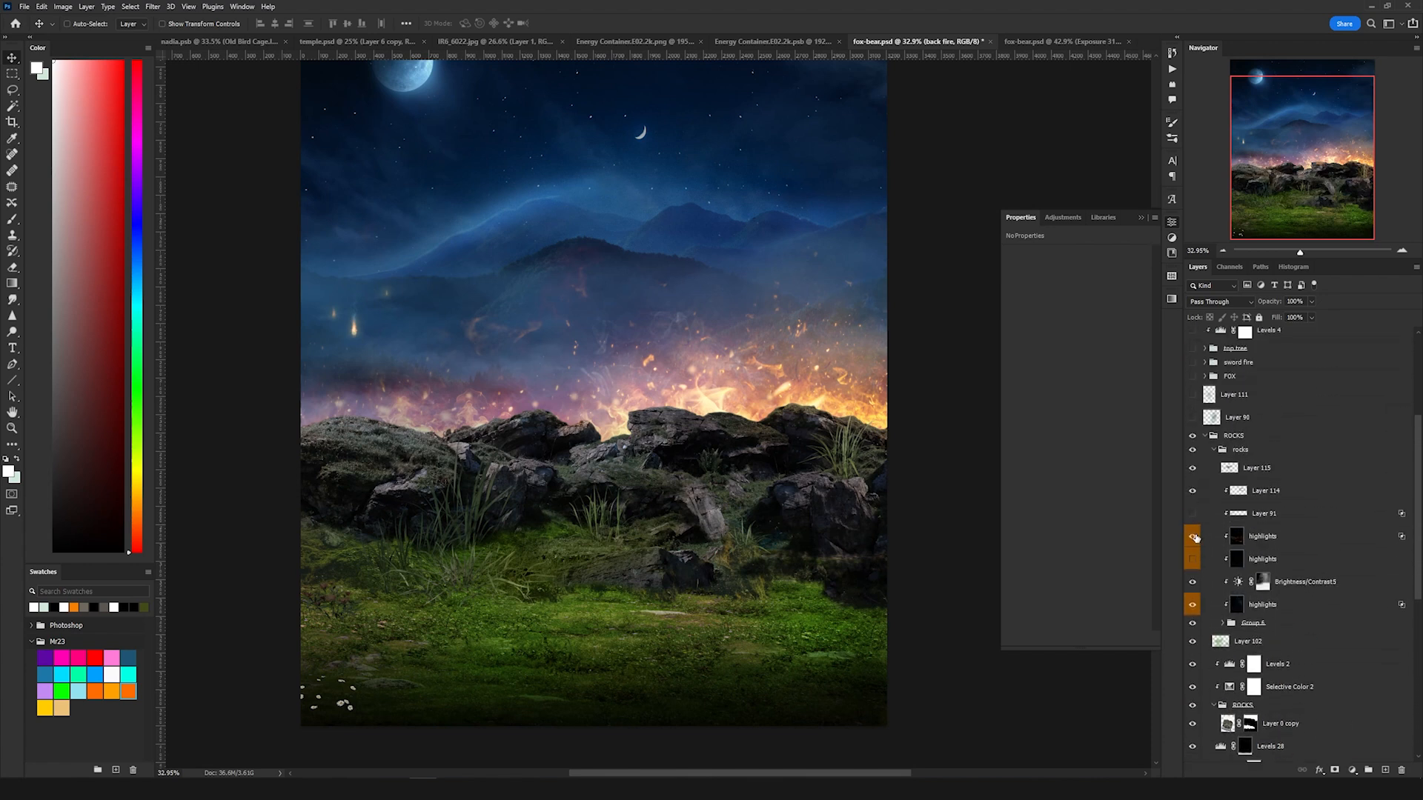
click(1259, 535)
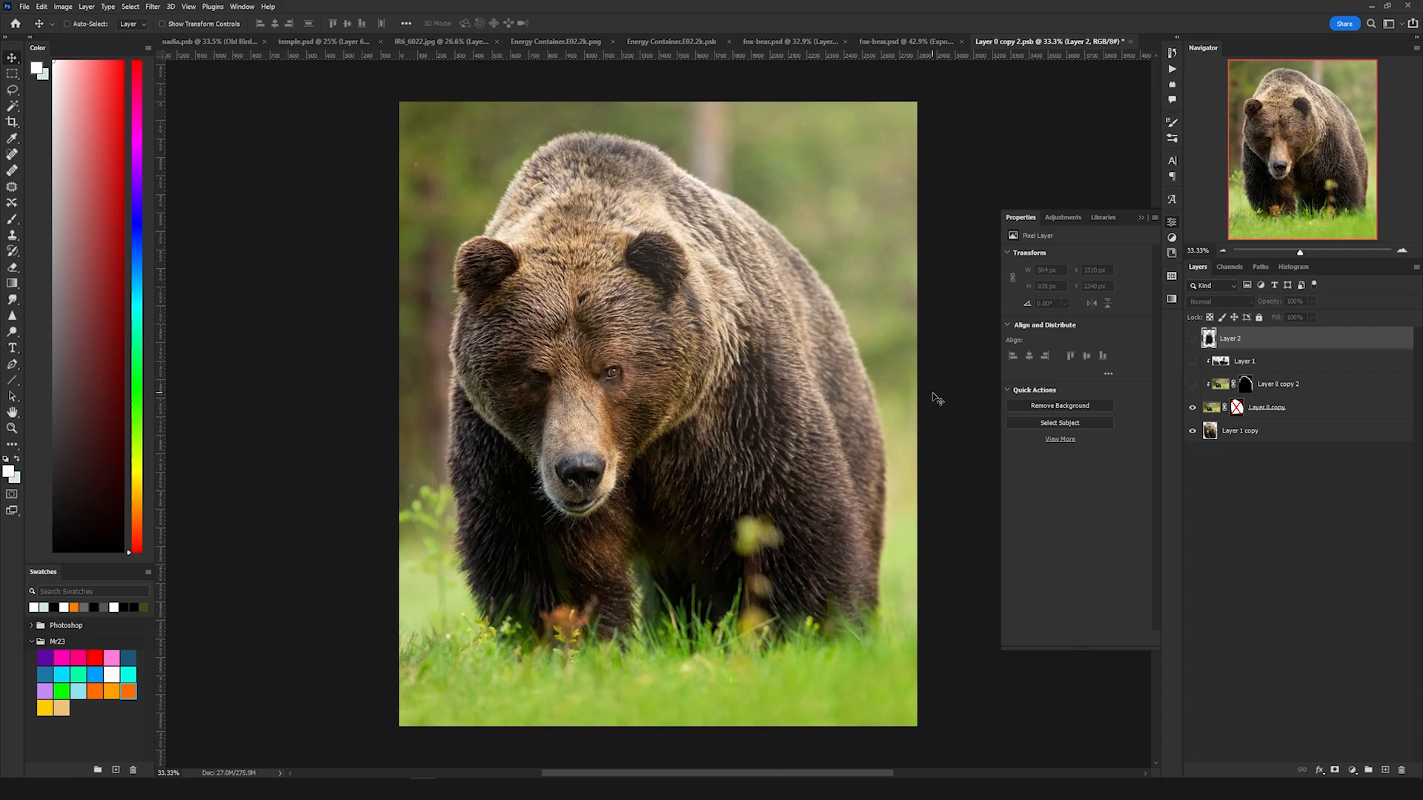
Step: In the bear document, select the masked bear layer and turn on Layer 0 copy 2 and Layer 1
click(1236, 409)
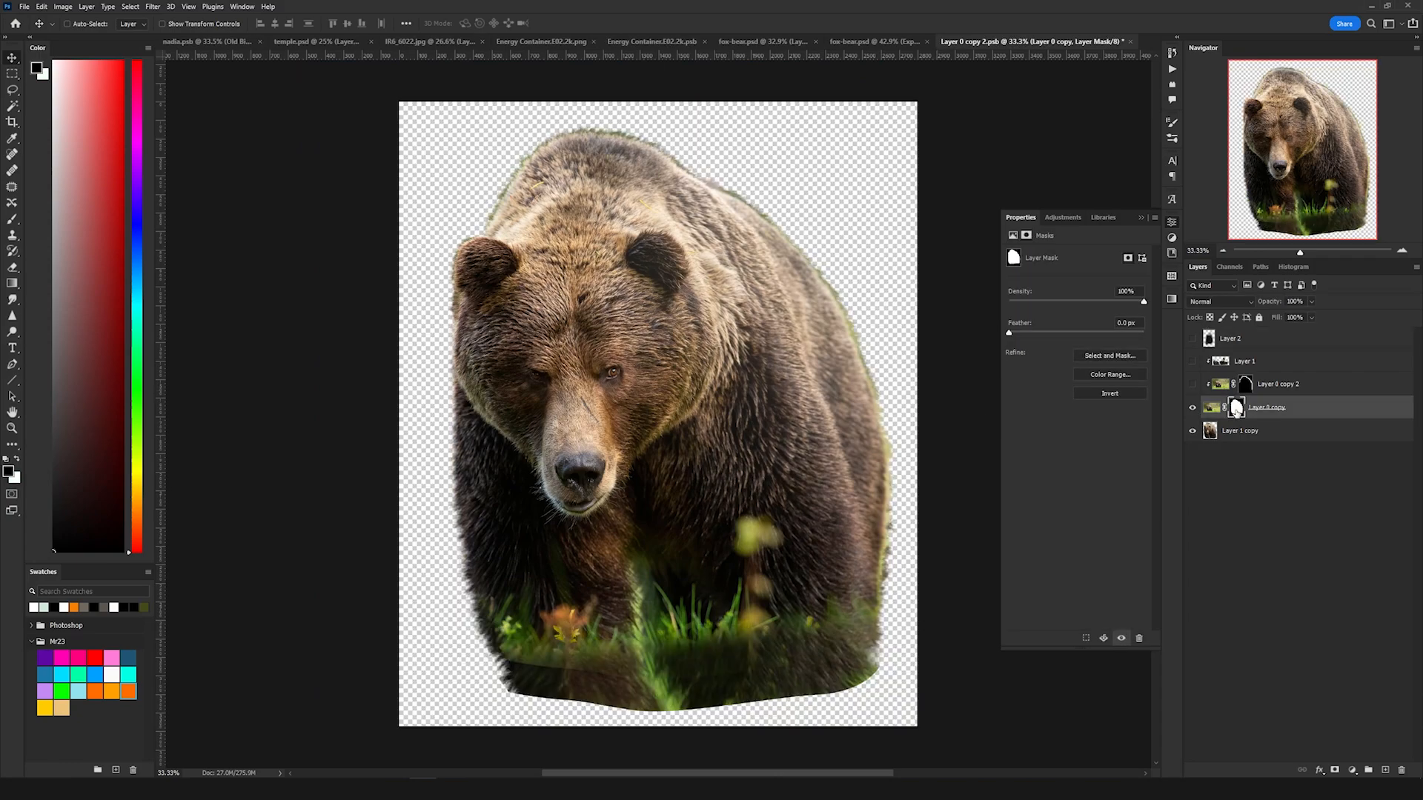
click(1192, 385)
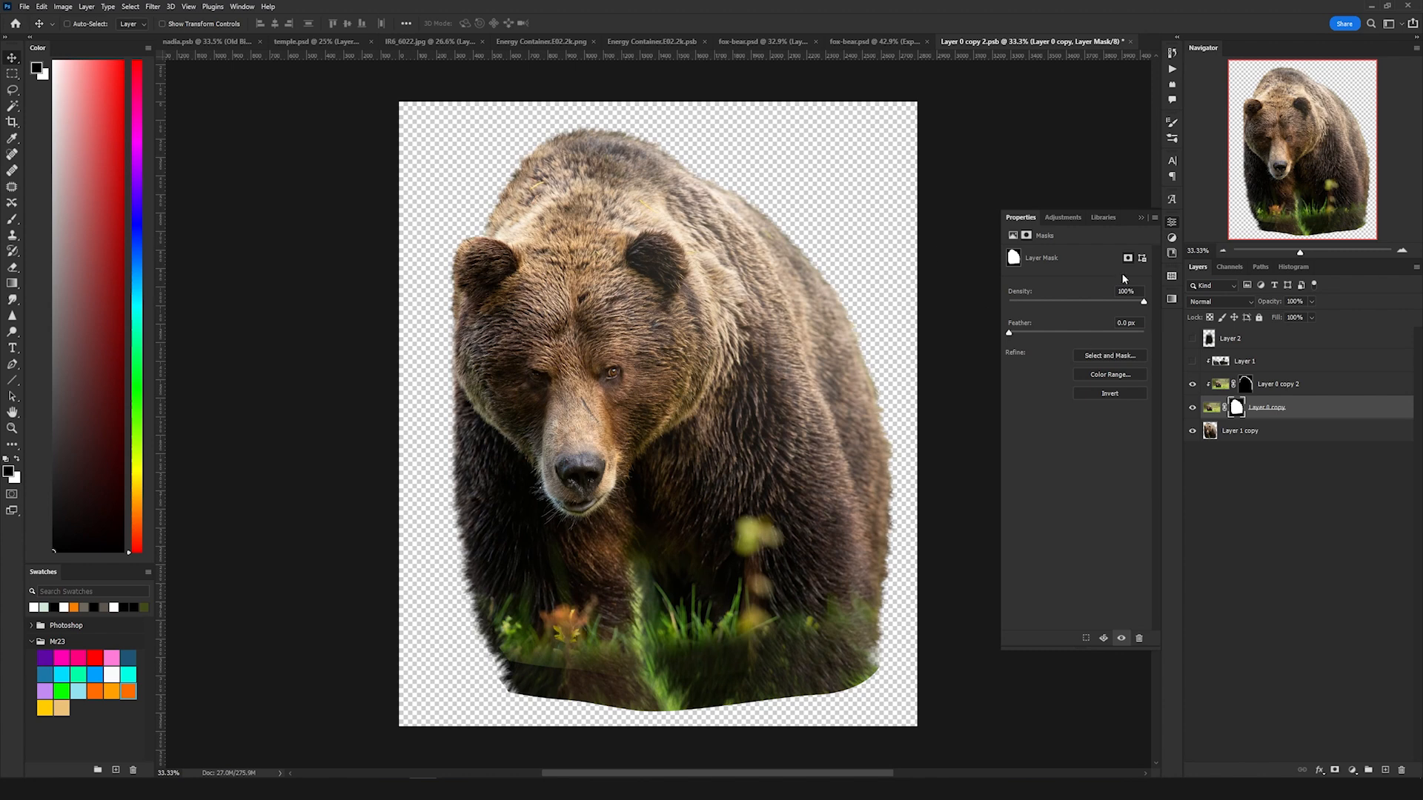
click(1192, 363)
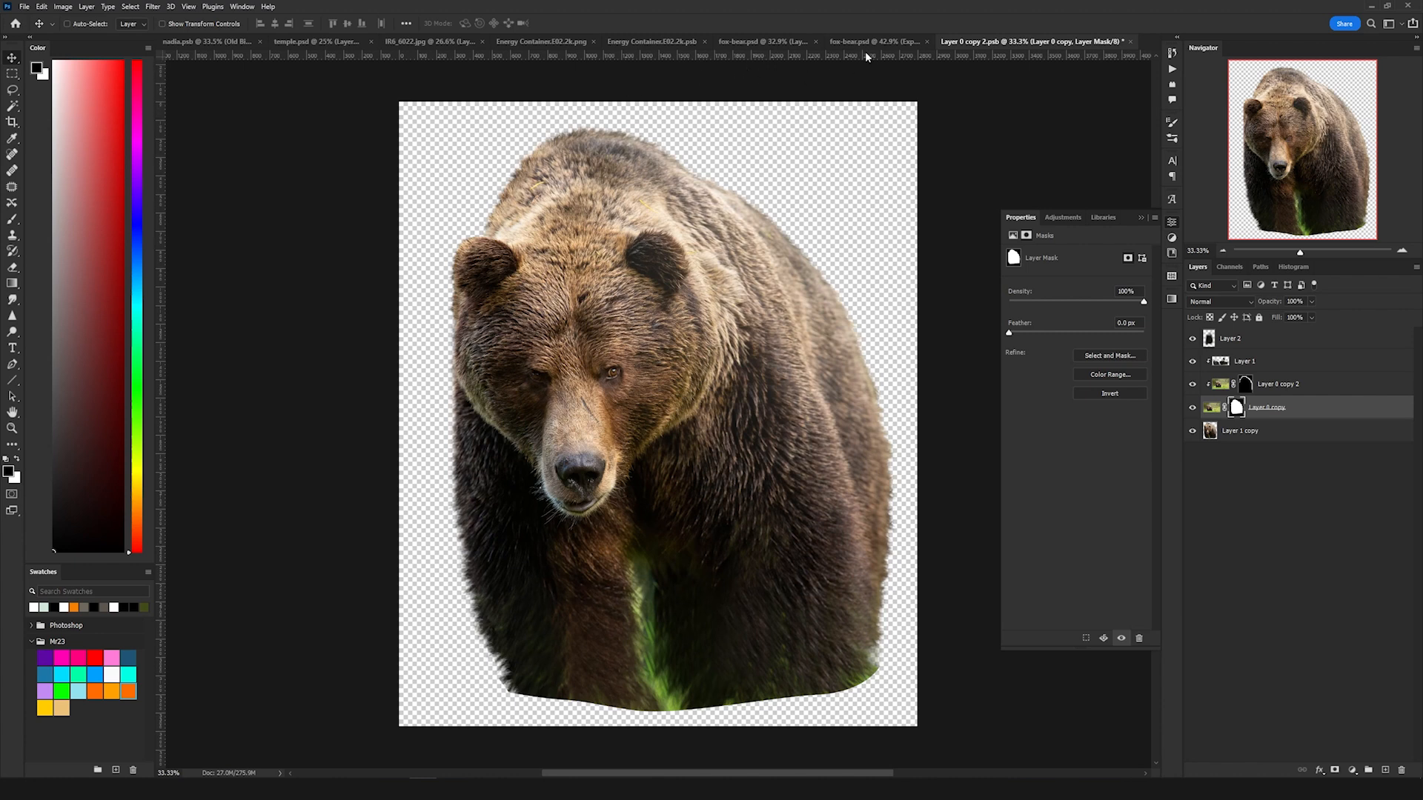
Step: Switch to fox-bear.psd and reveal the bear's Exposure 2 adjustment
click(796, 43)
click(1259, 556)
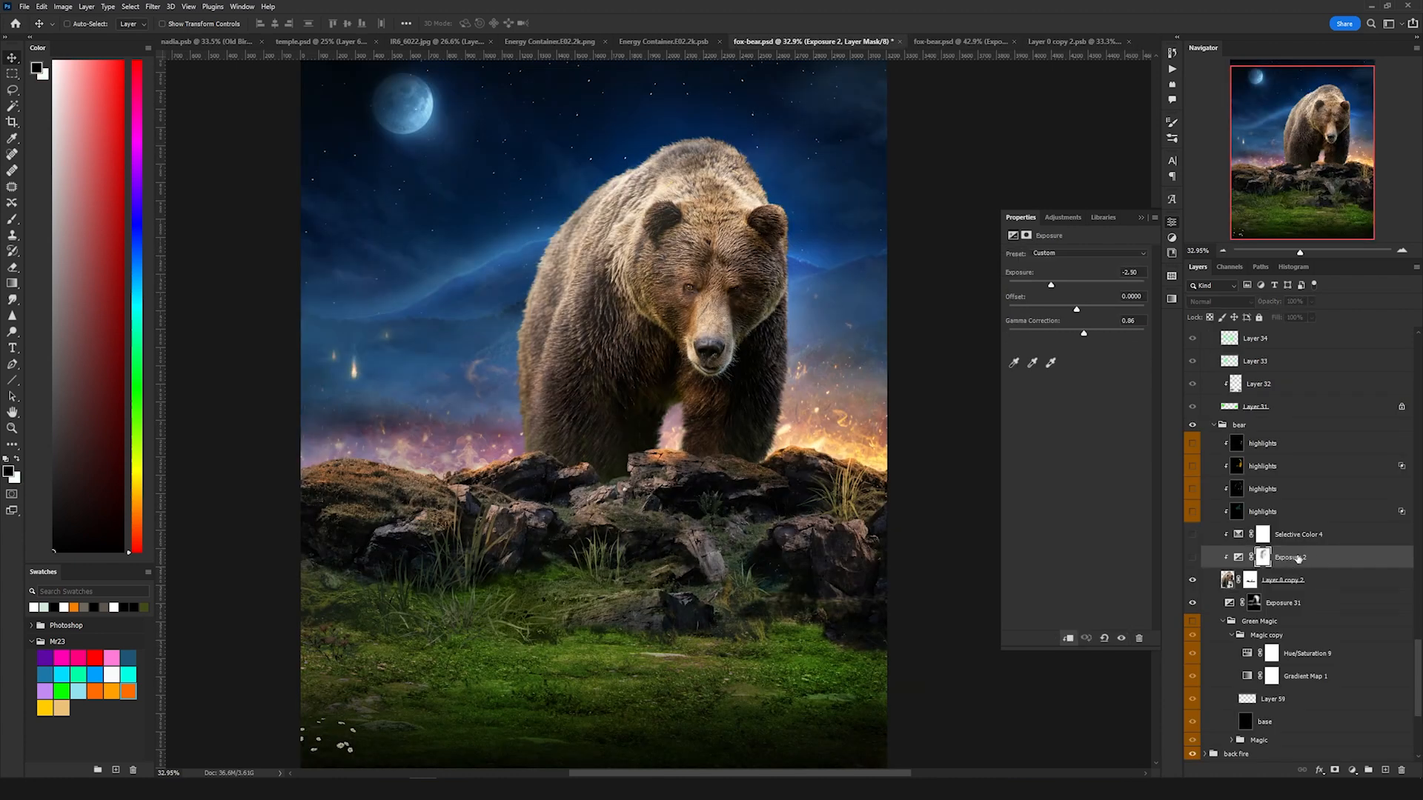
click(1192, 557)
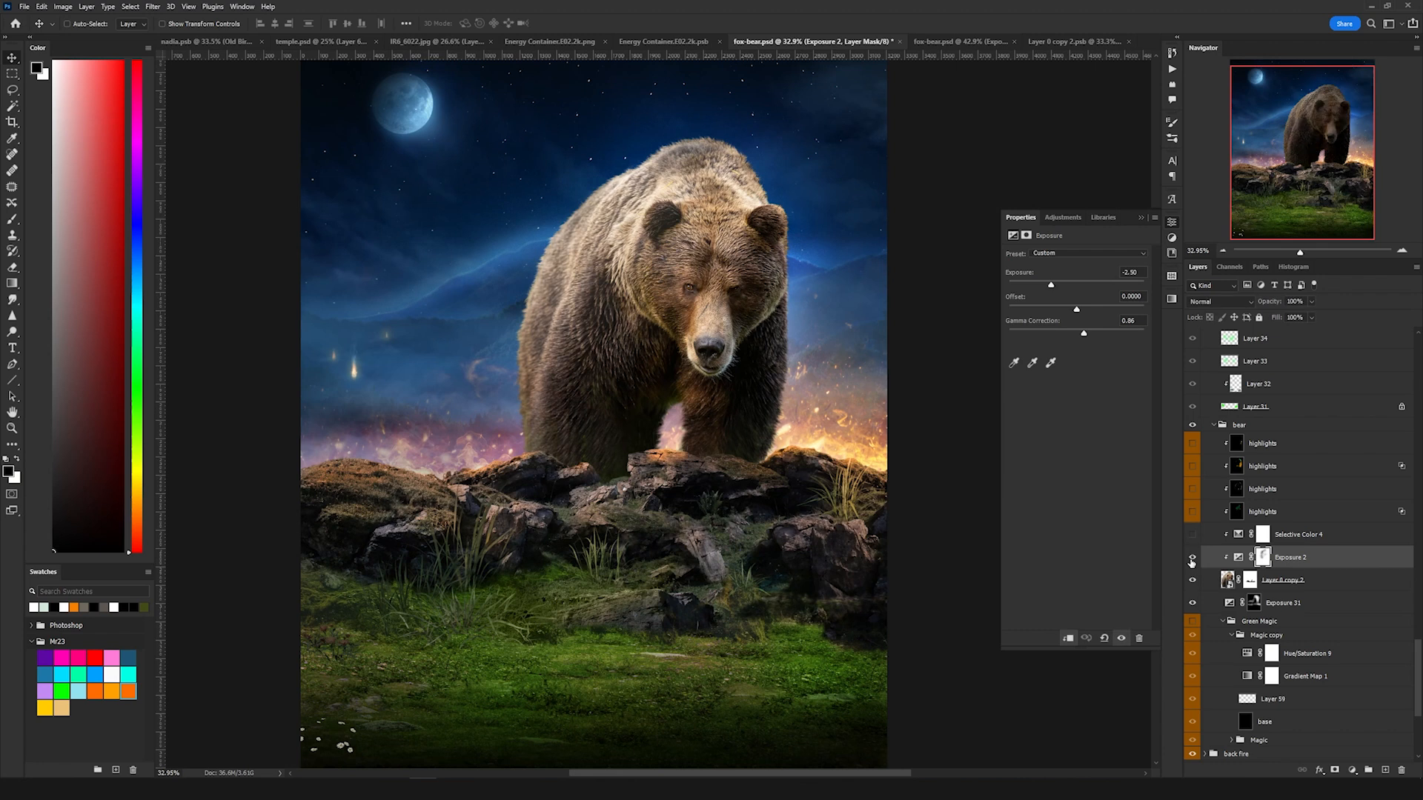
click(1238, 557)
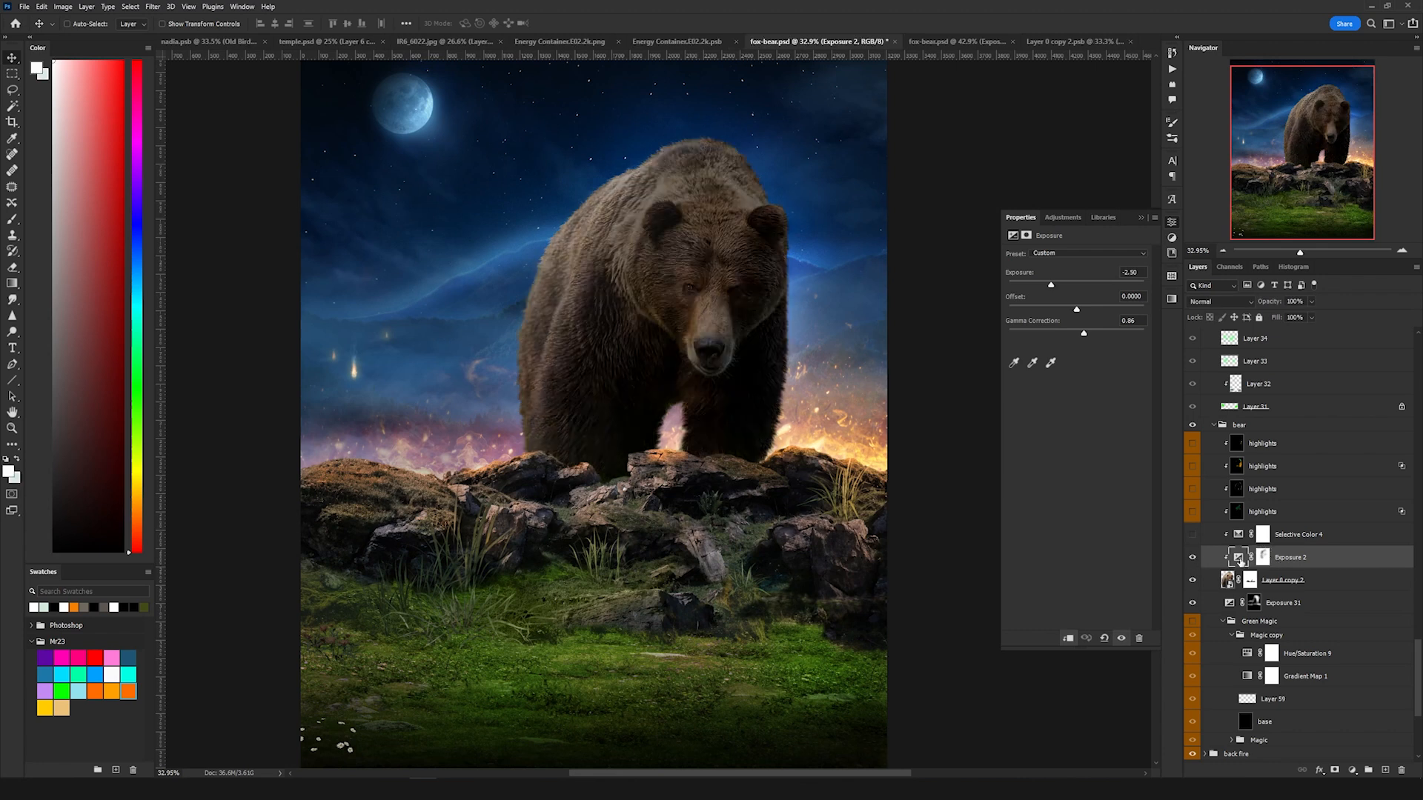
Step: Reveal the bear group's Selective Color 4 and its stacked highlights layers one by one
click(1186, 535)
click(1298, 535)
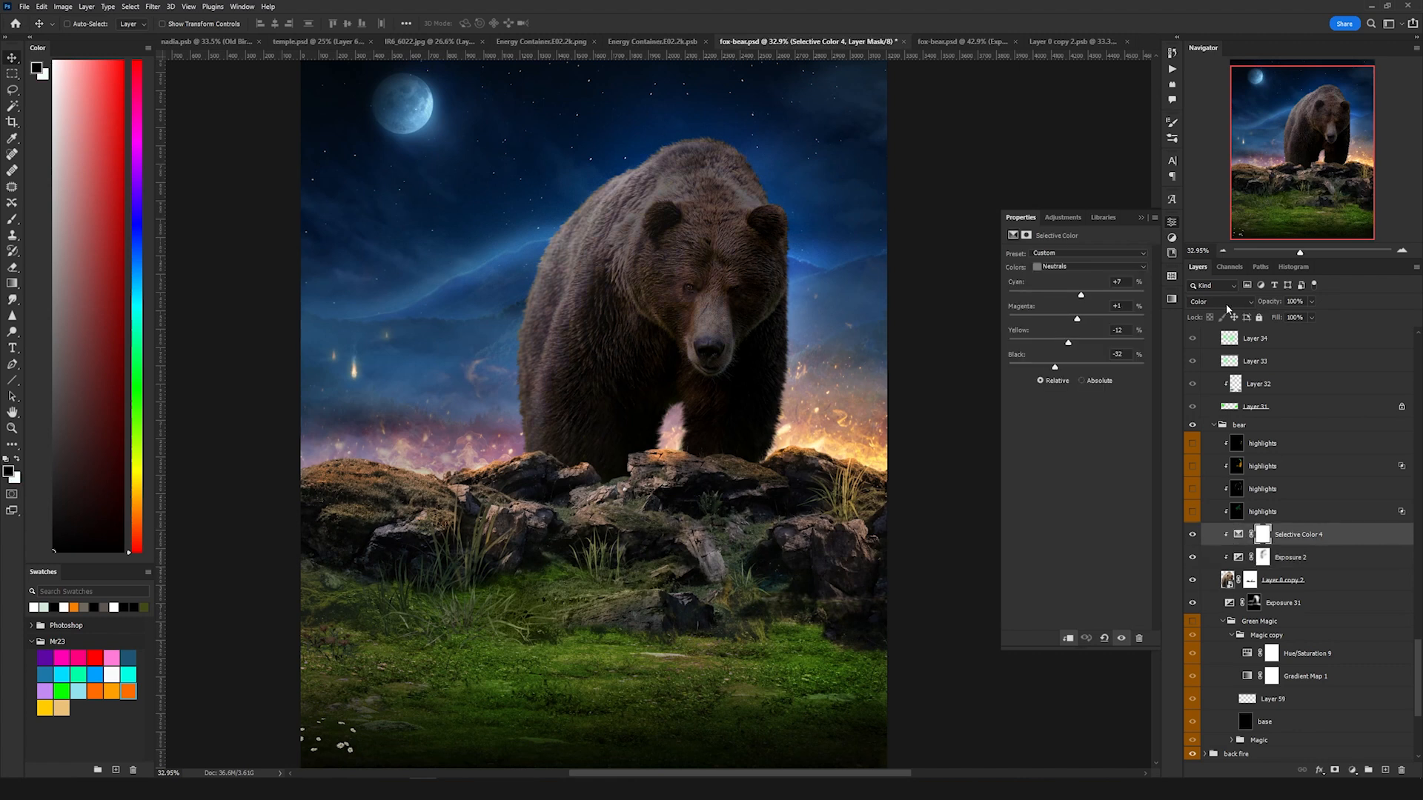
click(1191, 512)
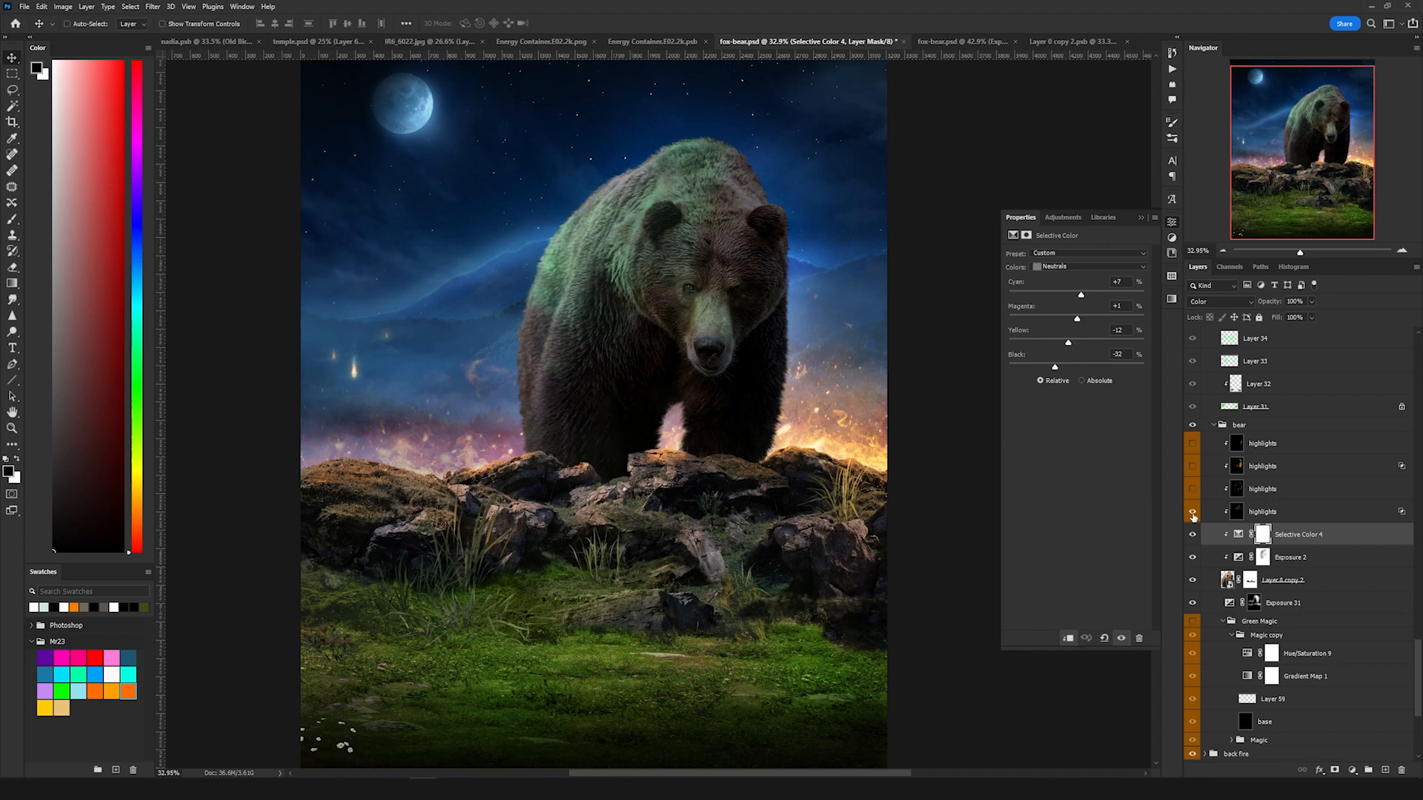
click(1285, 516)
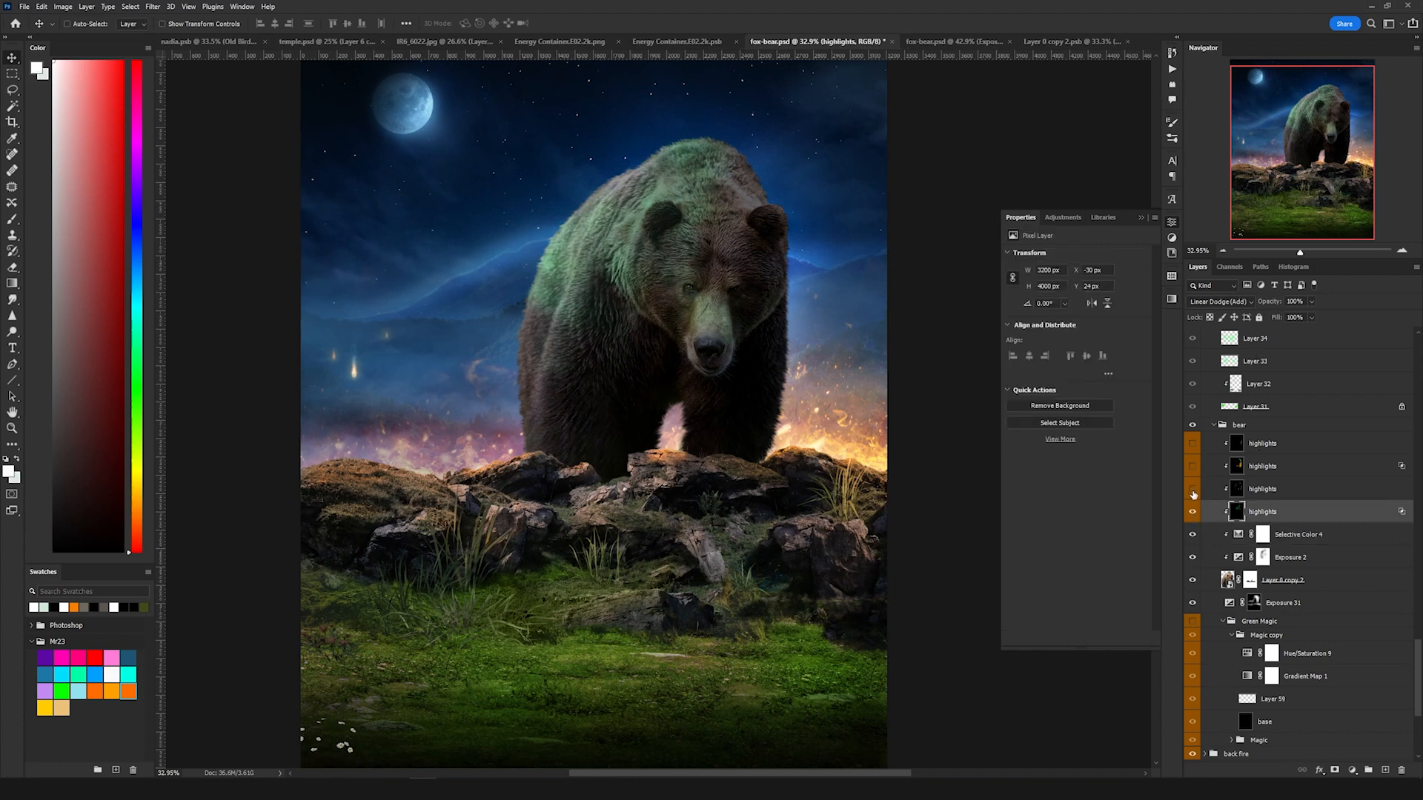
click(1193, 494)
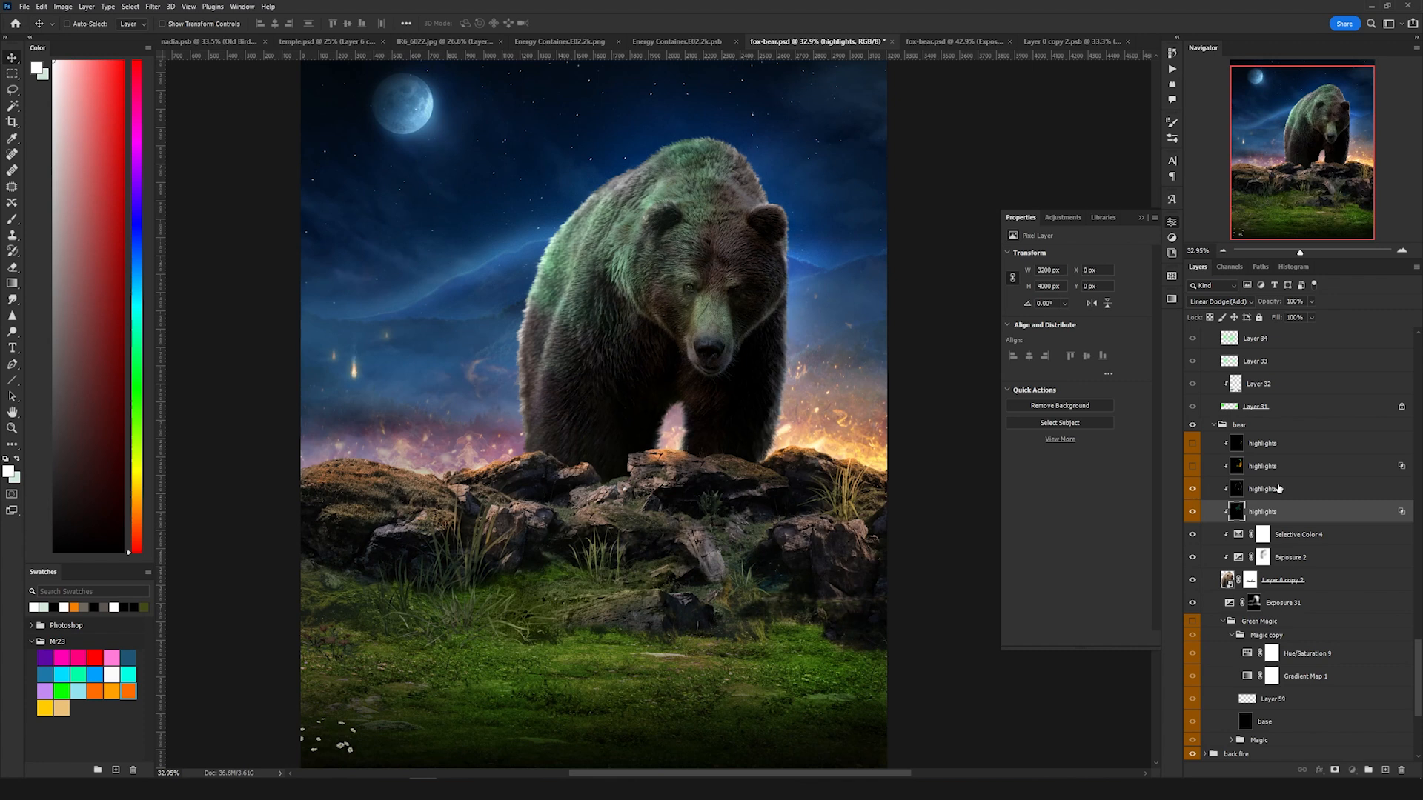
click(1245, 487)
click(1192, 466)
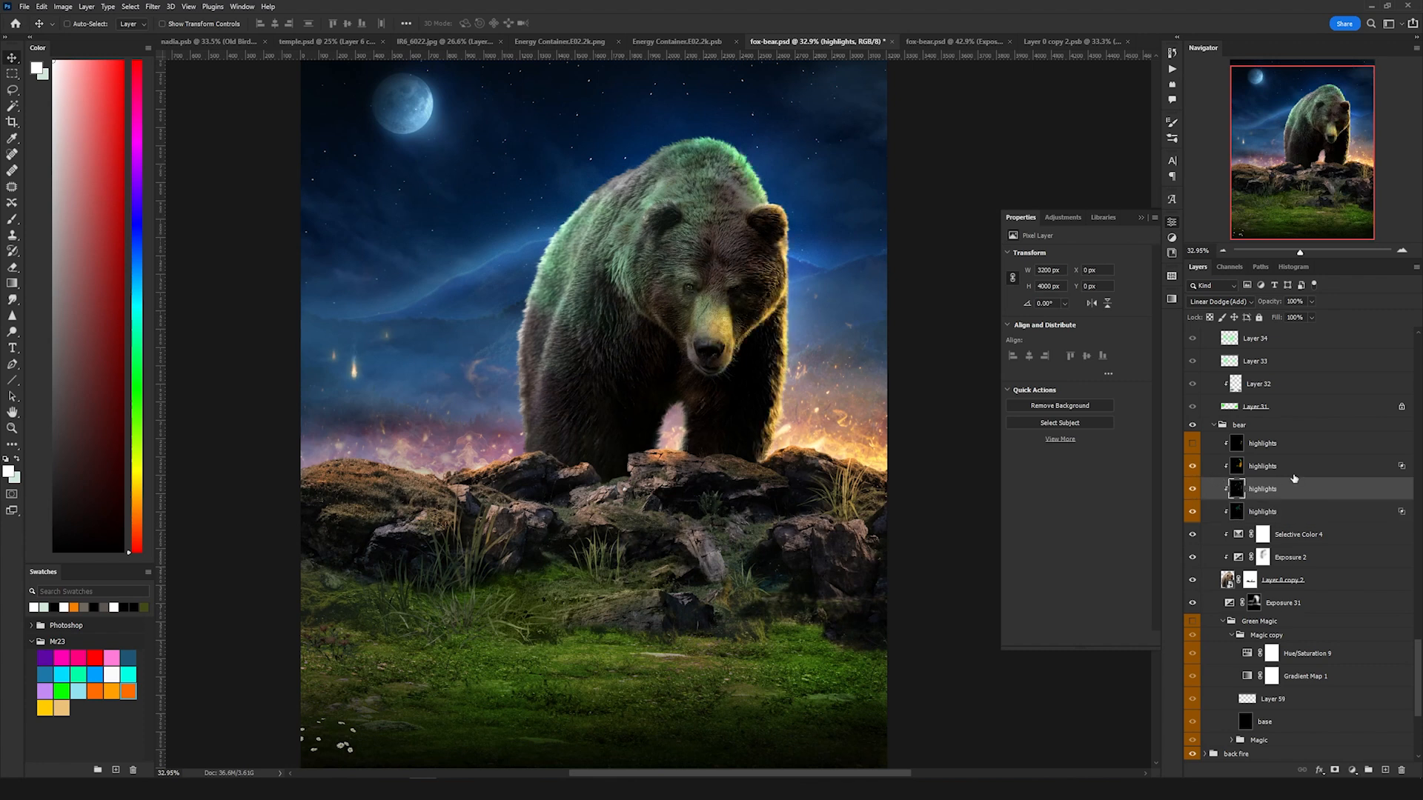
click(1211, 464)
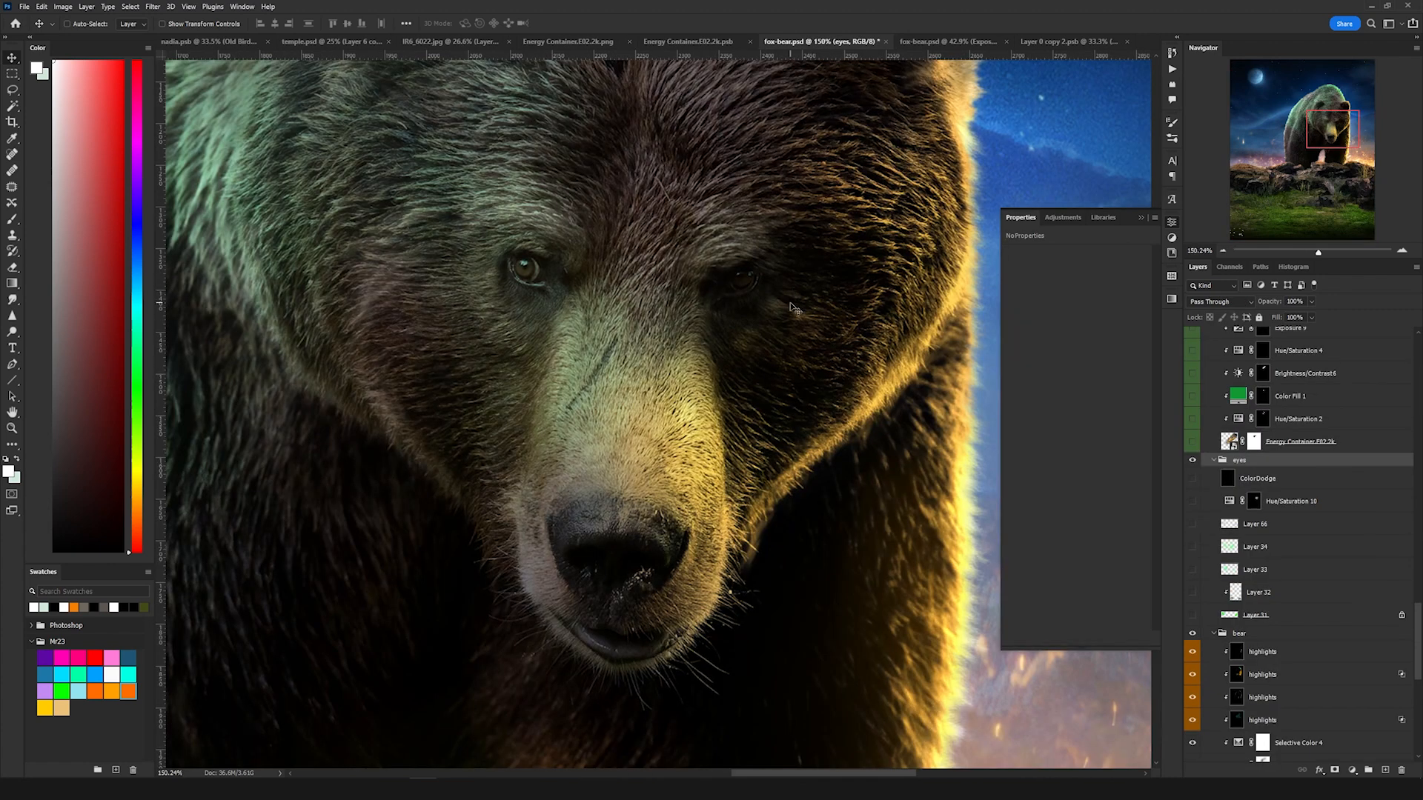
Step: Reveal the eye glow layers, Layer 31 through Layer 34, in the eyes group
click(1192, 615)
click(1284, 616)
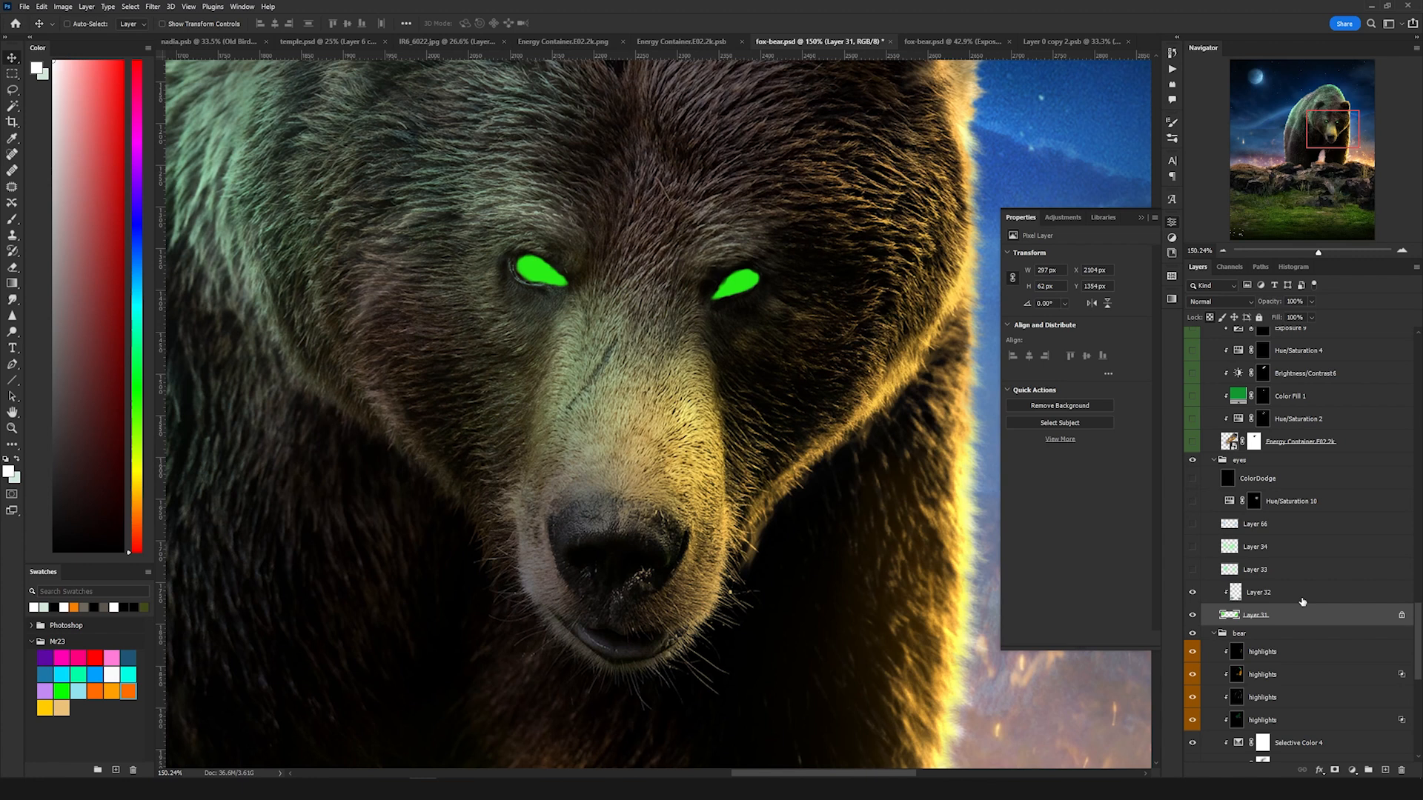
click(1302, 601)
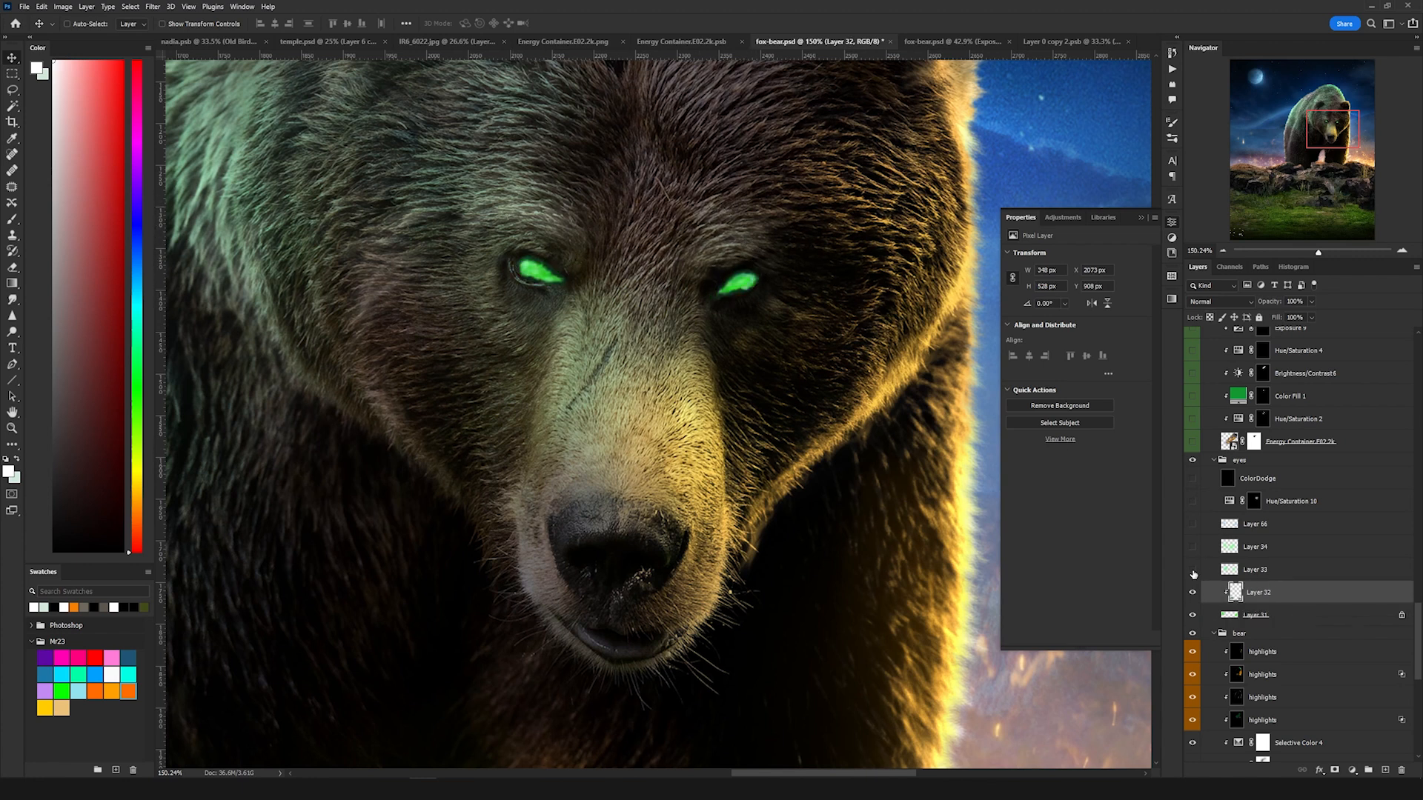
click(1192, 570)
click(1291, 572)
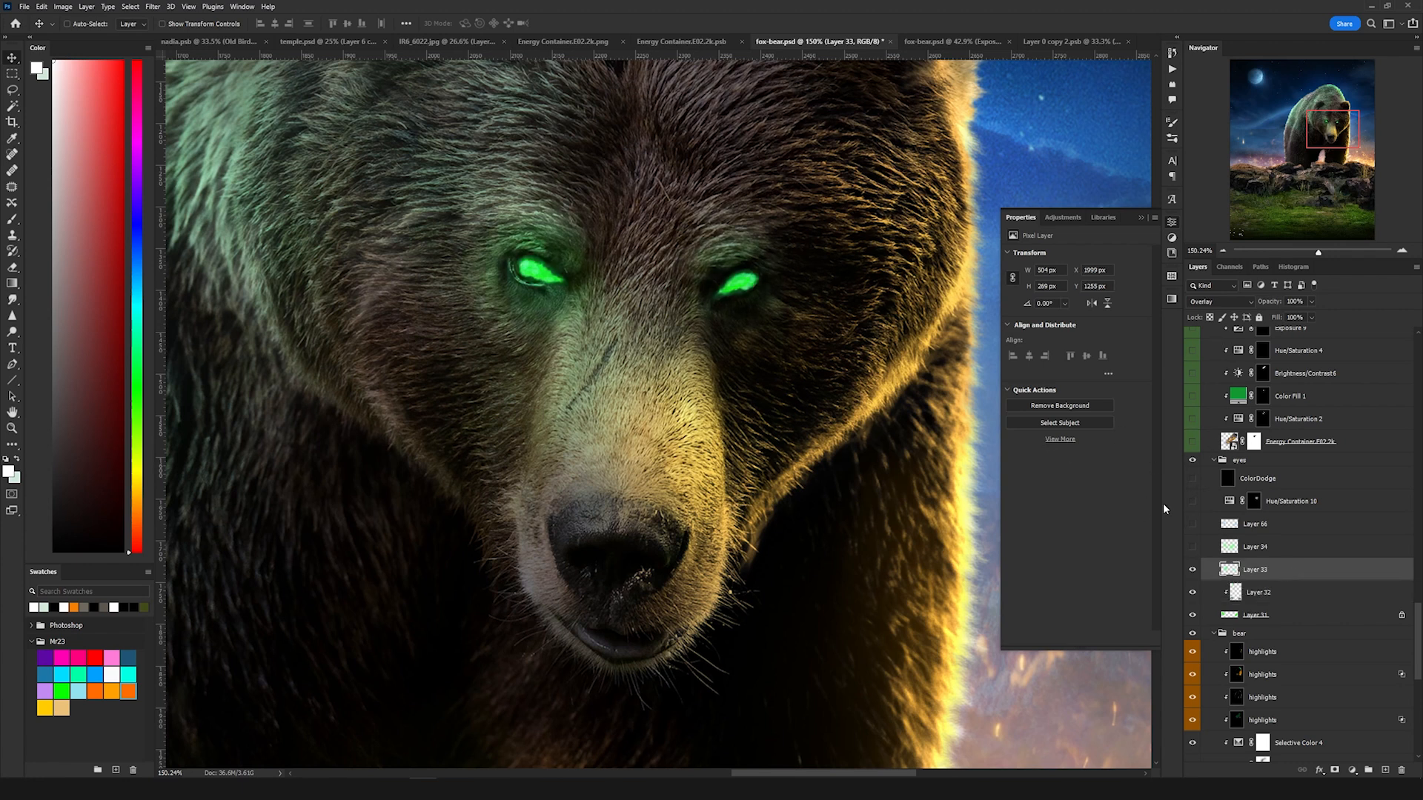
click(1192, 547)
click(1245, 547)
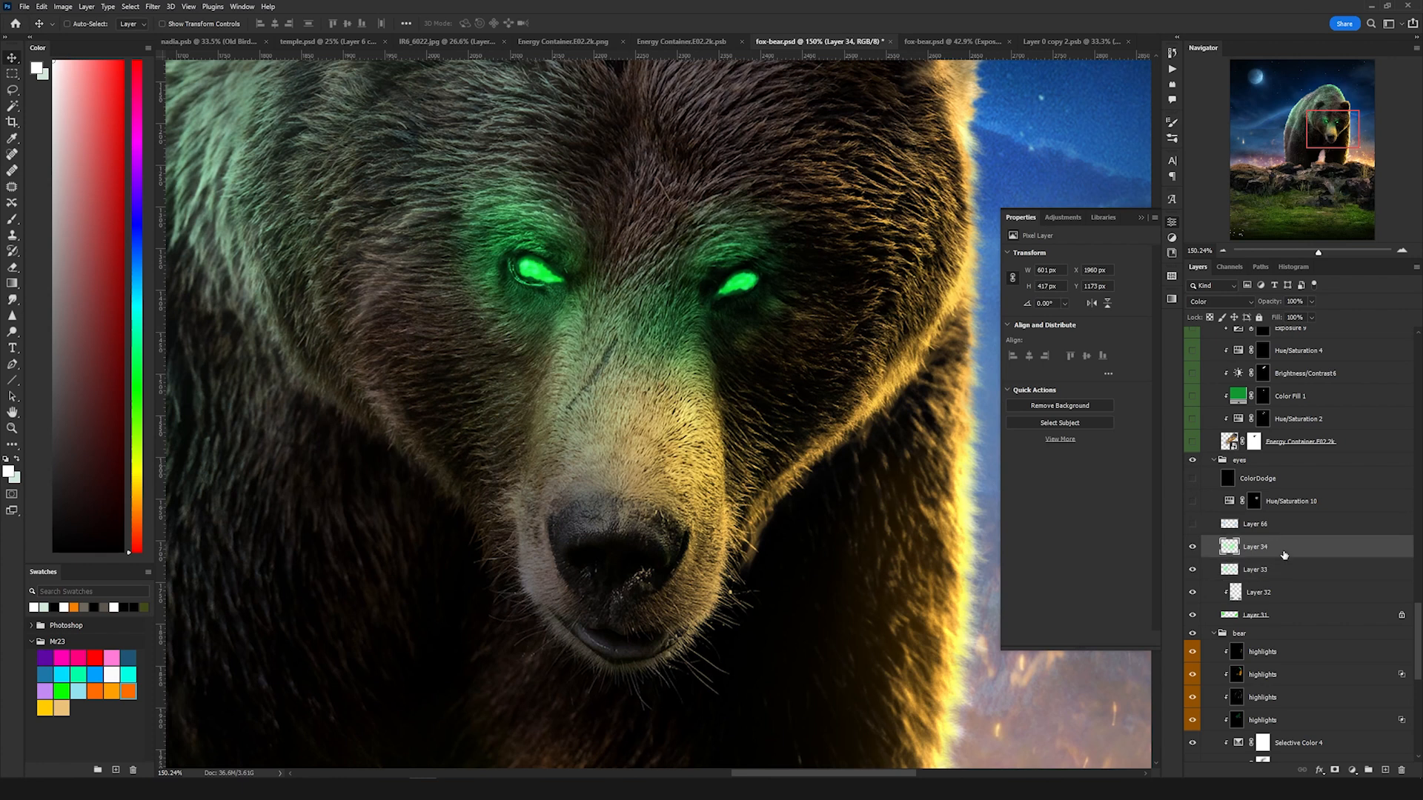
Step: Reveal Layer 66 and the Hue/Saturation 10 adjustment in the eyes group
click(1192, 523)
click(1249, 529)
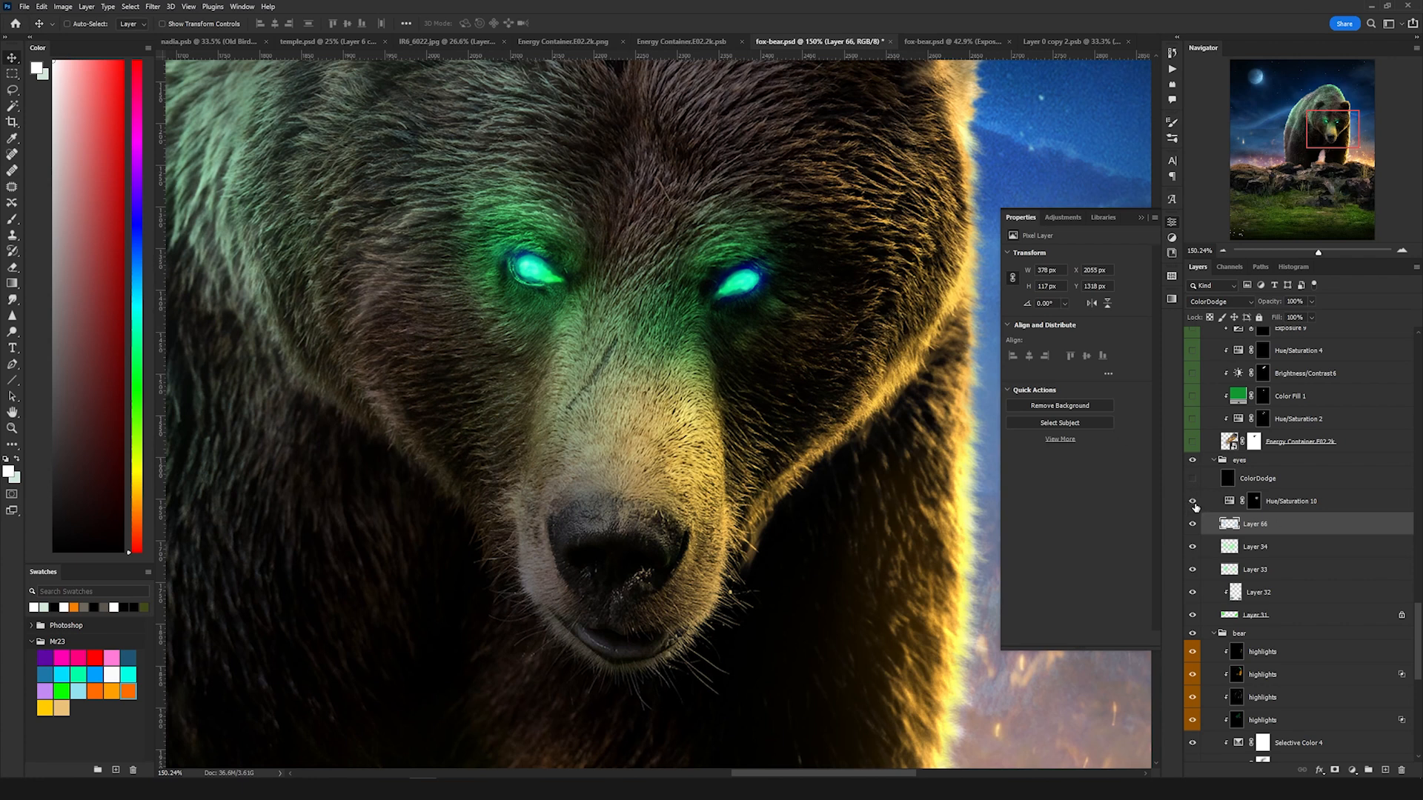
click(1300, 506)
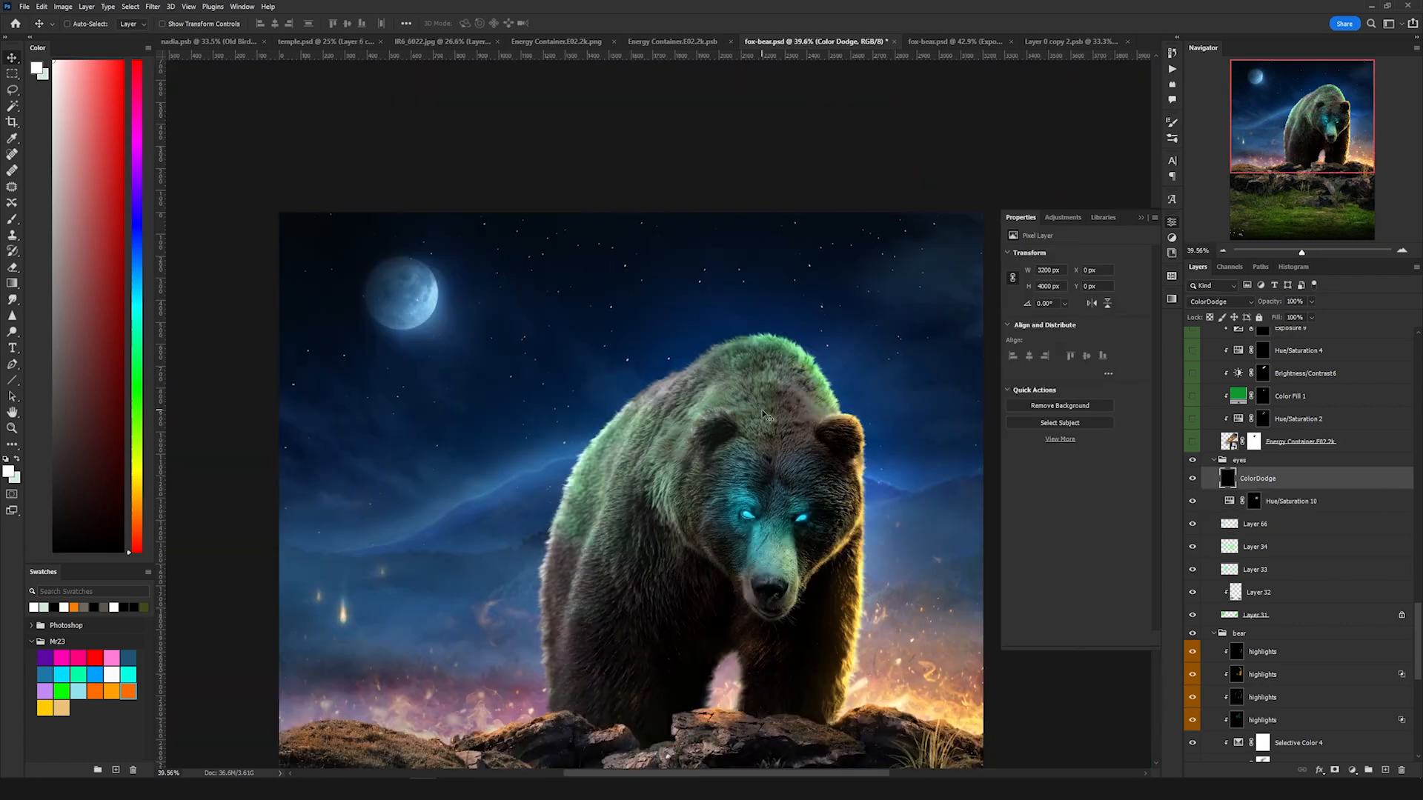
Step: Open the Energy Container smart object and turn on its Energy Container.E02.2k copy 2 and MR23 layers
scroll(741, 415, up, 1)
scroll(739, 416, up, 1)
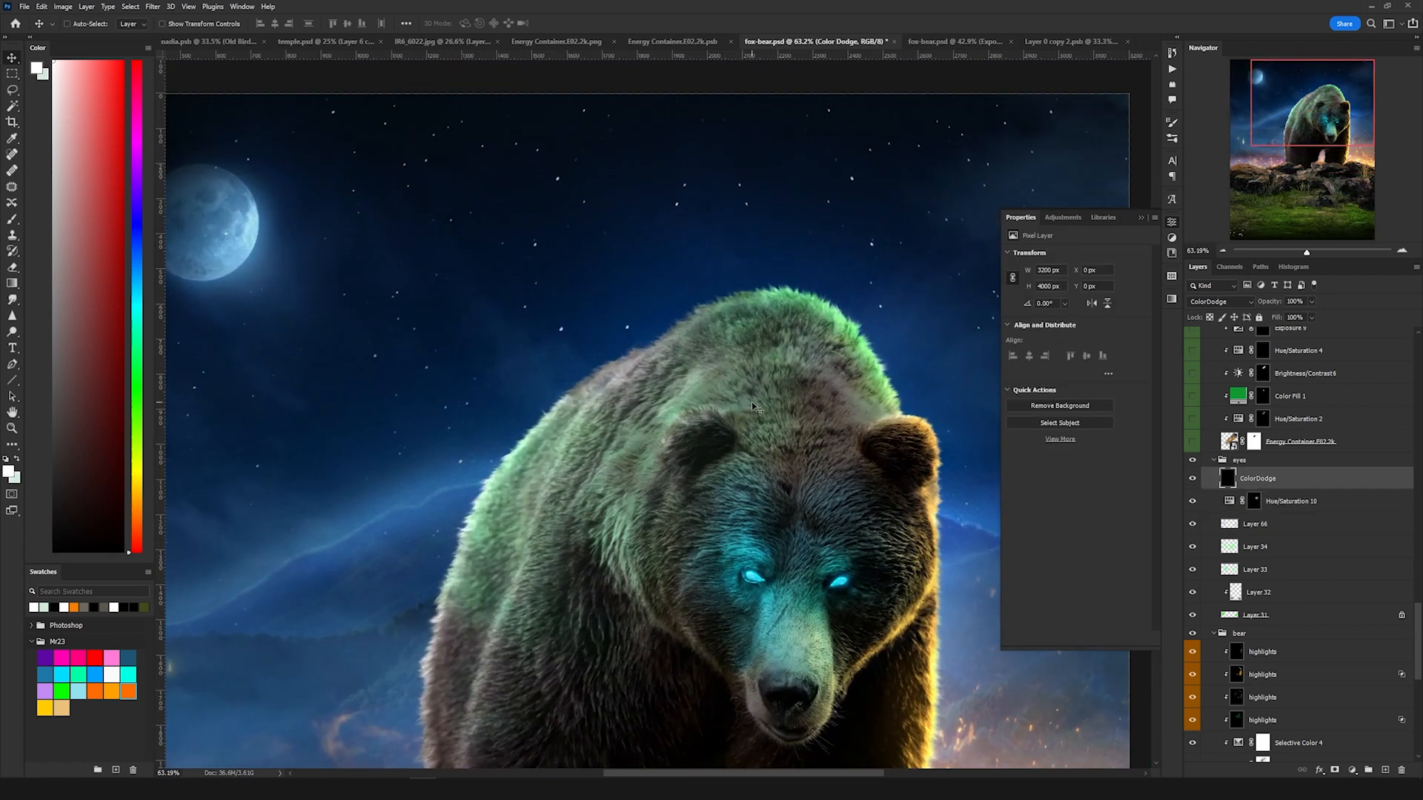
double_click(1229, 442)
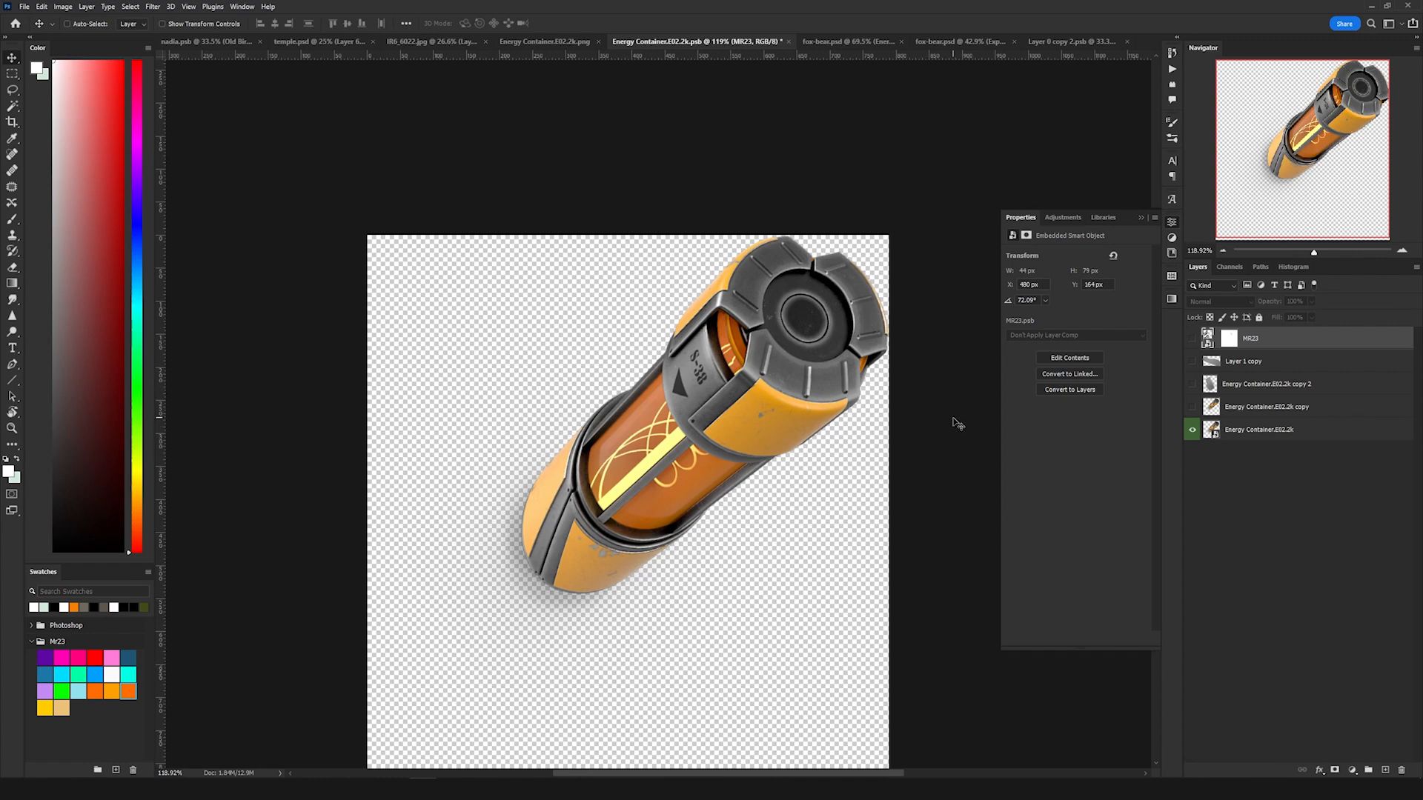
click(1190, 384)
click(1192, 337)
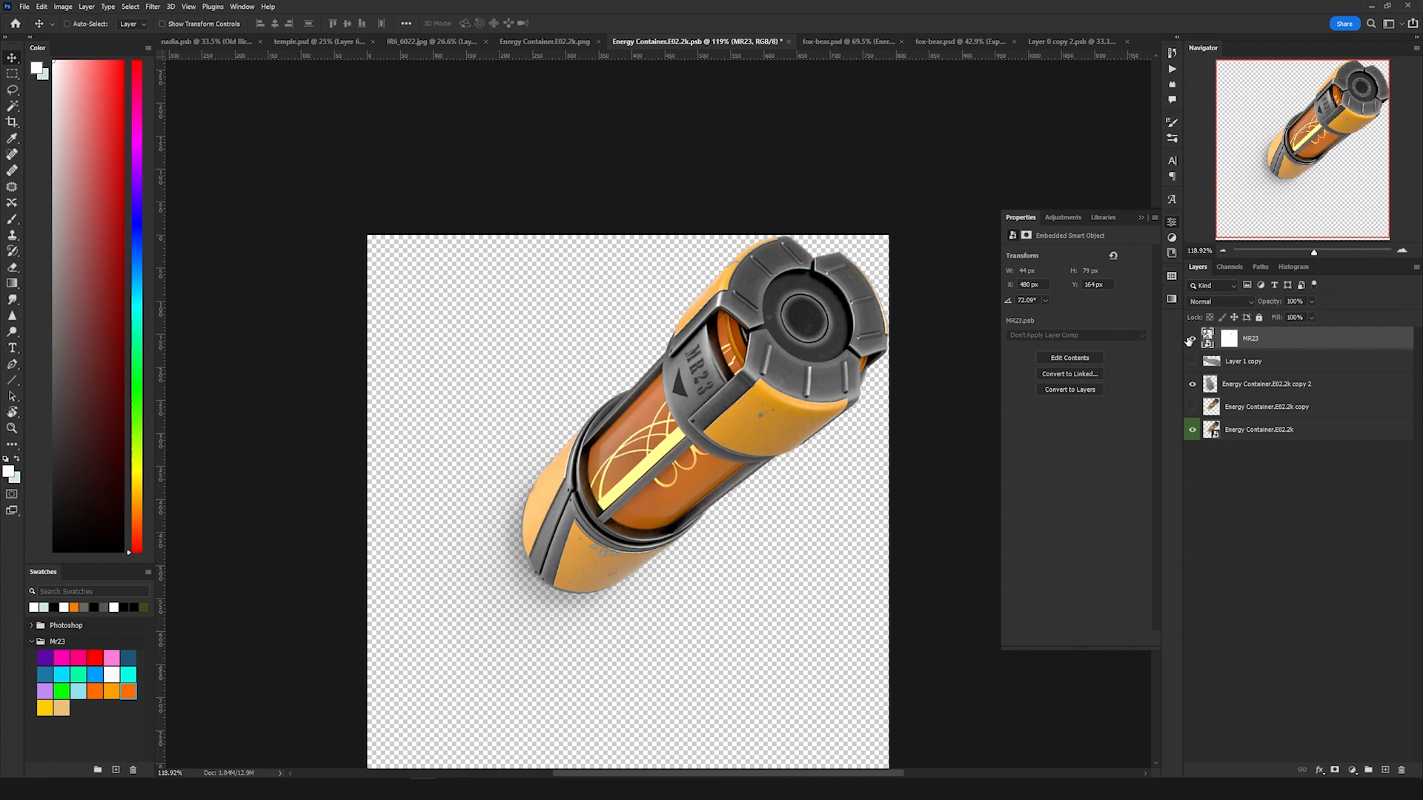
Step: Return to fox-bear.psd, select the Energy Container layer, and reveal its Hue/Saturation 2 adjustment
click(842, 43)
click(1252, 751)
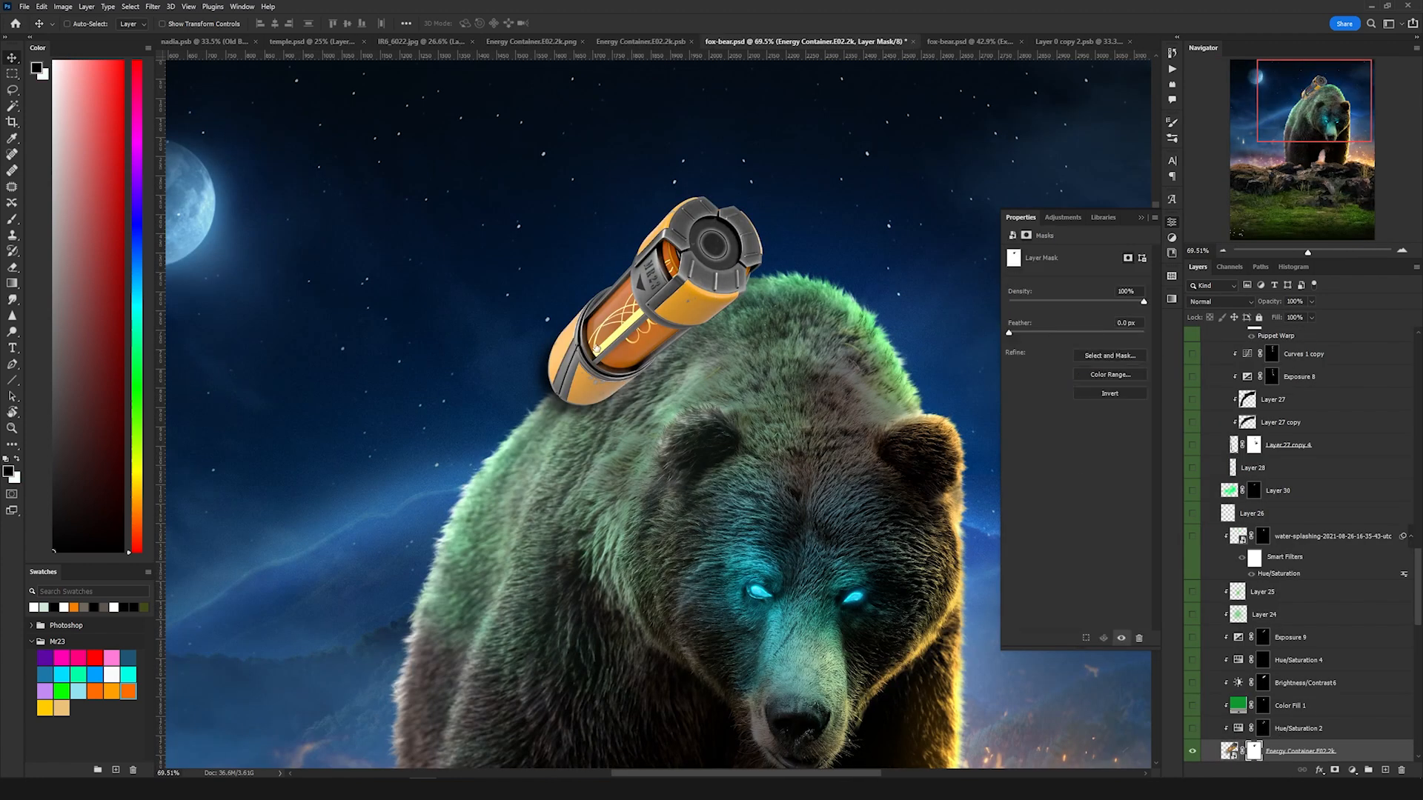
scroll(621, 298, up, 3)
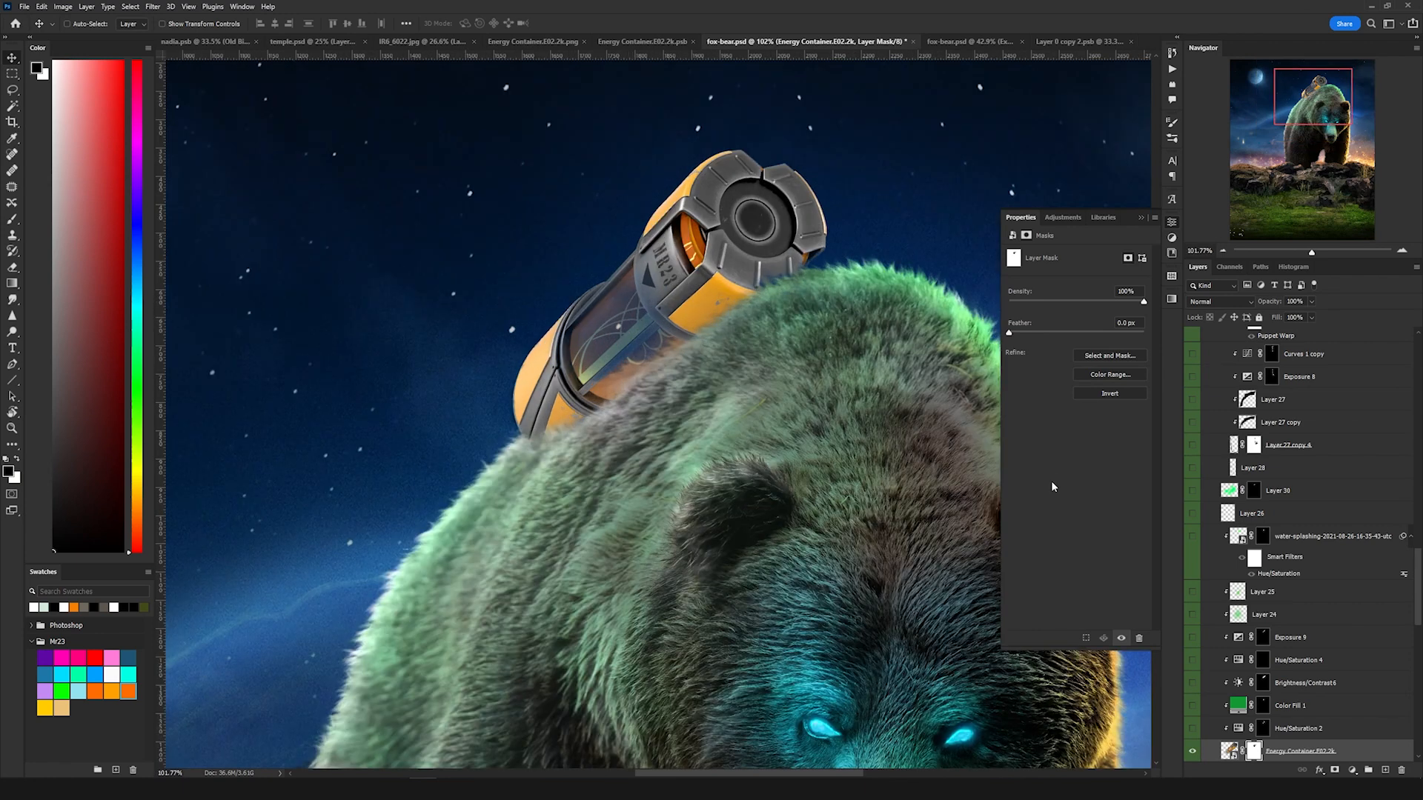
scroll(1255, 688, down, 1)
click(1304, 673)
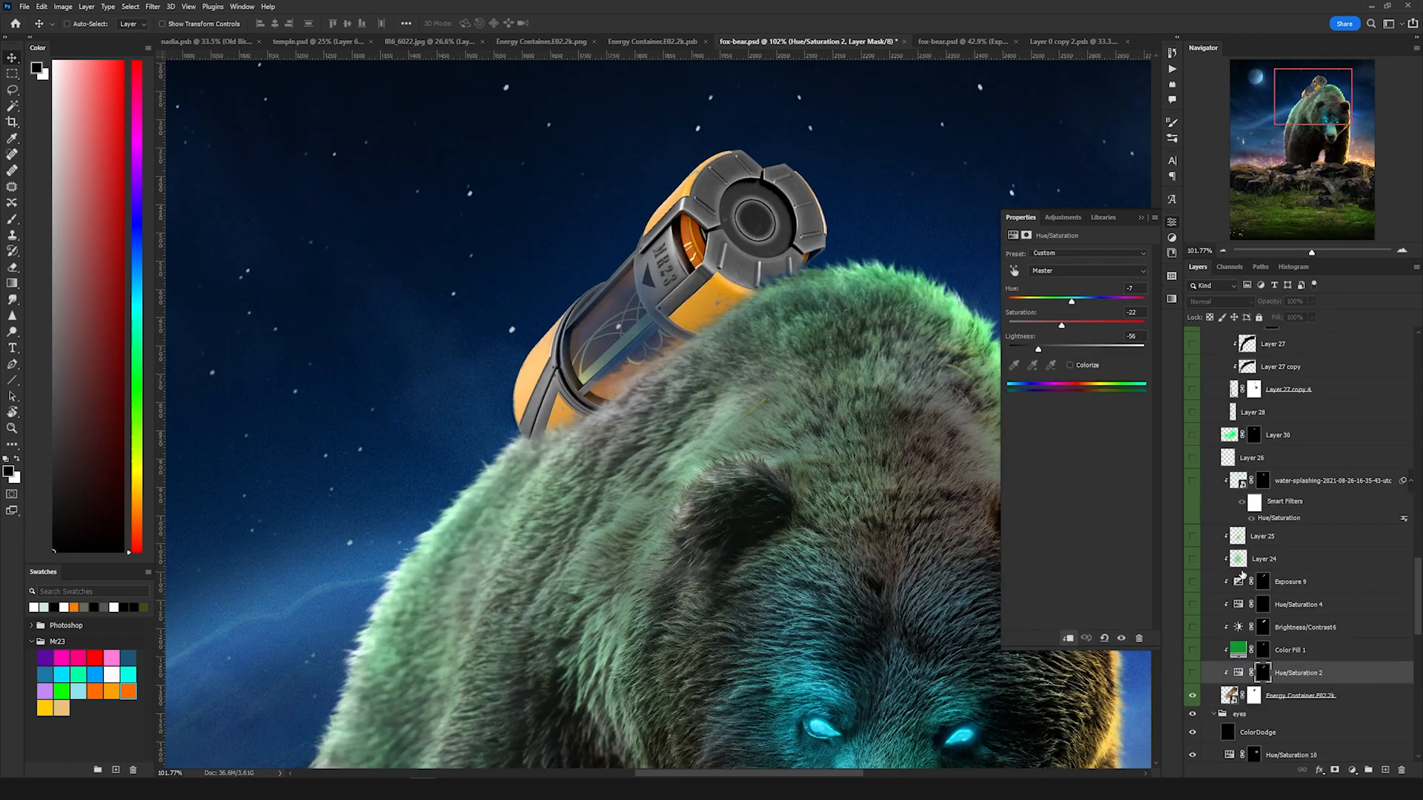
scroll(736, 344, down, 5)
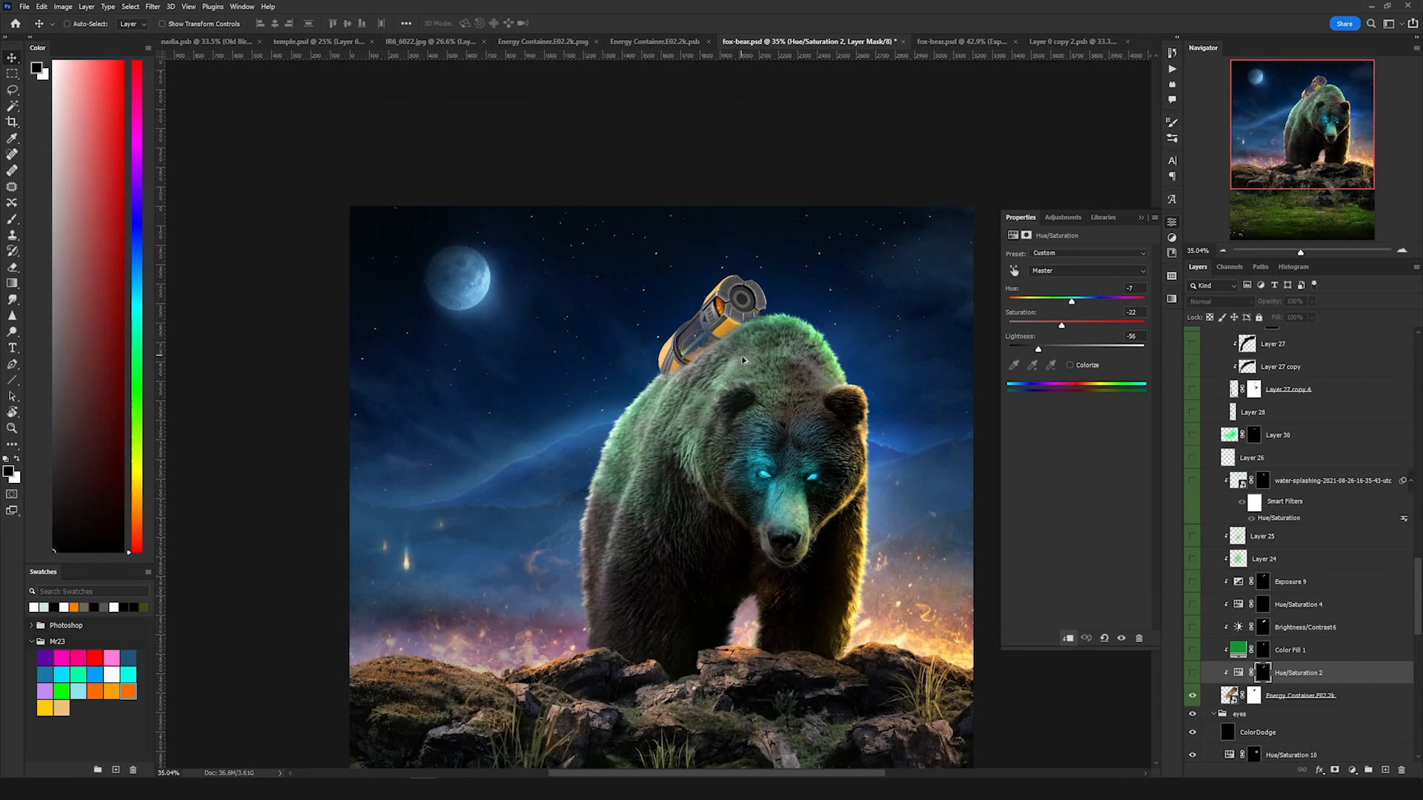
scroll(743, 361, up, 4)
click(1192, 673)
click(1296, 672)
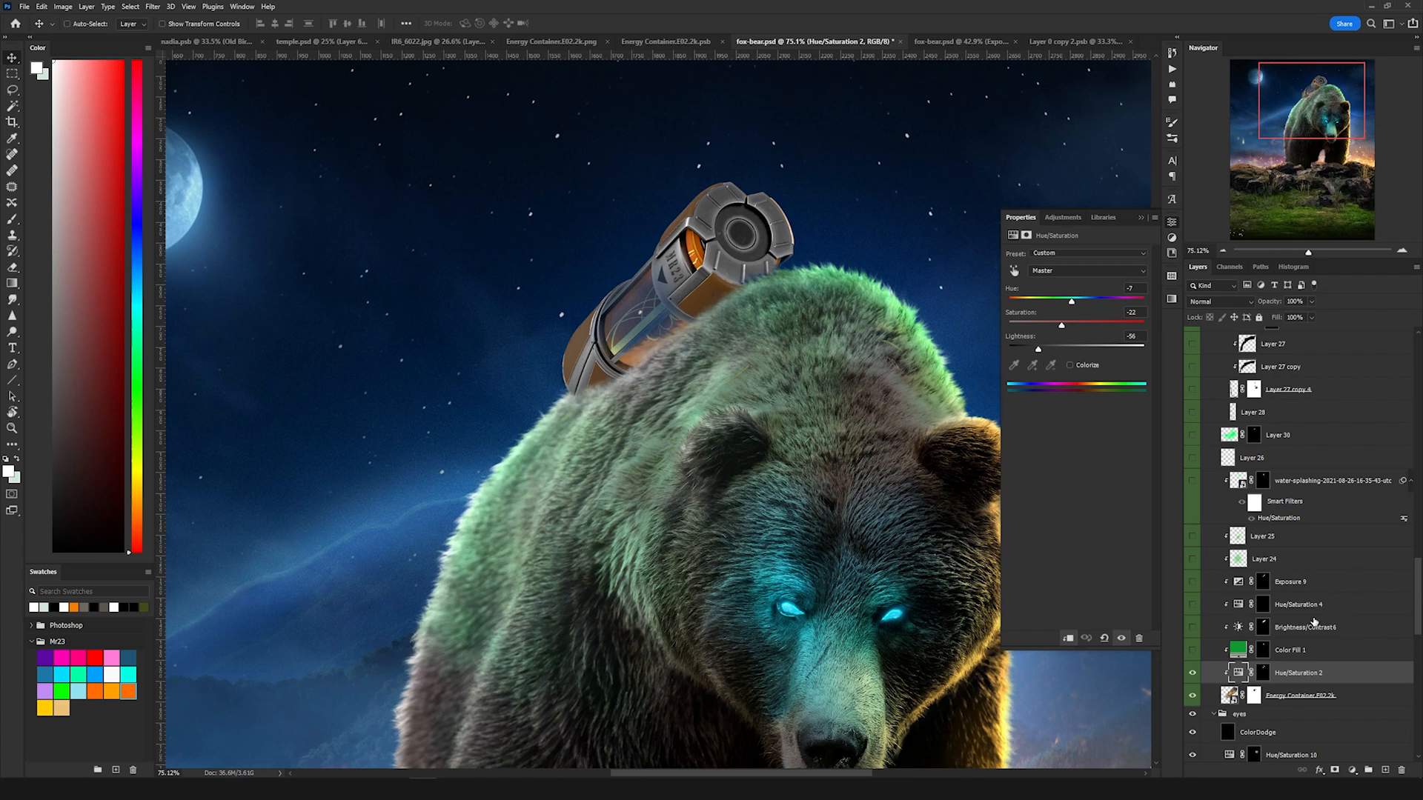
Step: Reveal the container's Color Fill 1 and Brightness/Contrast 6 layers
click(1192, 651)
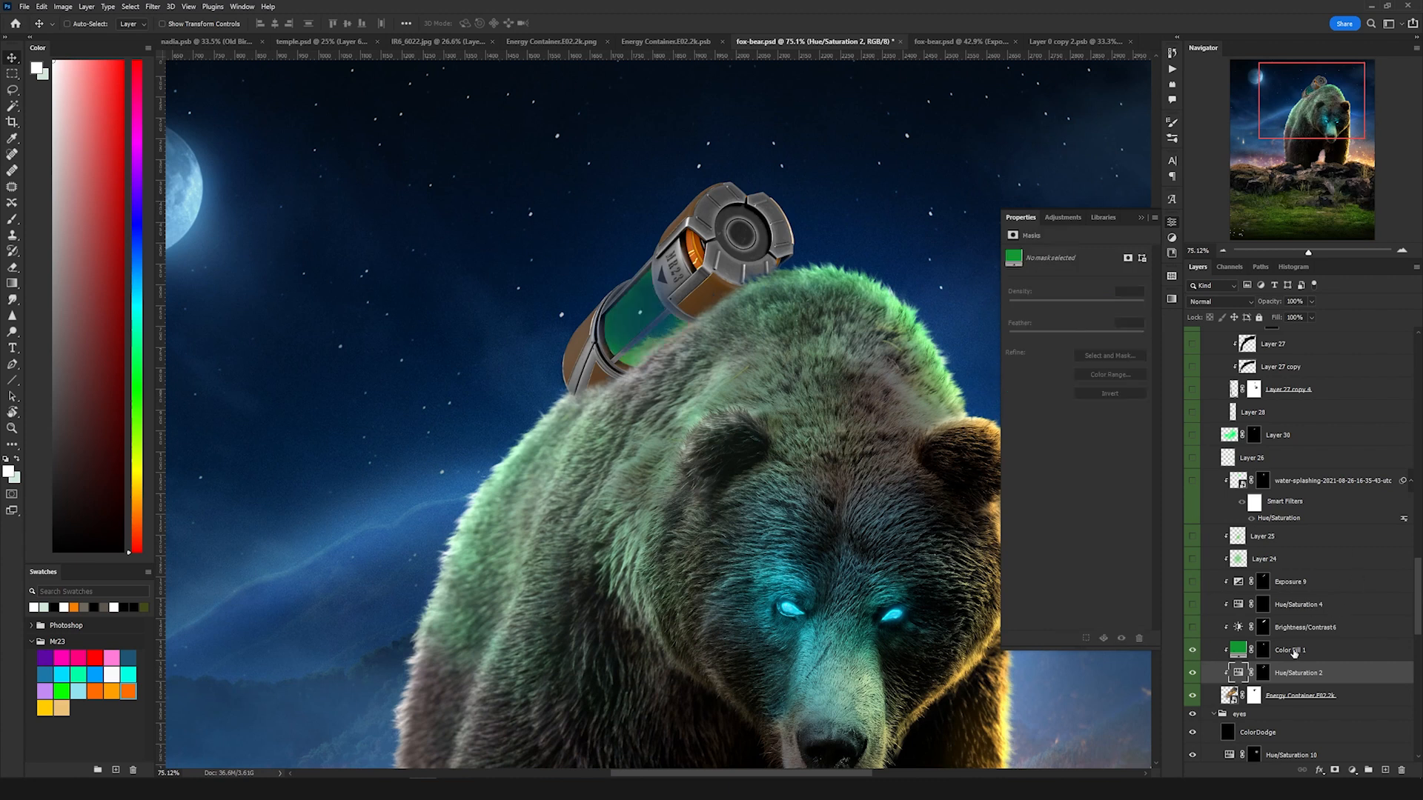
click(1288, 651)
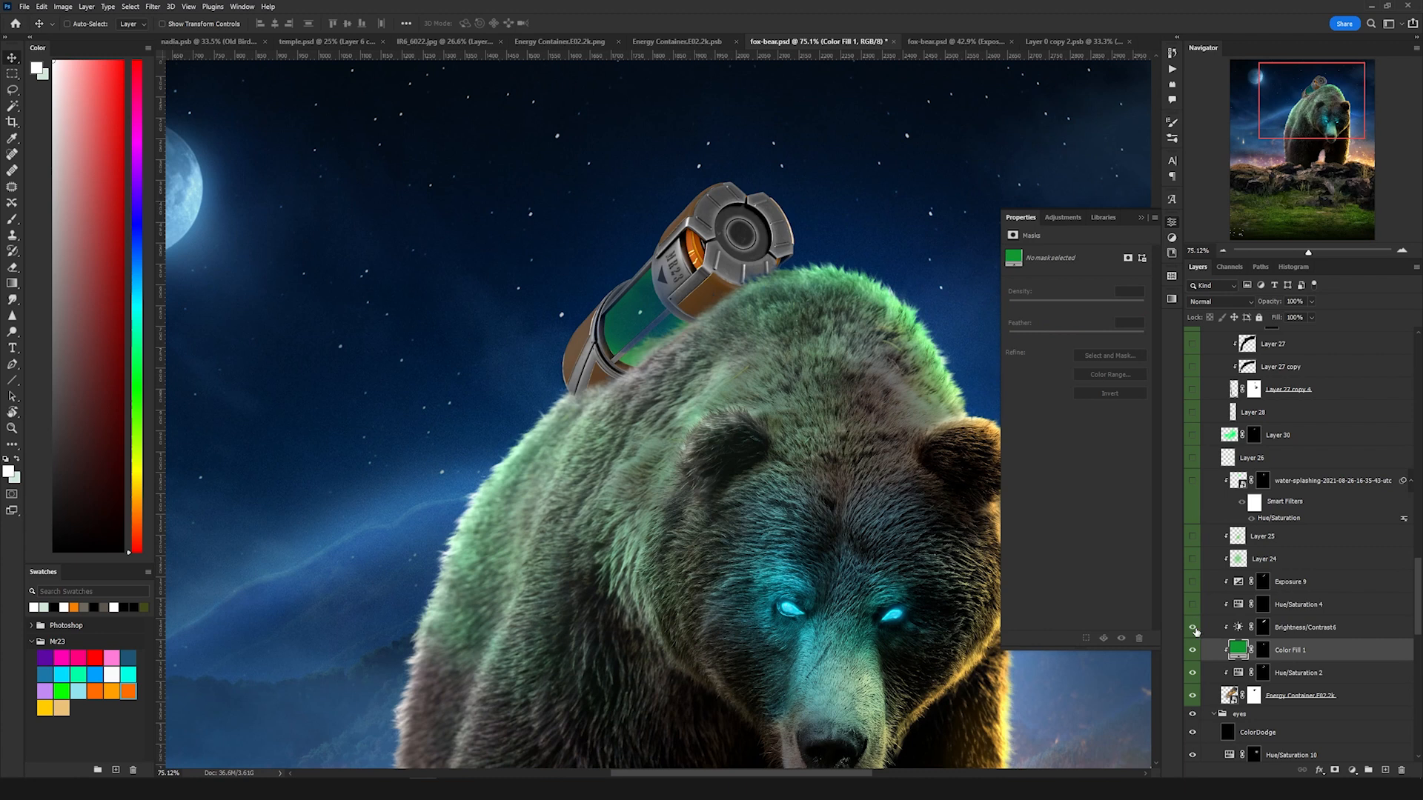
click(1241, 629)
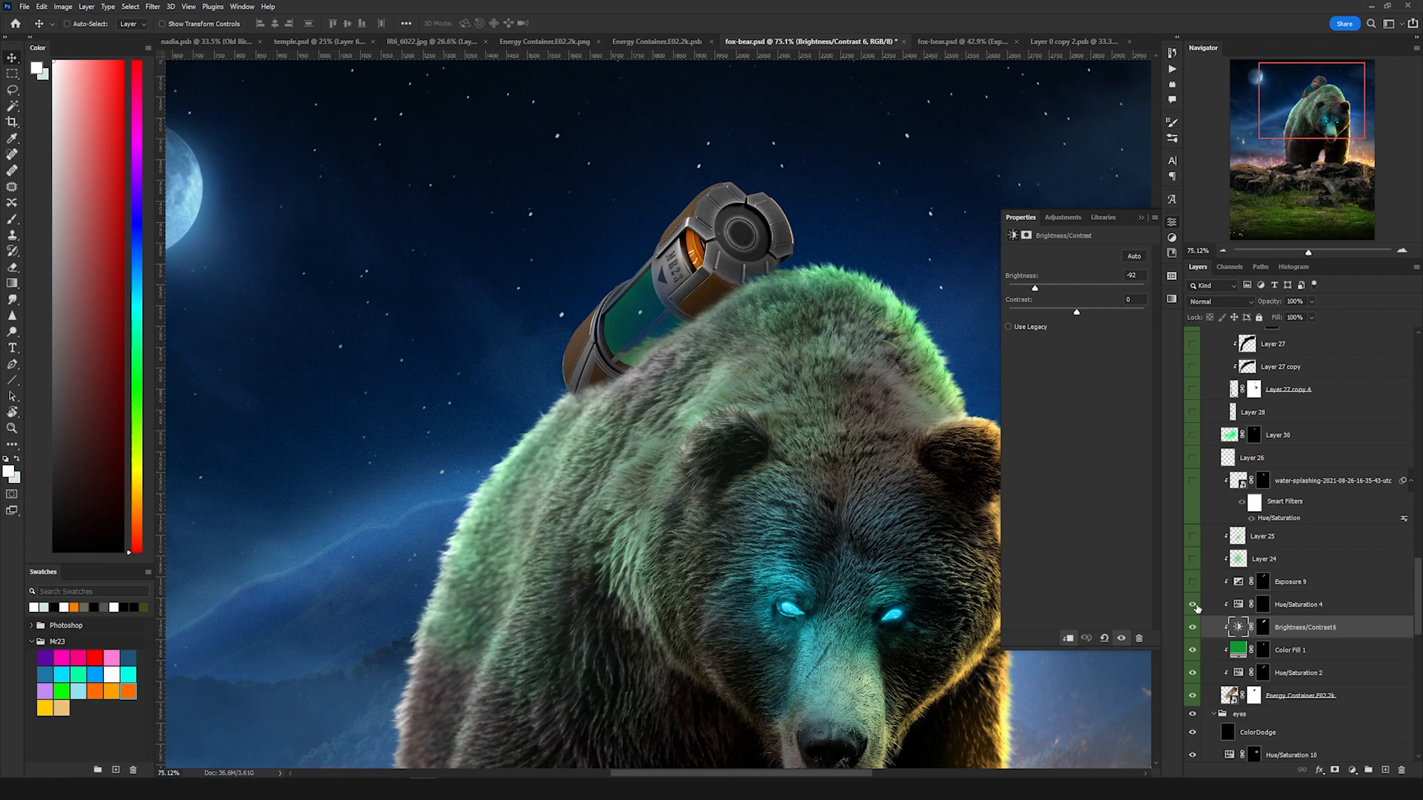
Step: Reveal the Hue/Saturation 4 and Exposure 9 adjustments above the container
click(1192, 605)
click(1261, 605)
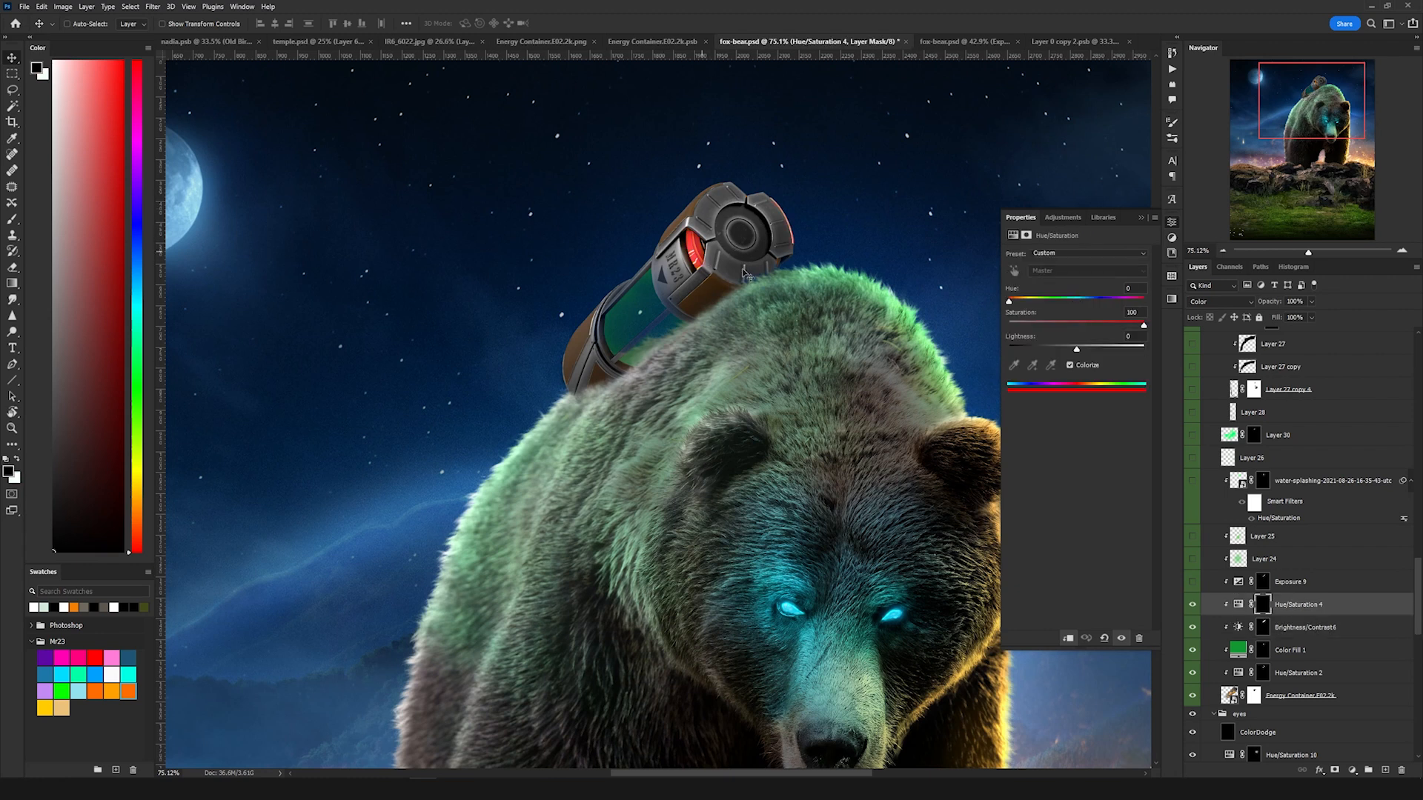
click(1262, 581)
click(1191, 582)
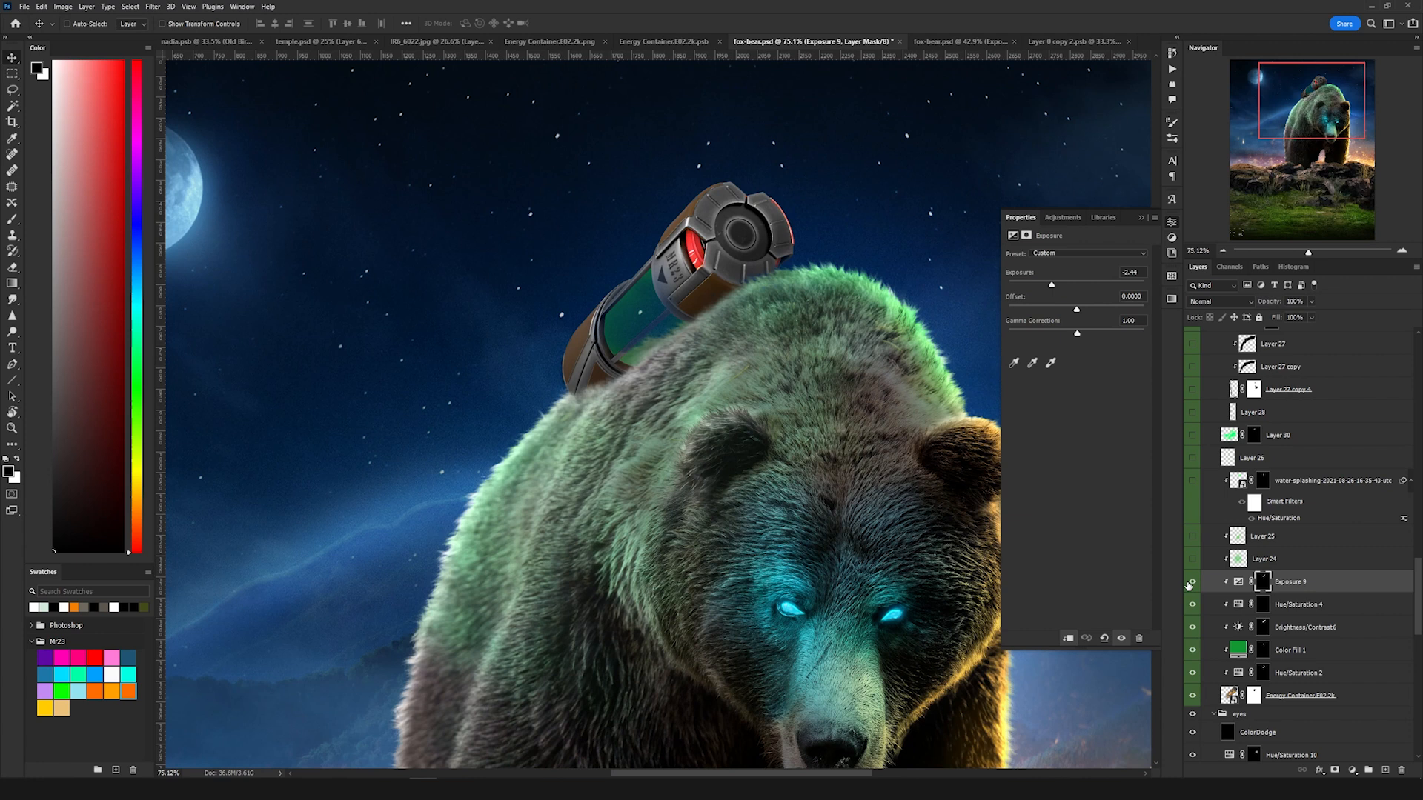
Step: Reveal Layer 24 and Layer 25 above the container adjustments
click(1191, 559)
click(1276, 558)
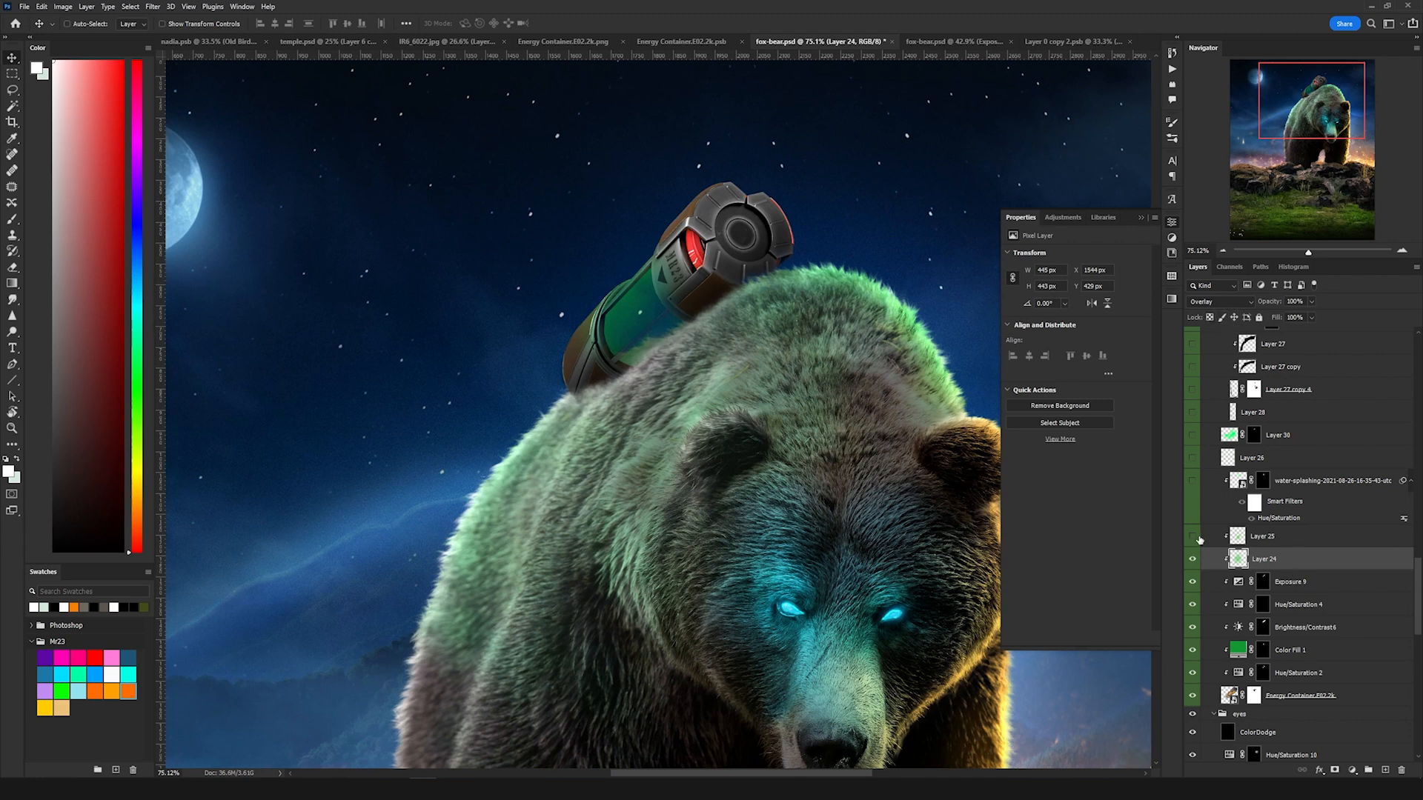
click(1191, 536)
click(1274, 539)
Step: Reveal the water-splashing smart object, open its contents, and return to fox-bear.psd
click(1193, 481)
double_click(1242, 483)
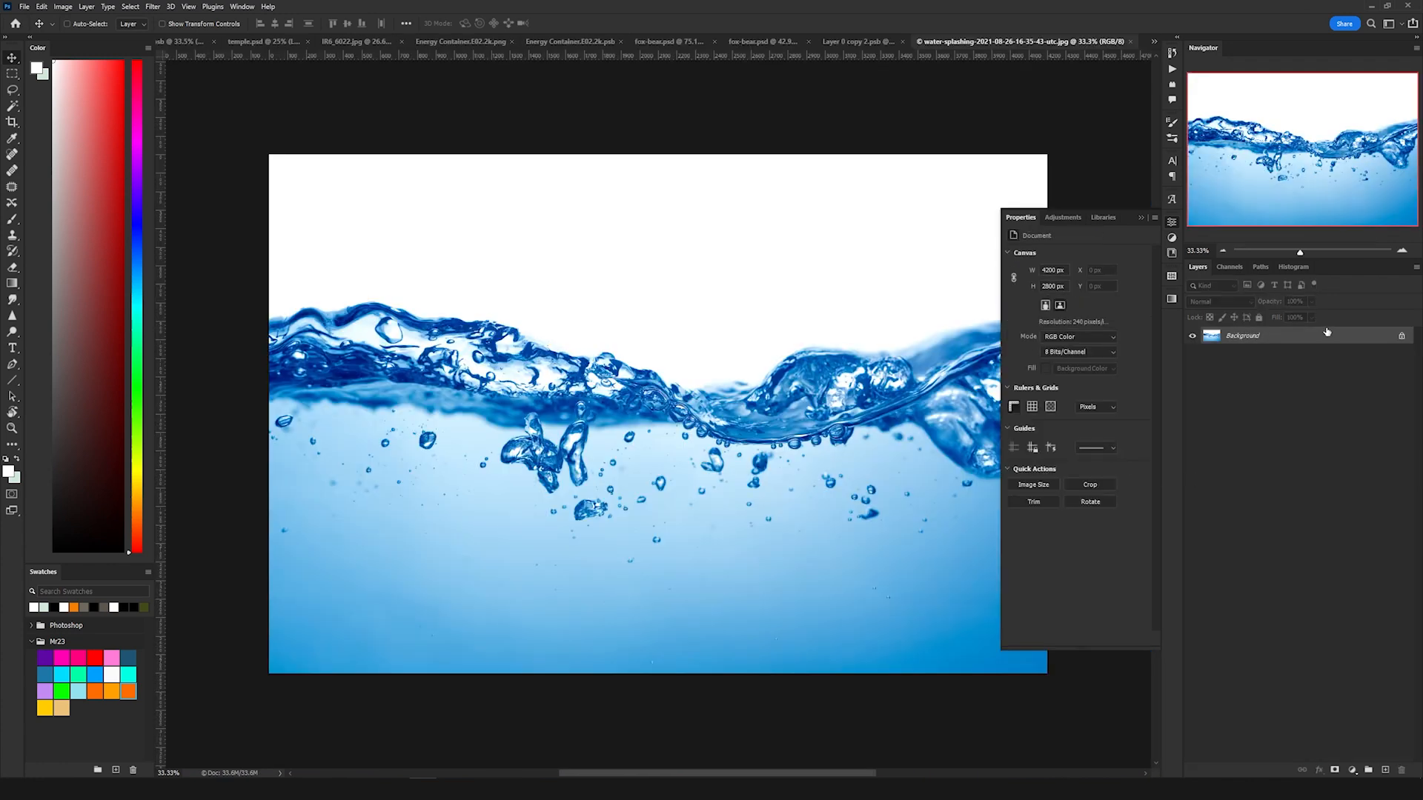
click(670, 43)
scroll(1259, 398, up, 1)
Step: Examine the water-splashing layer's blend mode options and its Hue/Saturation smart filter settings without changing them
click(1209, 304)
click(1207, 306)
click(1209, 307)
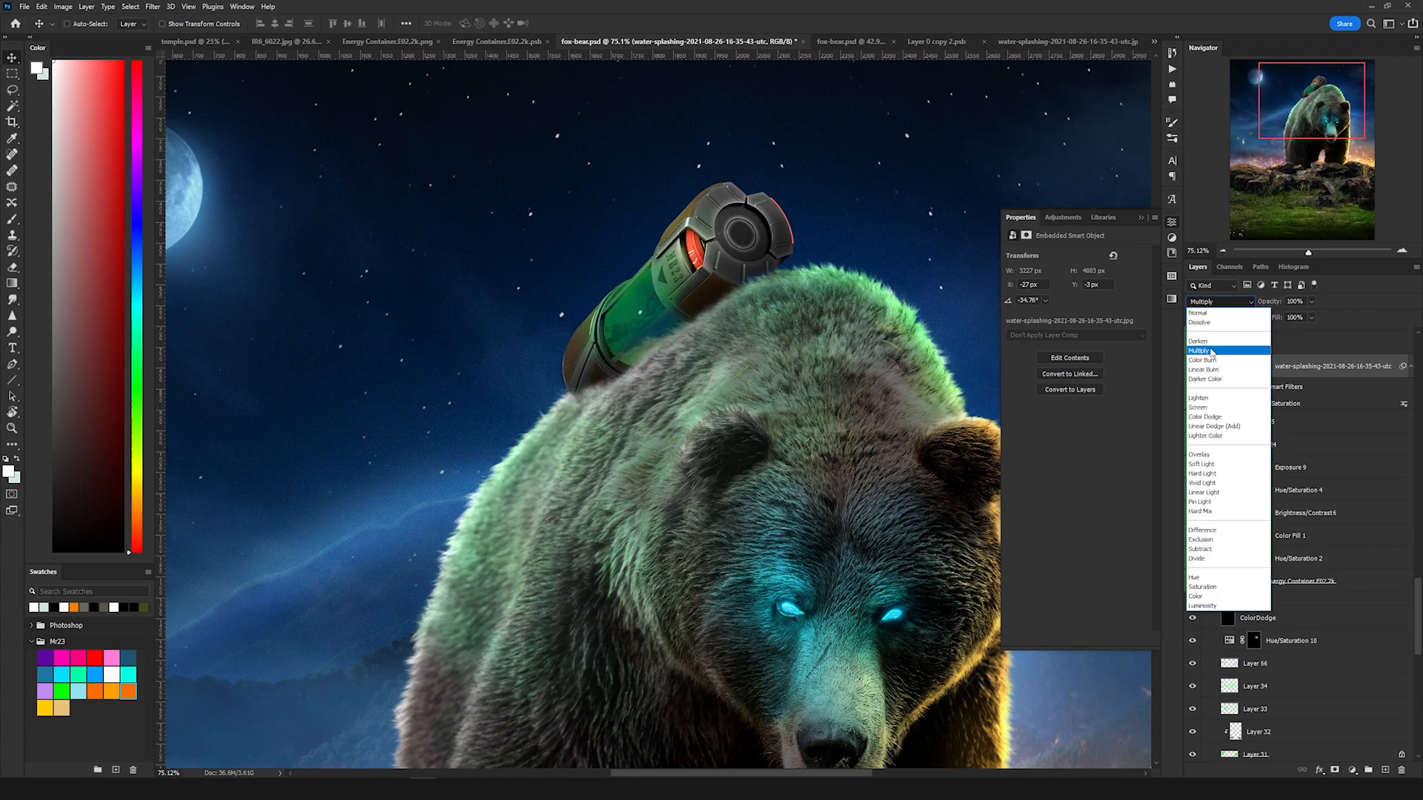
click(1223, 372)
scroll(1263, 459, up, 1)
double_click(1270, 487)
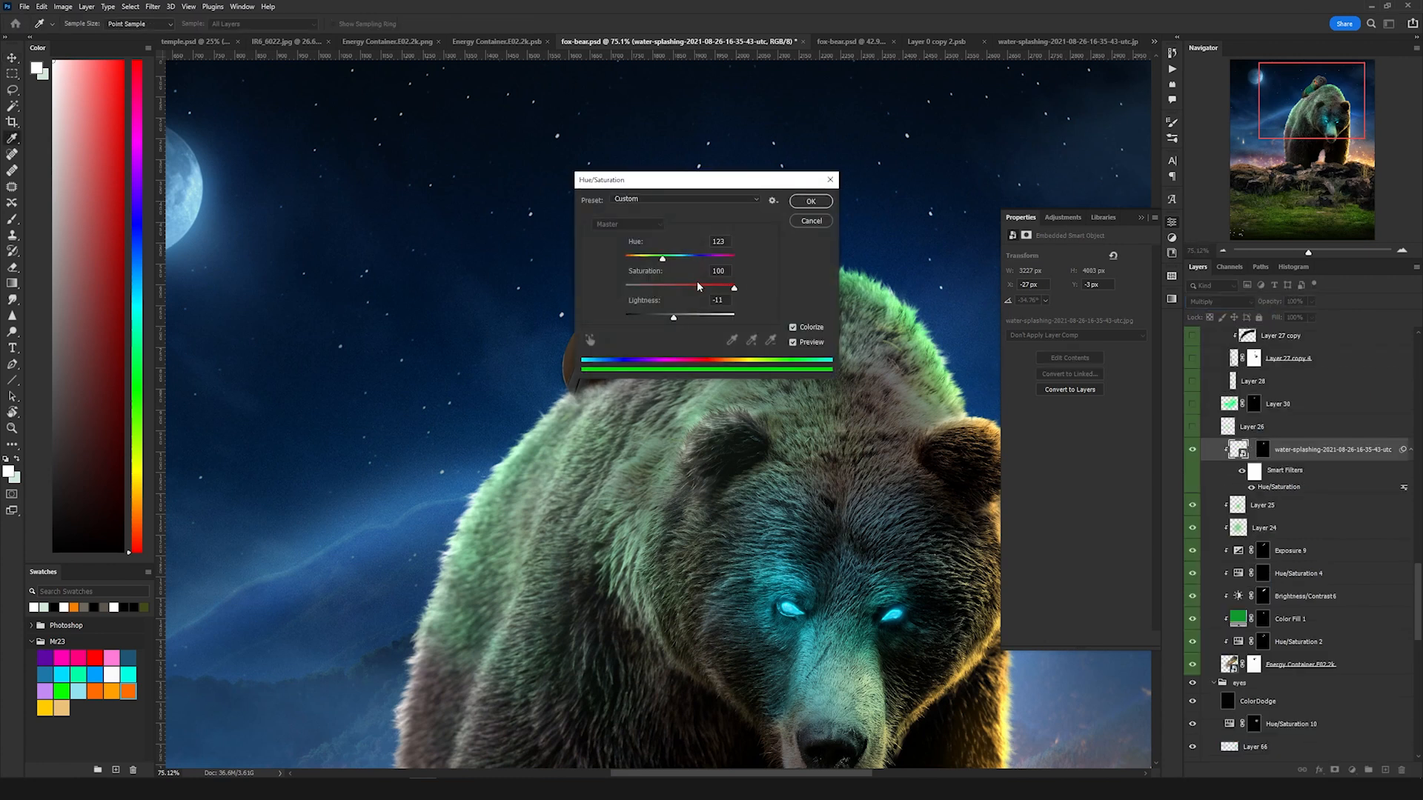
click(811, 221)
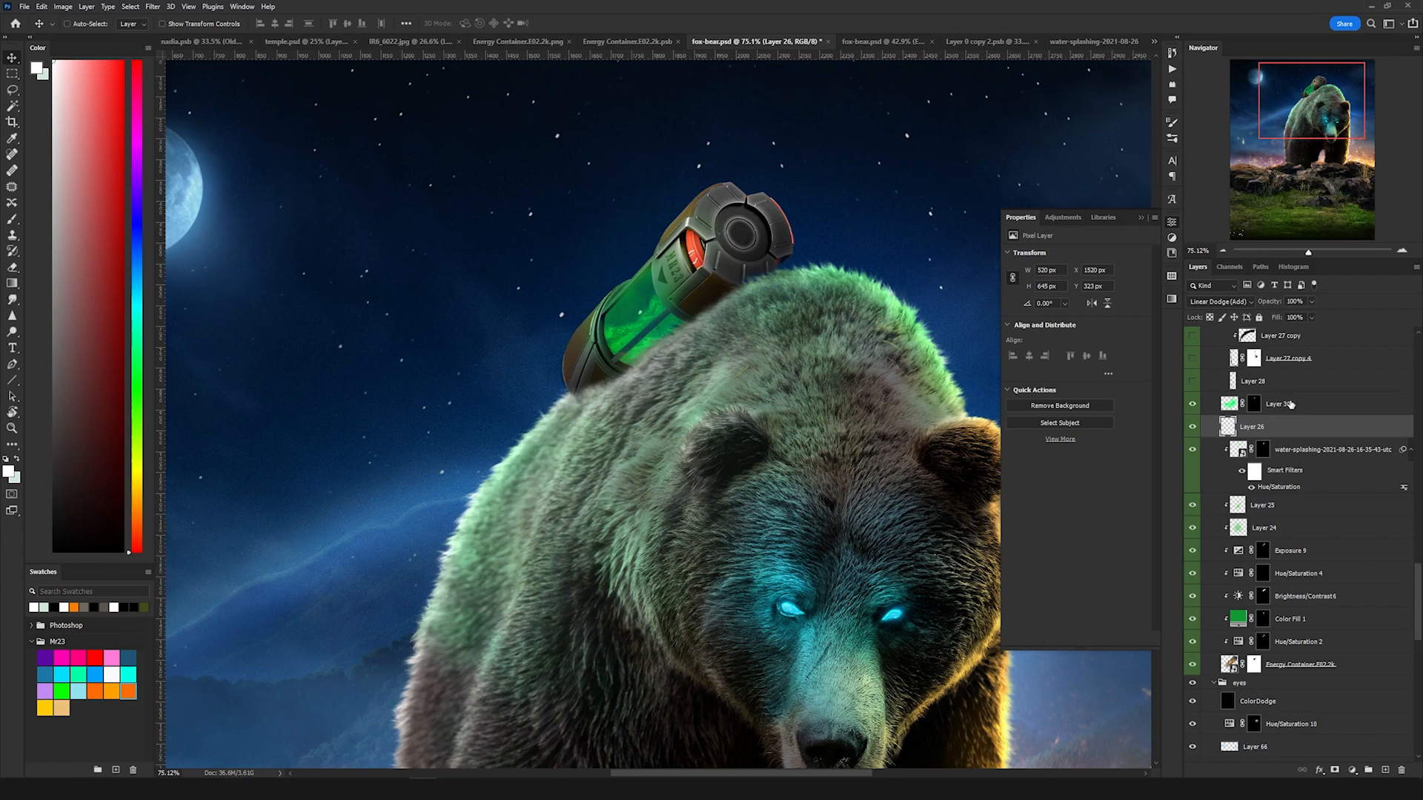
Step: Select Layer 30 and reveal the Layer 27 copy 4 strap in the ropes group
click(1228, 404)
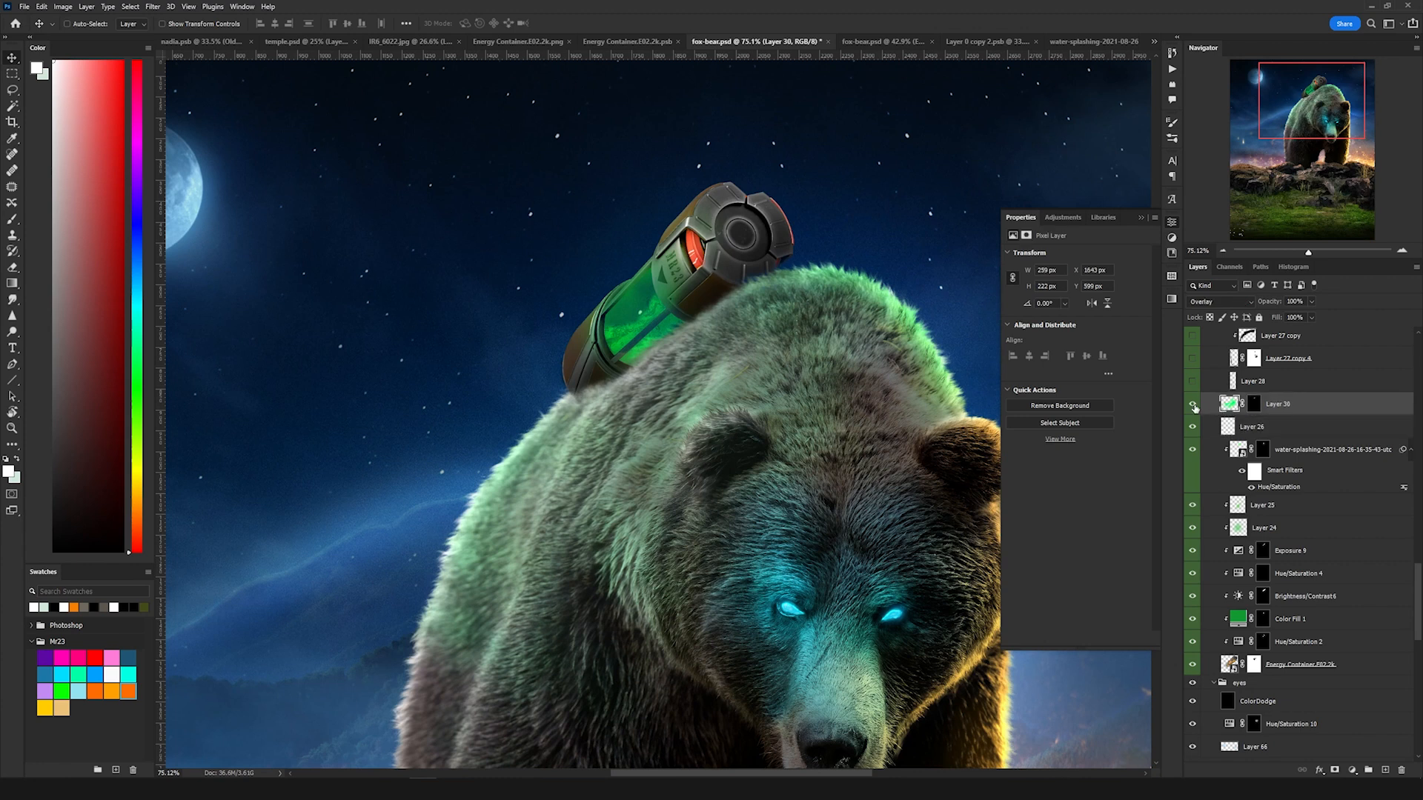
scroll(633, 322, up, 5)
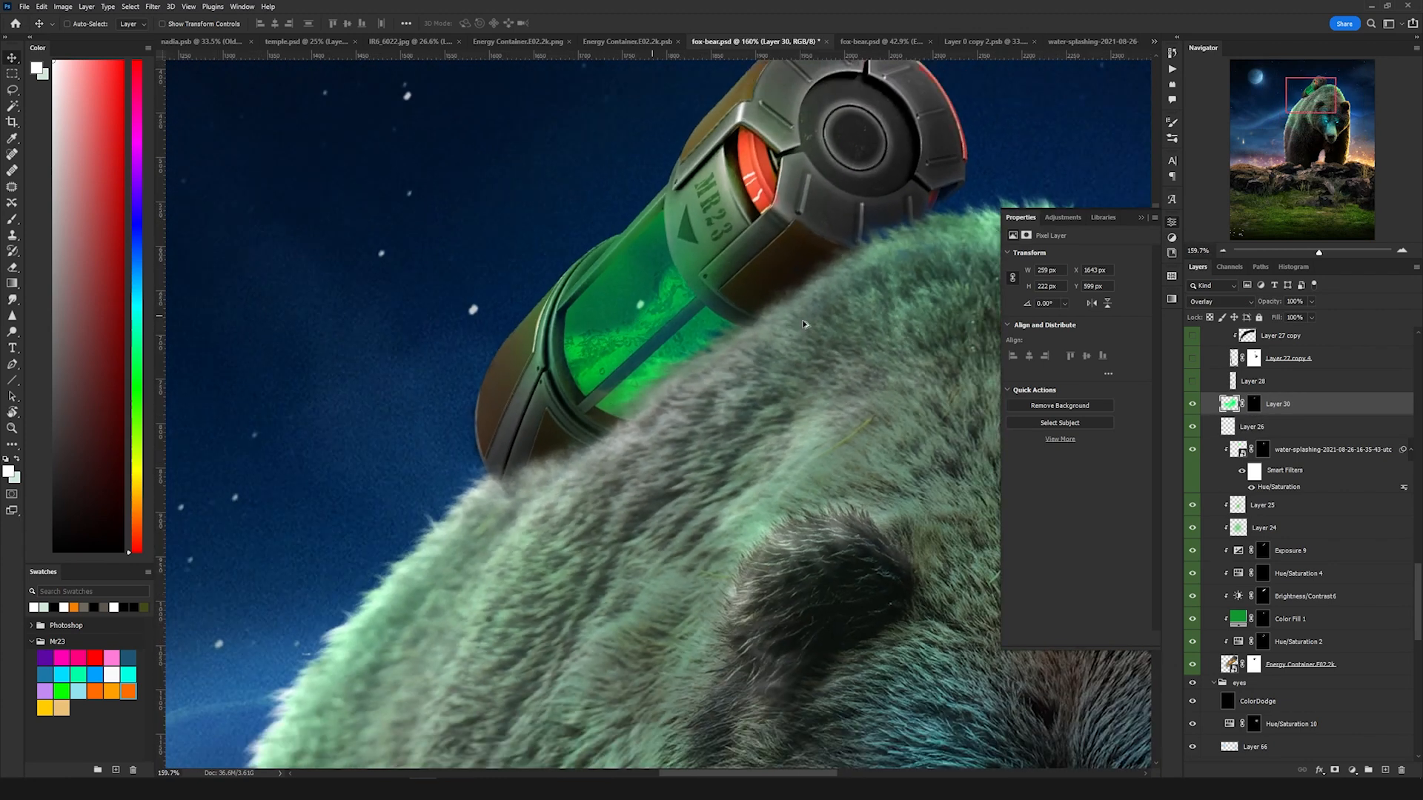
scroll(772, 384, down, 6)
drag(775, 385, 657, 209)
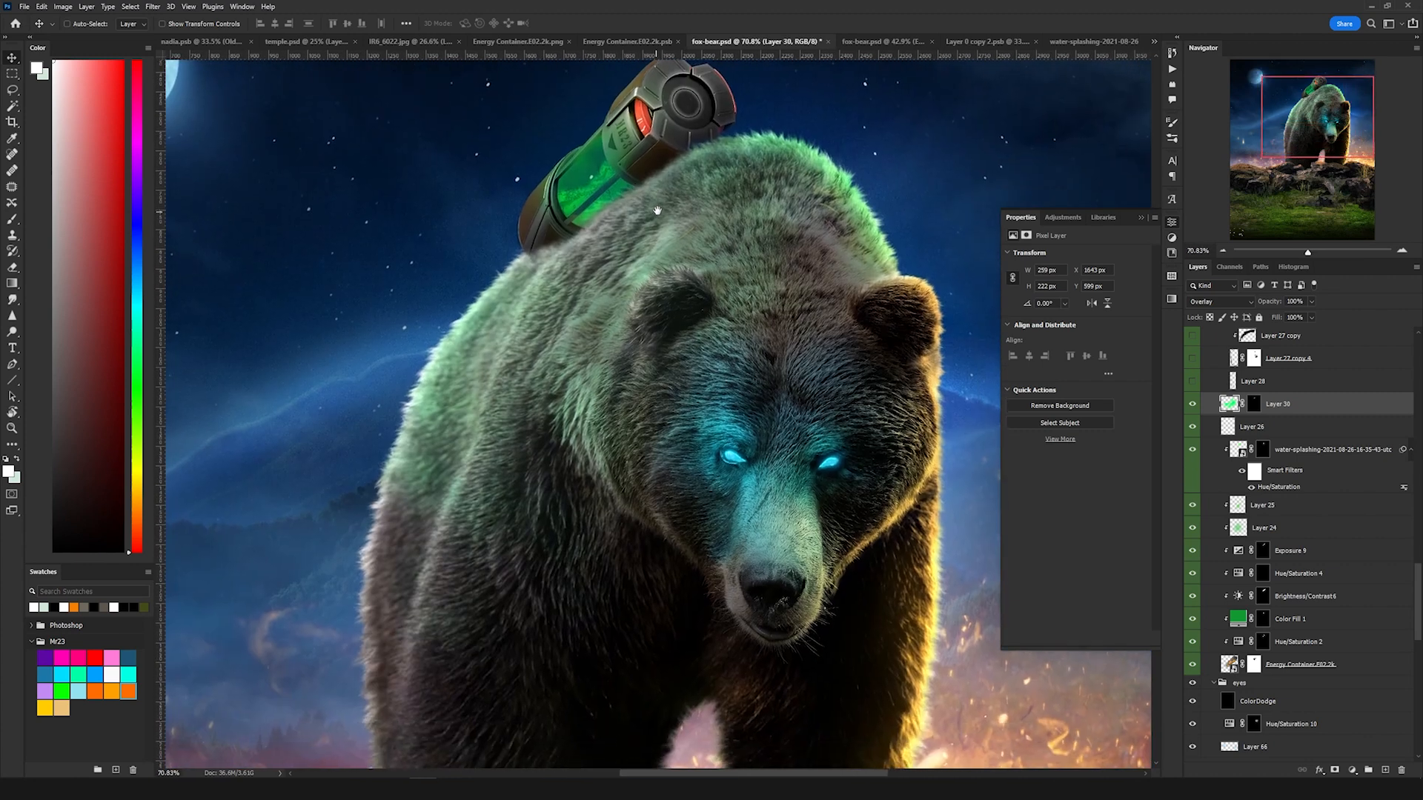
click(1192, 358)
Step: Toggle the visibility of Layer 28 in the ropes group and select it
scroll(717, 423, down, 3)
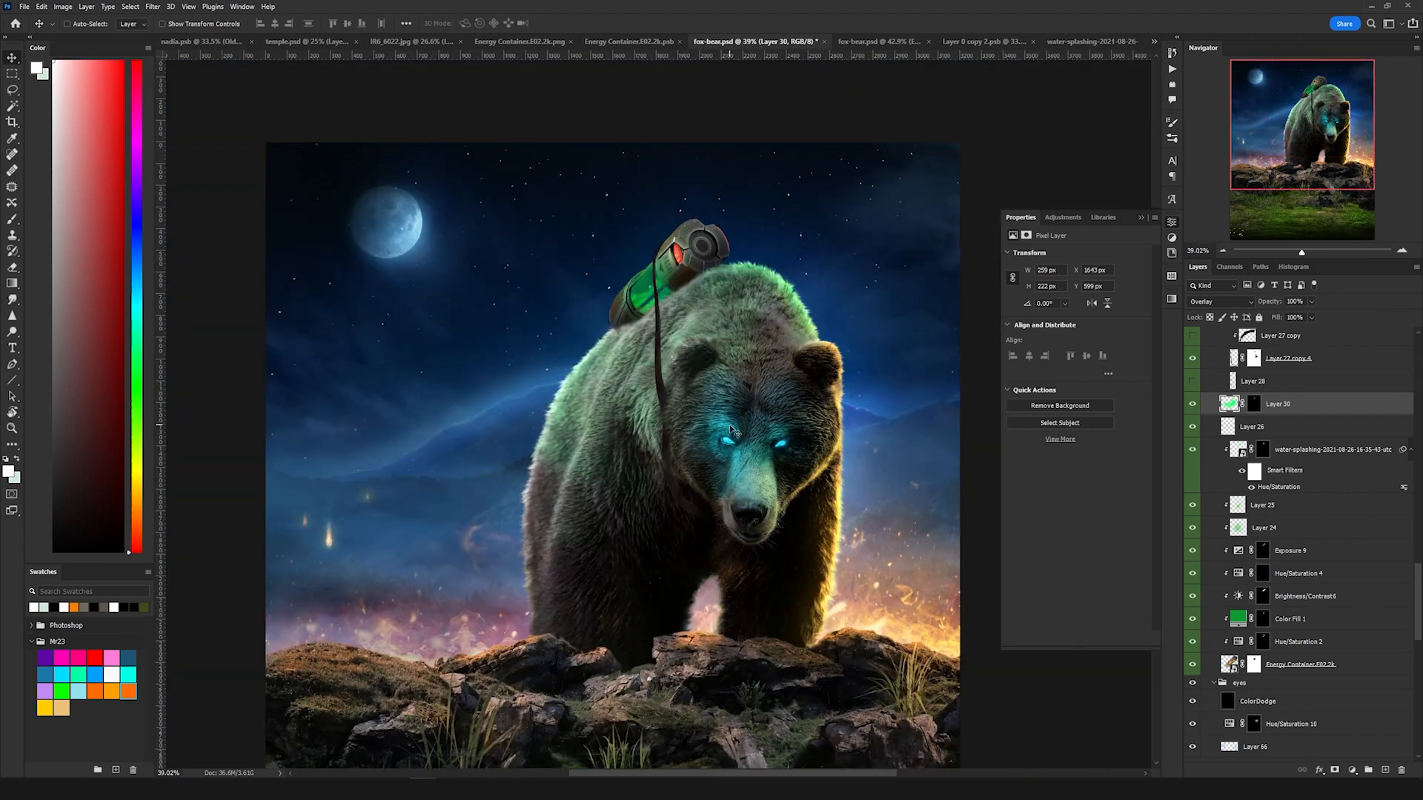
scroll(1296, 425, up, 5)
scroll(599, 392, up, 4)
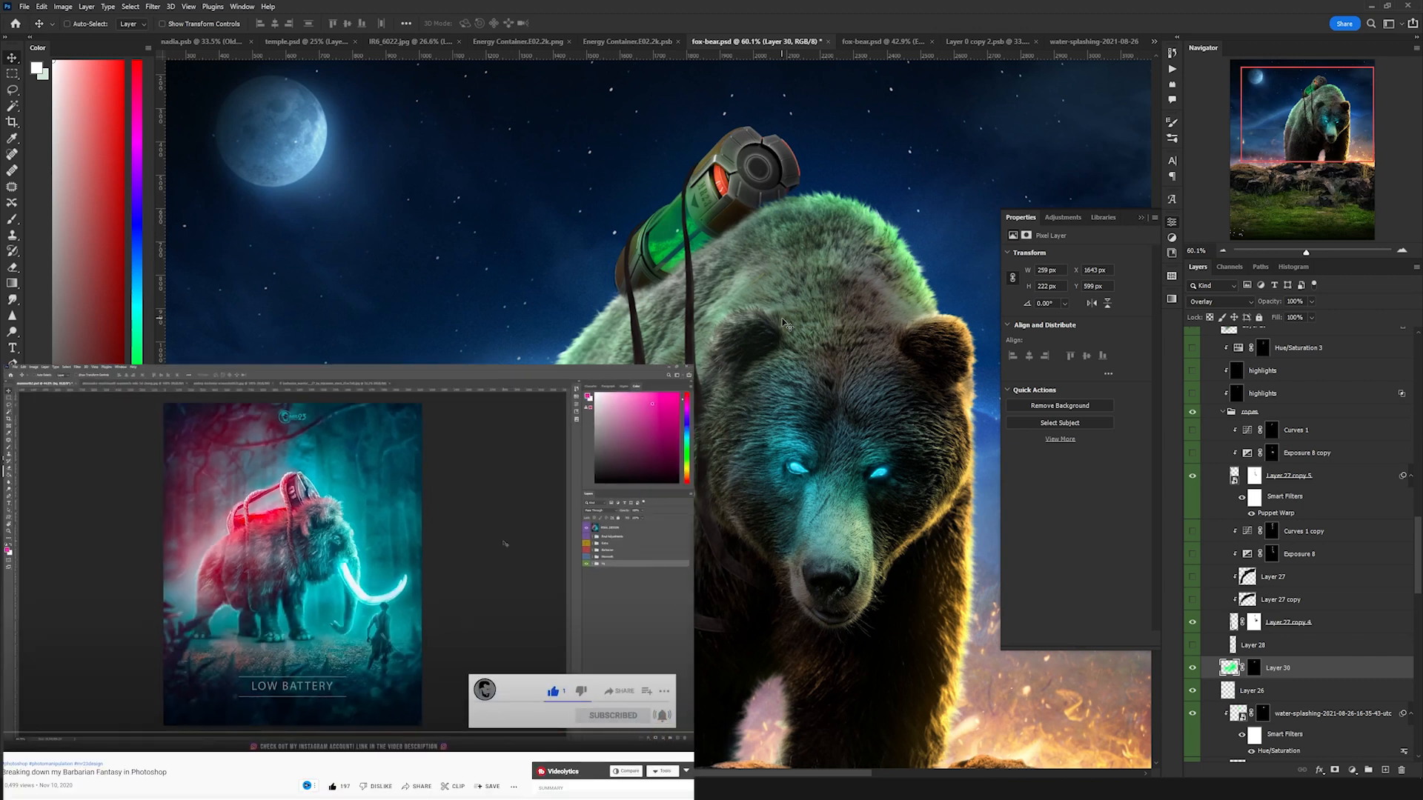
scroll(694, 320, up, 5)
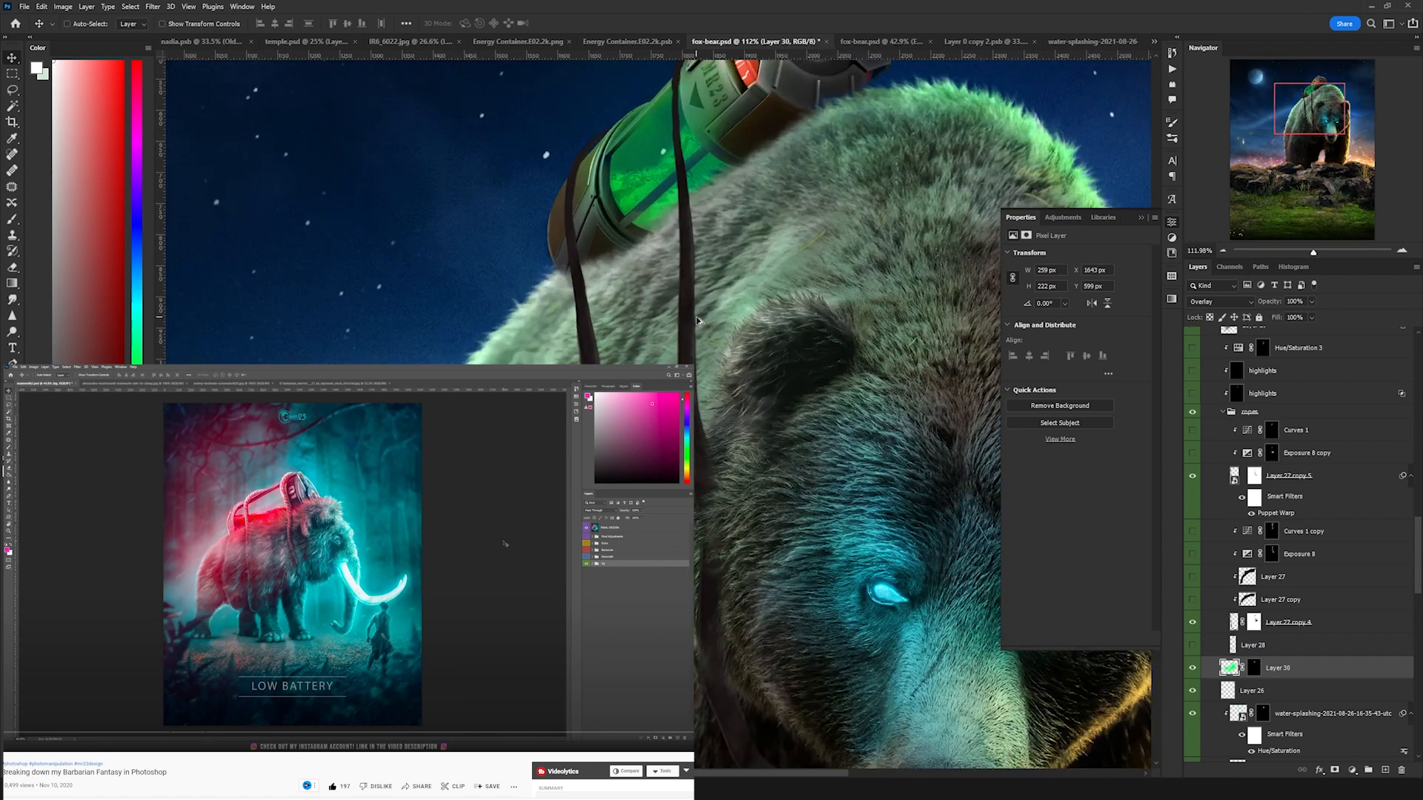
scroll(694, 320, down, 5)
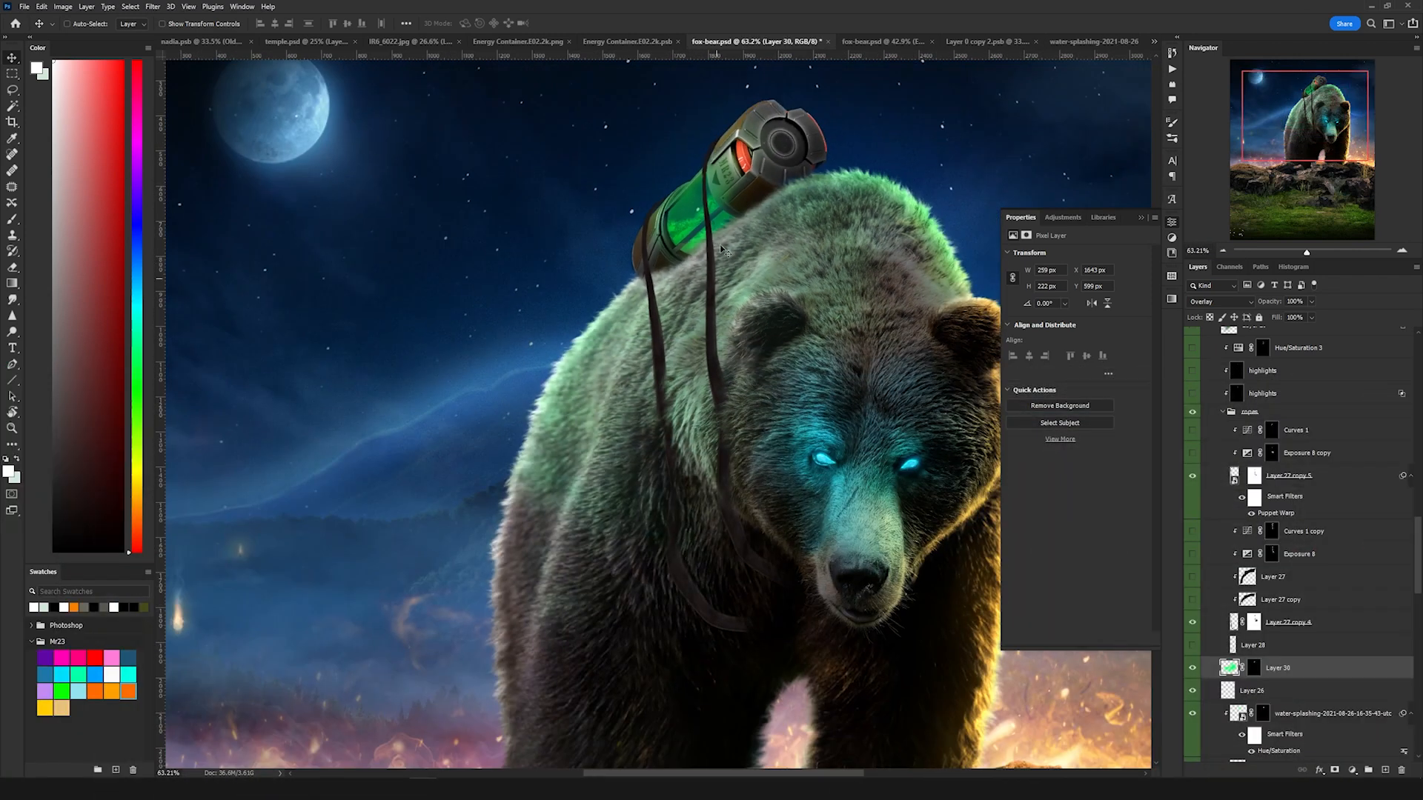
click(1192, 644)
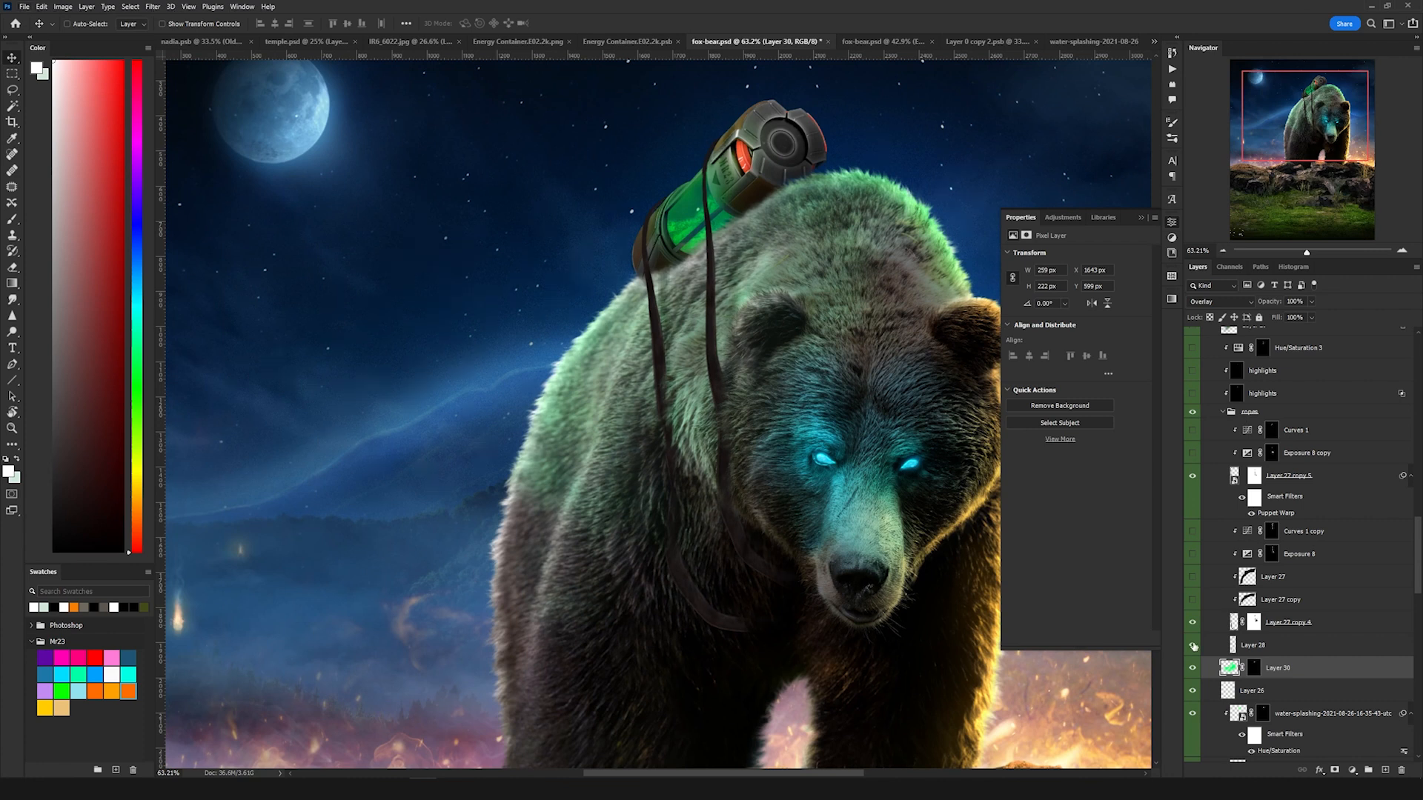
click(1203, 647)
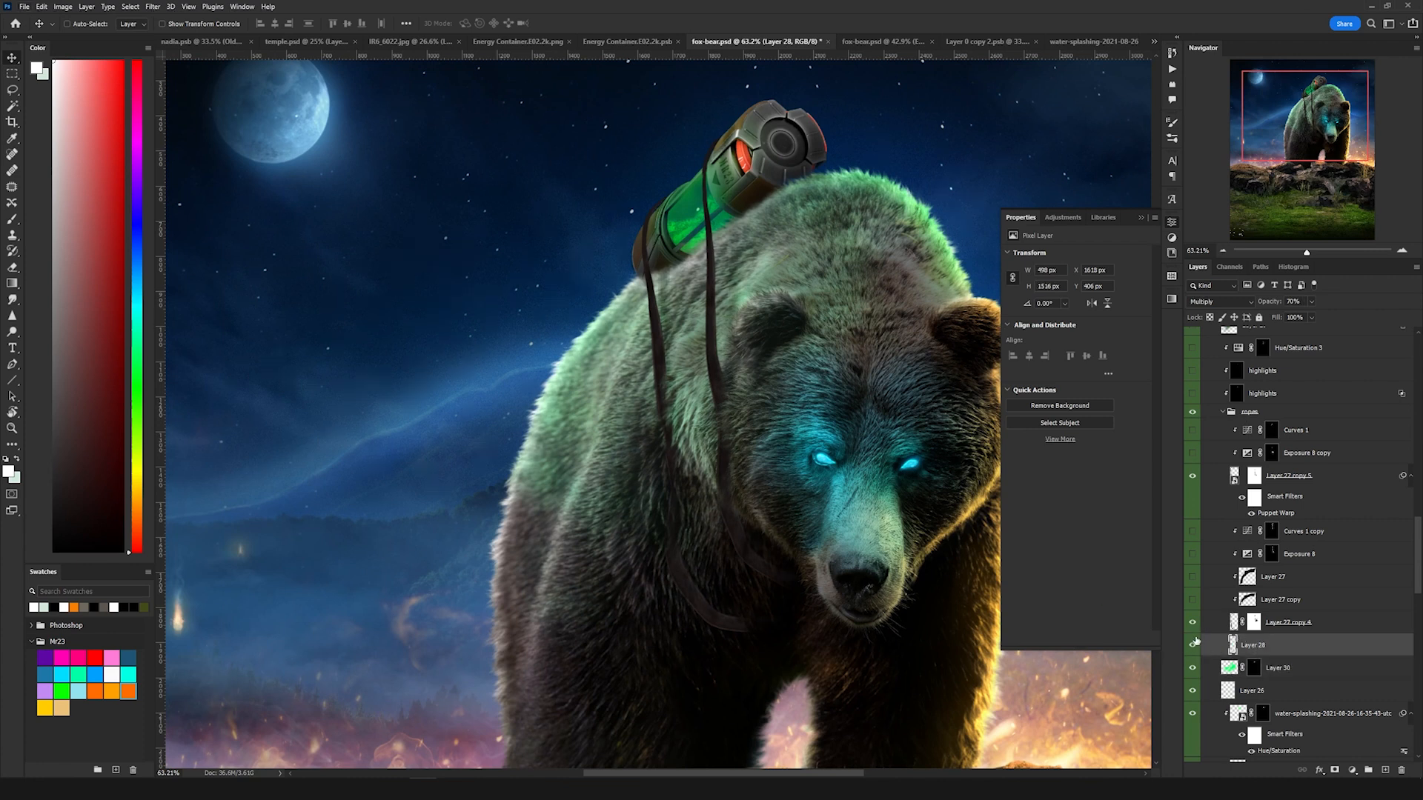
click(1192, 649)
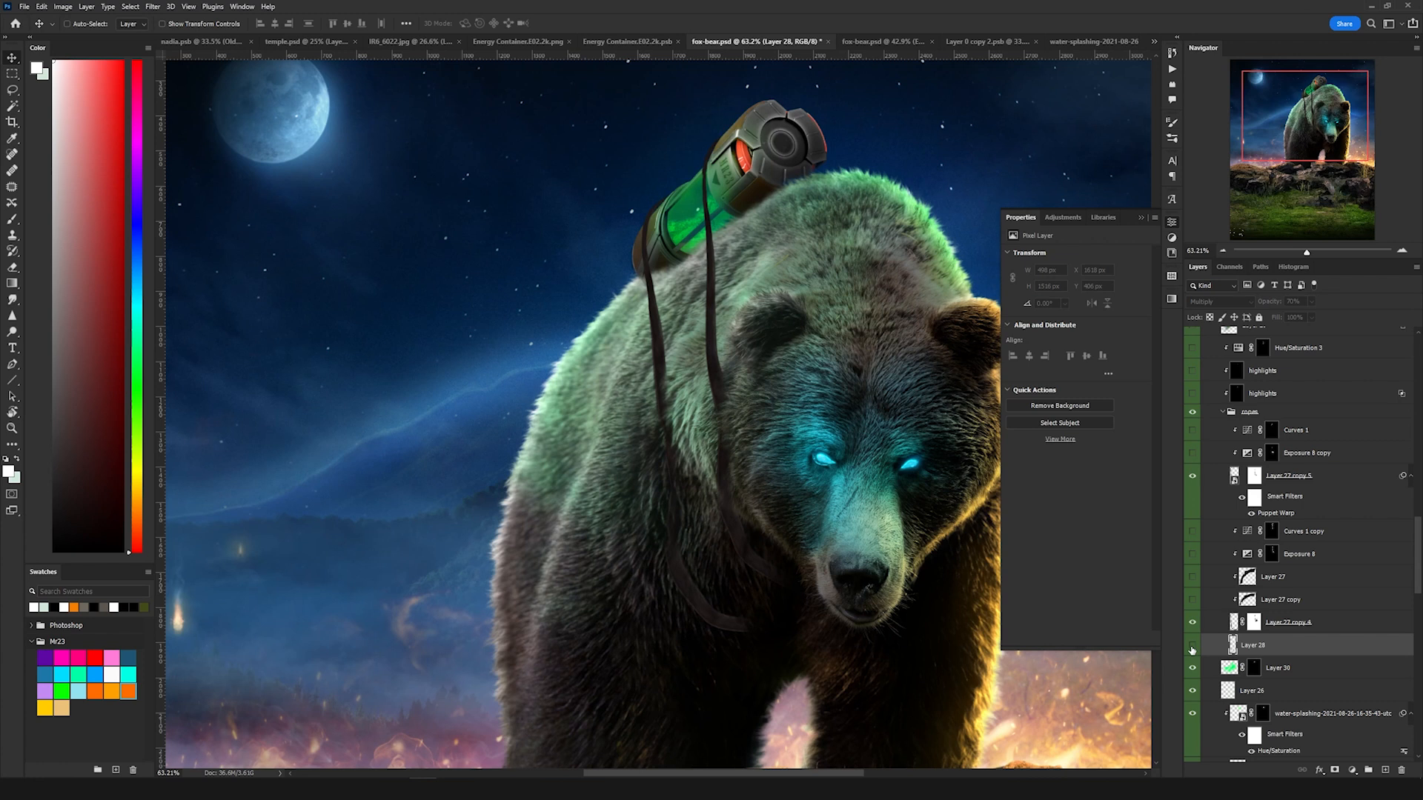
click(1192, 649)
Step: Collapse the ropes group and reveal the Highlights layer and Layer 29 above it
click(1221, 412)
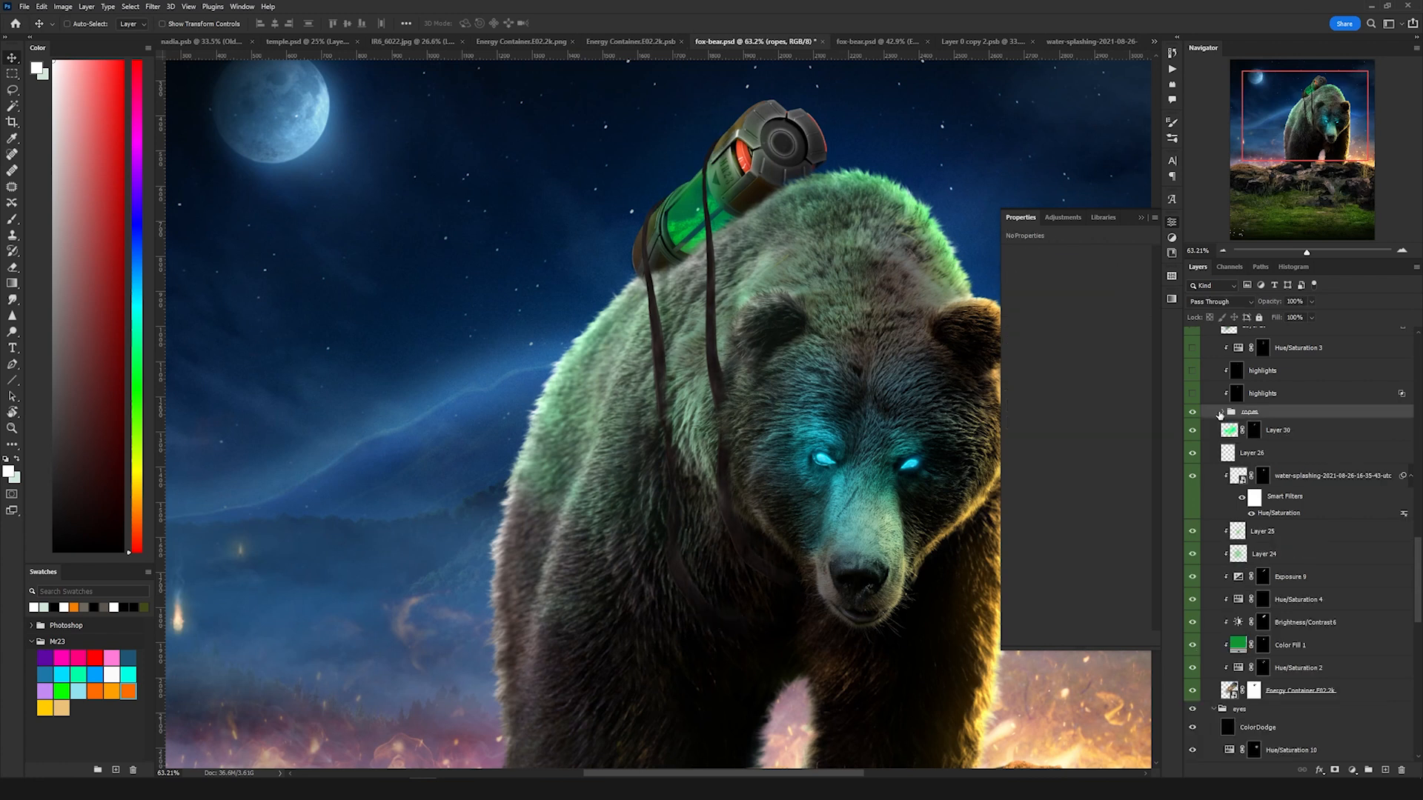
scroll(1285, 438, up, 1)
click(1193, 449)
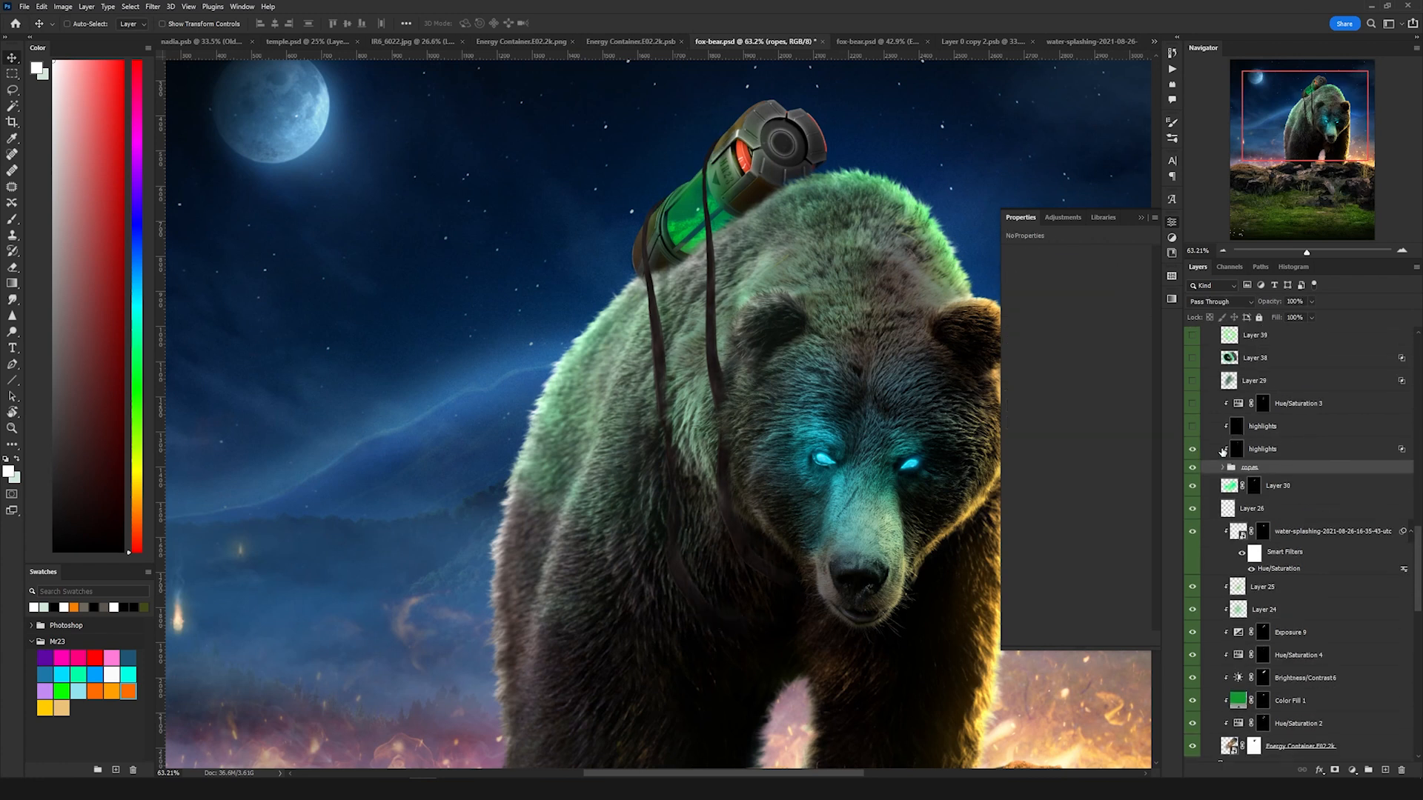
click(1262, 449)
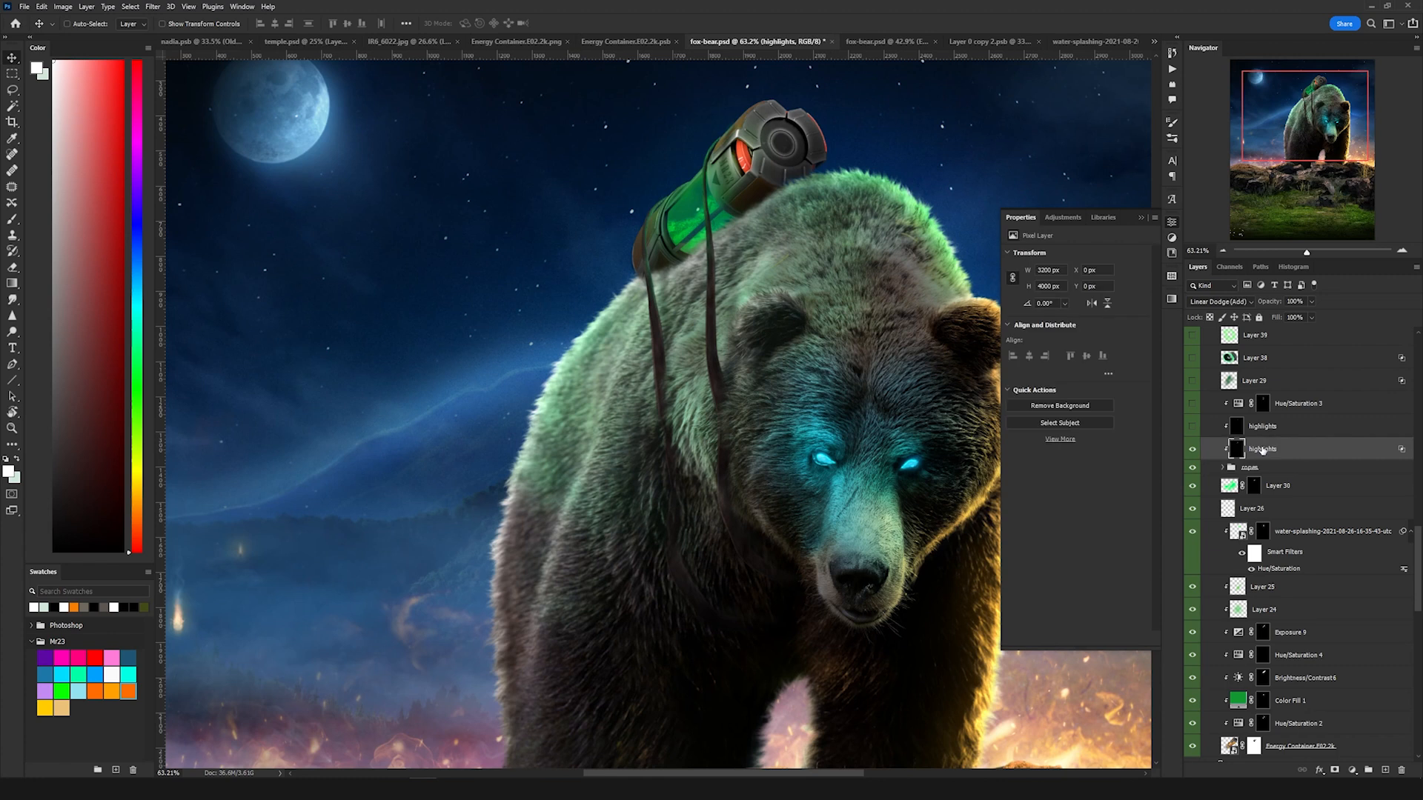
click(1192, 437)
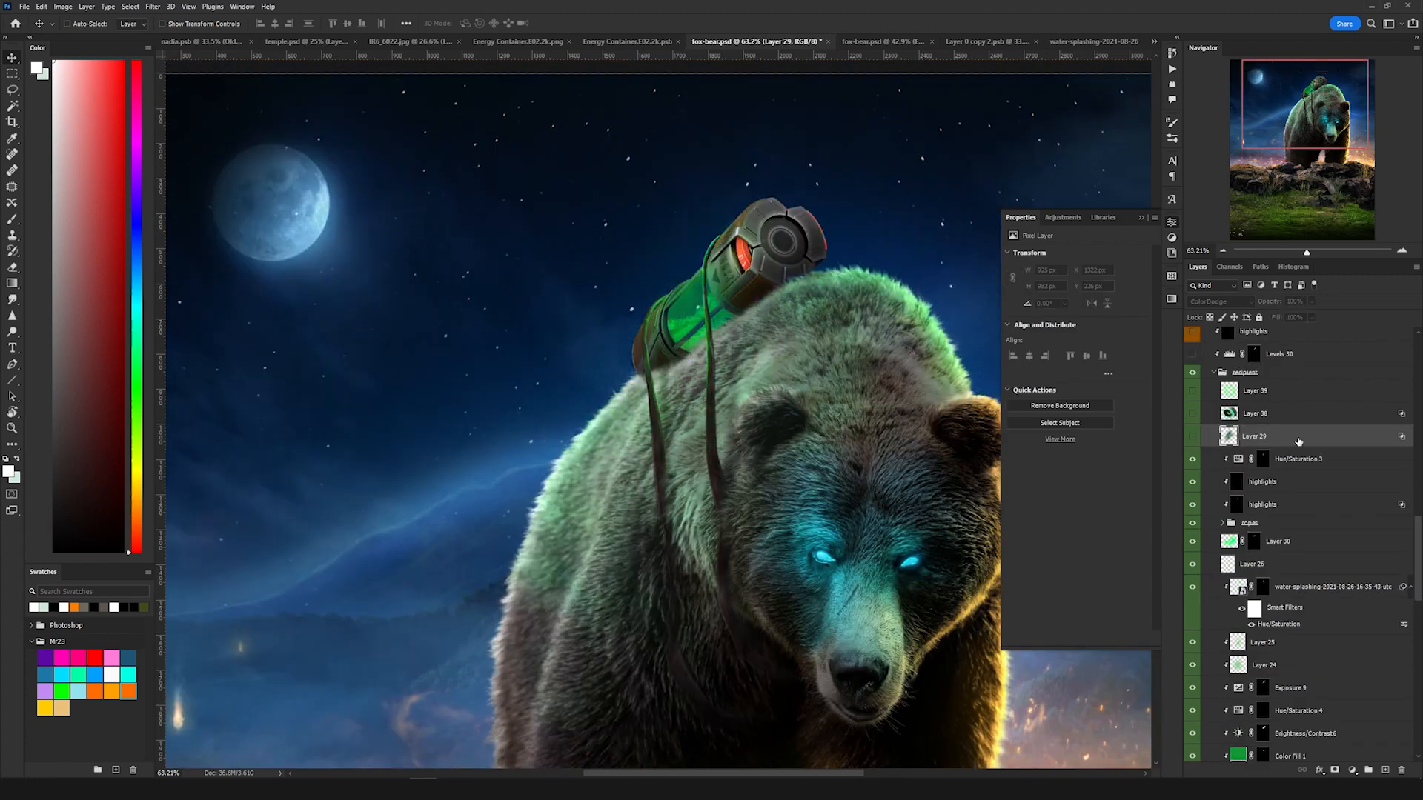
click(1194, 438)
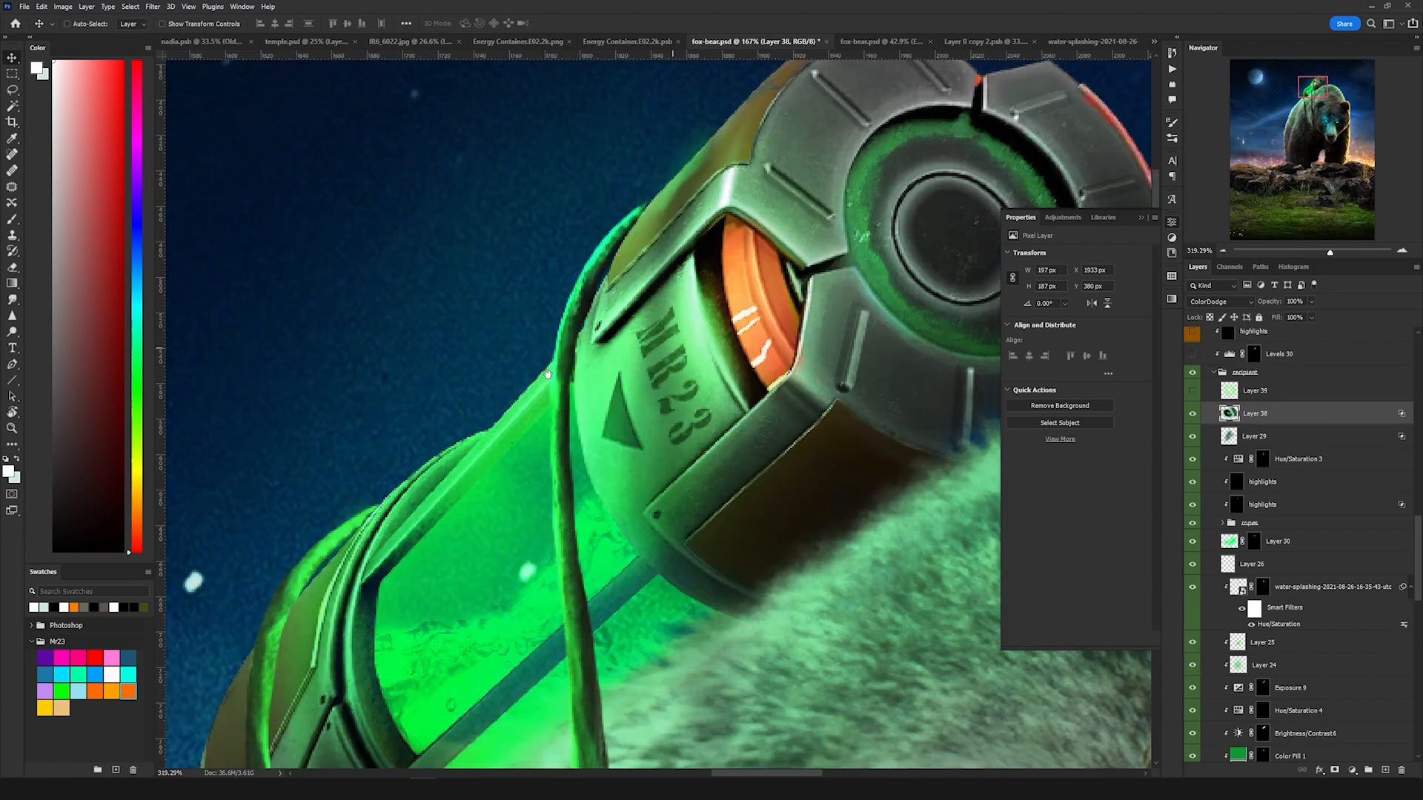
Step: Toggle the visibility of Layer 38 and Layer 39 in the container group to compare the green glow on the energy container
drag(860, 215, 541, 379)
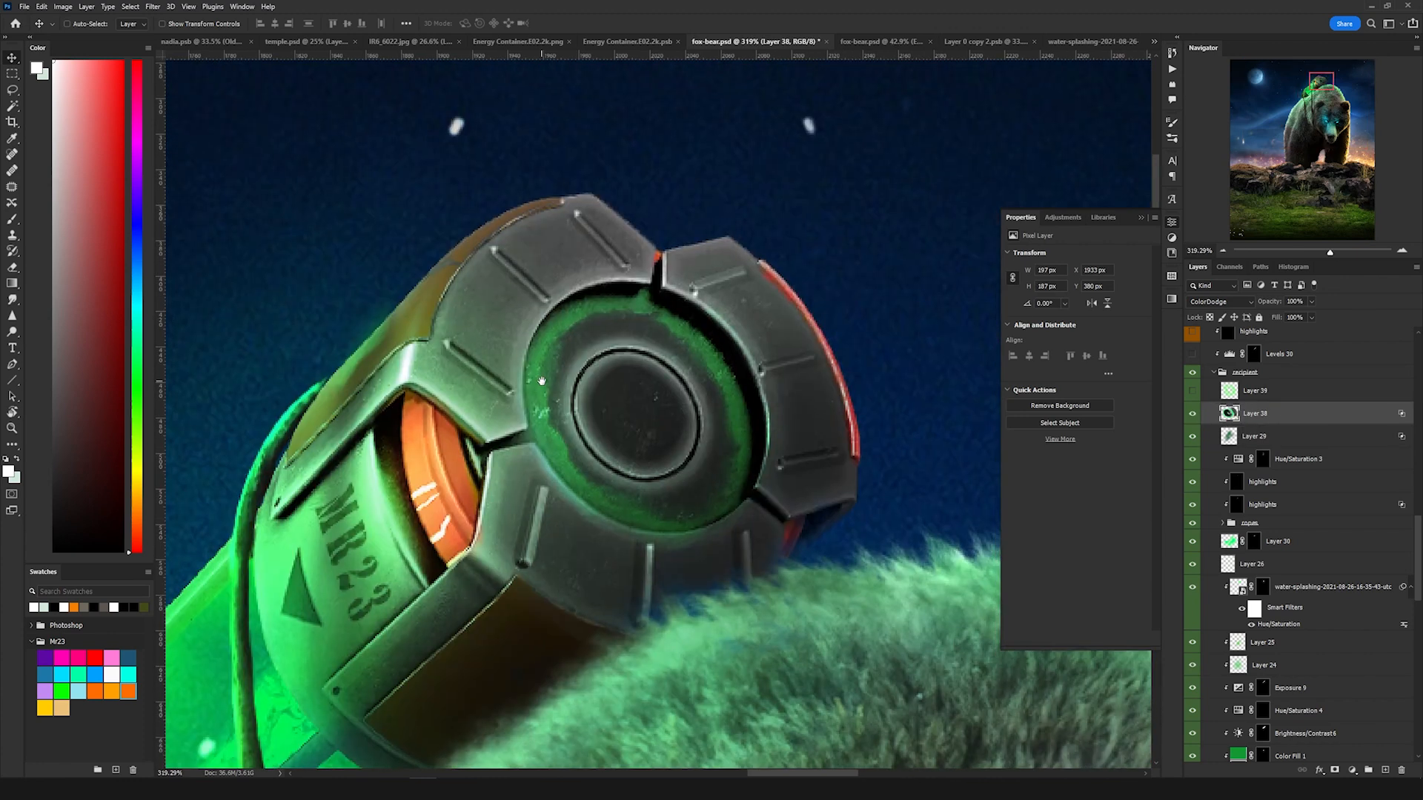
click(1196, 416)
click(1192, 390)
click(1315, 396)
click(1271, 418)
click(1275, 399)
click(1192, 391)
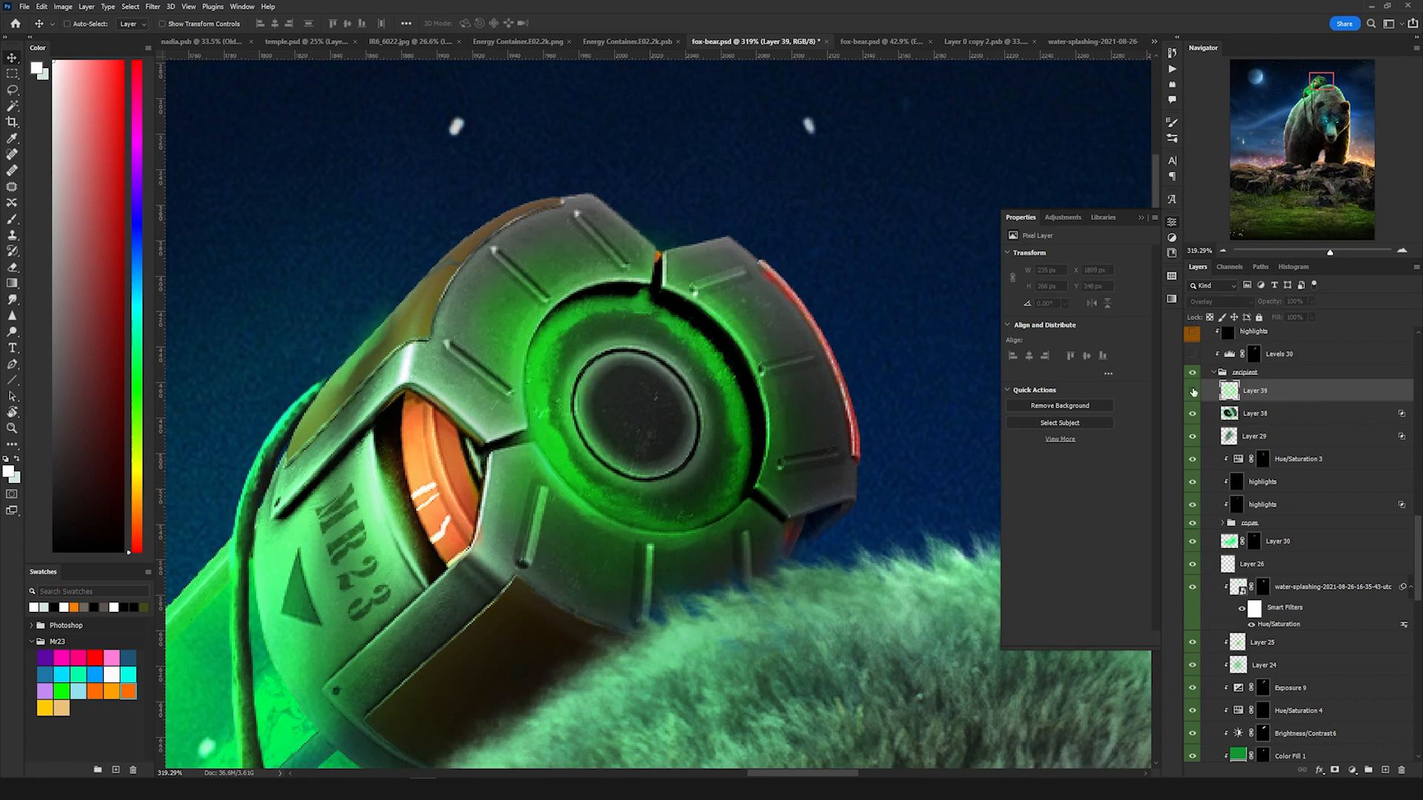
click(1192, 390)
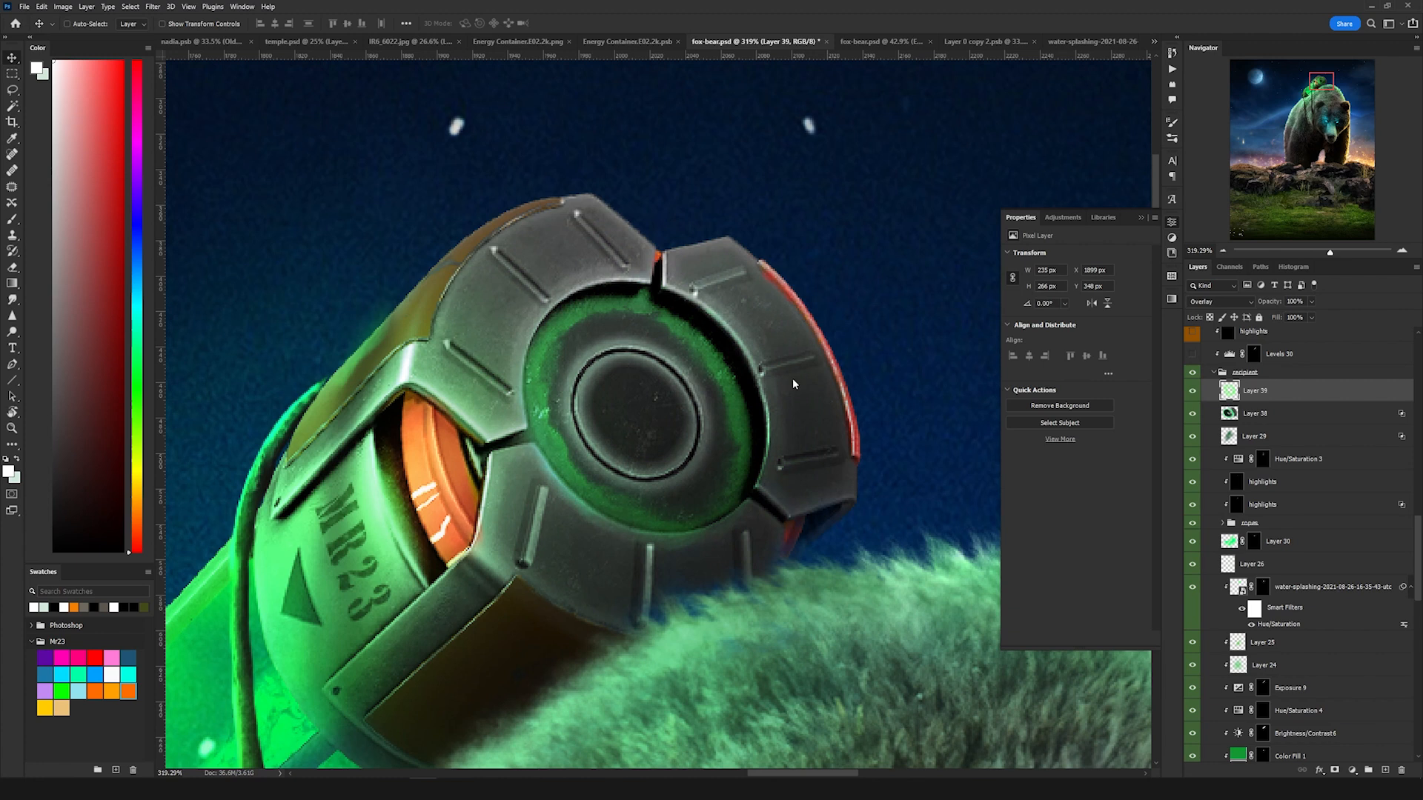
Step: Reveal and select Layer 61 in the wound group to show the red scar on the bear's face
scroll(745, 377, down, 6)
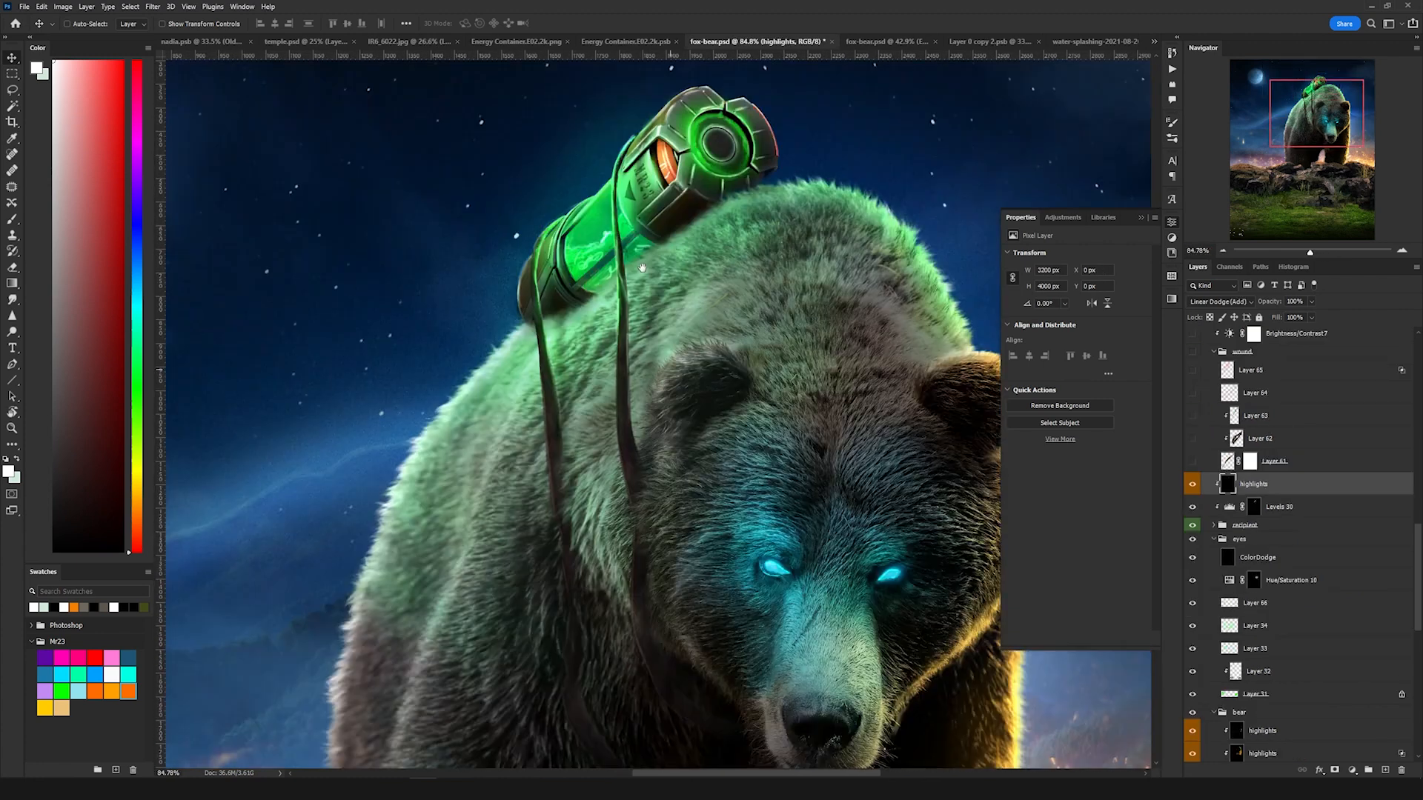
scroll(610, 314, down, 2)
drag(610, 314, 574, 259)
scroll(745, 514, up, 3)
drag(746, 507, 754, 425)
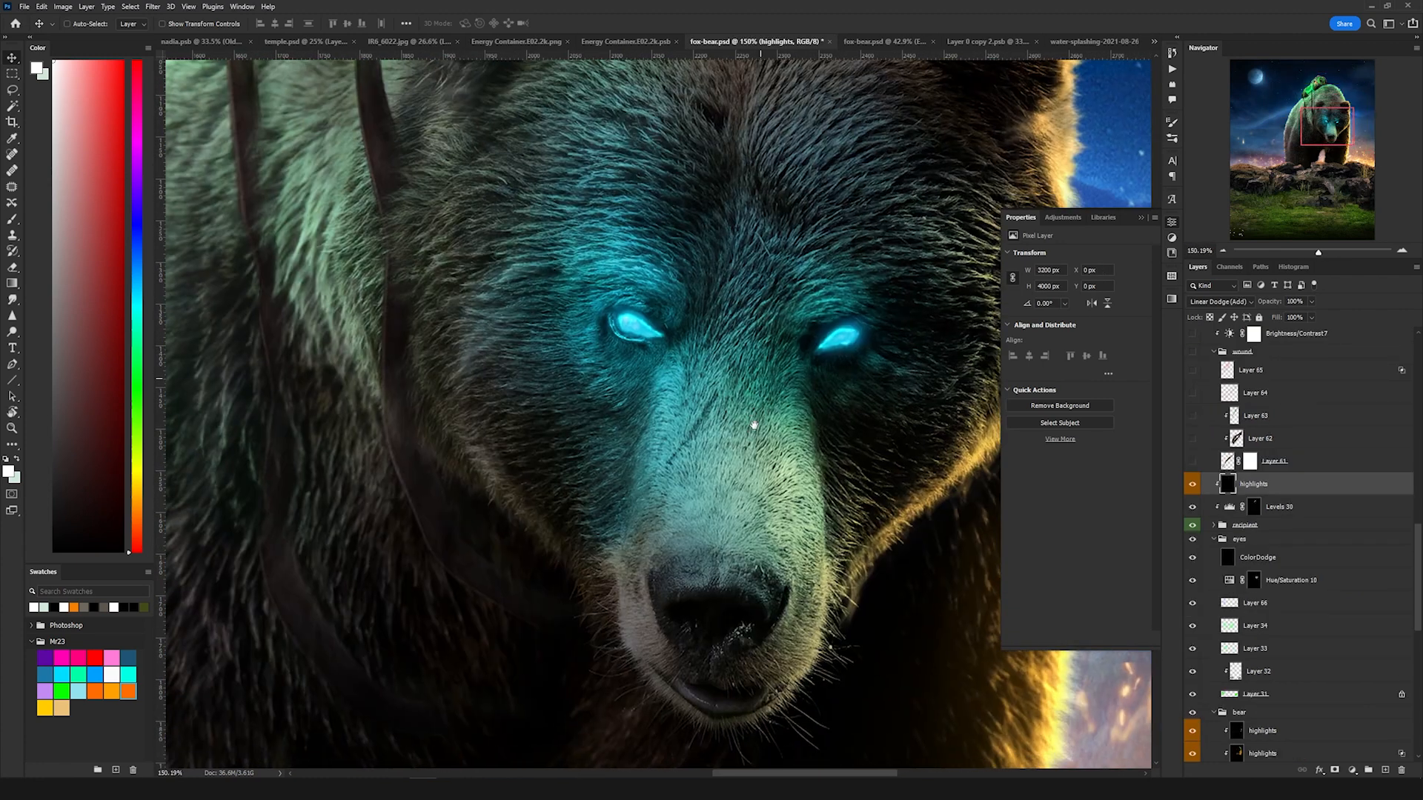
scroll(754, 430, down, 2)
drag(762, 318, 736, 453)
scroll(1267, 451, up, 1)
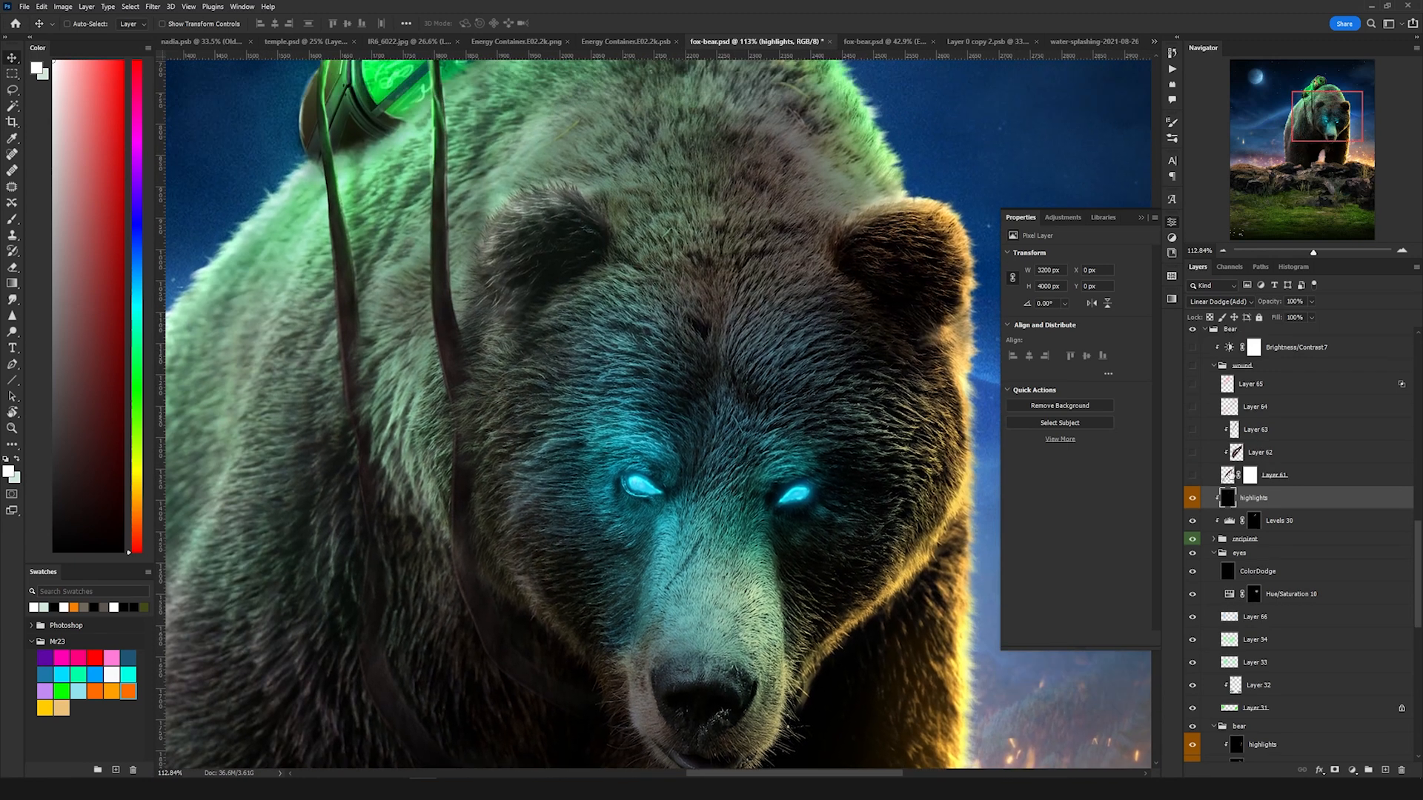
click(1193, 475)
click(1249, 480)
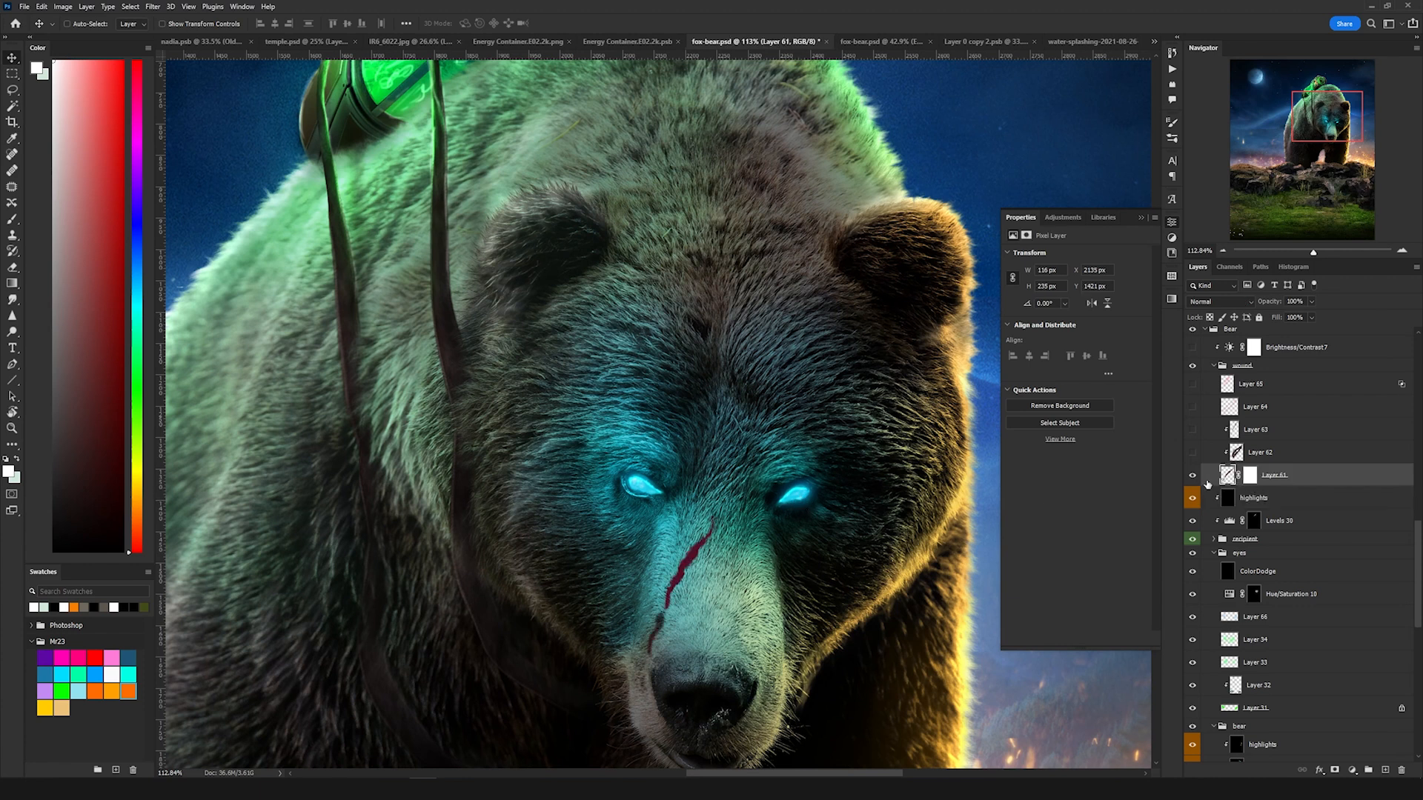
Step: Select Layer 62 in the wound group and turn on its visibility
drag(686, 620, 700, 617)
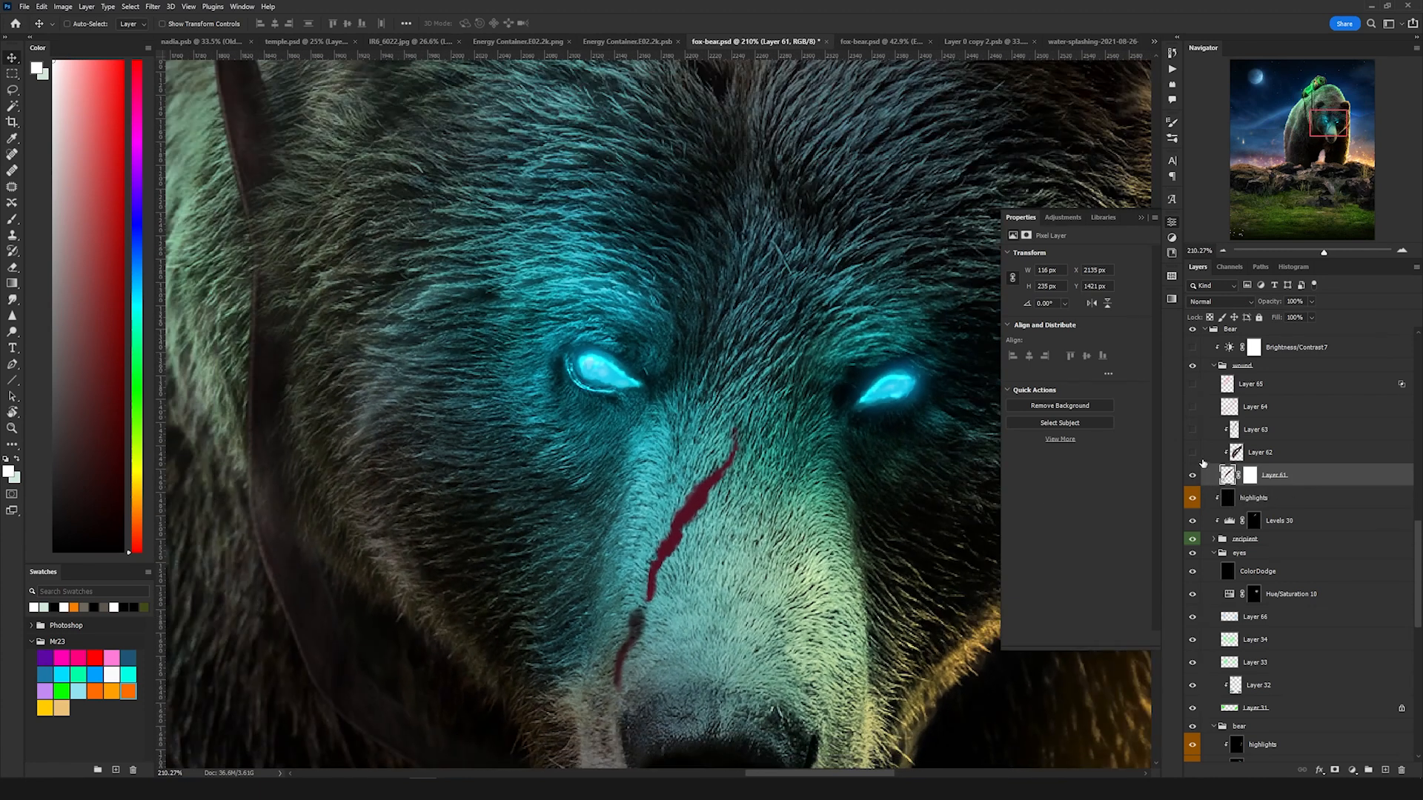
click(1270, 453)
click(1192, 454)
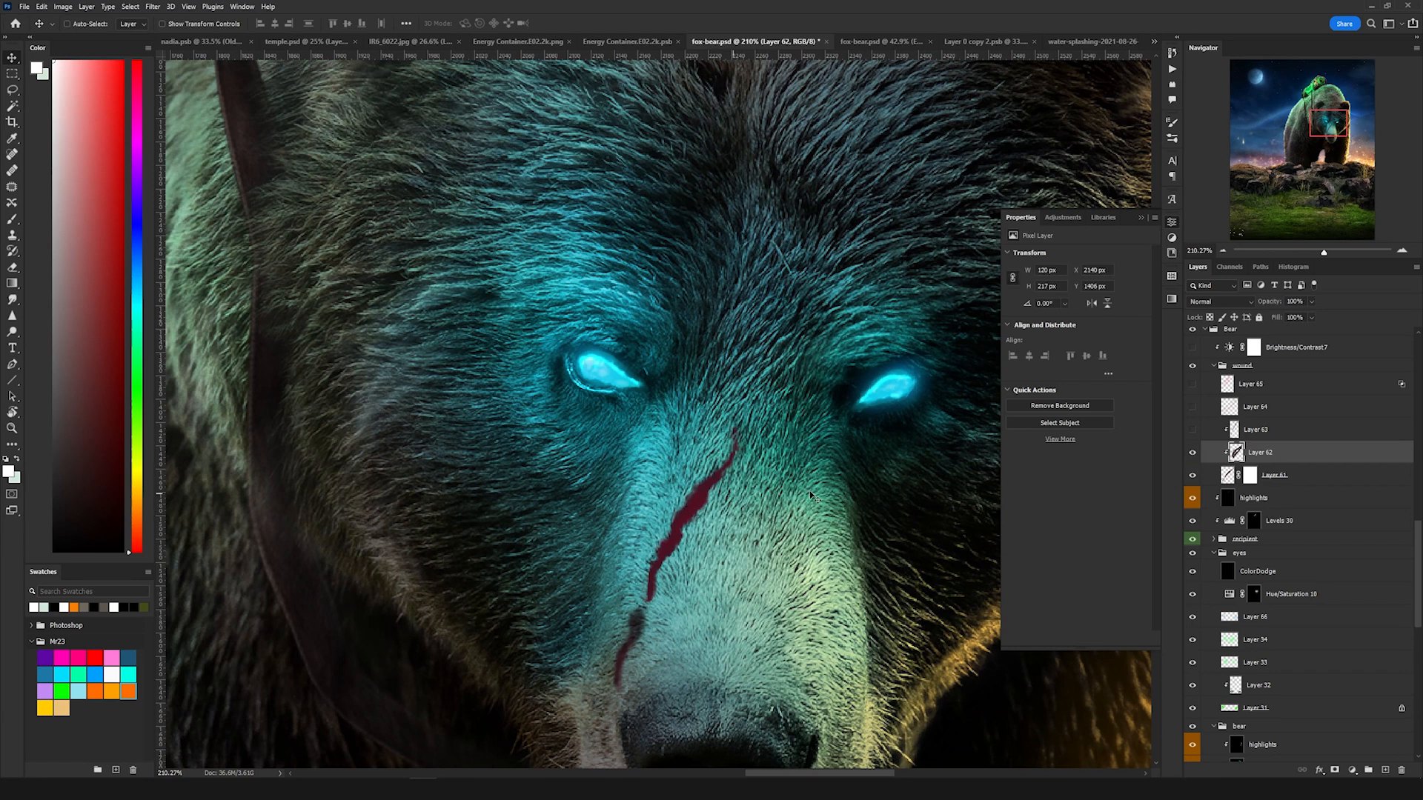
Step: Reveal Layer 63 and Layer 64 in the wound group, then collapse the group
click(1266, 433)
mouse_move(703, 559)
mouse_down()
mouse_move(716, 559)
mouse_move(699, 560)
mouse_up()
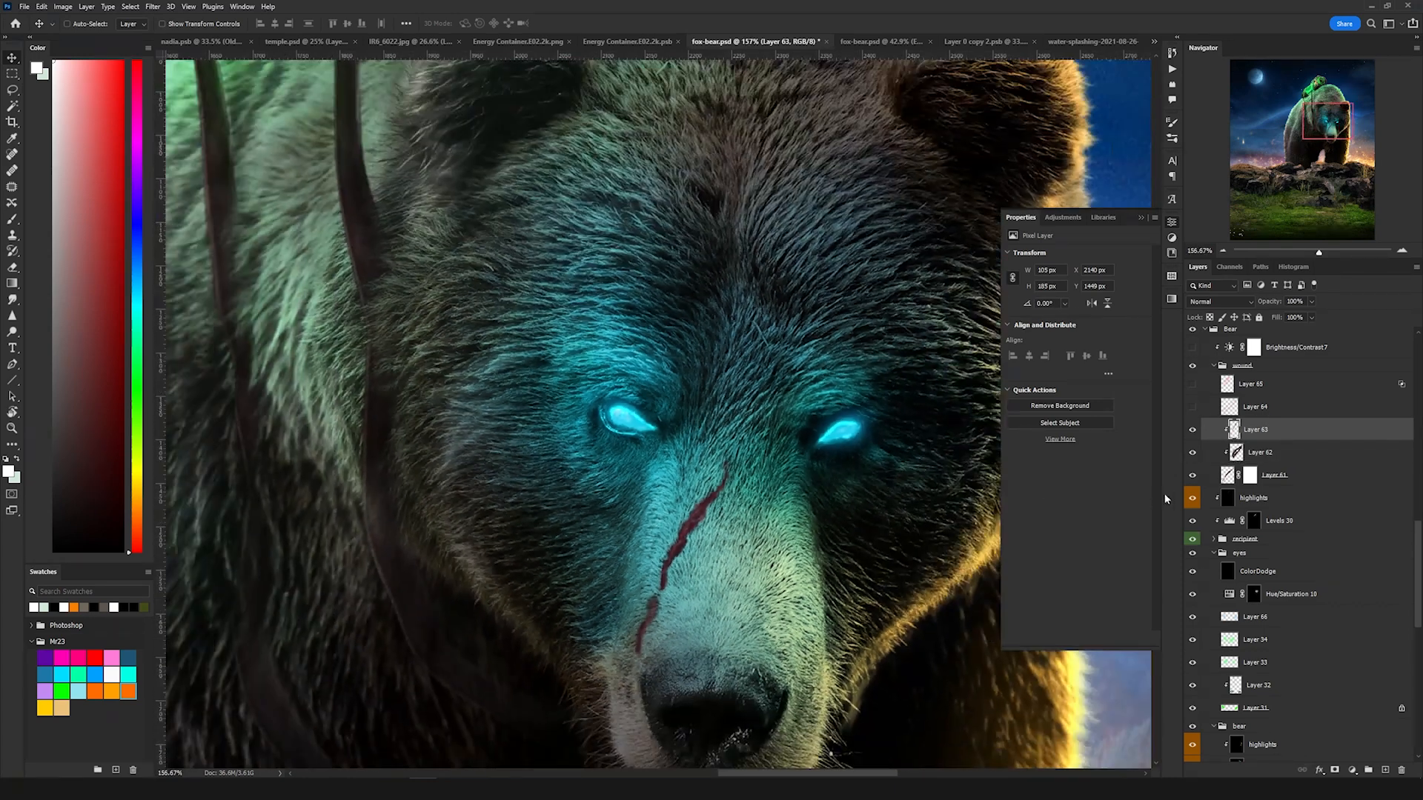
click(1261, 409)
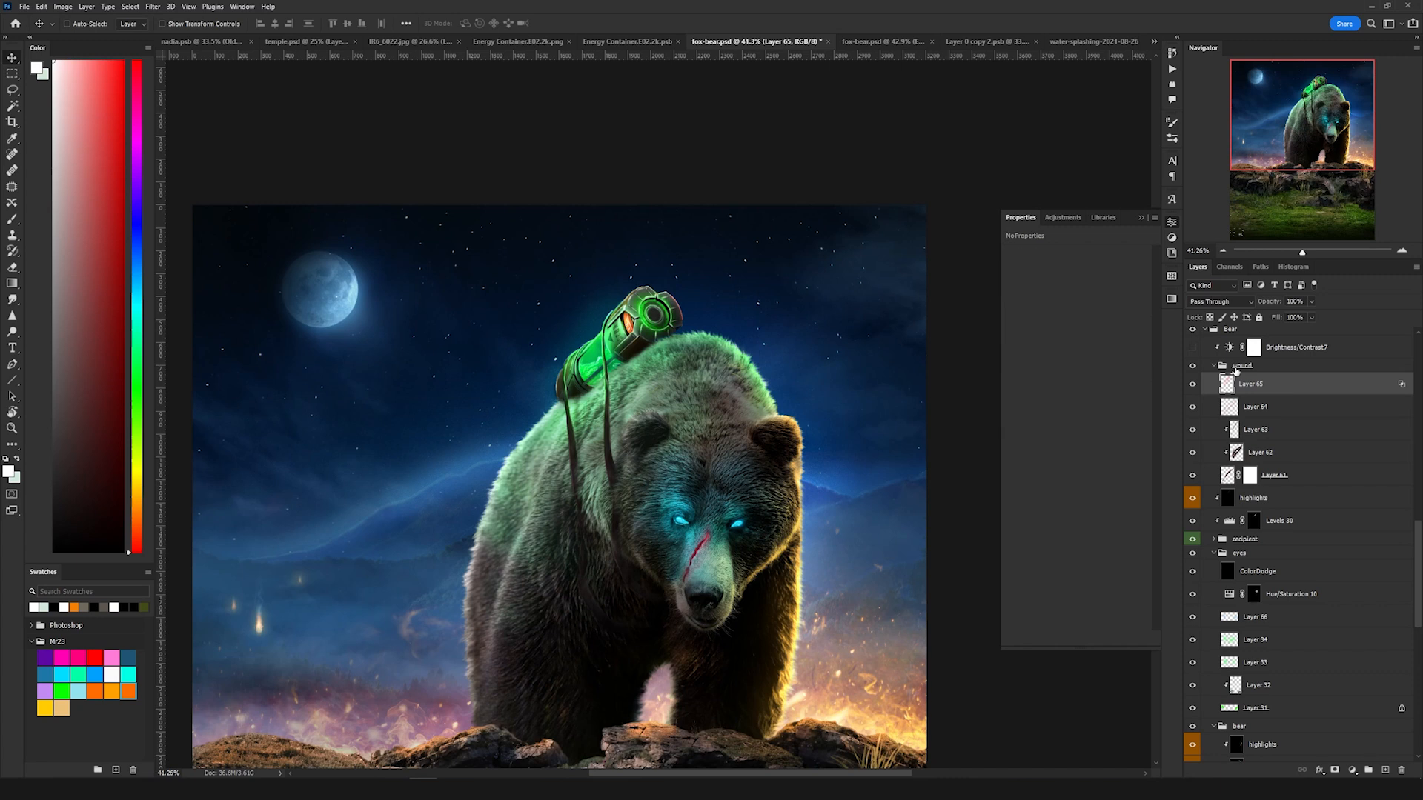
click(1233, 368)
Step: Reveal and select the Brightness/Contrast 7 adjustment at the top of the Bear group
click(1193, 349)
click(1284, 352)
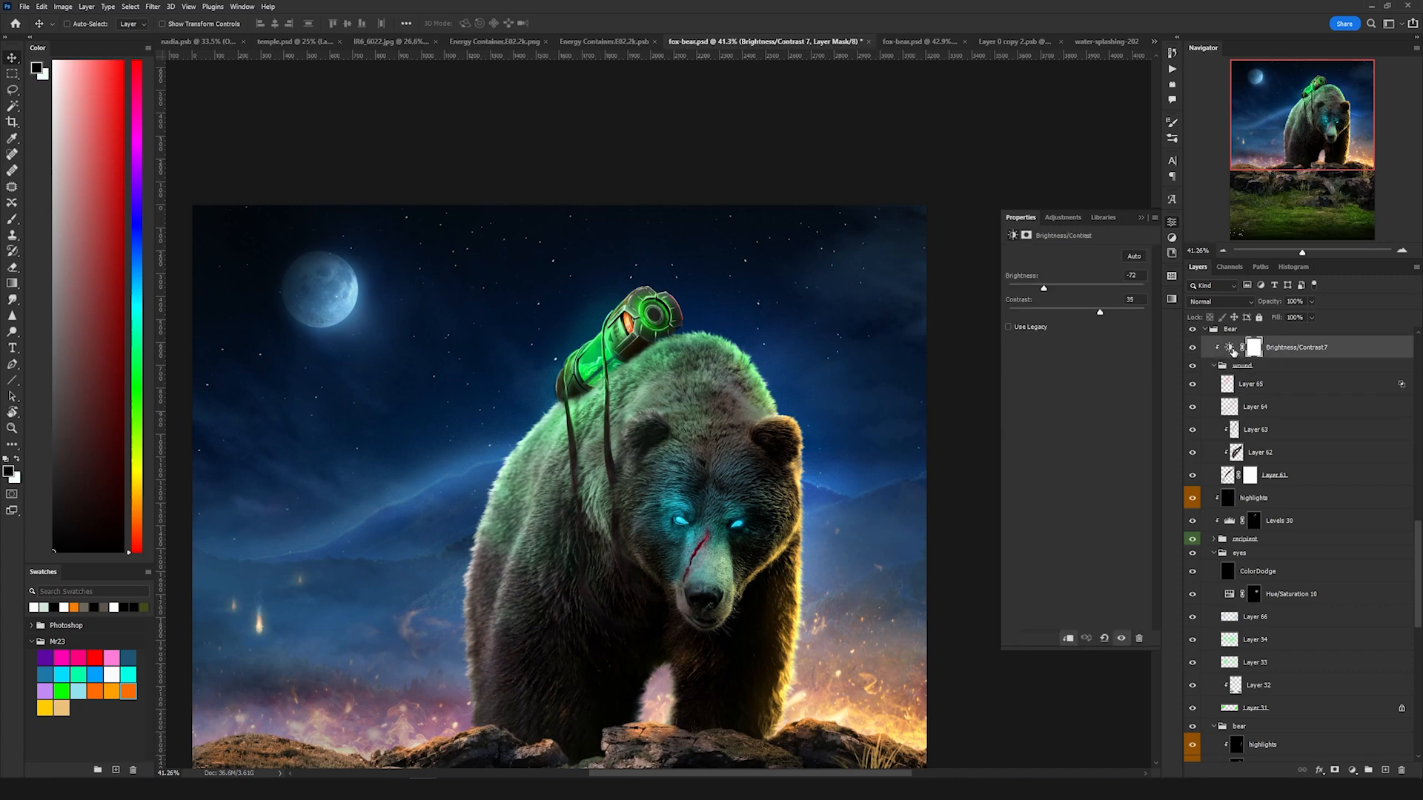
scroll(693, 550, up, 3)
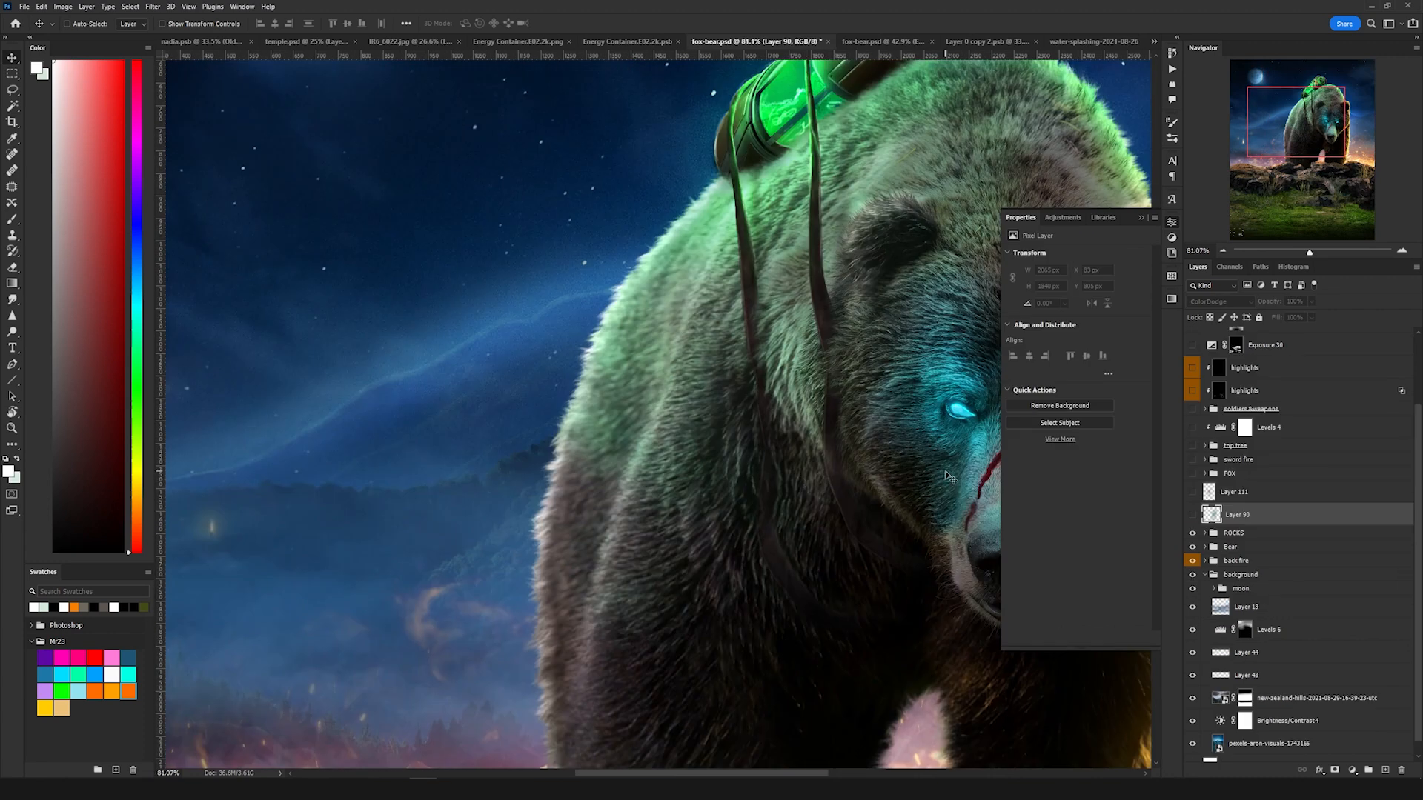
scroll(808, 370, down, 5)
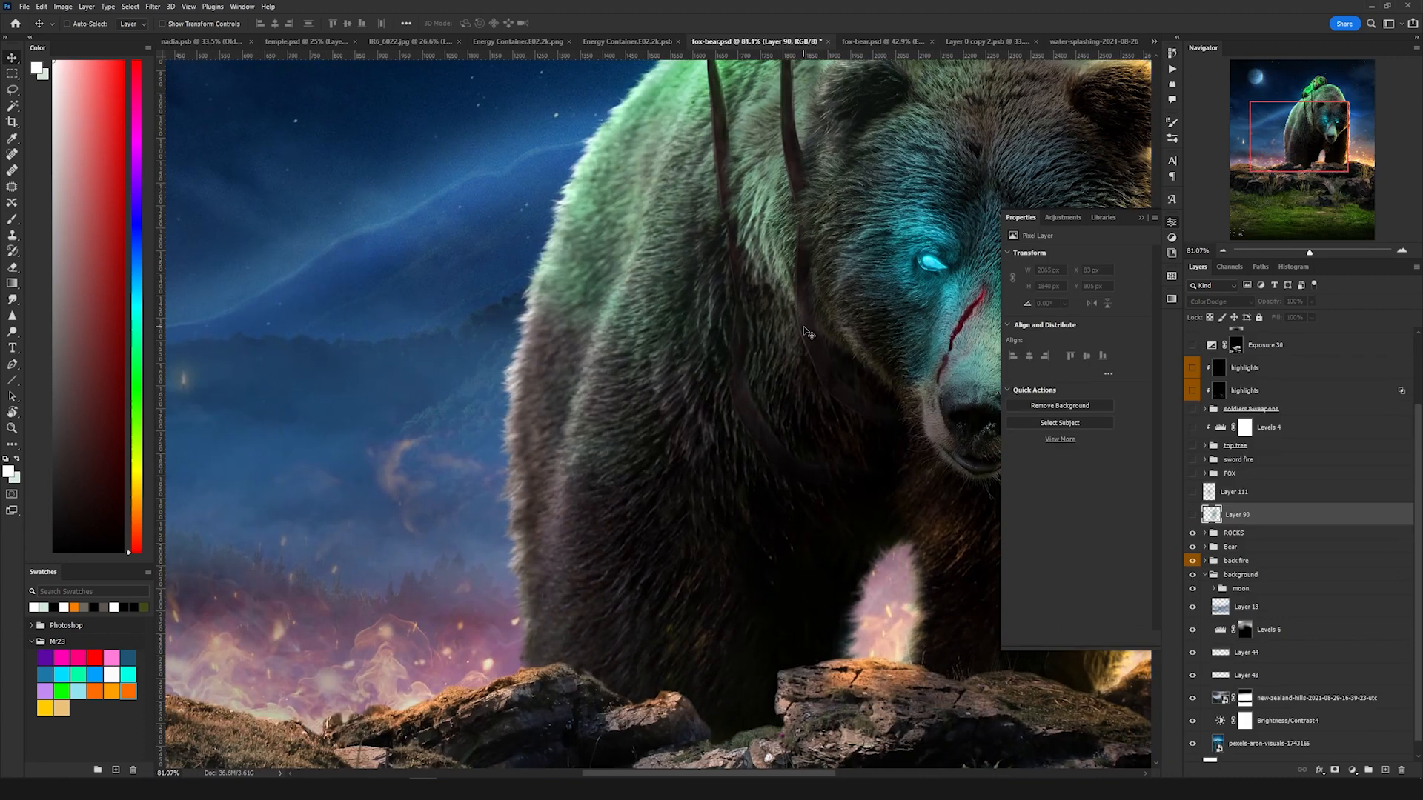
Step: Reveal the colour-dodge Layer 96 above the ROCKS group to add the glow beside the bear
click(1192, 514)
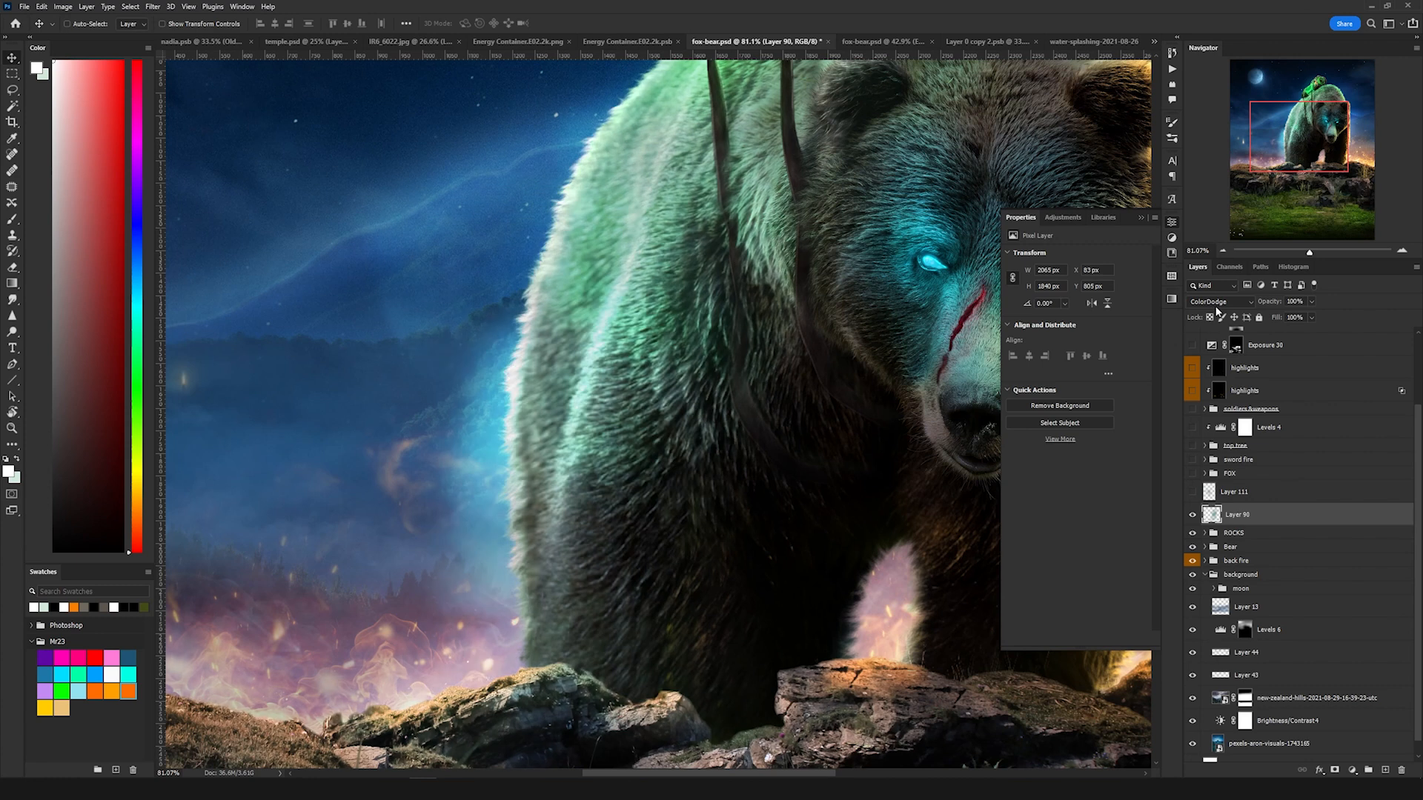
scroll(642, 377, down, 3)
scroll(641, 378, up, 3)
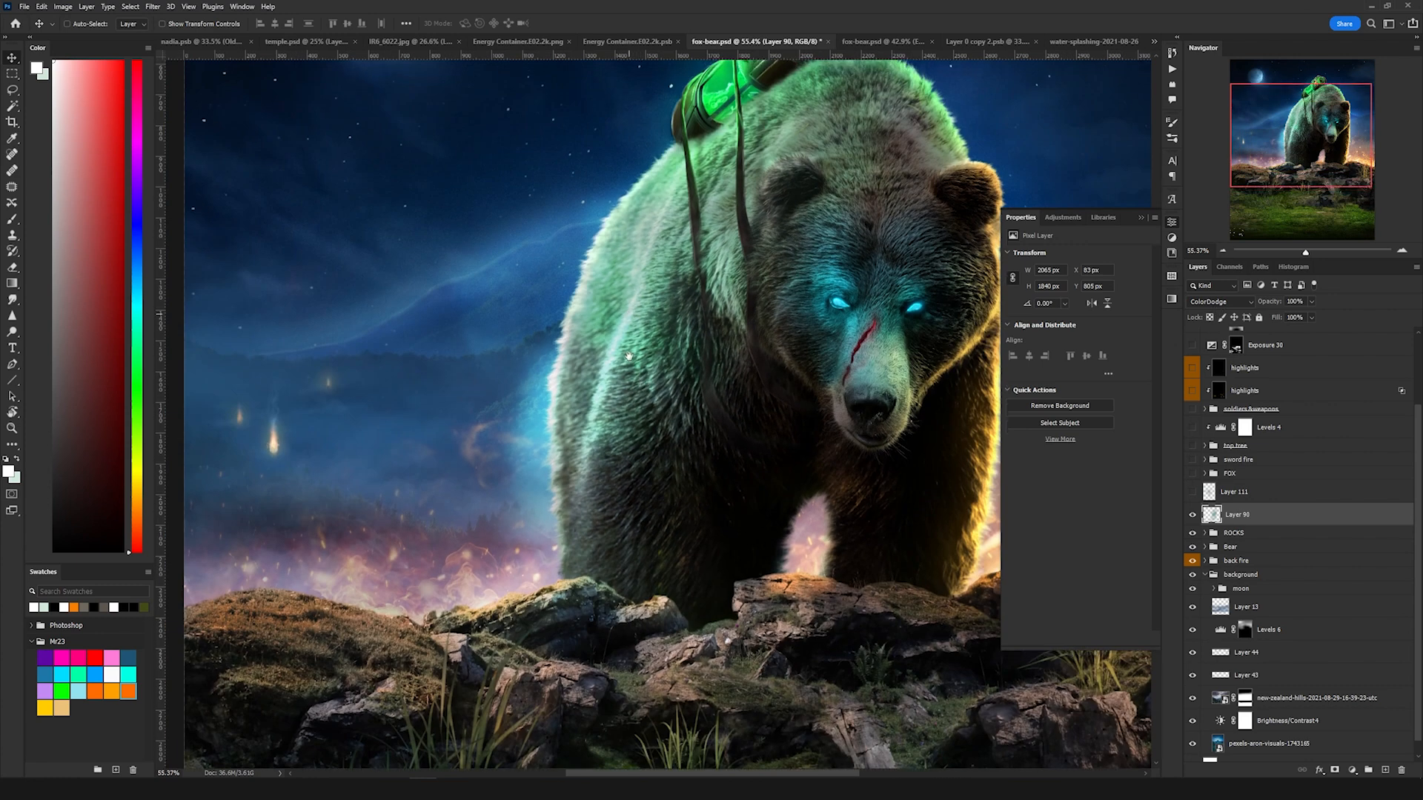
scroll(626, 404, up, 3)
scroll(619, 480, down, 2)
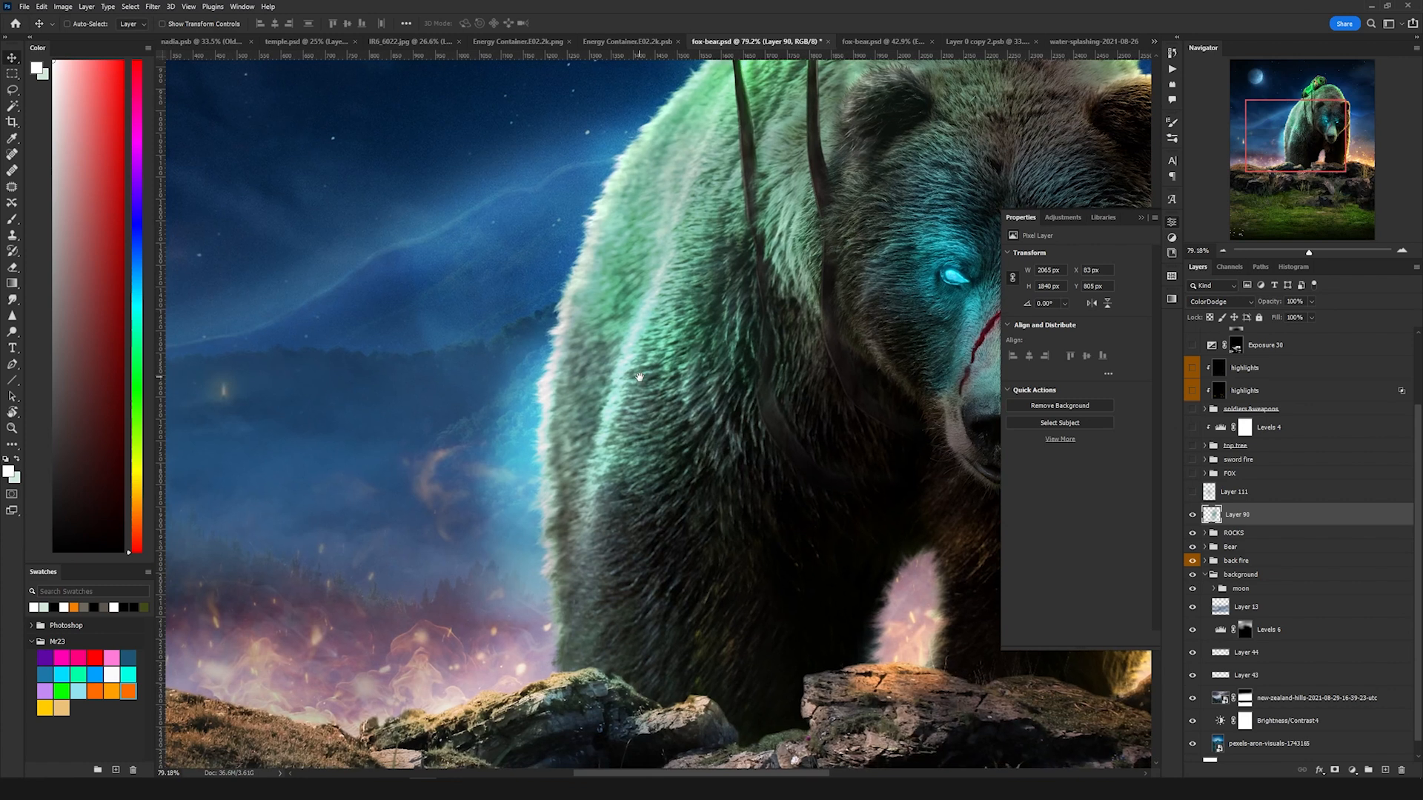
Step: Select Layer 111 above Layer 96 and turn on its visibility
click(1212, 495)
click(1192, 492)
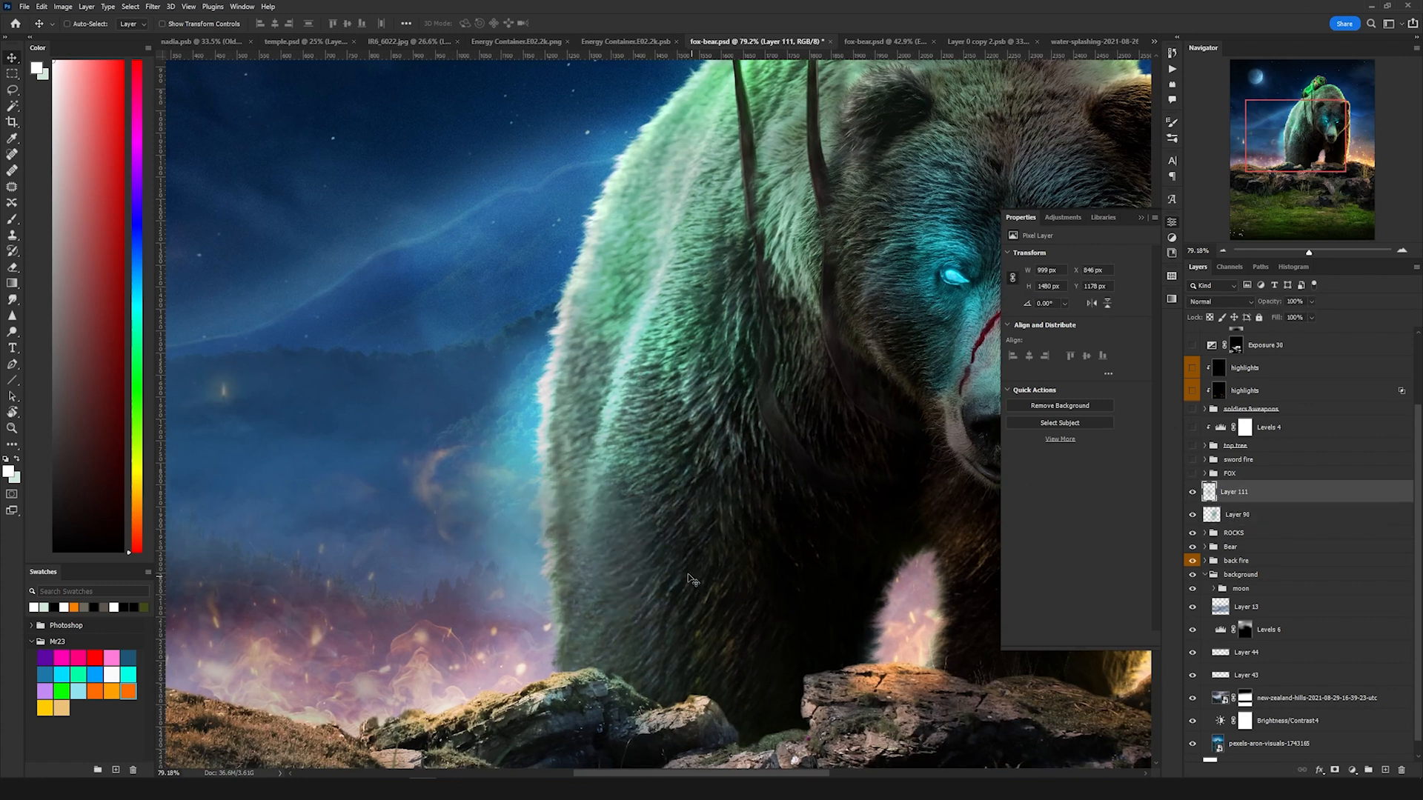
drag(804, 503, 707, 541)
scroll(706, 541, down, 3)
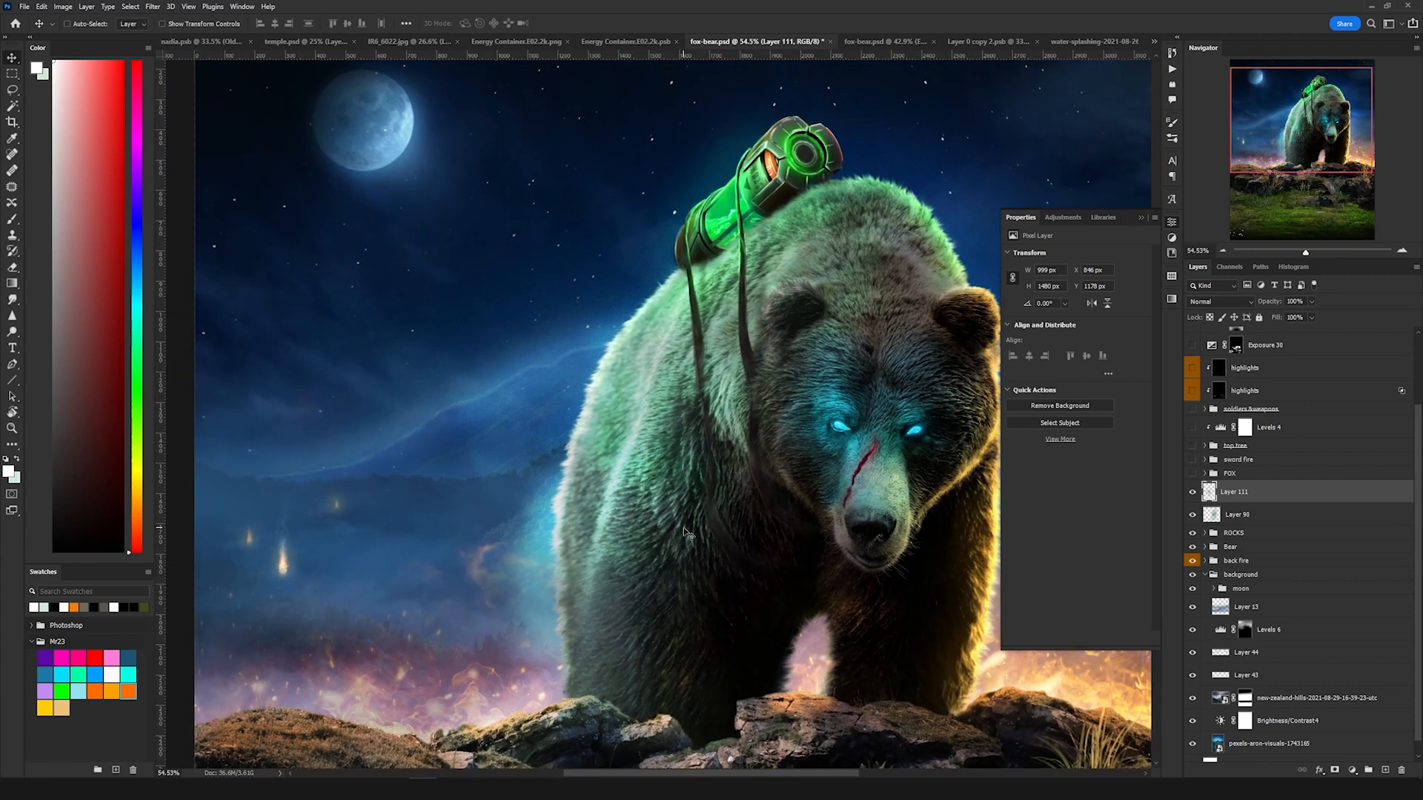
scroll(685, 532, up, 3)
scroll(703, 428, down, 3)
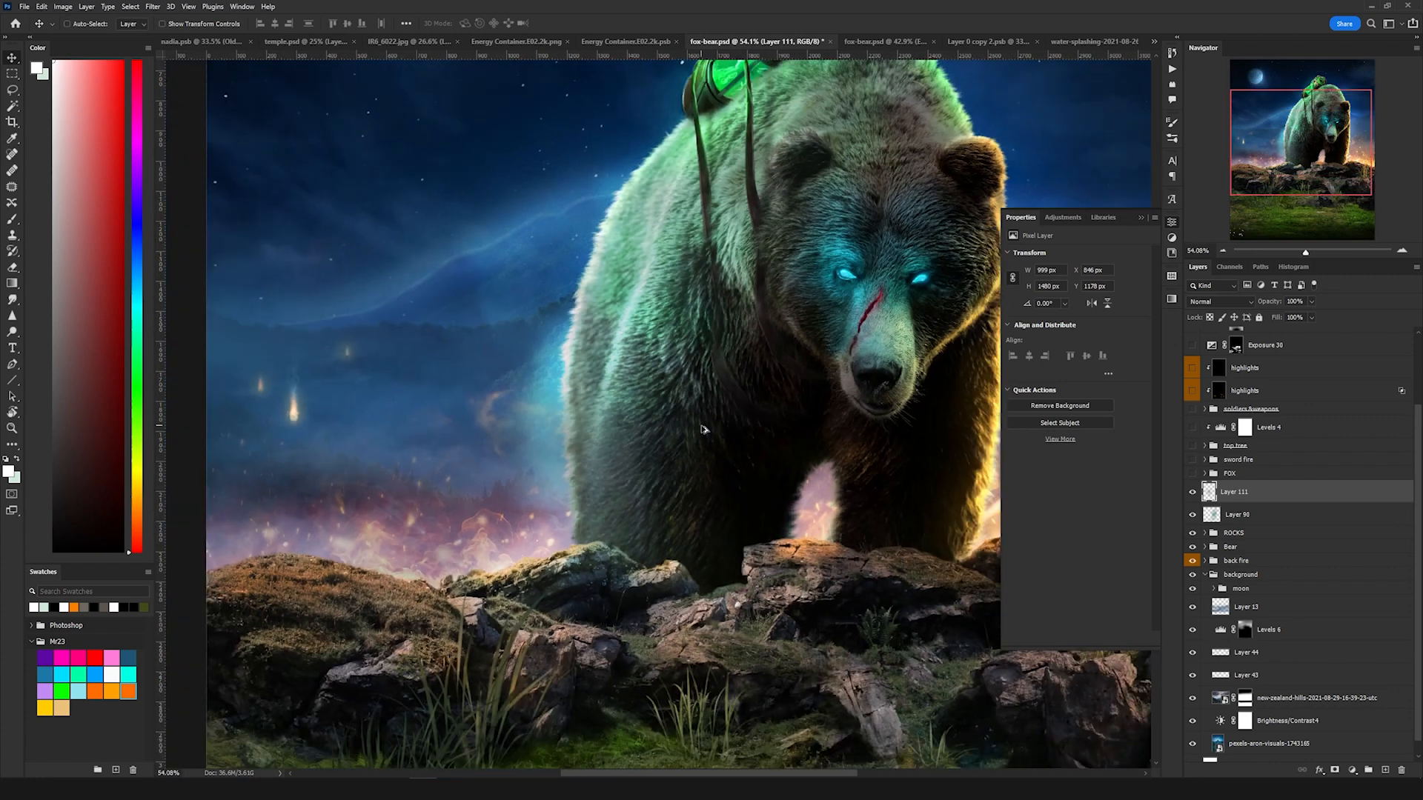
Step: Switch to the warrior stock photo document and enable its layer mask to isolate the figure
scroll(703, 428, down, 2)
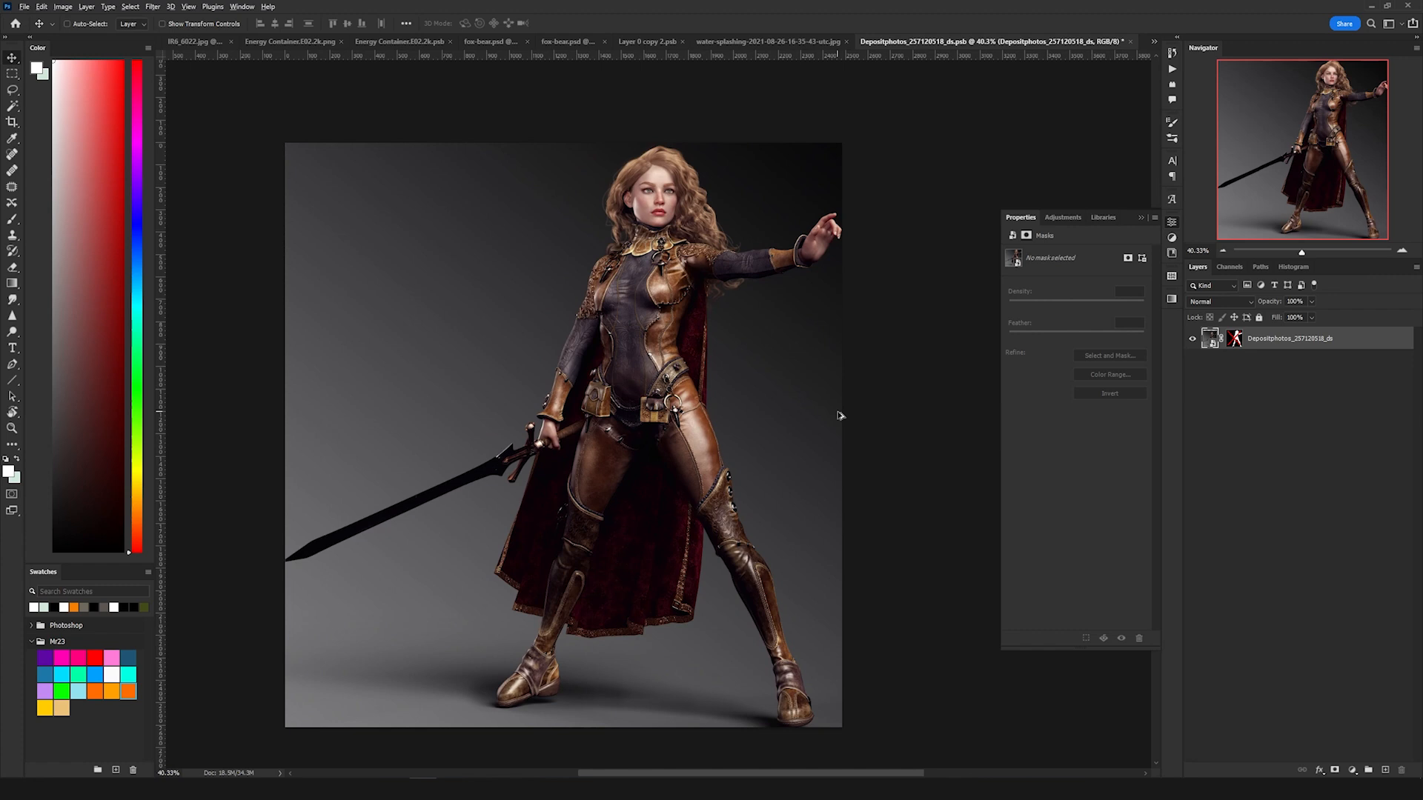
scroll(840, 416, up, 4)
drag(762, 403, 765, 381)
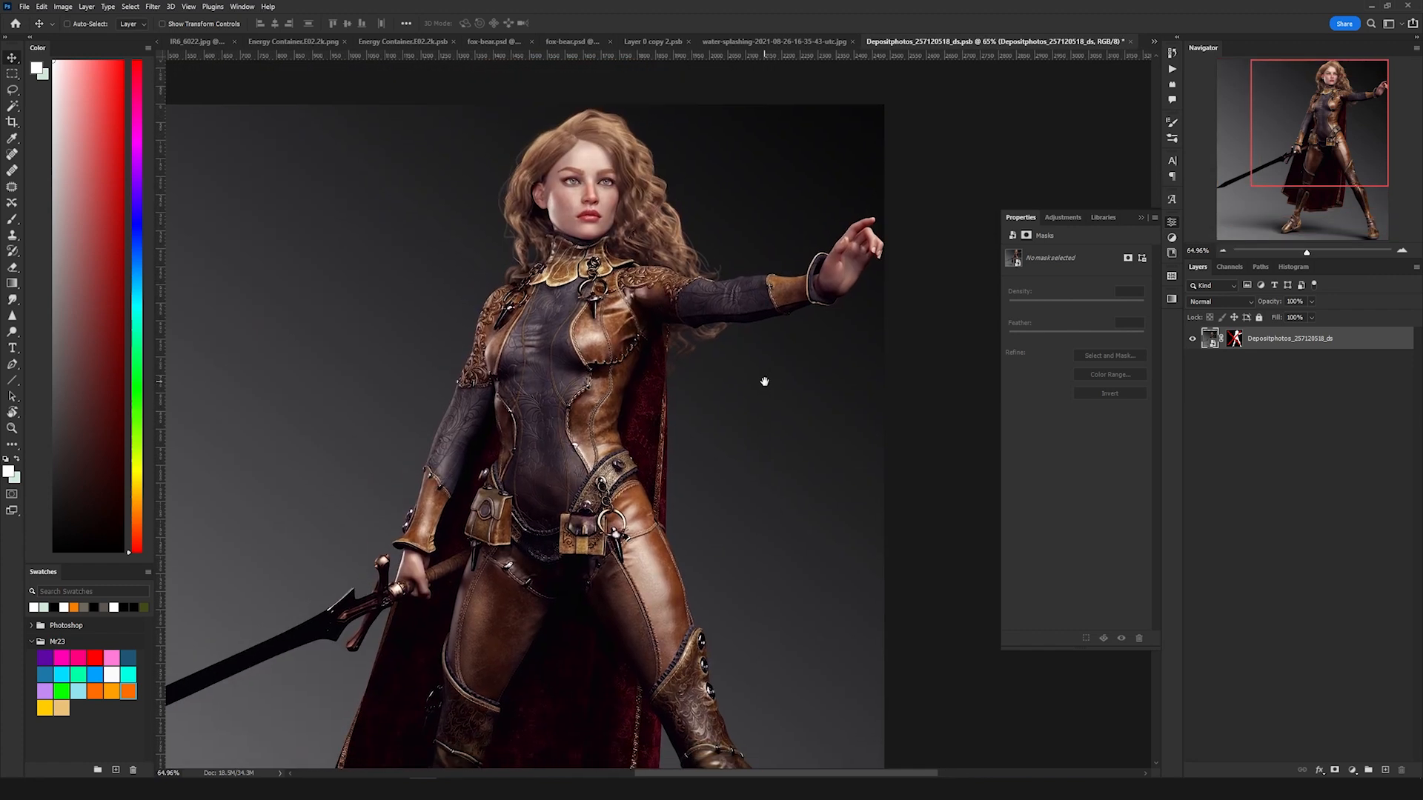
scroll(724, 352, down, 3)
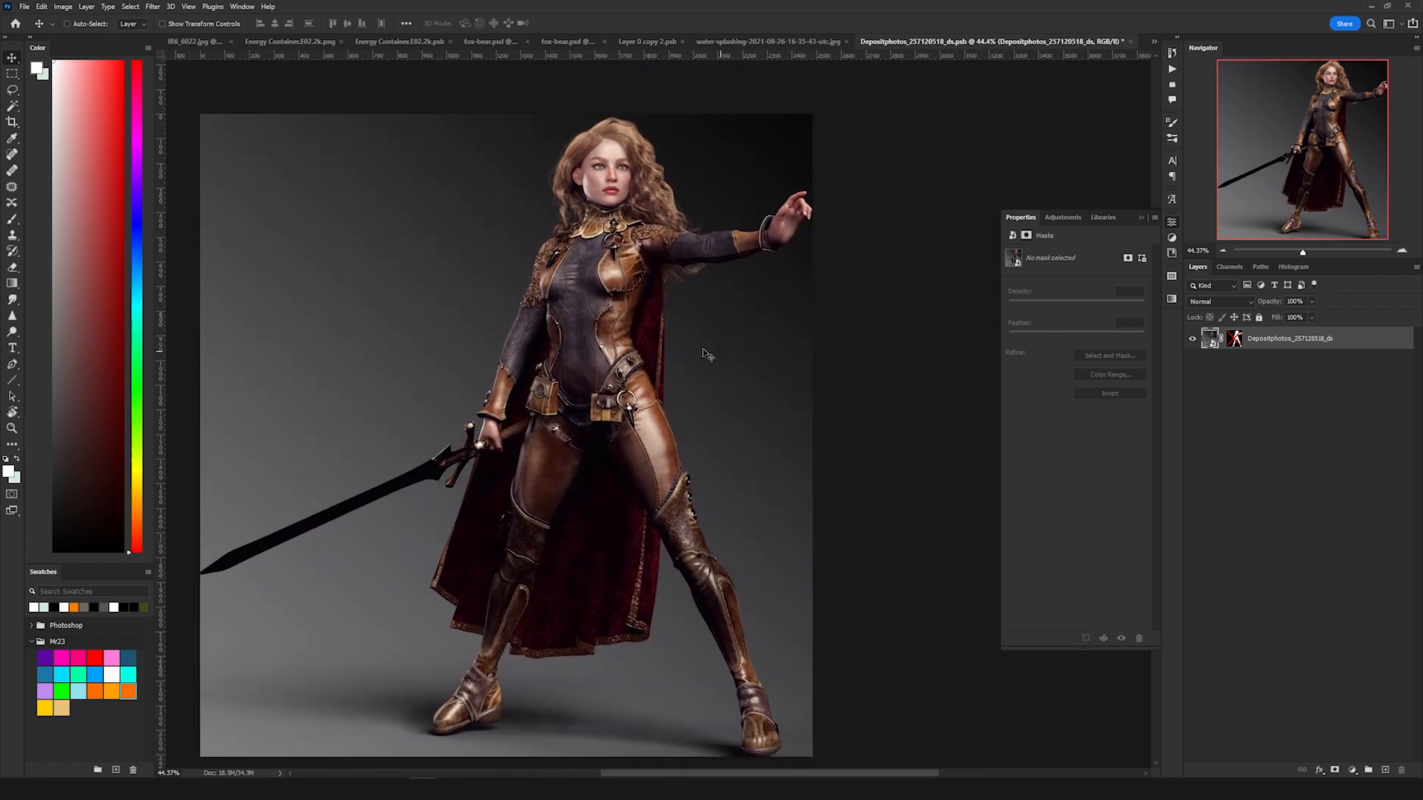
click(1234, 339)
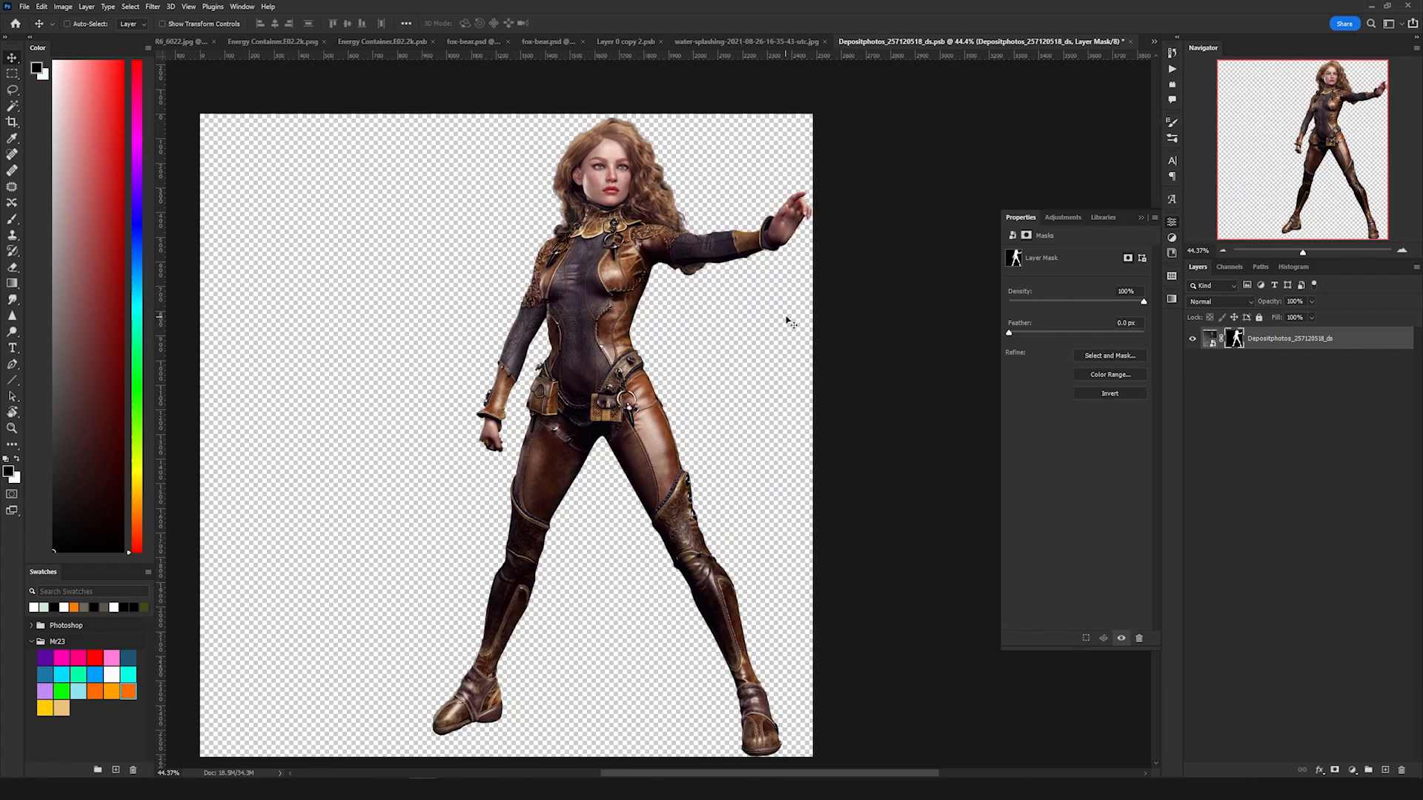
scroll(468, 458, up, 5)
scroll(468, 458, down, 5)
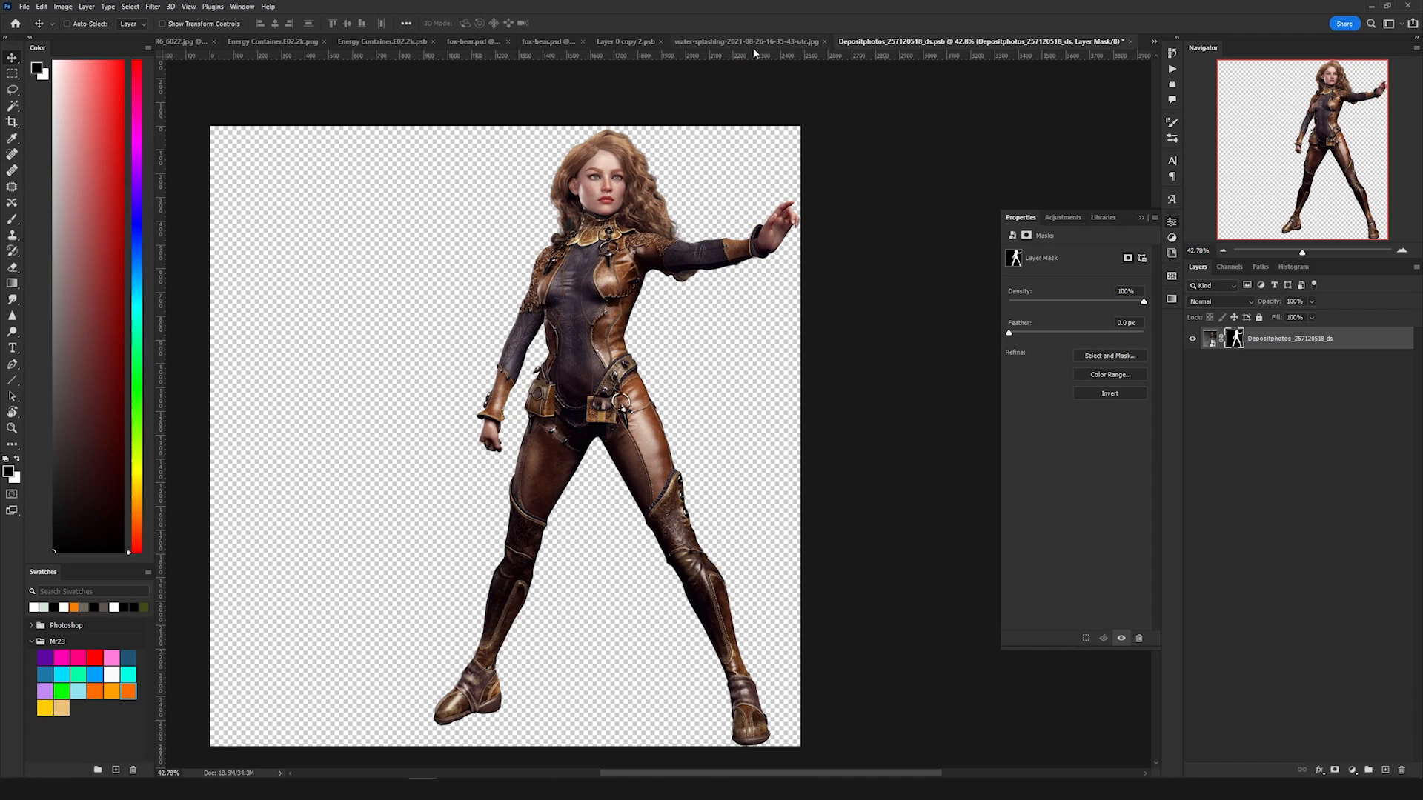
Step: Return to the fox-bear composite and inspect the warrior figure's legs and body from the hero group
click(473, 41)
scroll(505, 370, up, 5)
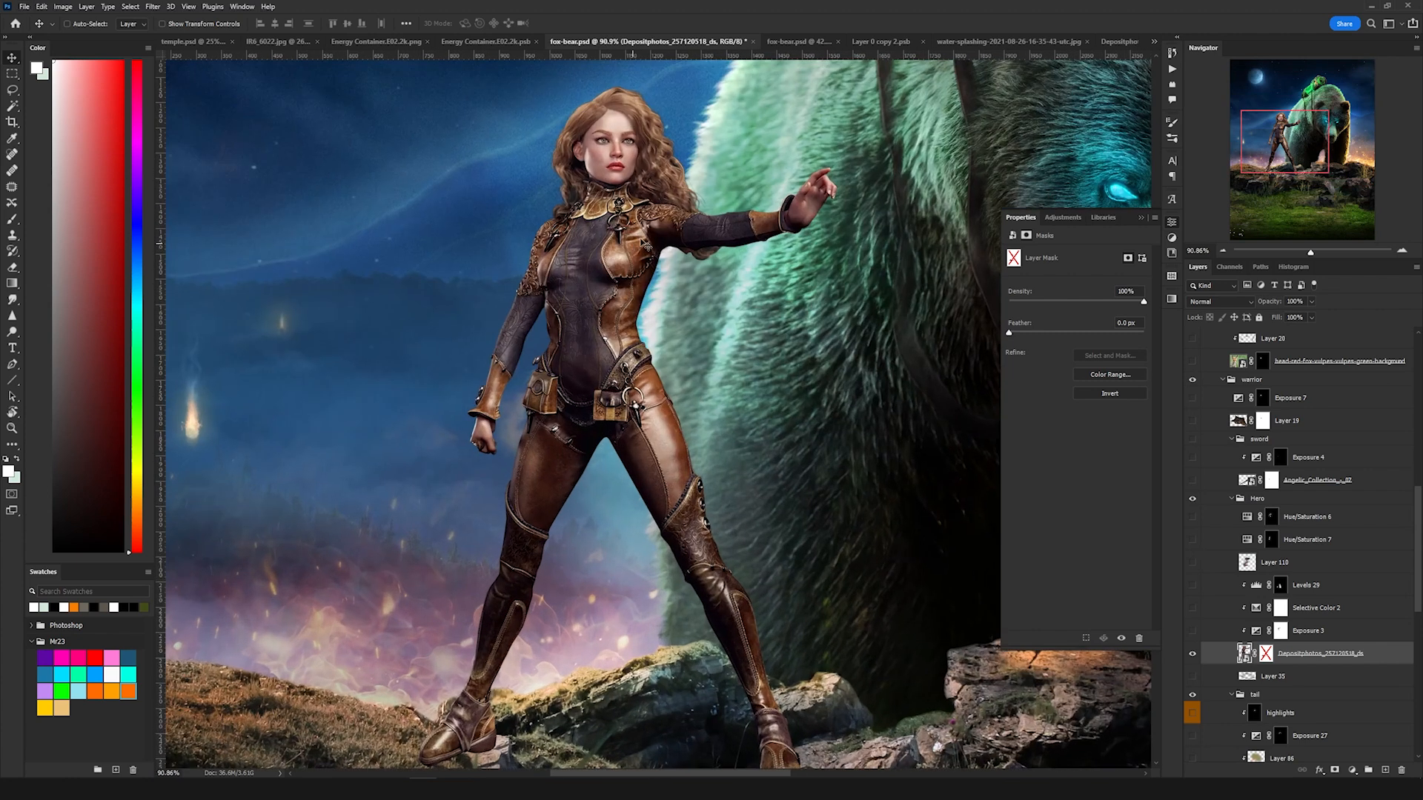
scroll(644, 245, up, 5)
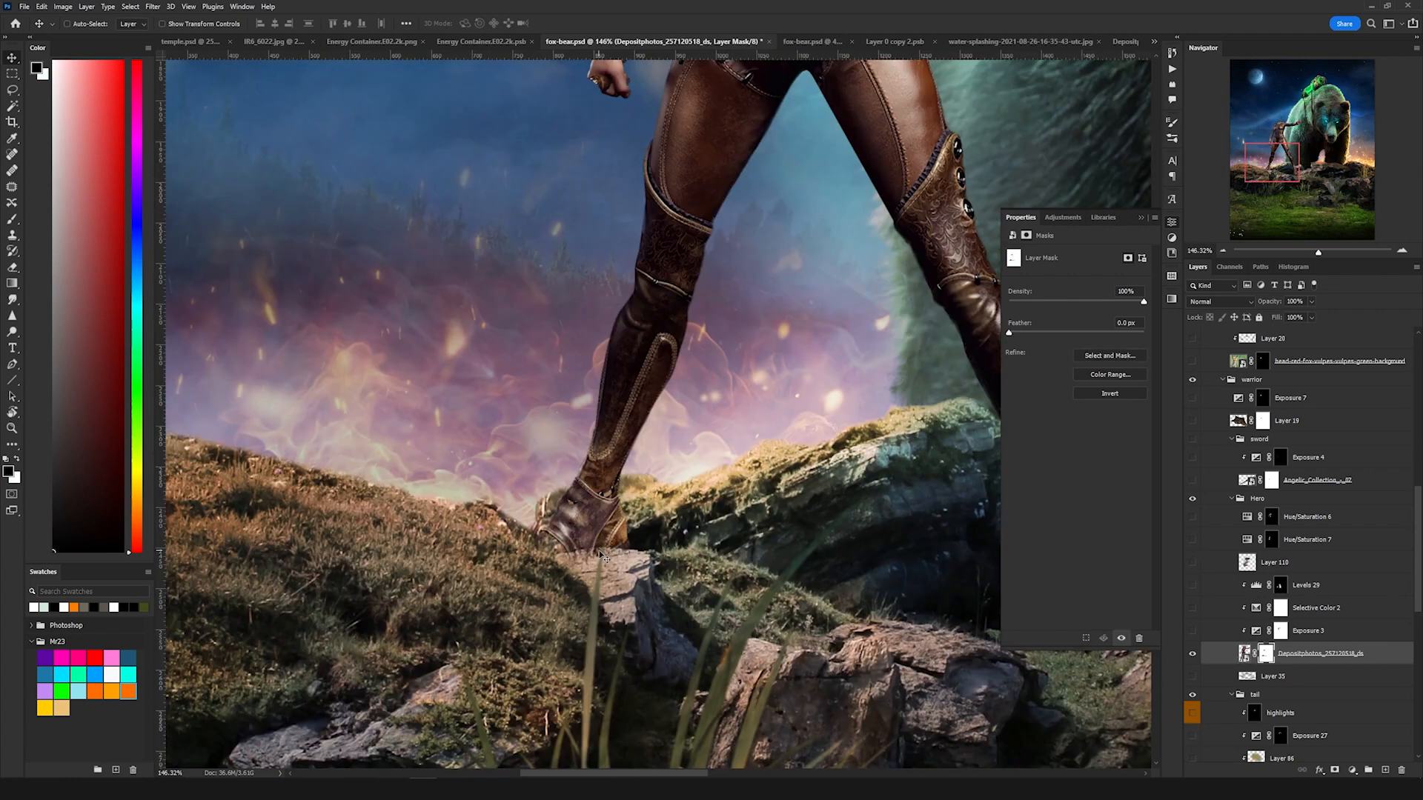
drag(583, 549, 552, 554)
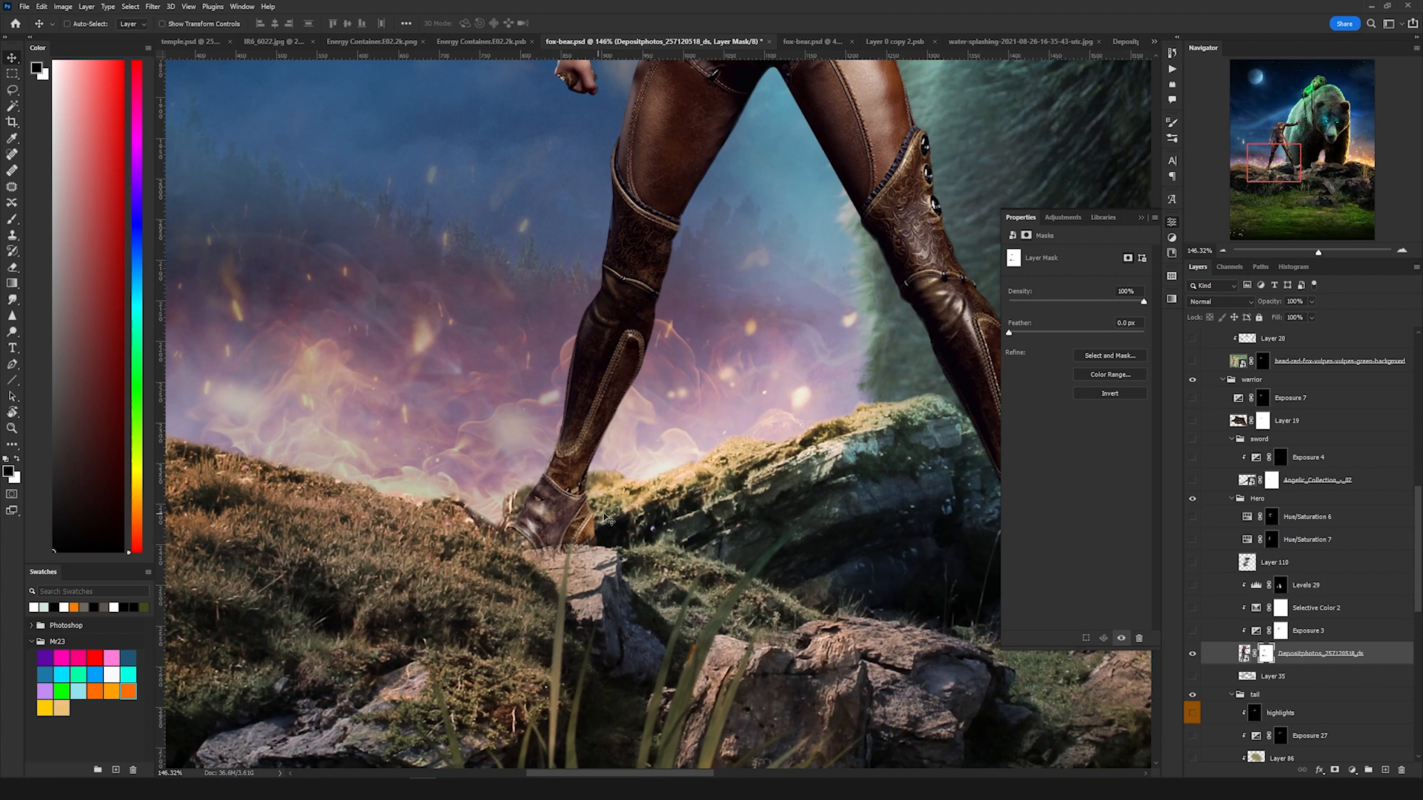
scroll(637, 469, up, 10)
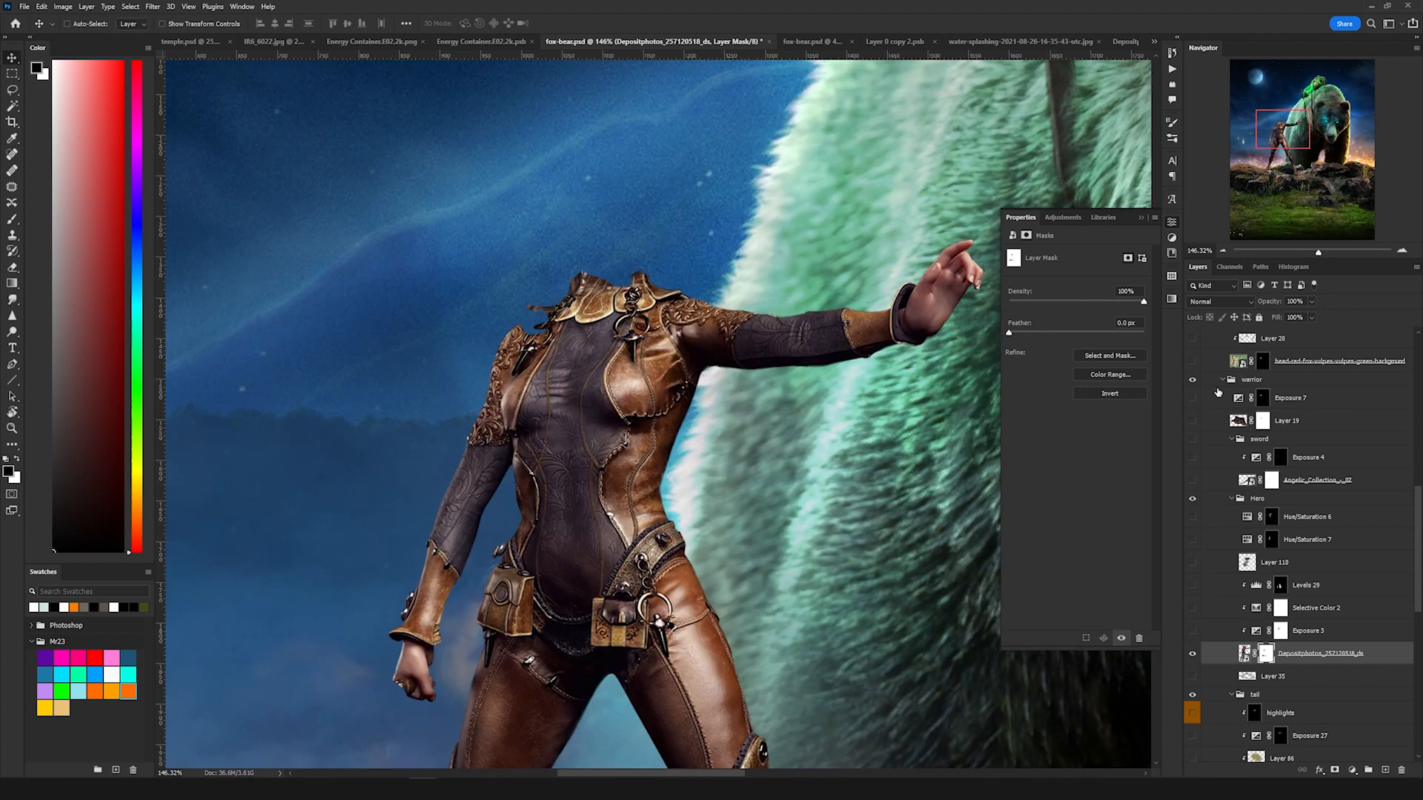
Step: Open the red fox head smart object to view its source, then enable its layer mask in the composite
double_click(1238, 361)
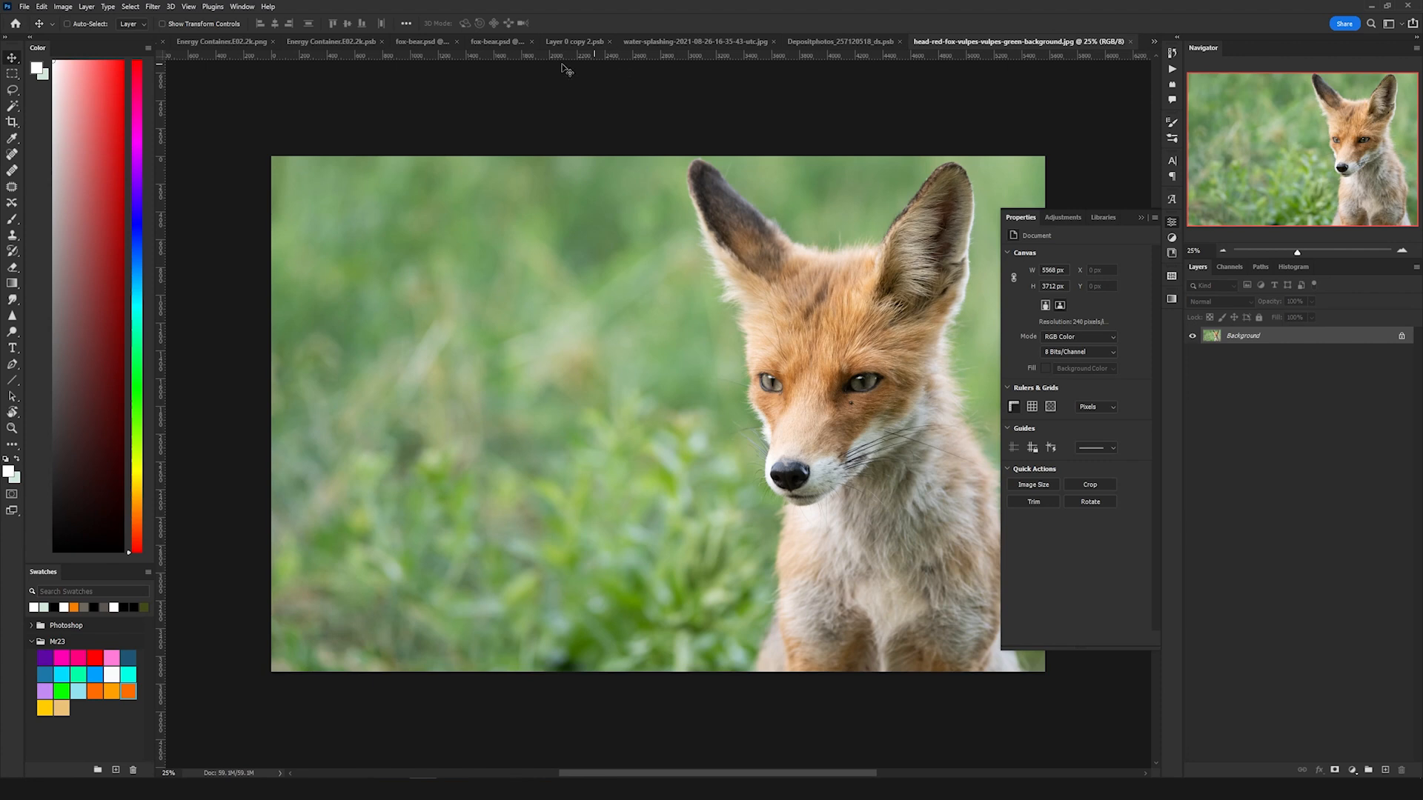
click(415, 42)
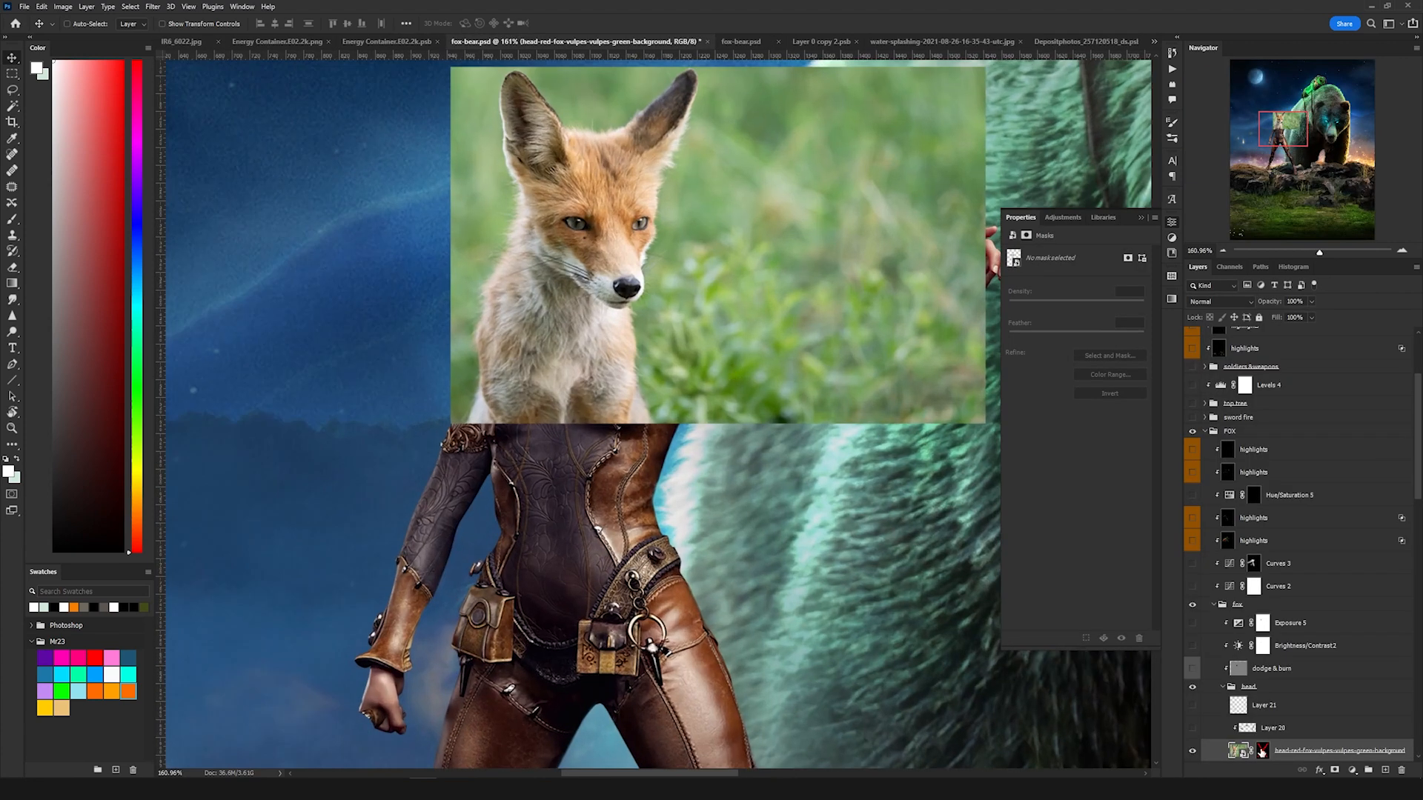
shift+click(1262, 751)
scroll(658, 345, down, 3)
scroll(640, 337, up, 2)
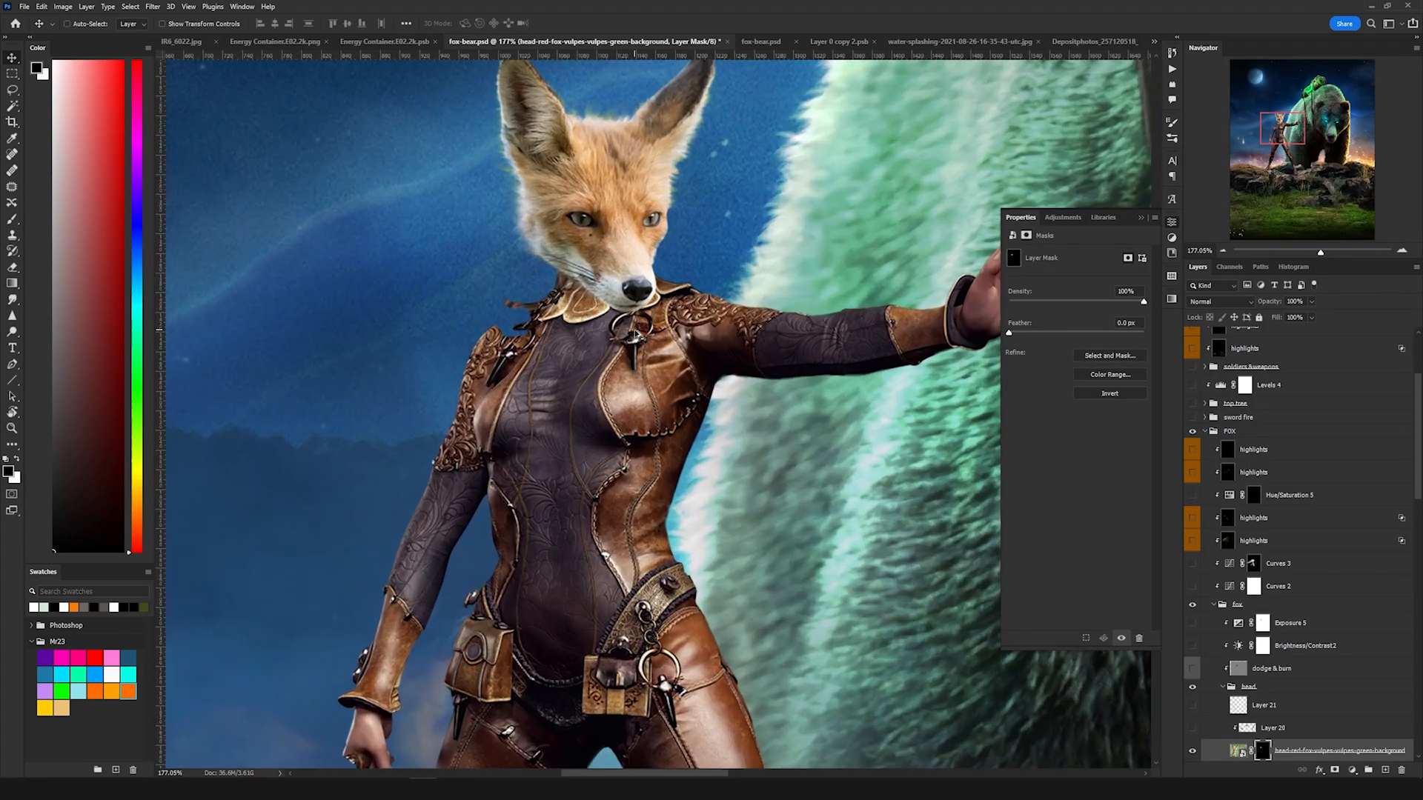
scroll(680, 298, up, 2)
scroll(1252, 563, down, 4)
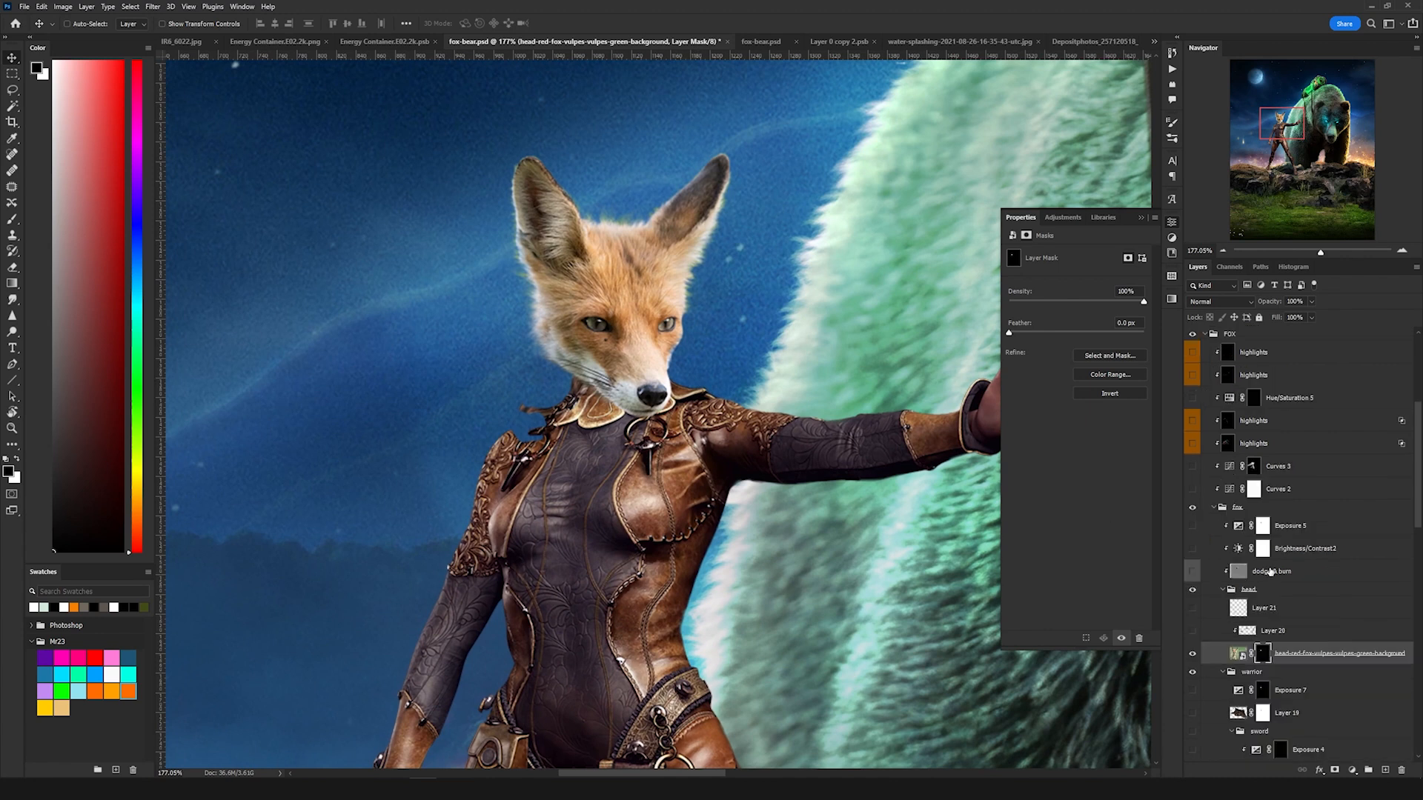
Step: Open the tail smart object Layer 19 from the warrior group and disable its layer mask
drag(783, 585, 771, 333)
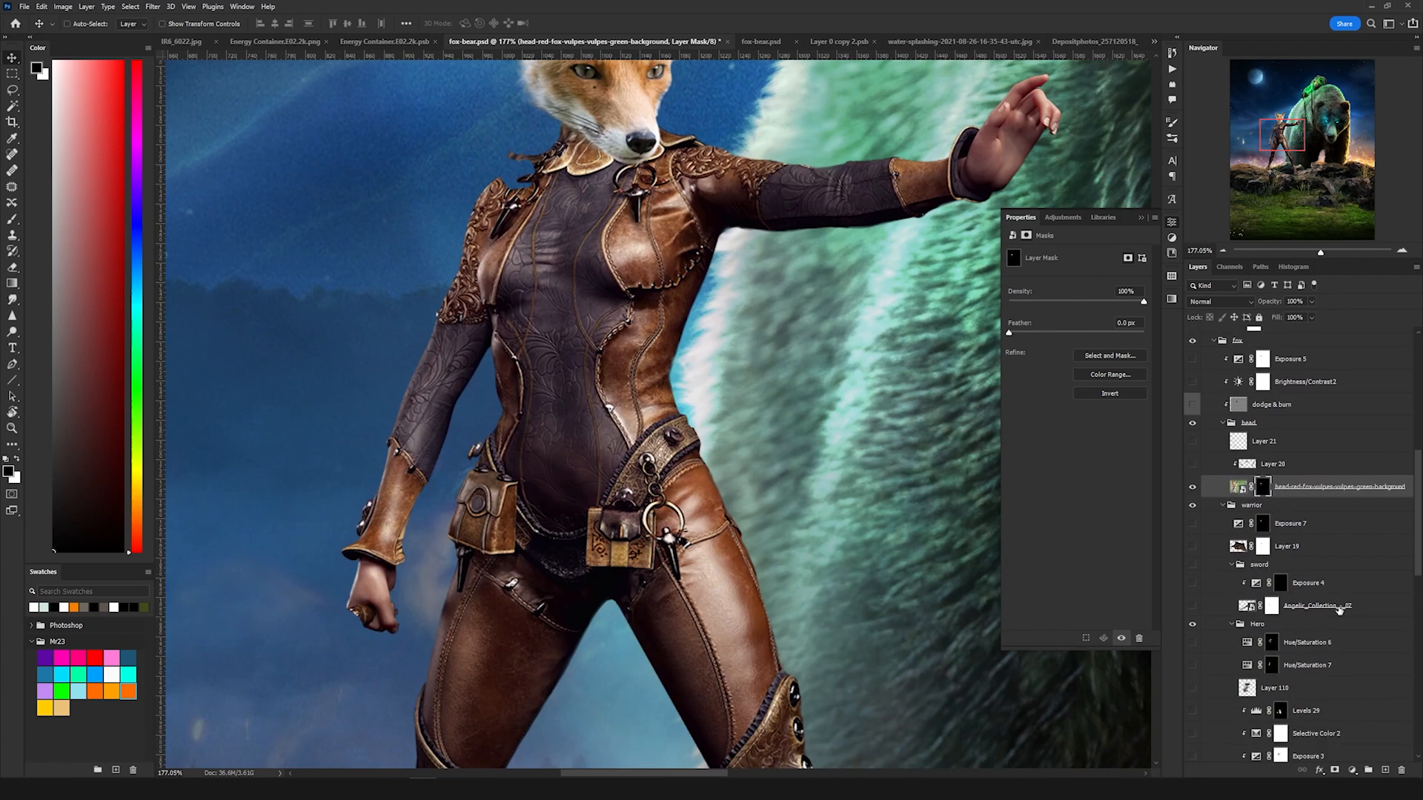
scroll(1333, 607, down, 13)
double_click(1247, 668)
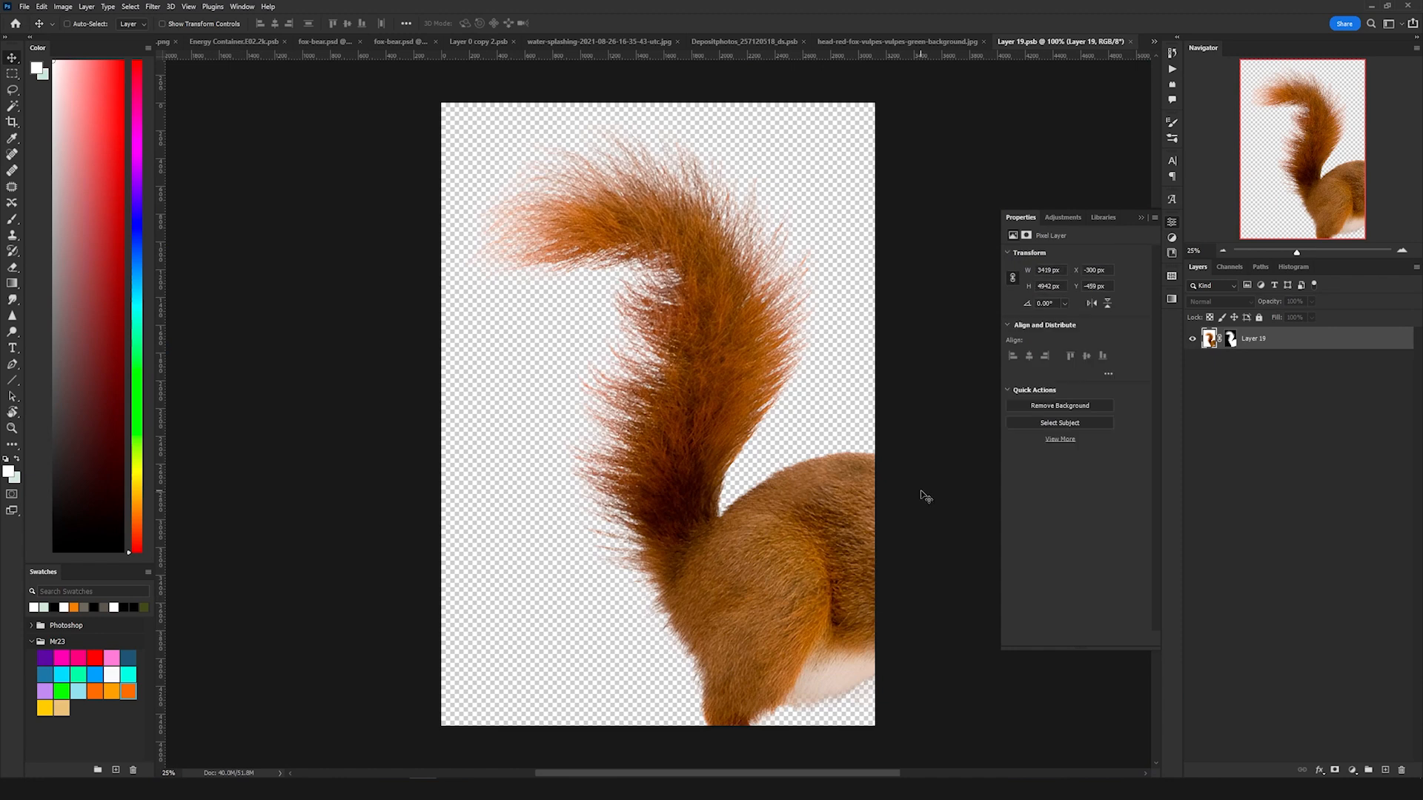
shift+click(1230, 339)
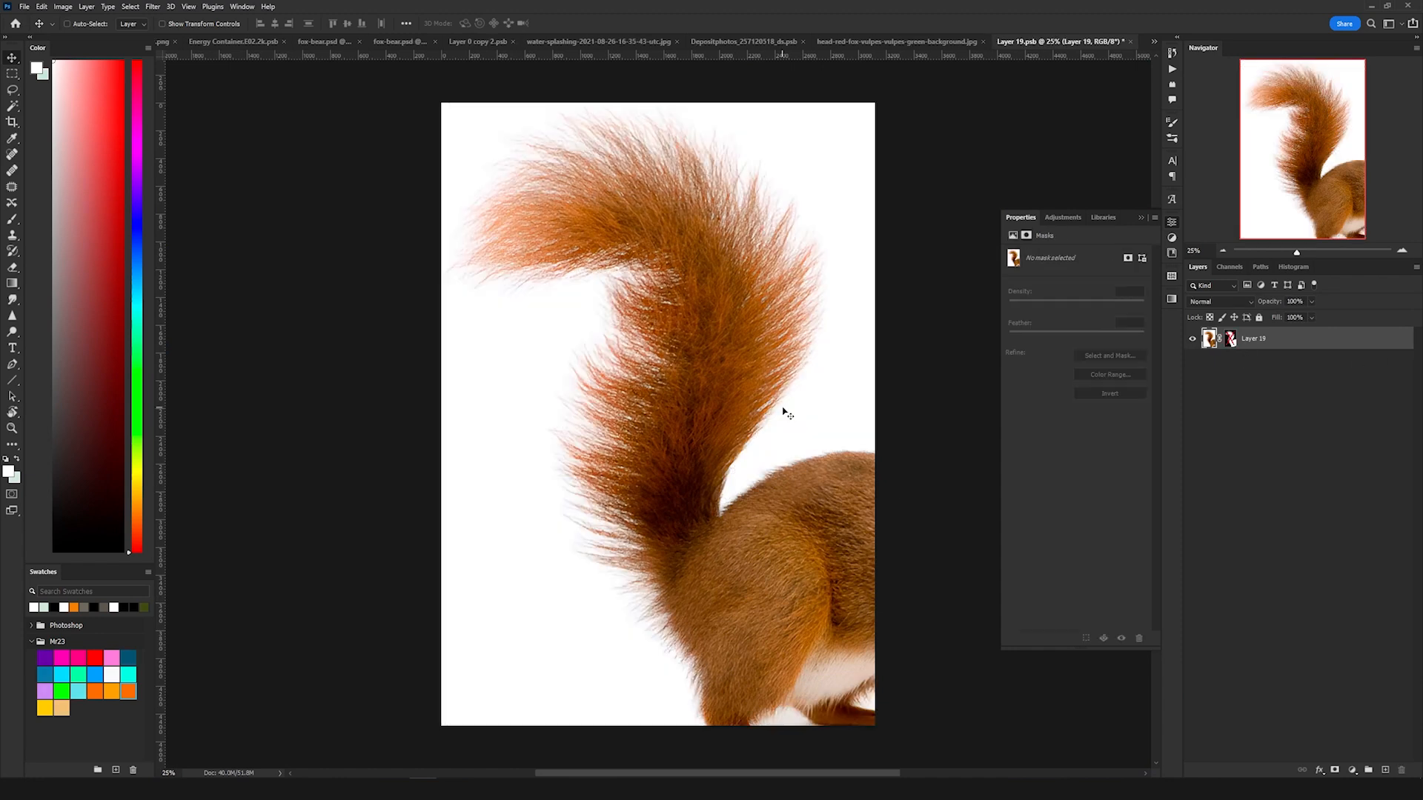
Step: Re-enable the tail layer's mask in the tail document and switch back to the fox-bear composite
click(1230, 339)
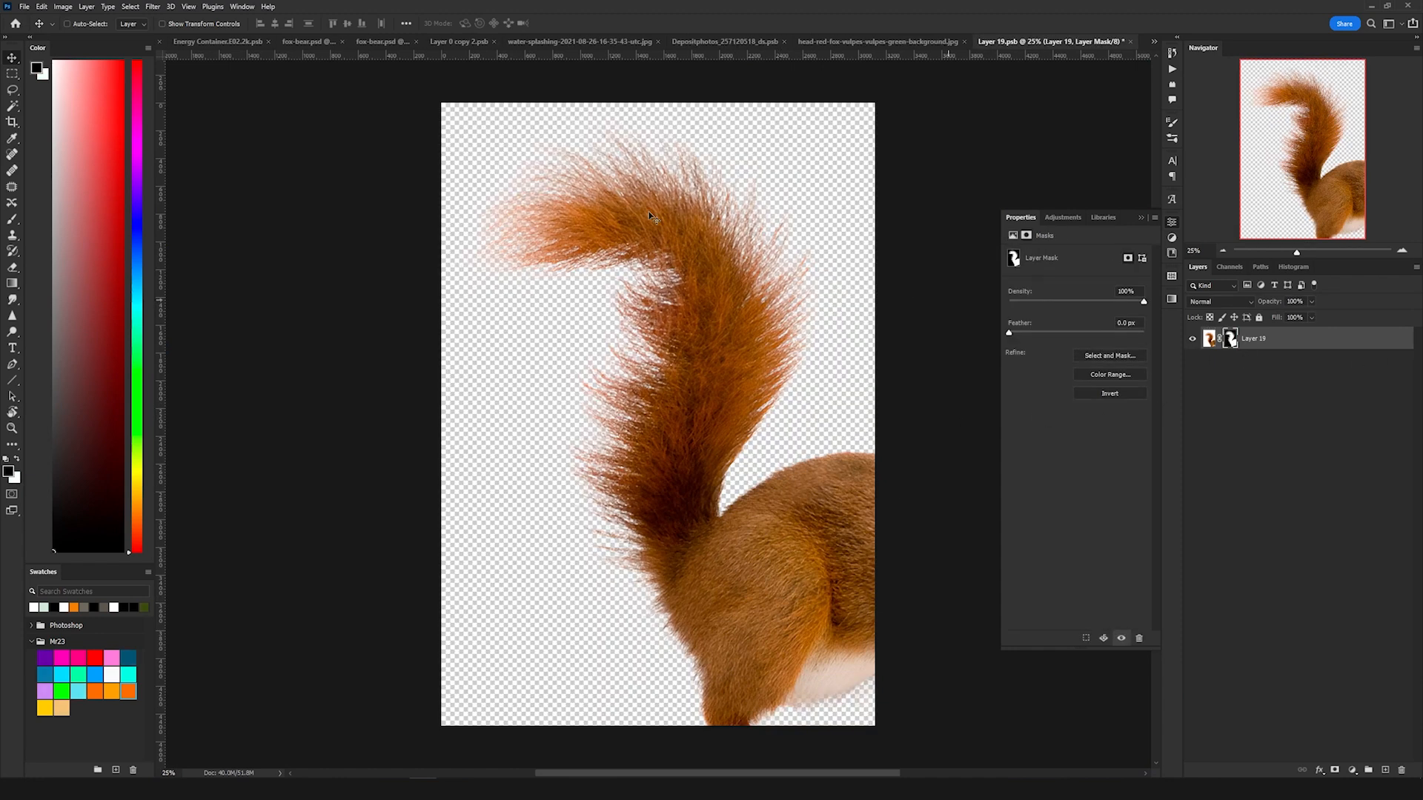
click(318, 44)
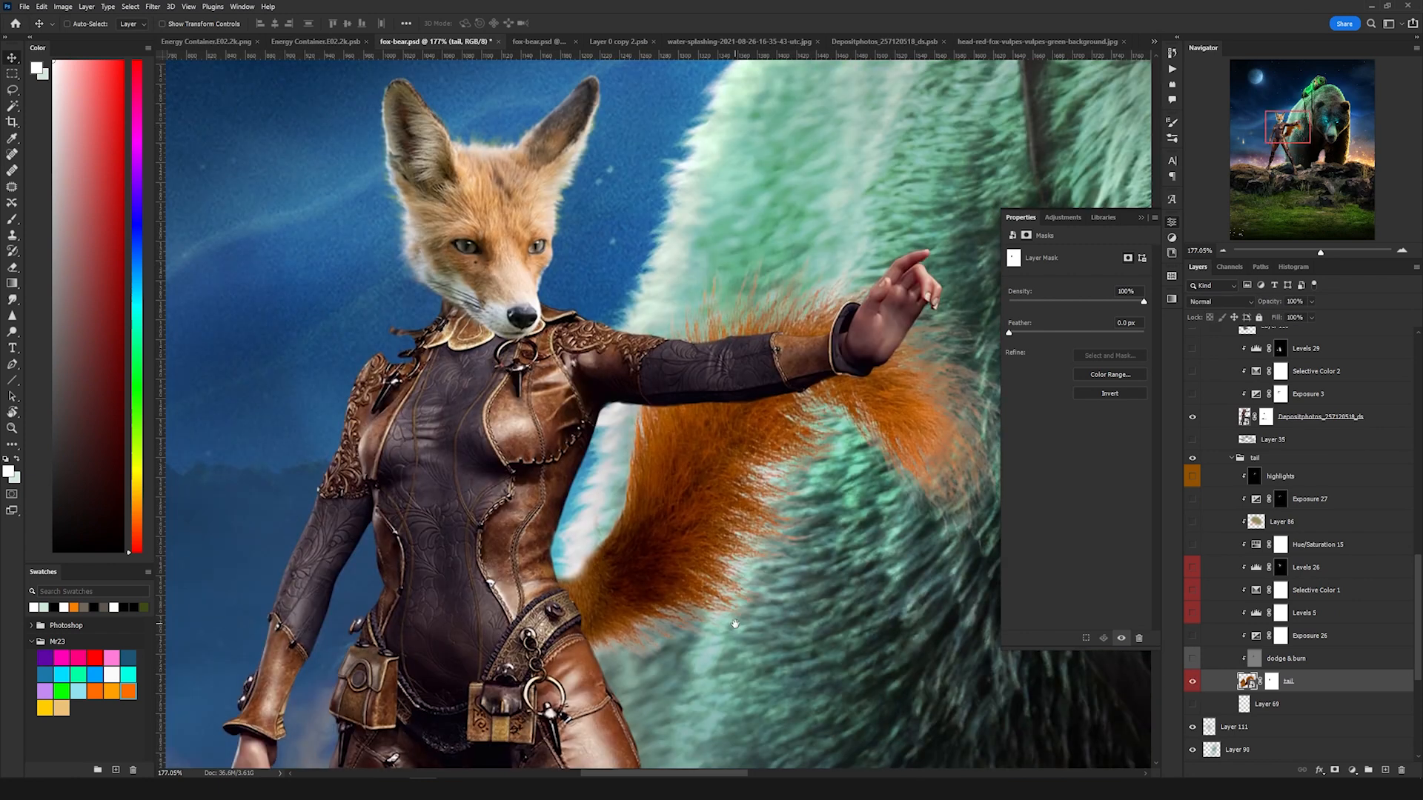
Step: Zoom in on the fox head and neck and toggle the warrior group's Layer 19 to inspect the join
scroll(692, 501, down, 5)
scroll(690, 499, up, 5)
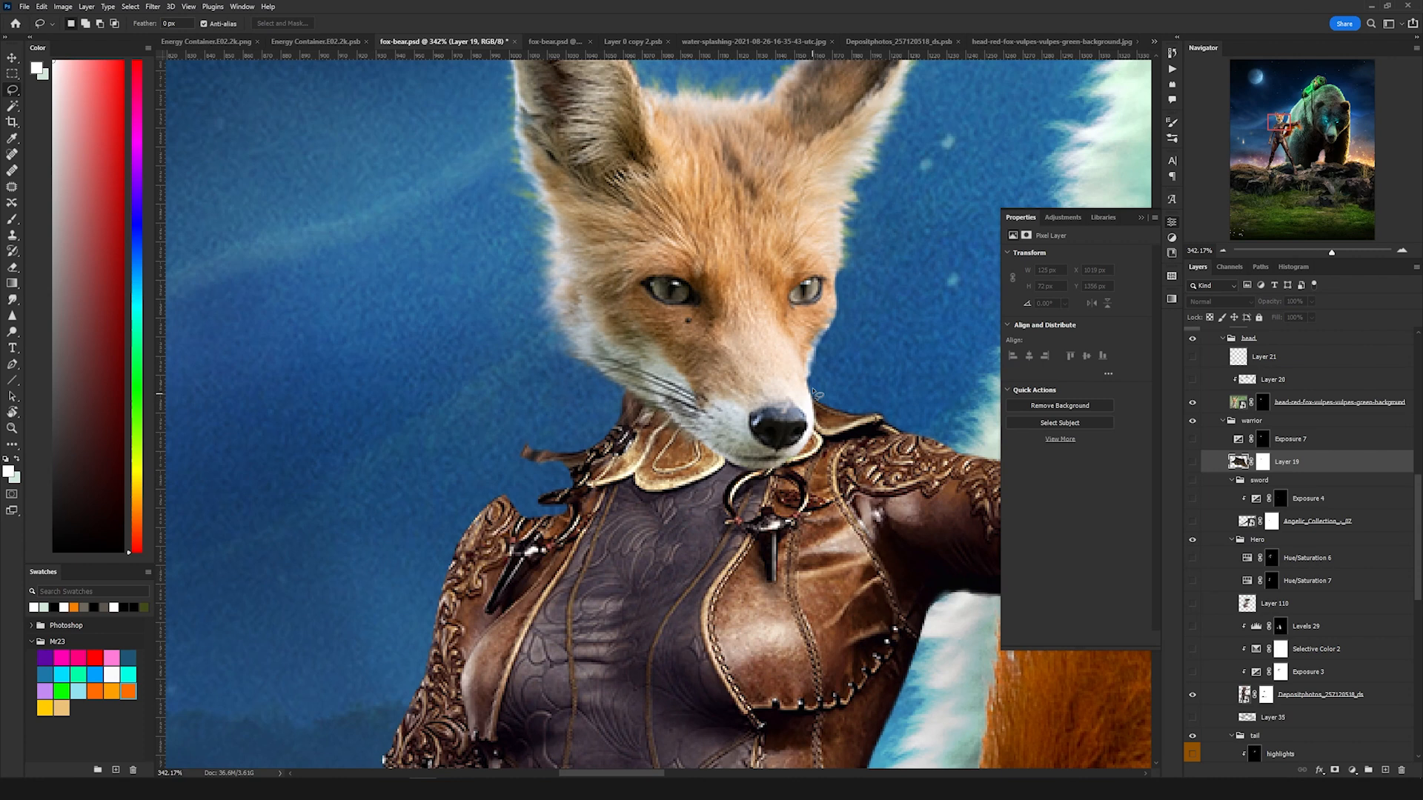
mouse_move(815, 393)
mouse_down()
mouse_move(723, 442)
mouse_move(822, 496)
mouse_move(903, 395)
mouse_move(815, 384)
mouse_up()
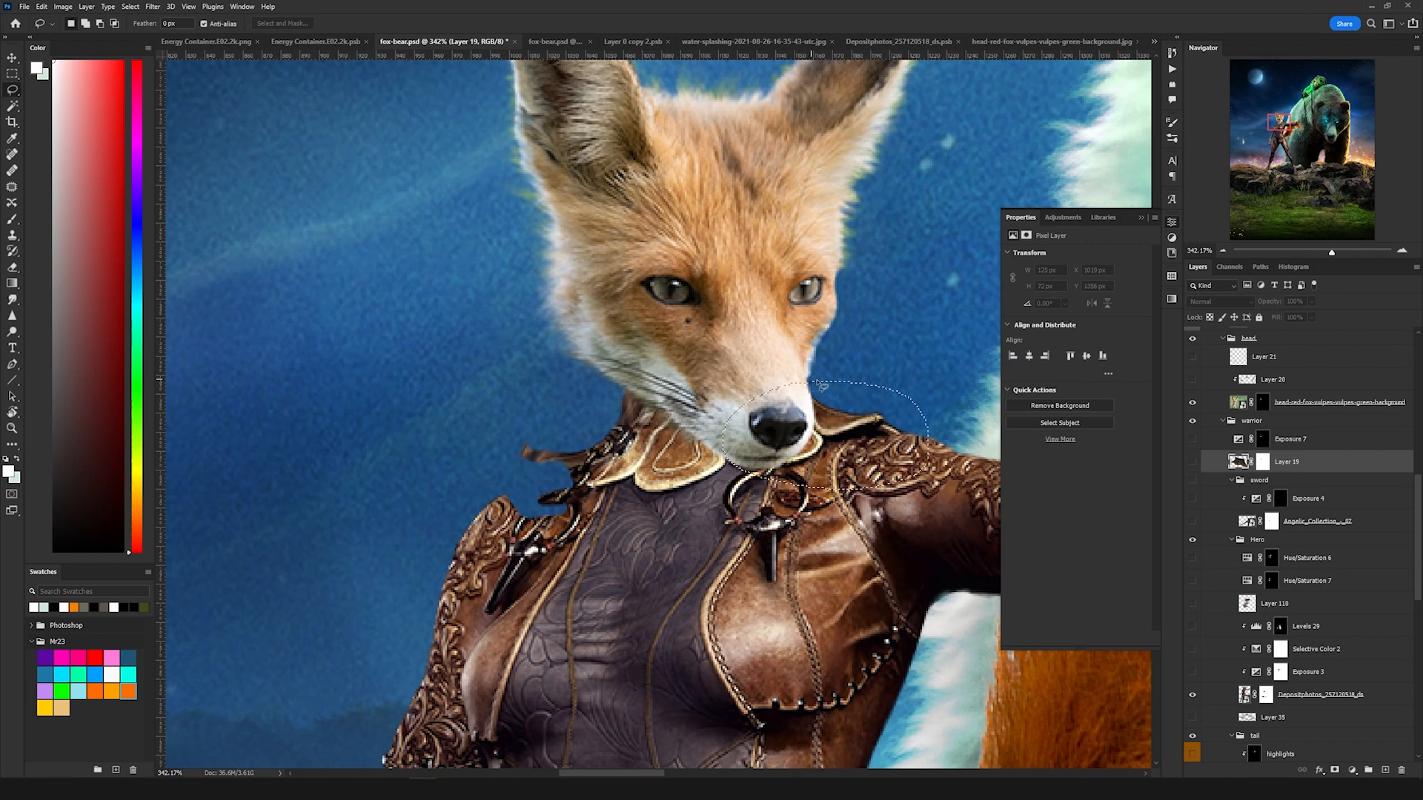
click(1192, 461)
key(ctrl+d)
key(v)
drag(522, 490, 556, 474)
key(ctrl+z)
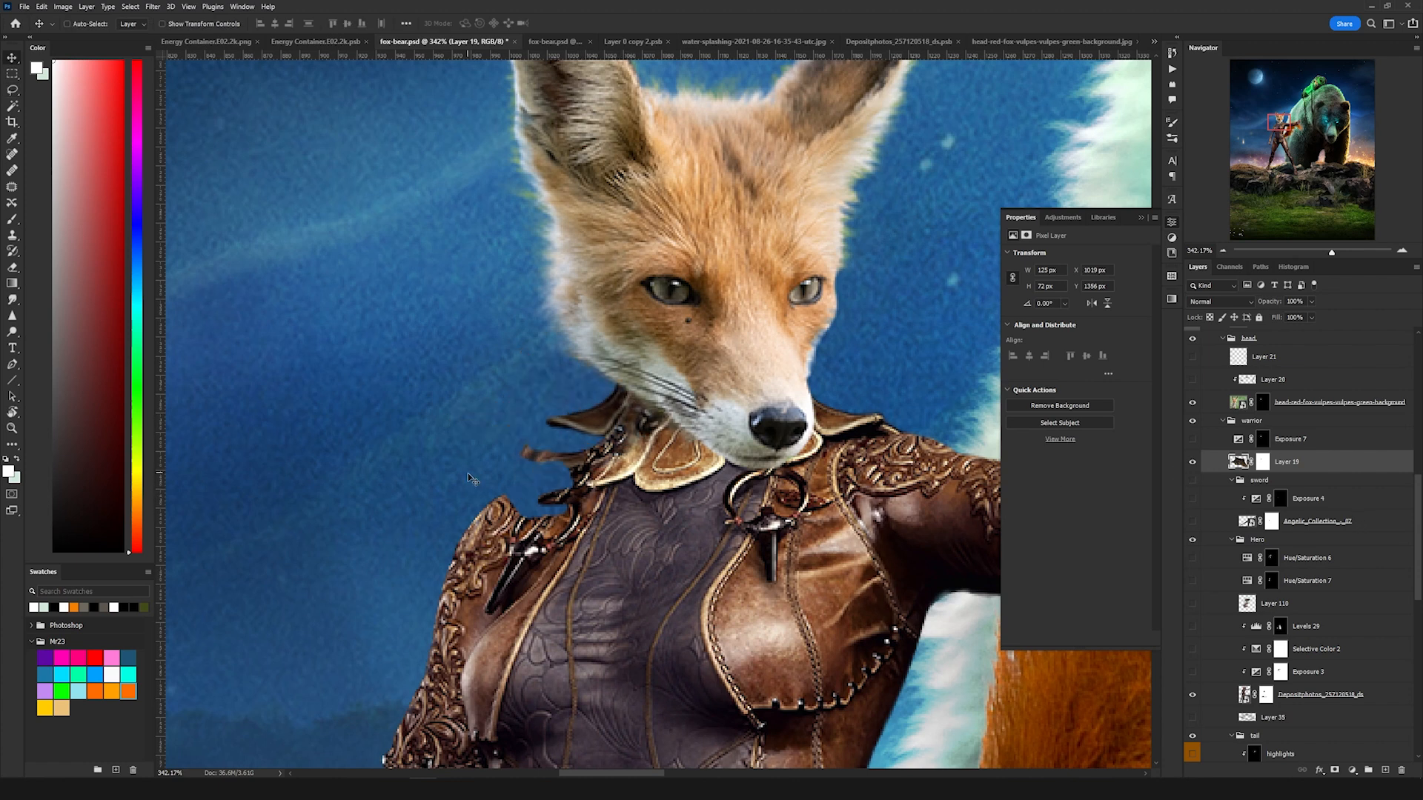
mouse_move(826, 481)
mouse_down()
mouse_move(855, 484)
mouse_move(841, 476)
mouse_up()
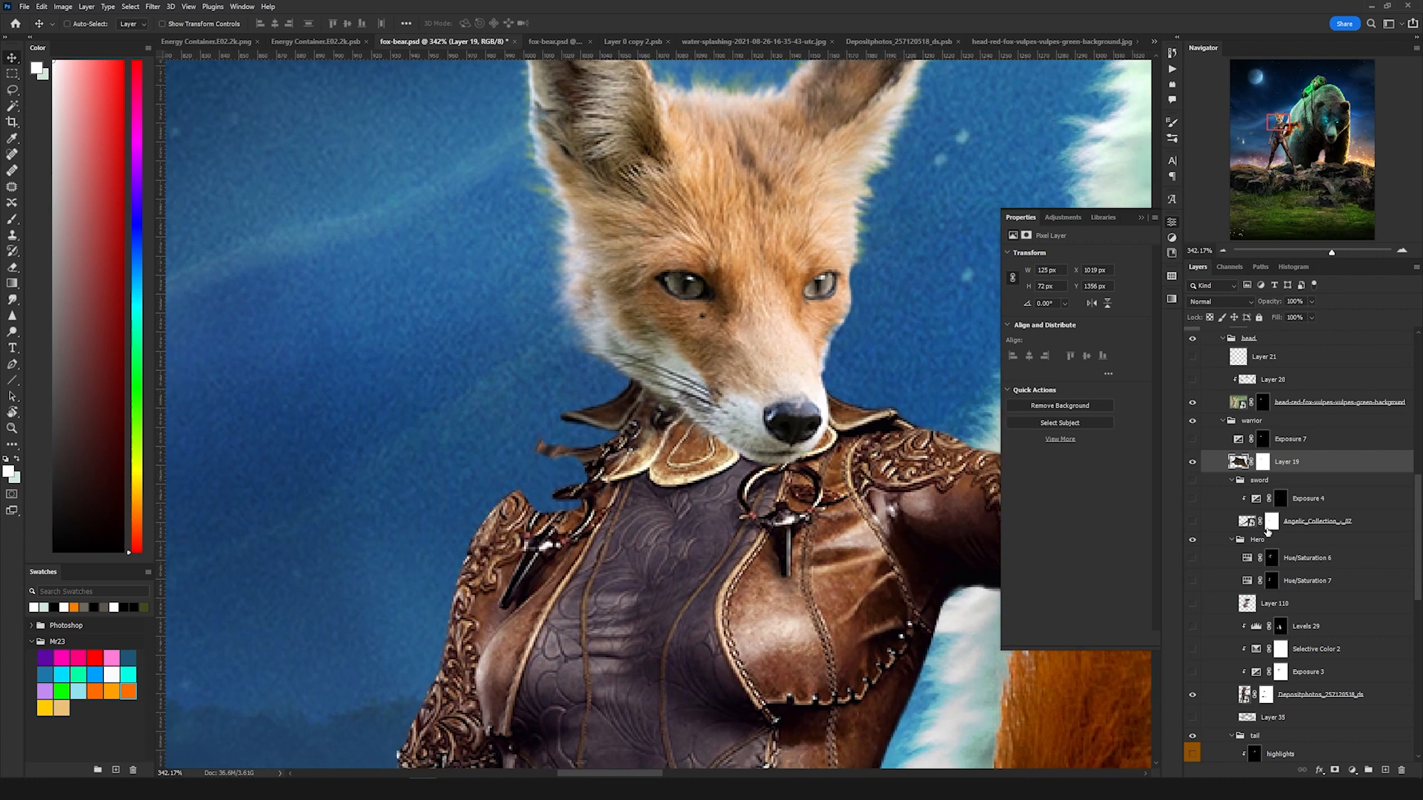
Step: Turn on Layer 110 in the Hero group and zoom around to view the warrior and her sword
scroll(1262, 537, down, 1)
click(1191, 576)
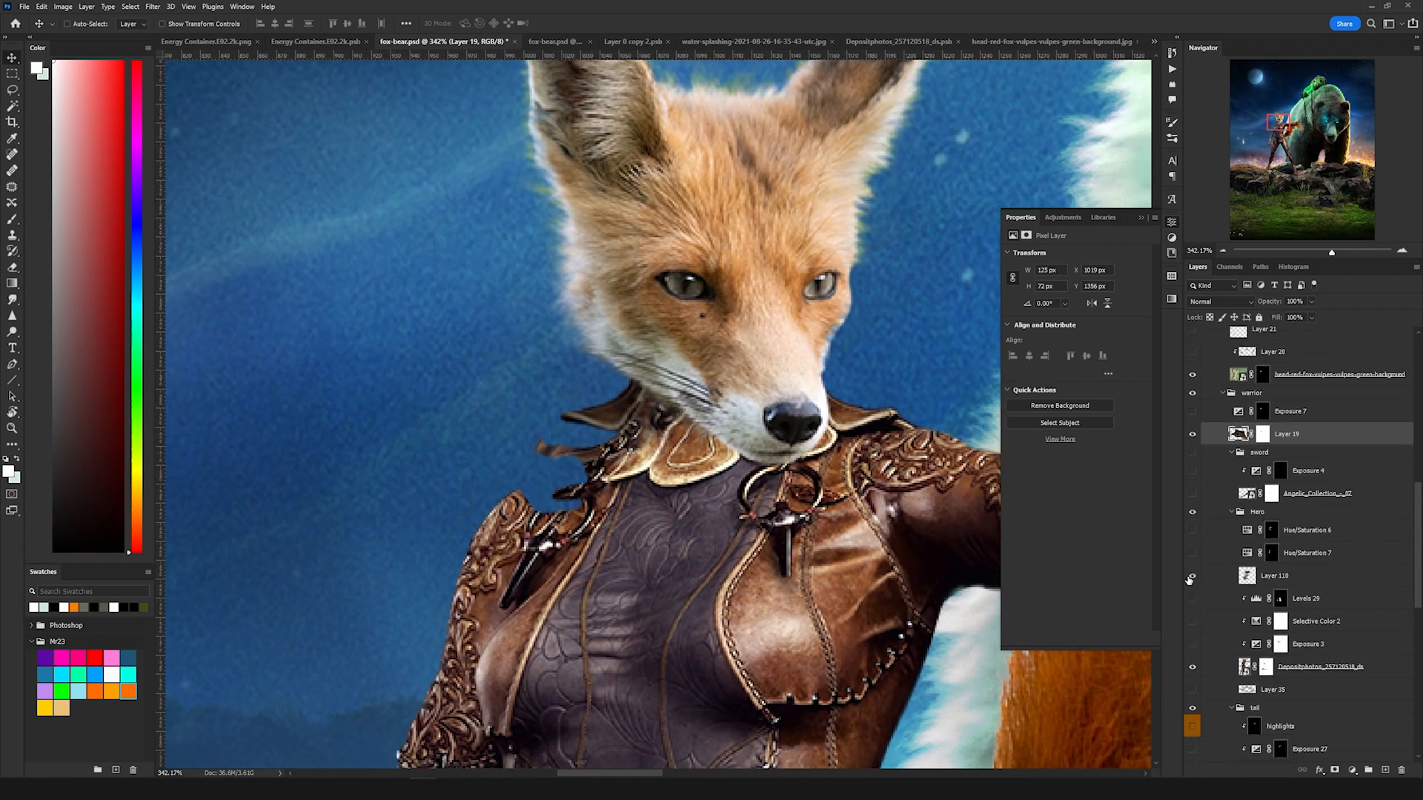
click(1215, 579)
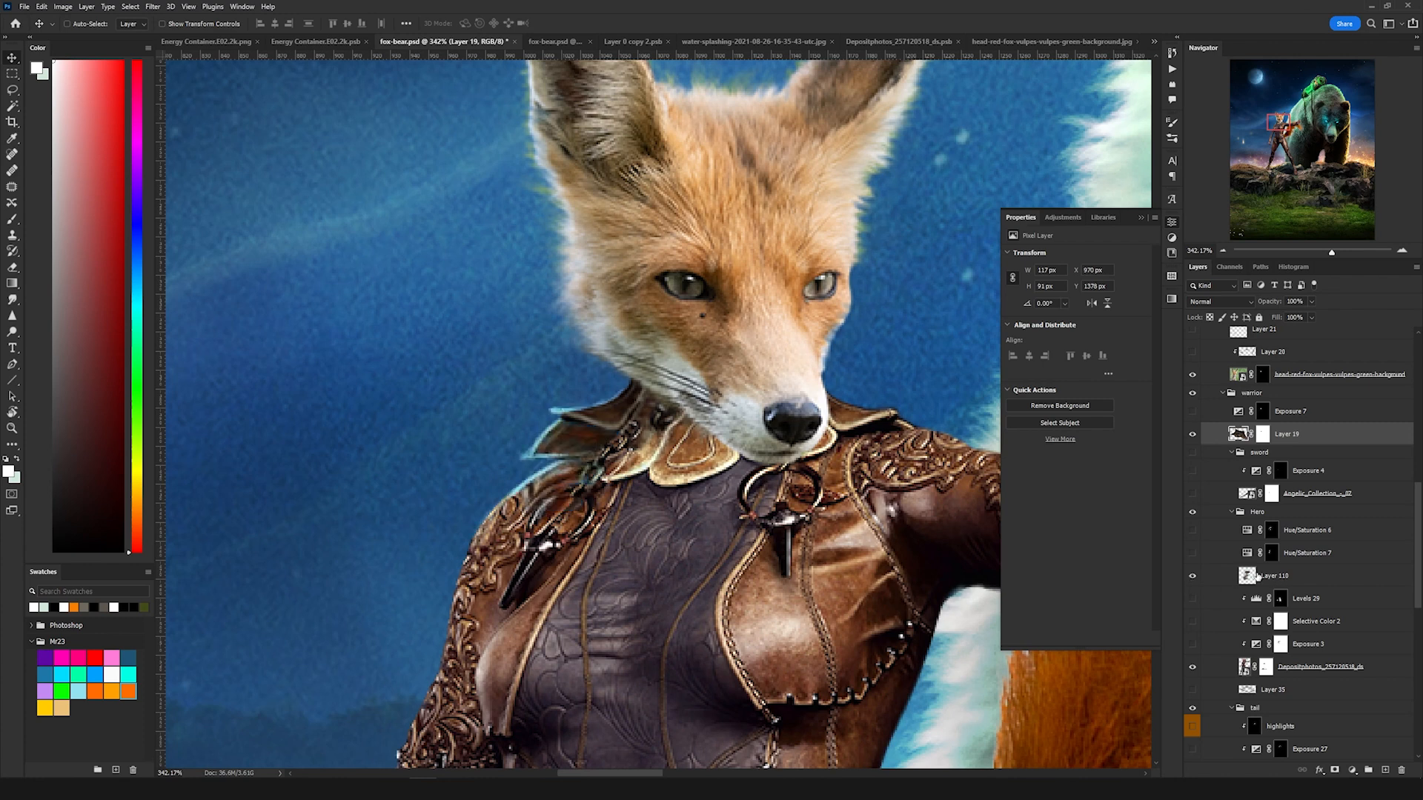
scroll(620, 475, down, 1)
scroll(621, 475, down, 2)
scroll(586, 463, up, 3)
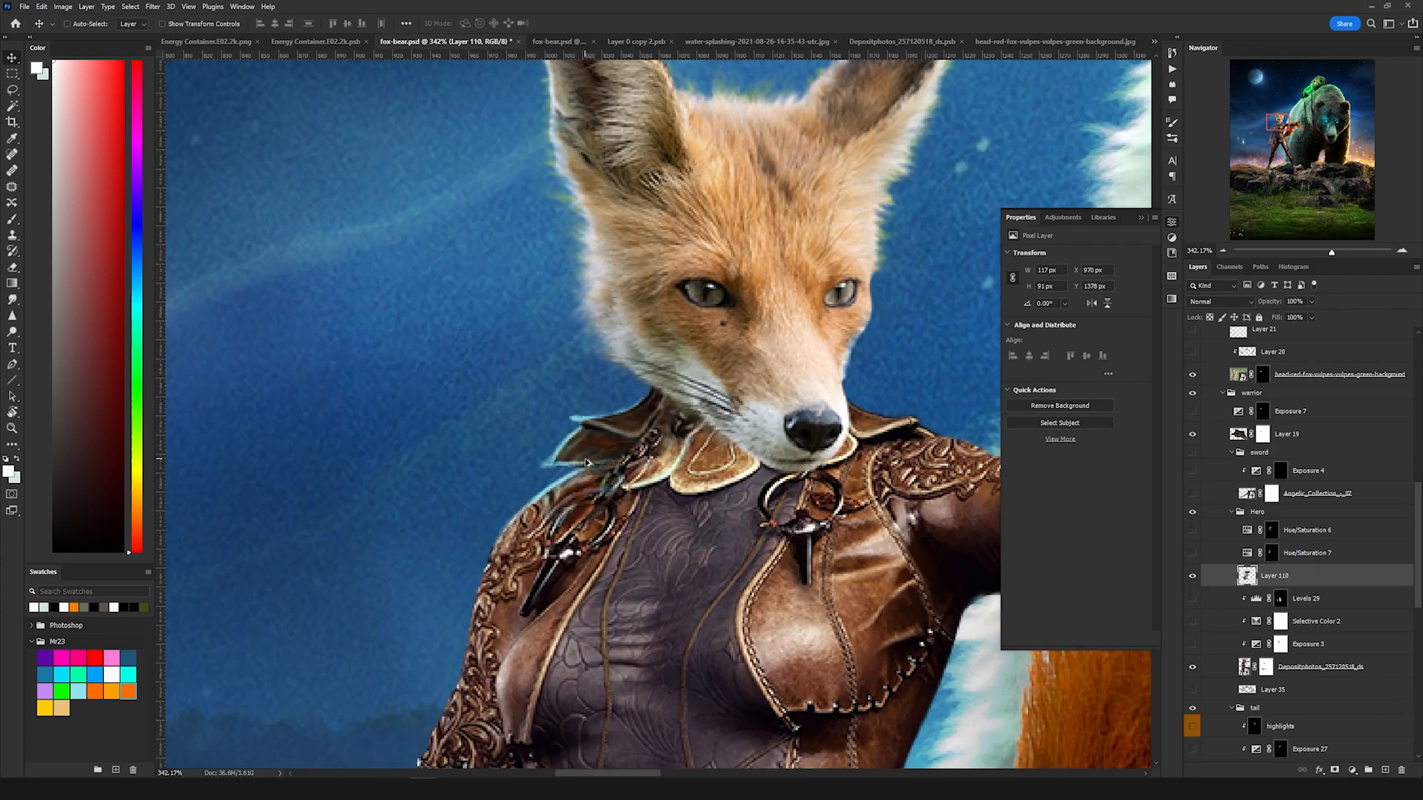
scroll(612, 461, down, 3)
scroll(612, 461, up, 5)
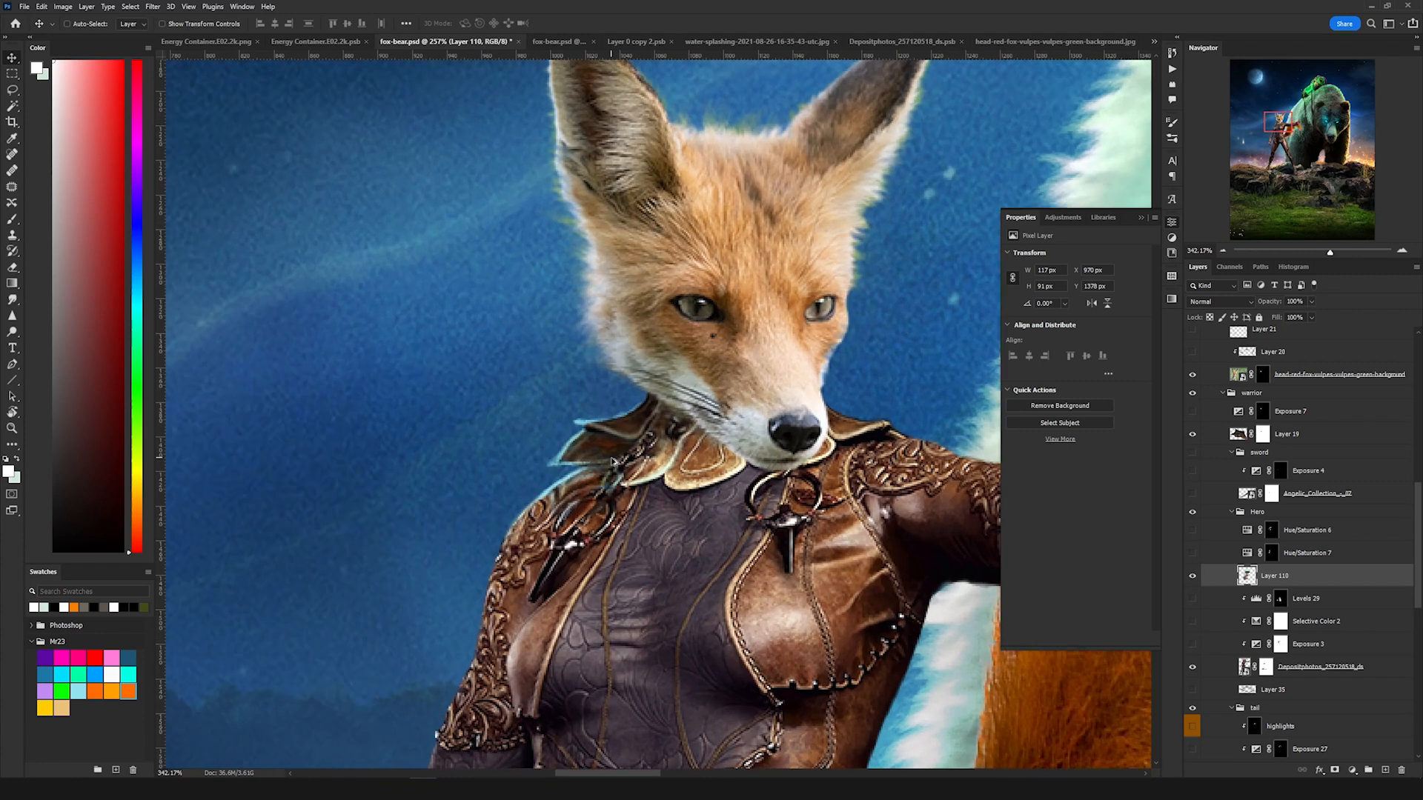
key(ctrl+0)
scroll(1333, 475, up, 5)
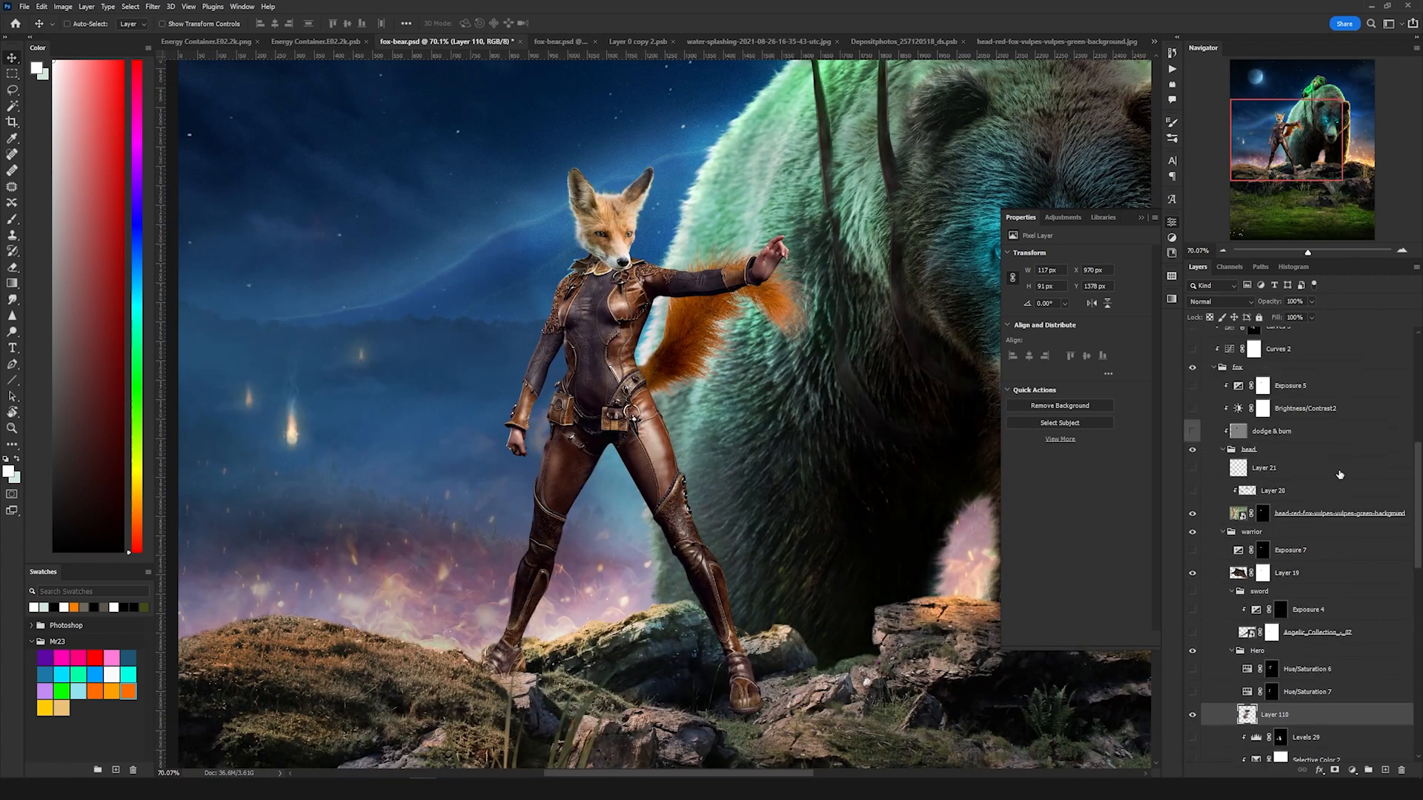
scroll(1334, 475, up, 3)
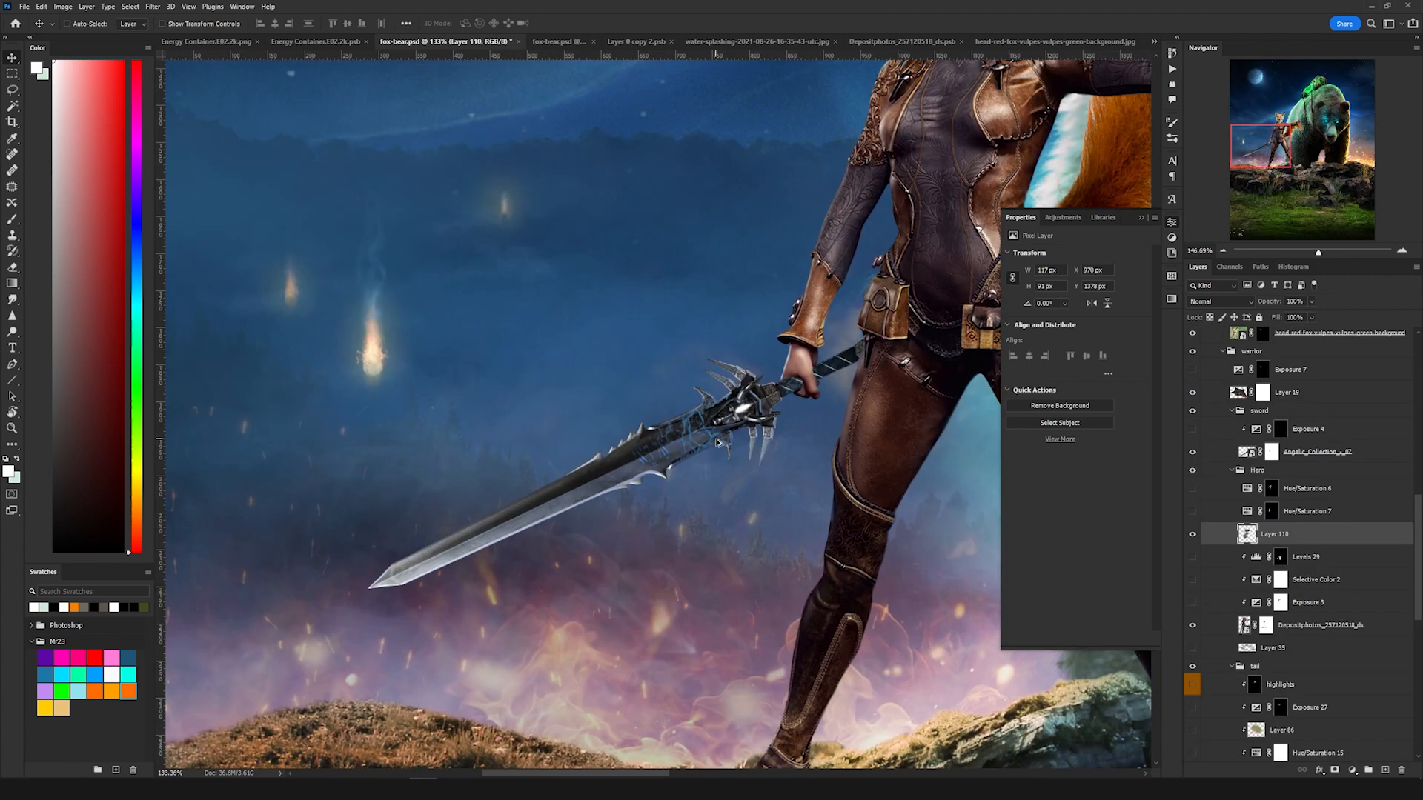
scroll(716, 443, up, 3)
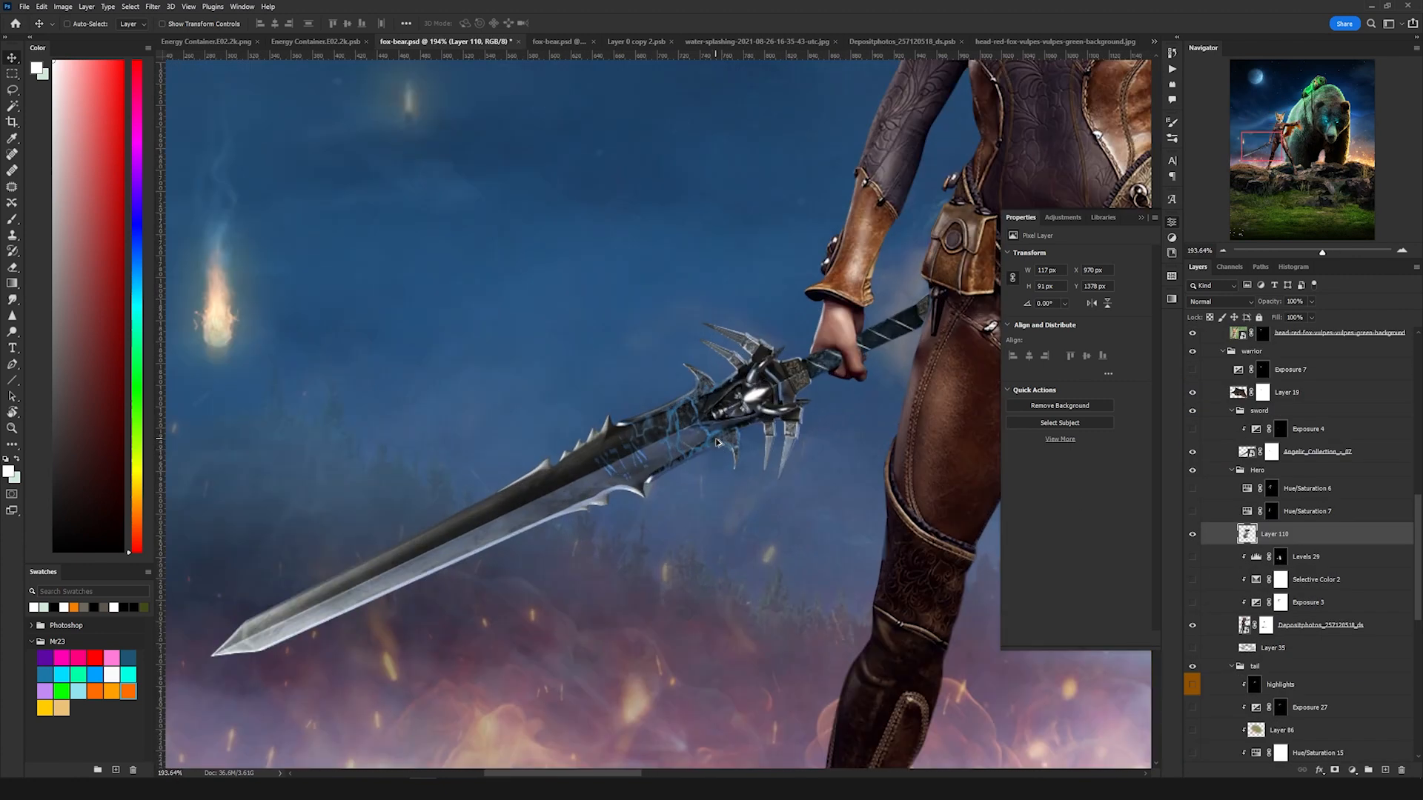
scroll(716, 442, down, 5)
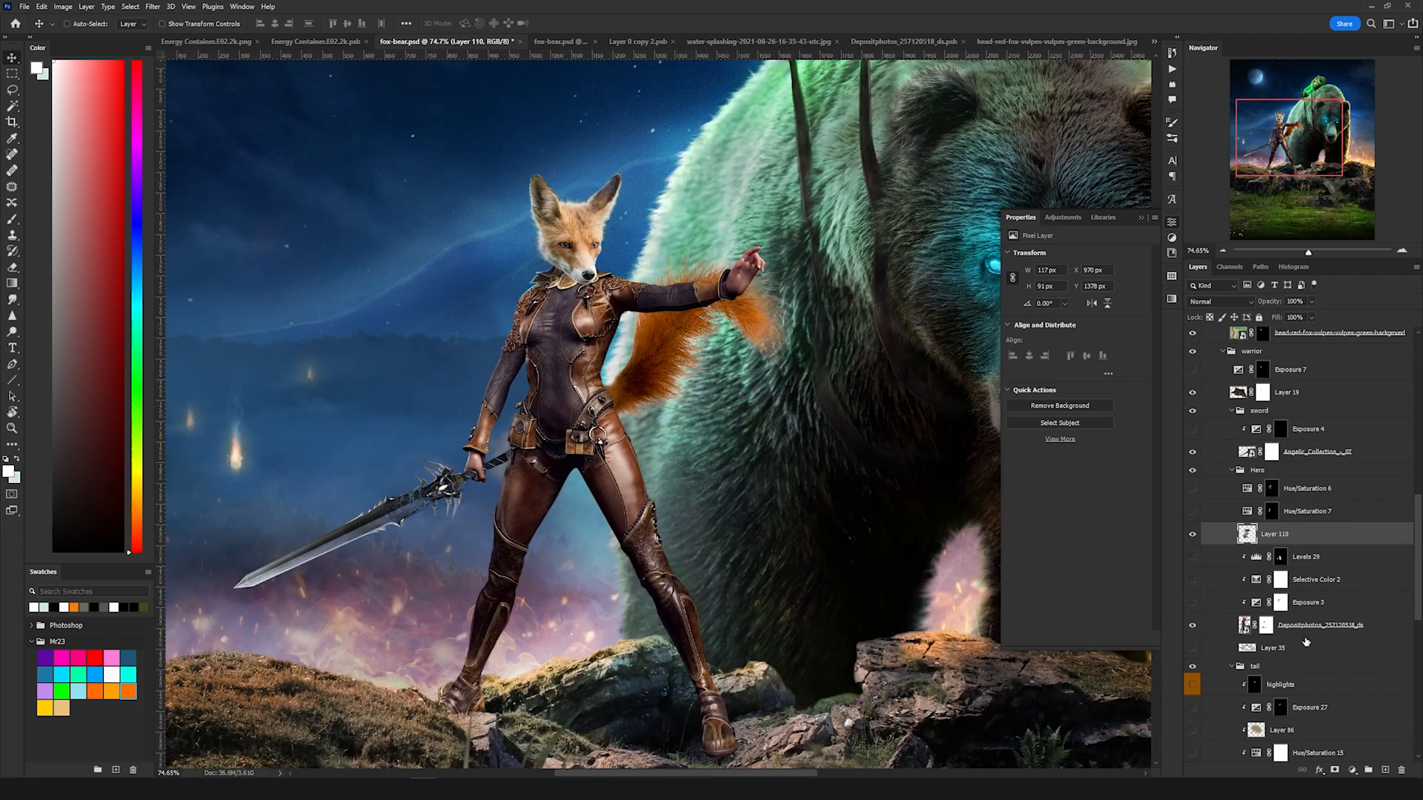
Step: Turn on the Exposure 3, Selective Color 2 and Levels 29 adjustments clipped to the warrior figure
click(1247, 629)
click(1281, 602)
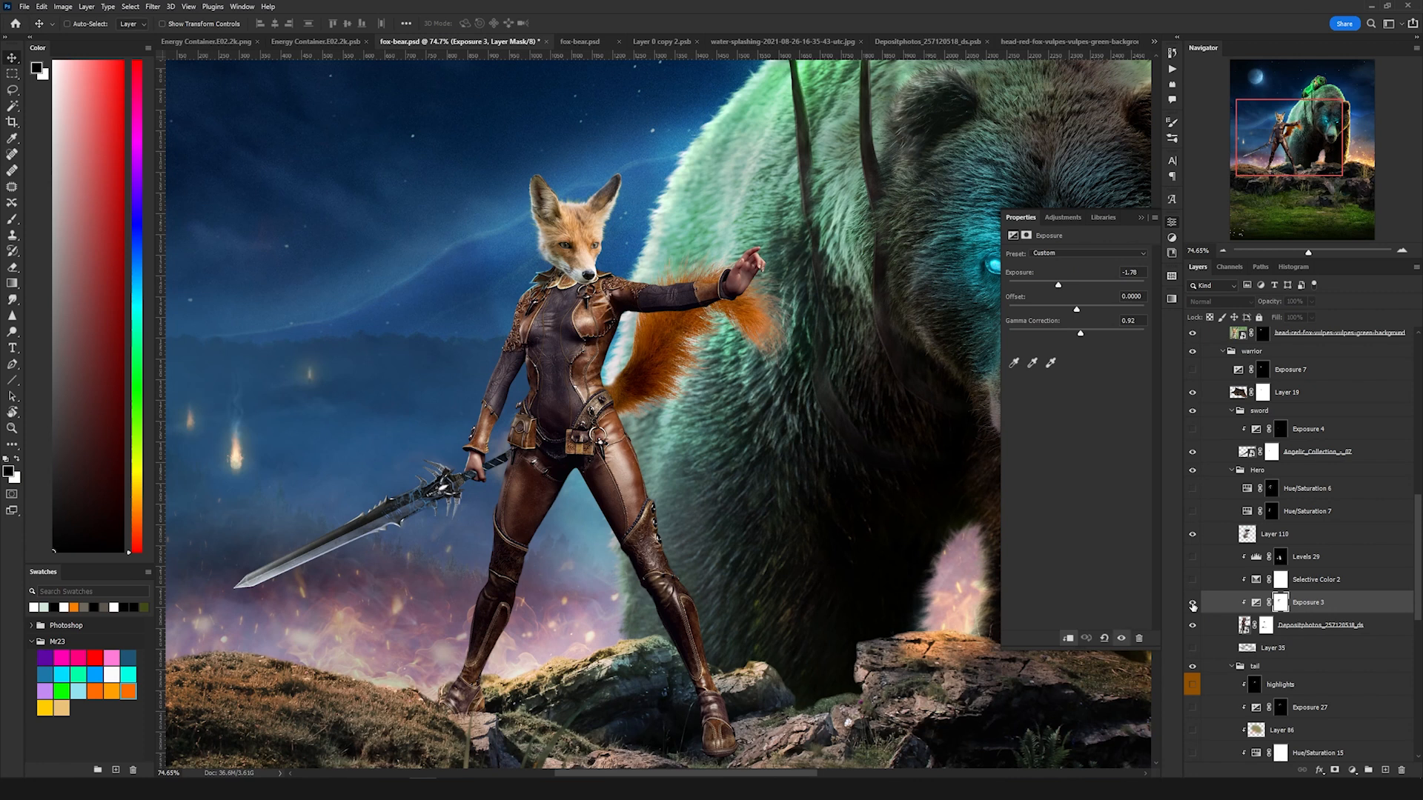
click(1192, 602)
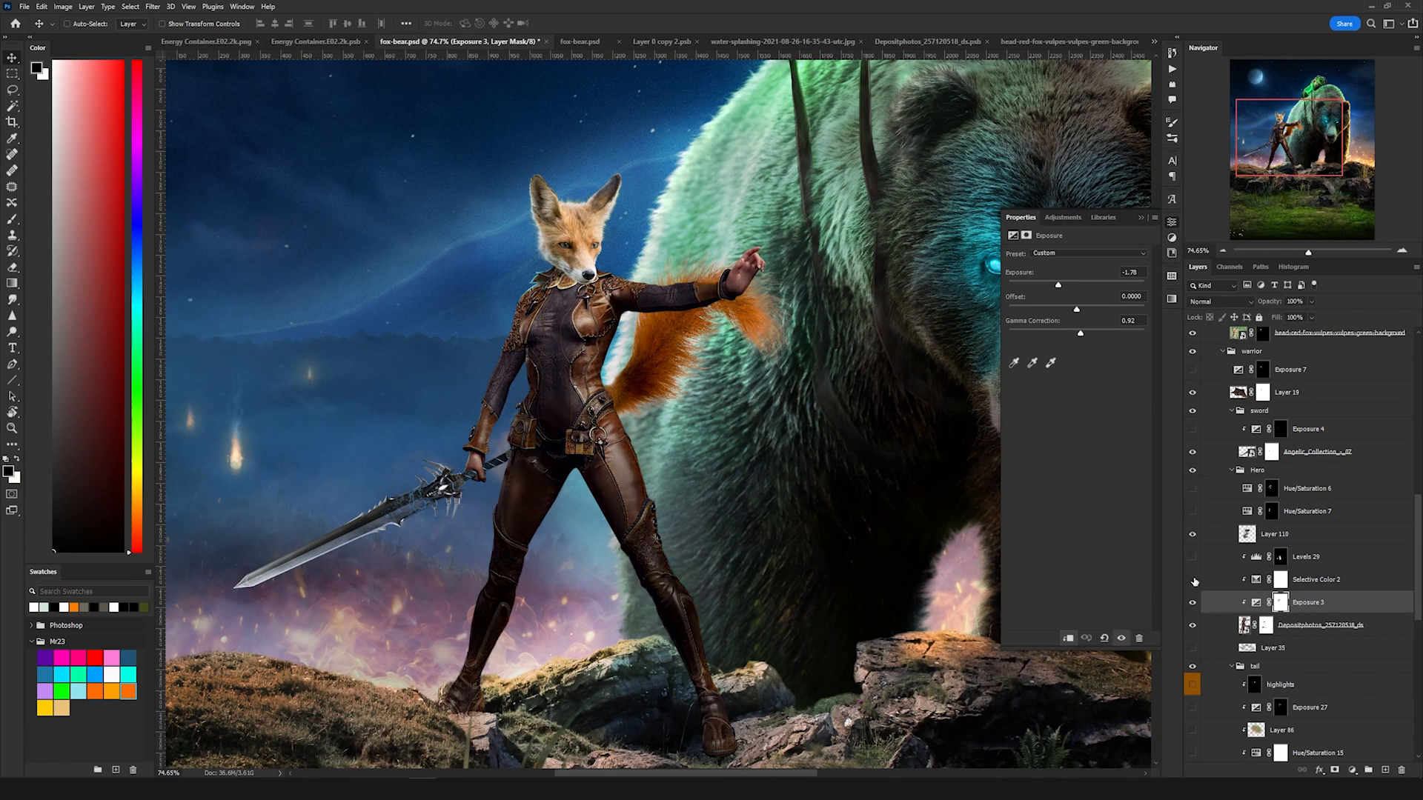
click(1309, 586)
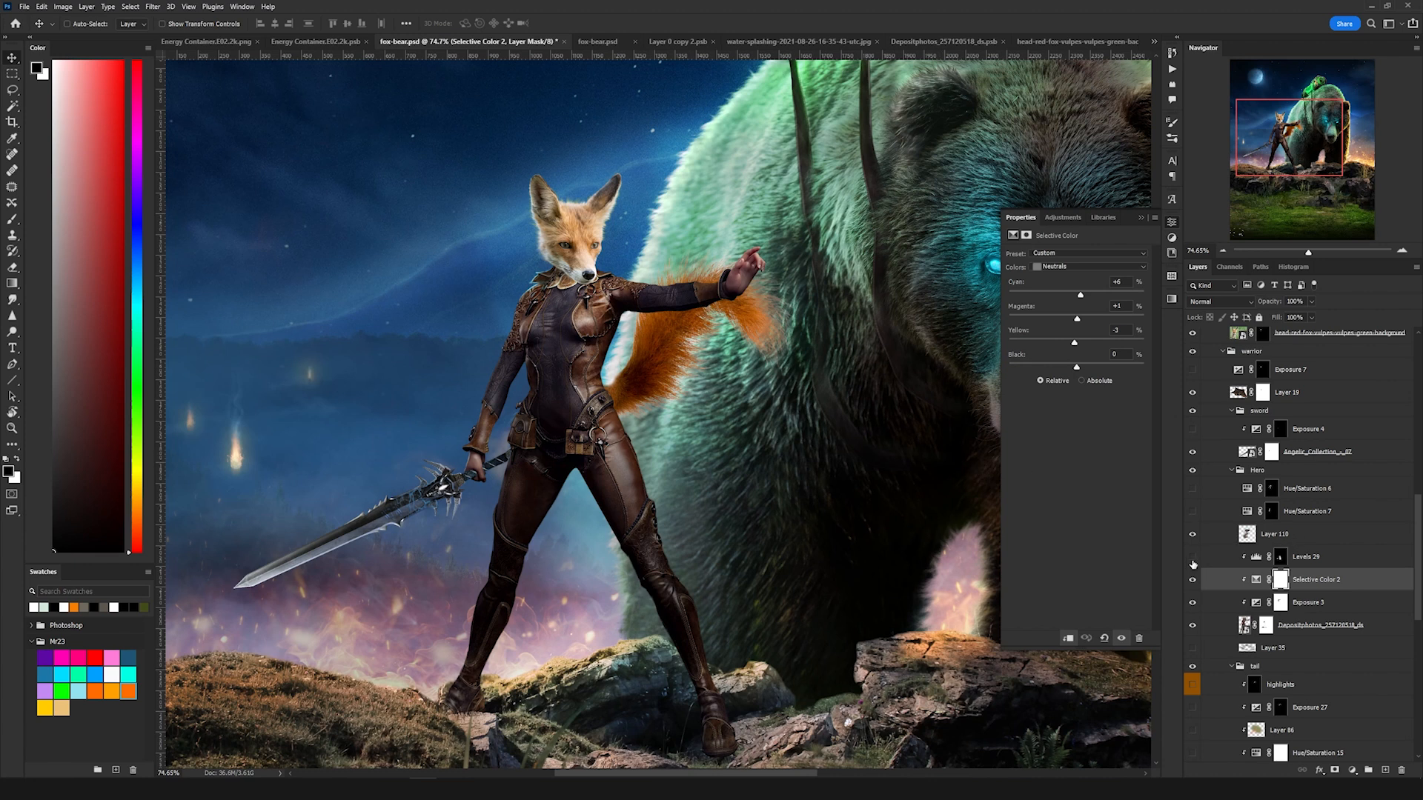
click(1257, 558)
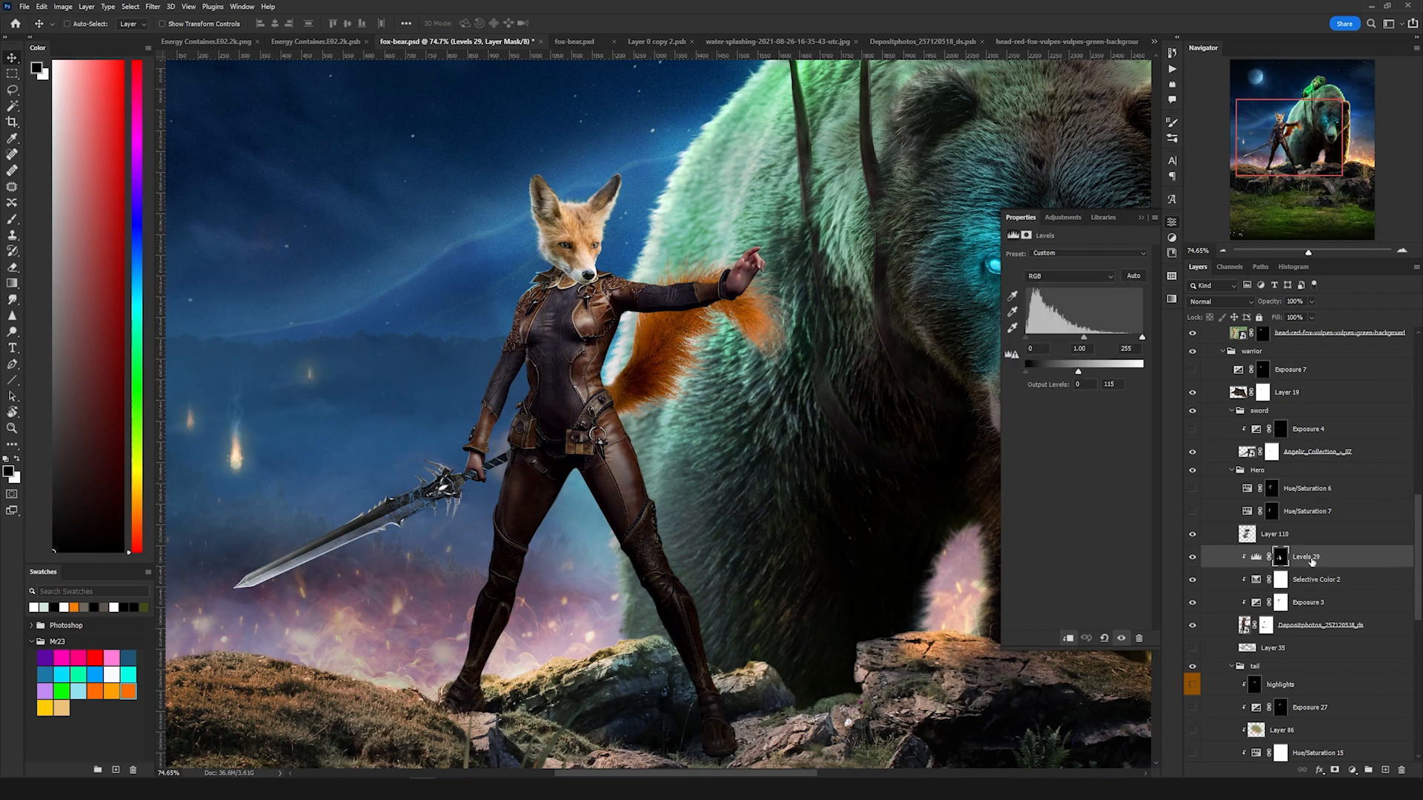
scroll(726, 561, down, 5)
scroll(642, 592, up, 5)
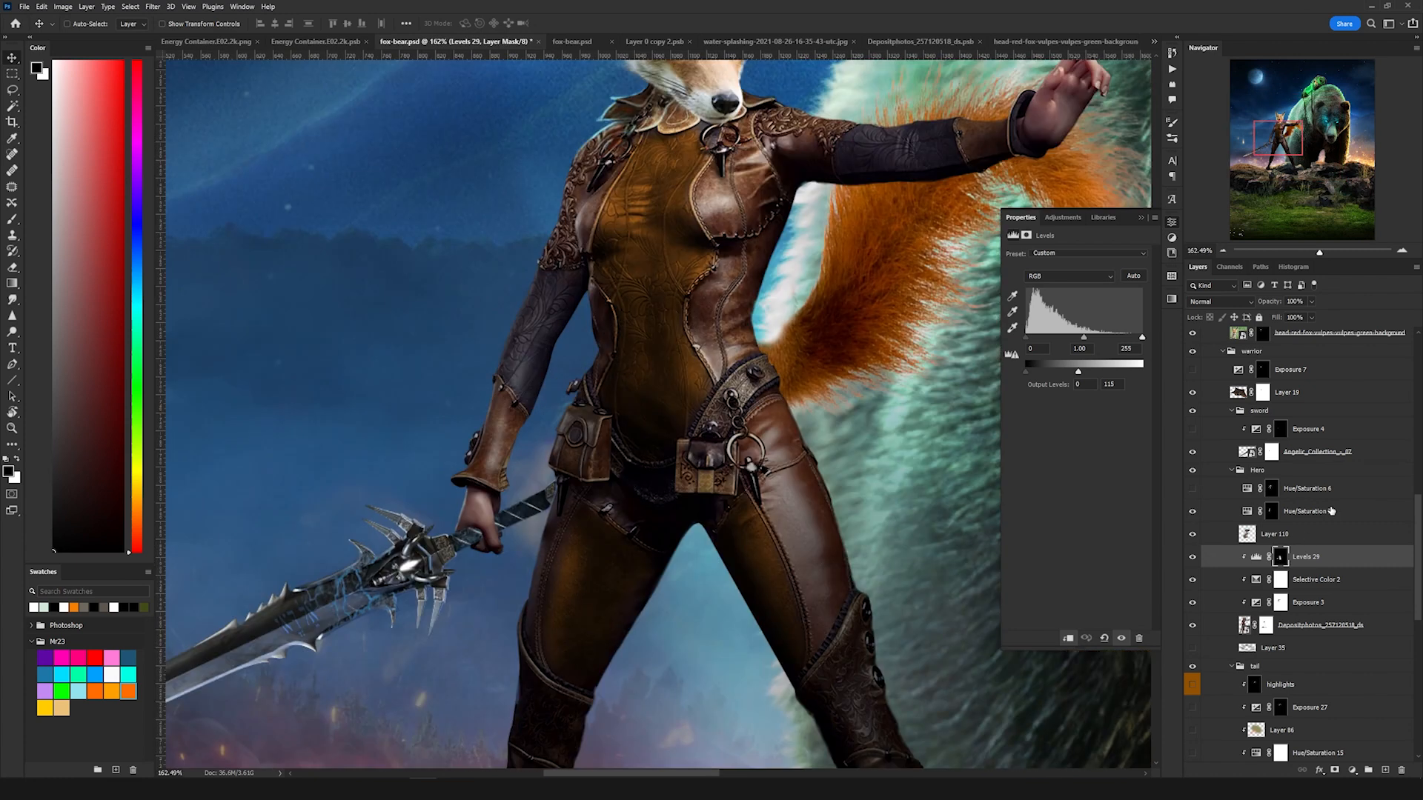
Step: Turn on the Hue/Saturation 7 and Hue/Saturation 6 colorize adjustments in the Hero group to tint the outfit
click(1331, 511)
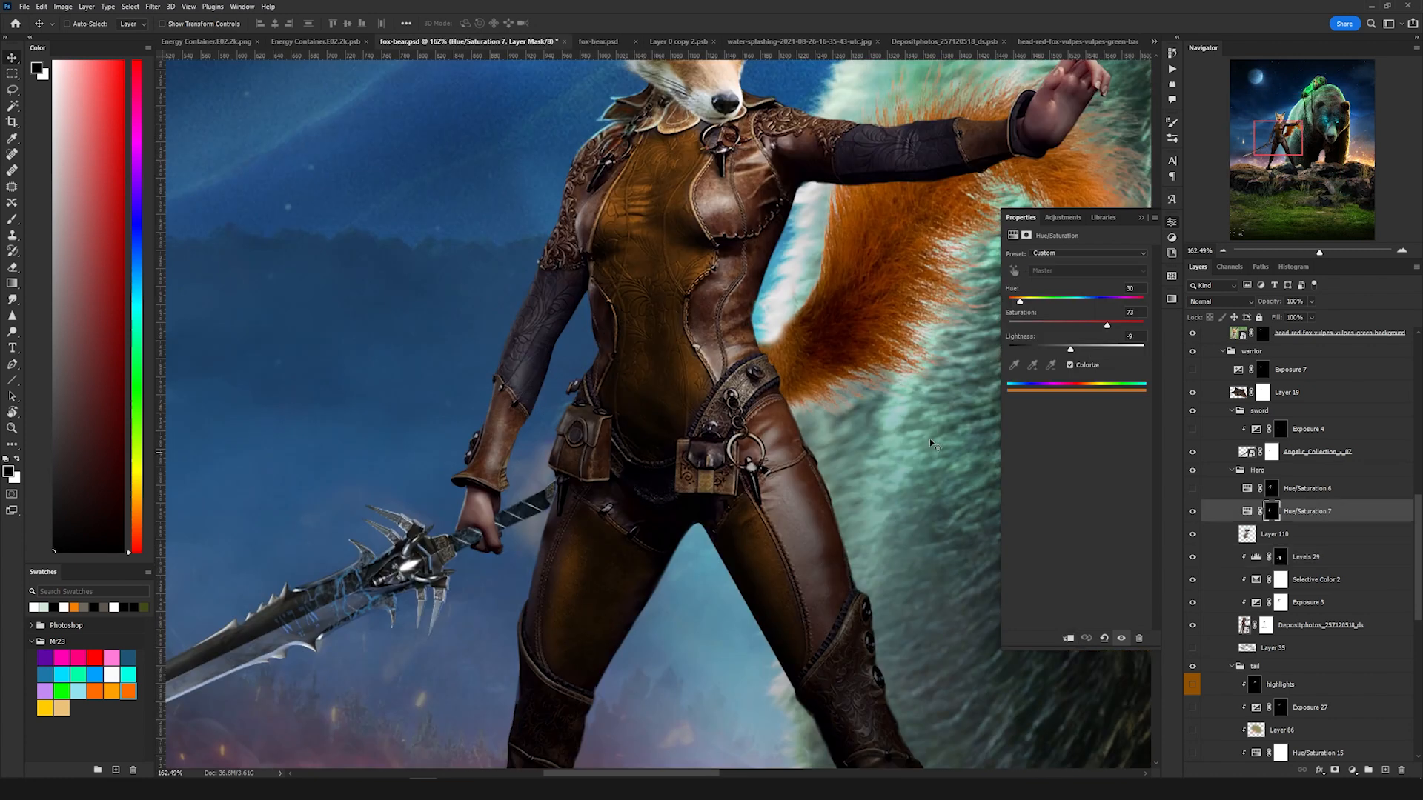
click(1193, 514)
click(1194, 513)
scroll(782, 263, up, 3)
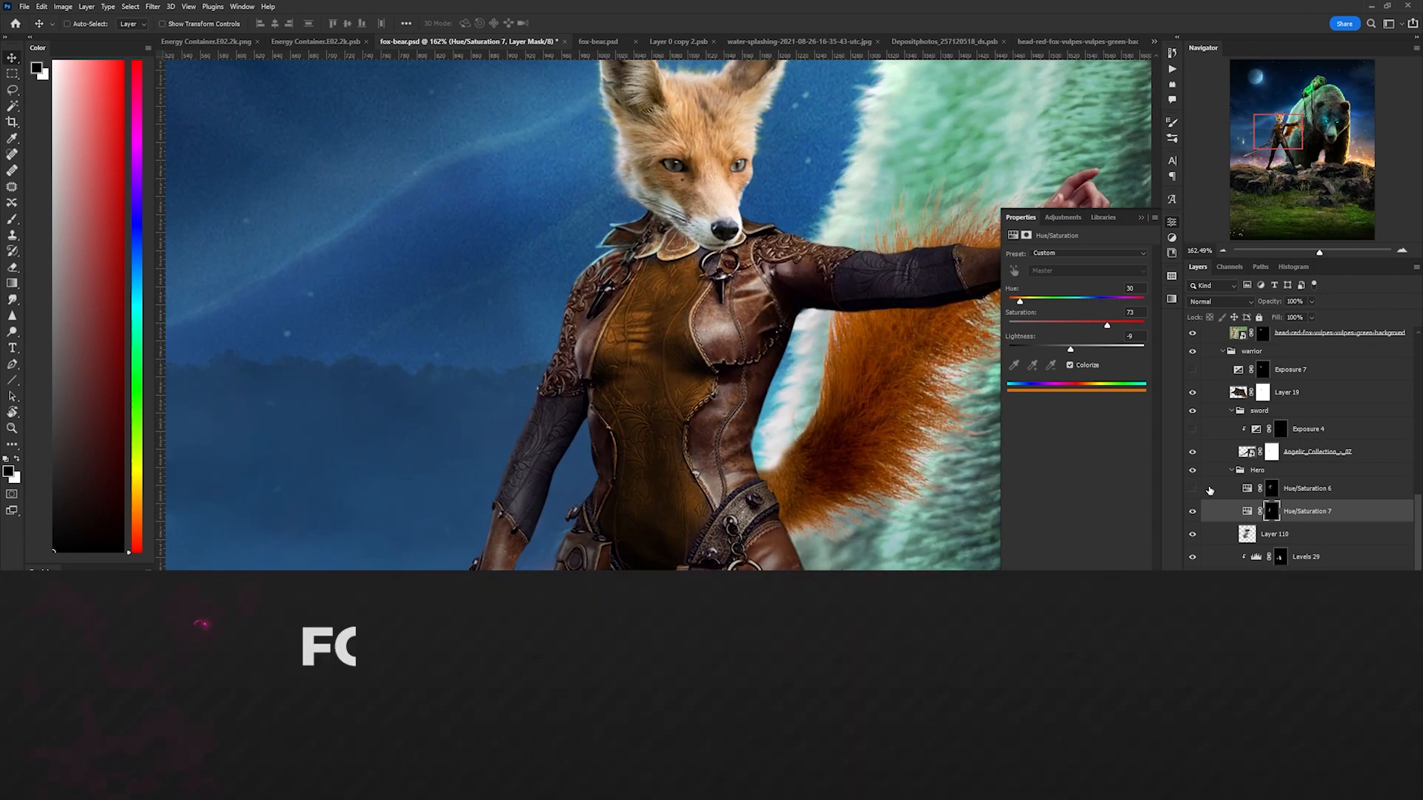
click(1192, 489)
click(1311, 491)
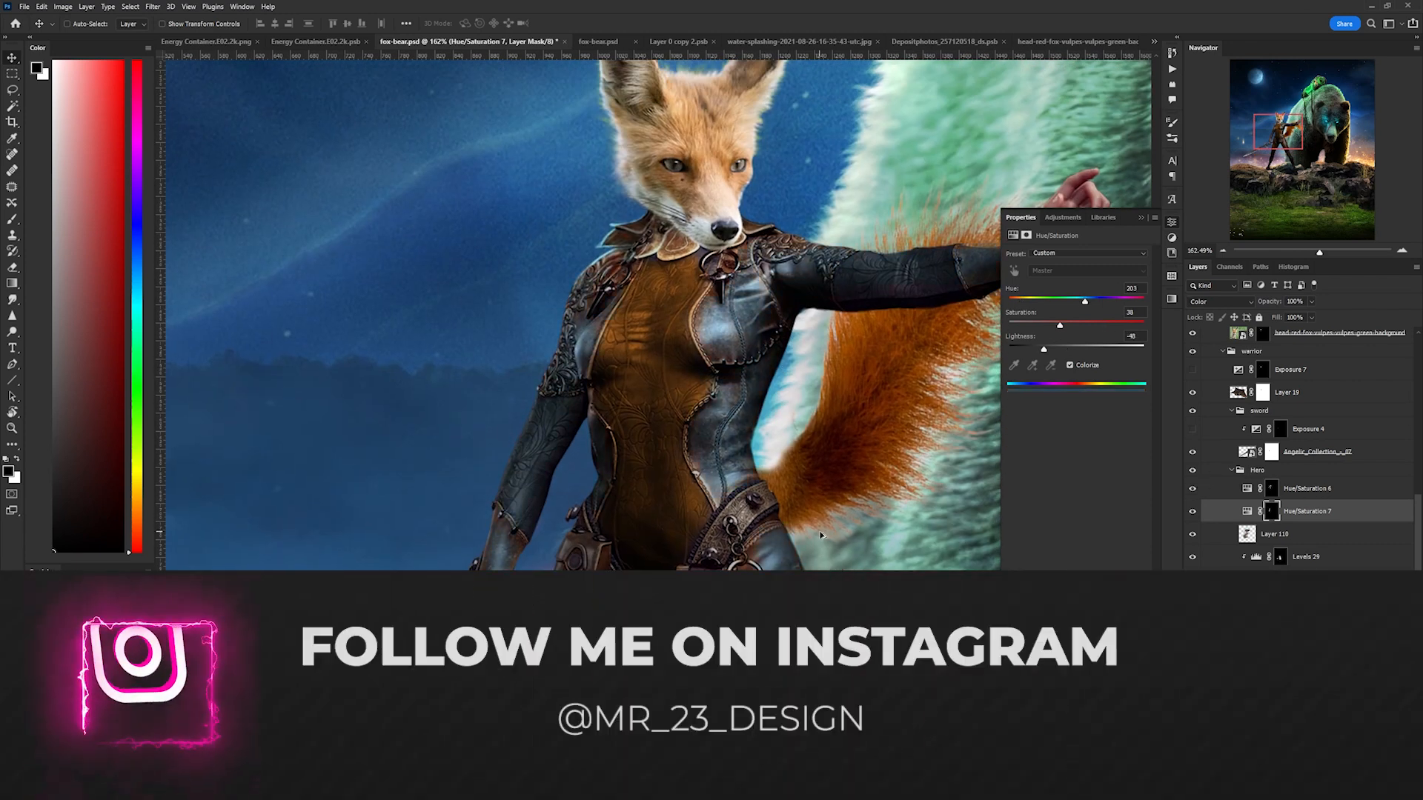
scroll(821, 532, down, 3)
scroll(642, 390, up, 3)
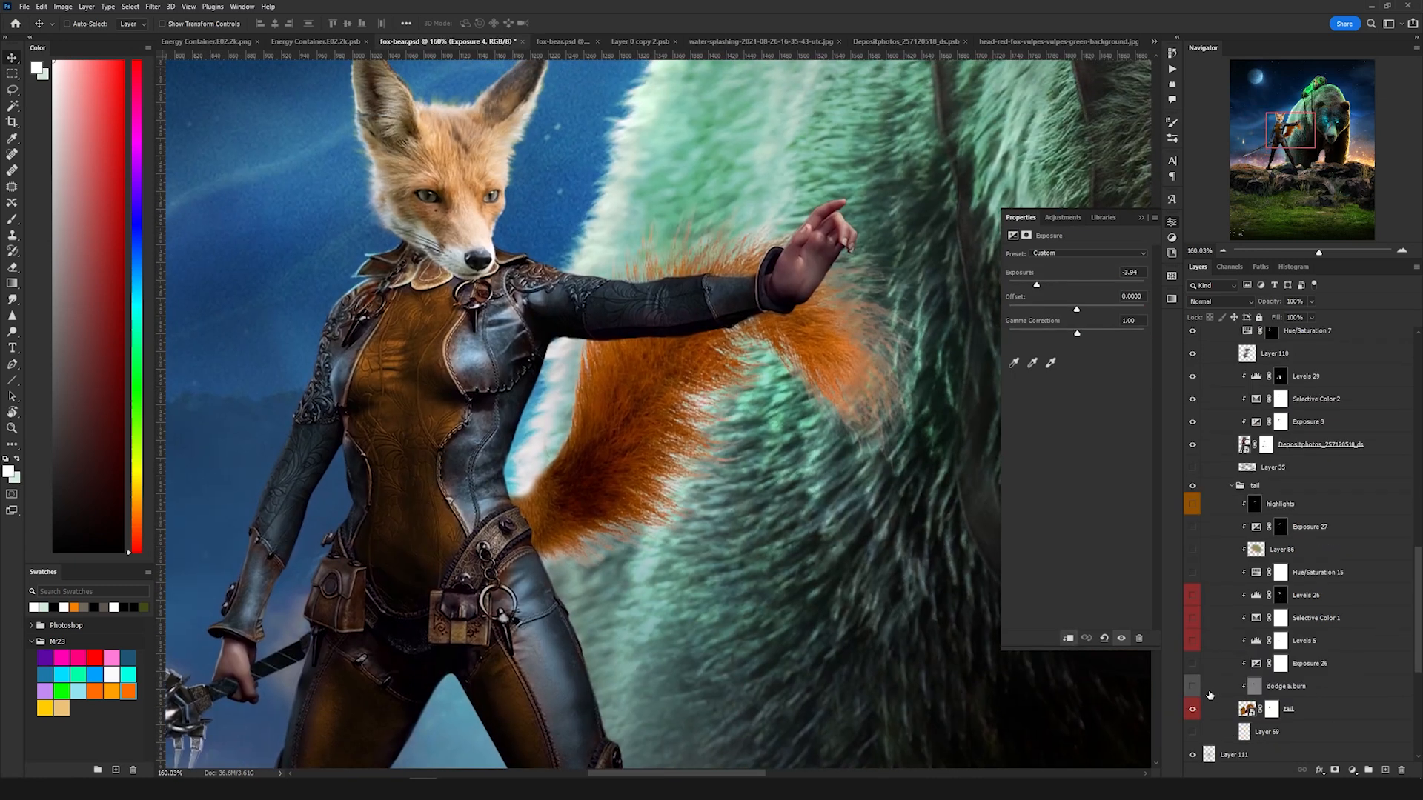
Step: Turn on the dodge & burn, Exposure 26 and Levels 5 layers in the tail group
click(1192, 686)
click(1276, 688)
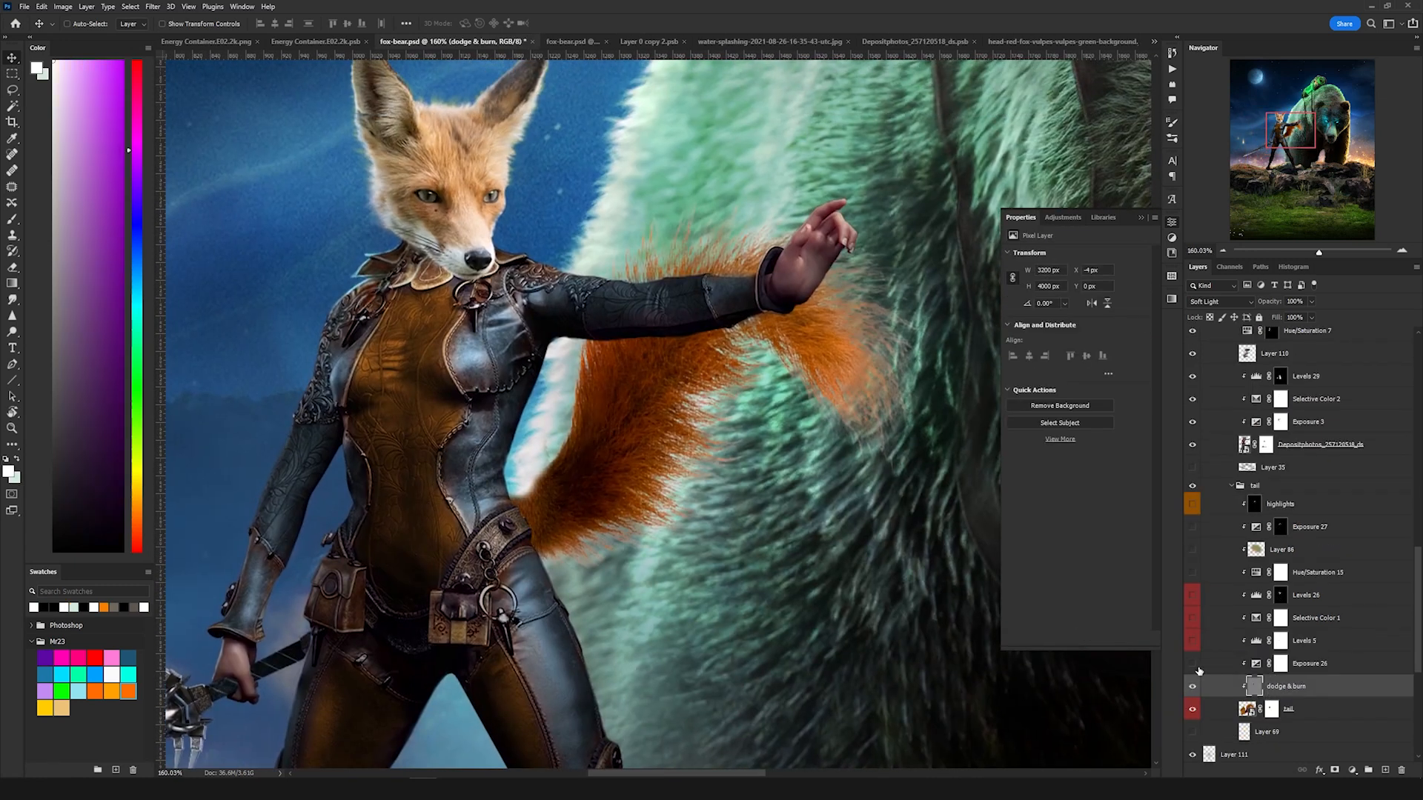
click(1300, 665)
click(1192, 664)
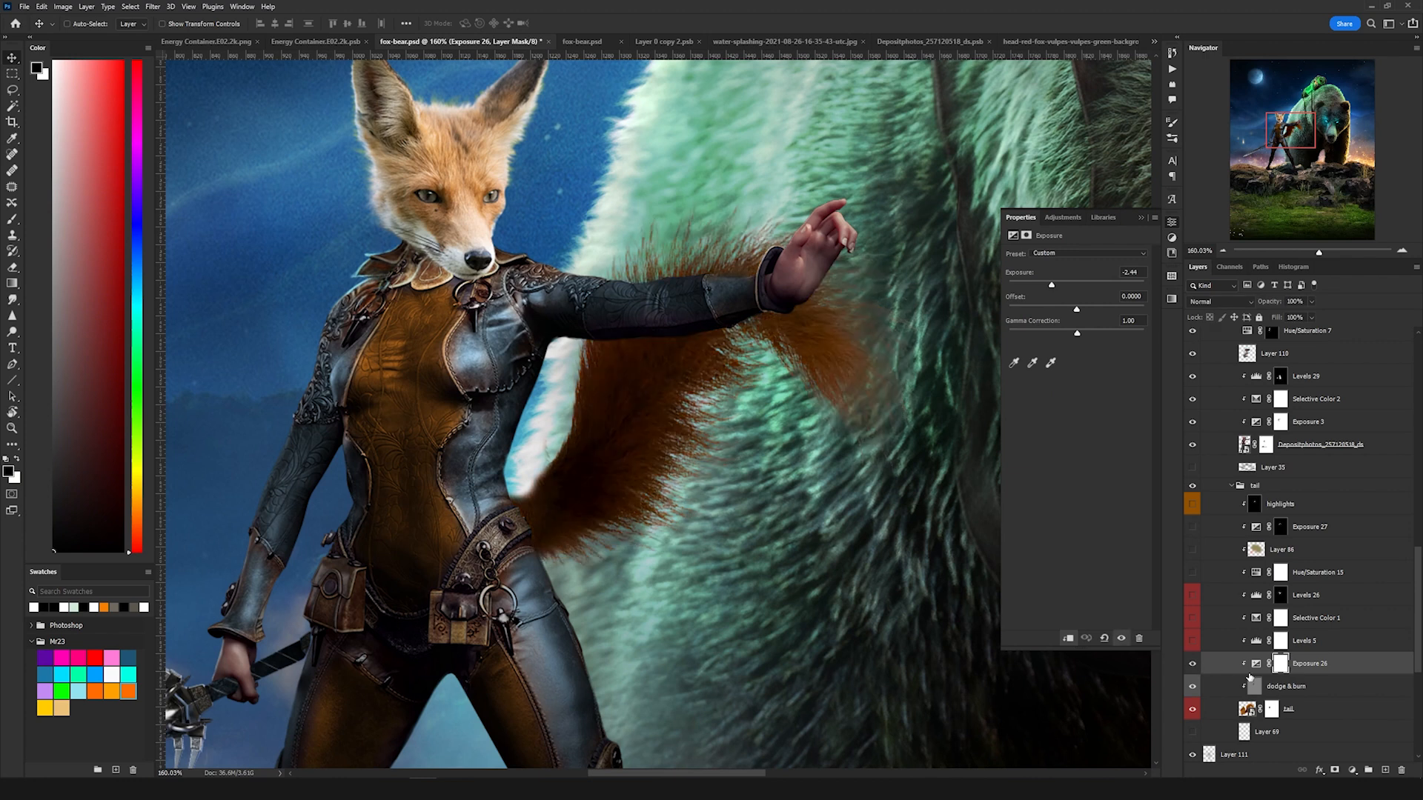
click(1258, 667)
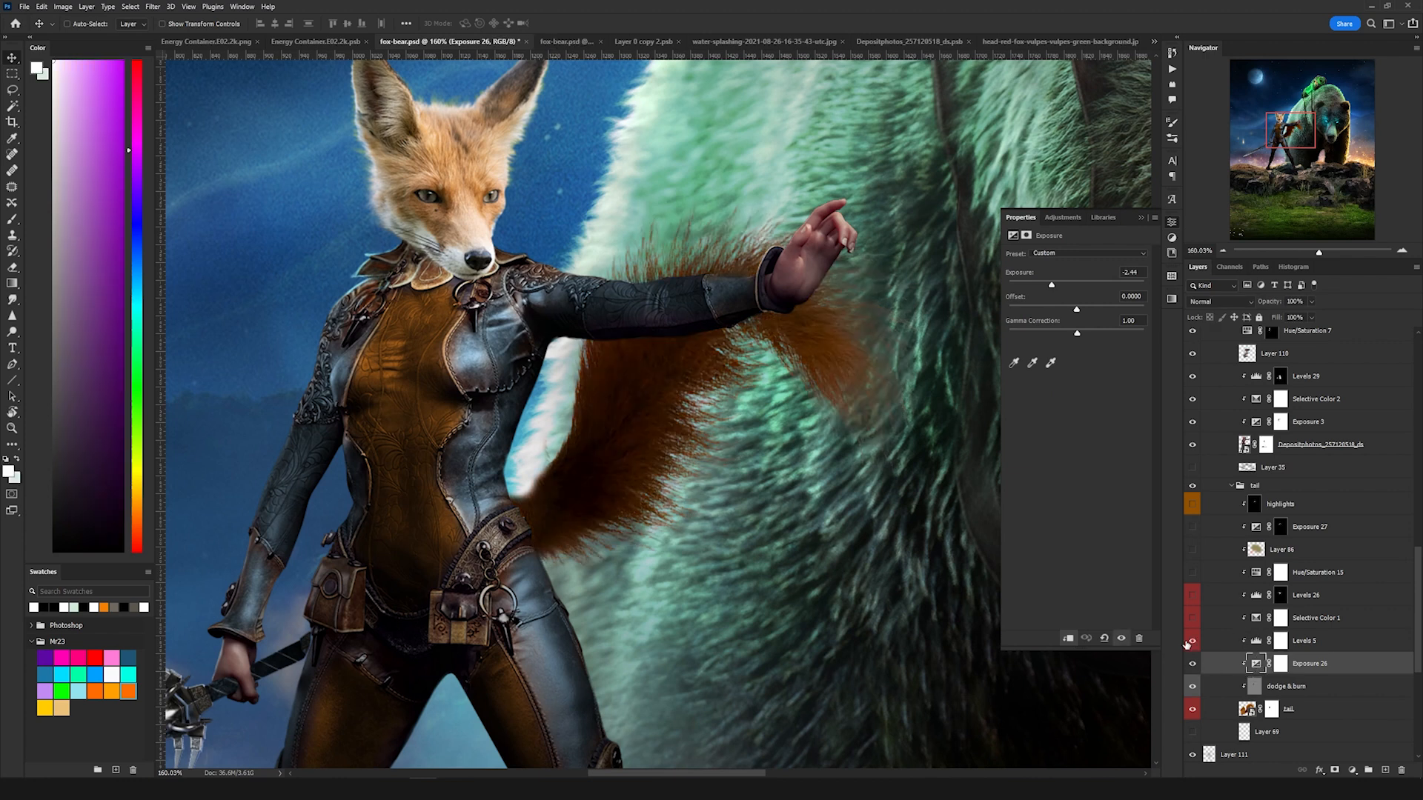
click(1193, 642)
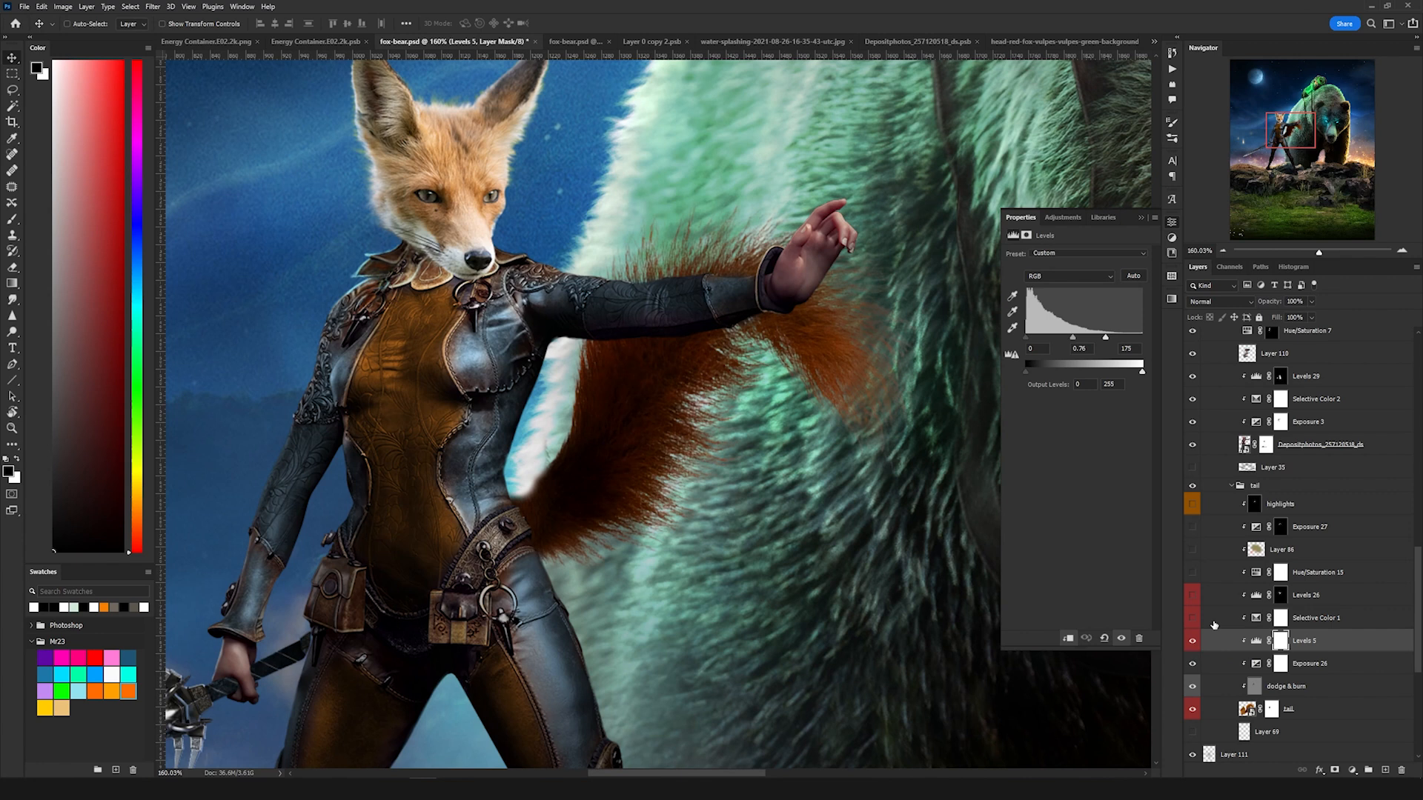
Step: Turn on the Selective Color 1 and Levels 26 adjustments over the tail
click(1192, 620)
click(1319, 621)
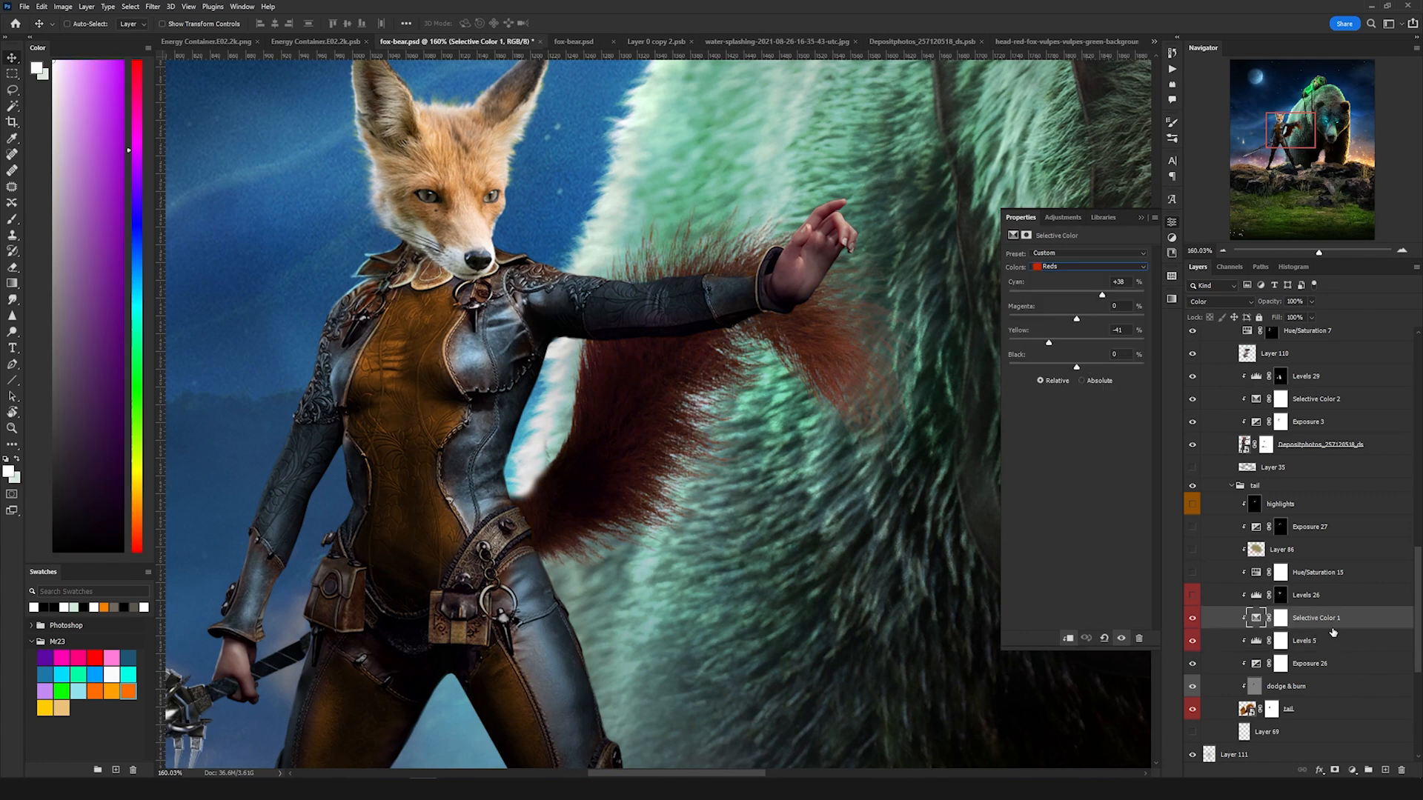
click(1192, 595)
click(1255, 596)
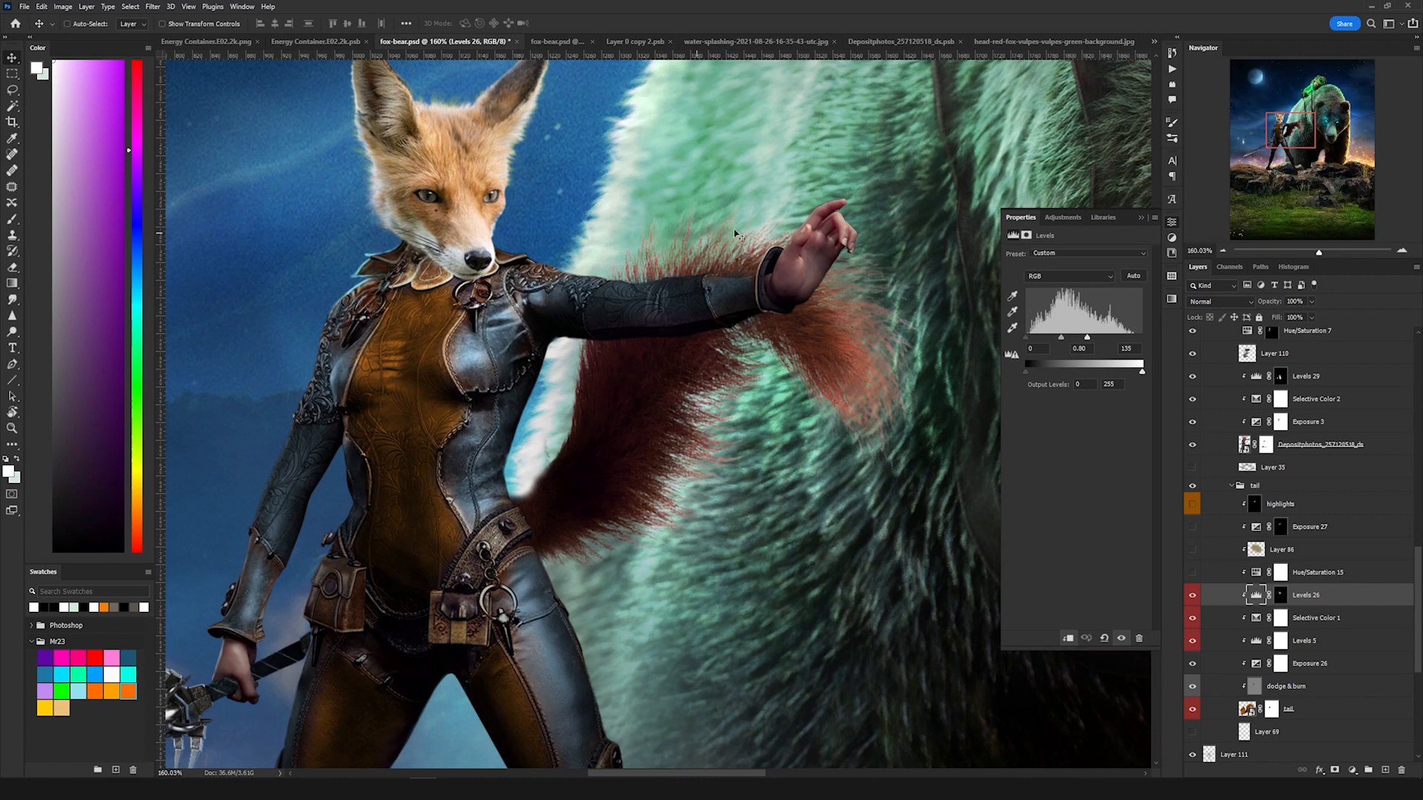
click(1193, 595)
click(1193, 595)
Step: Turn on the Hue/Saturation 15, Layer 86, Exposure 27 and highlights layers to finish the tail's colouring
click(1193, 573)
click(1255, 574)
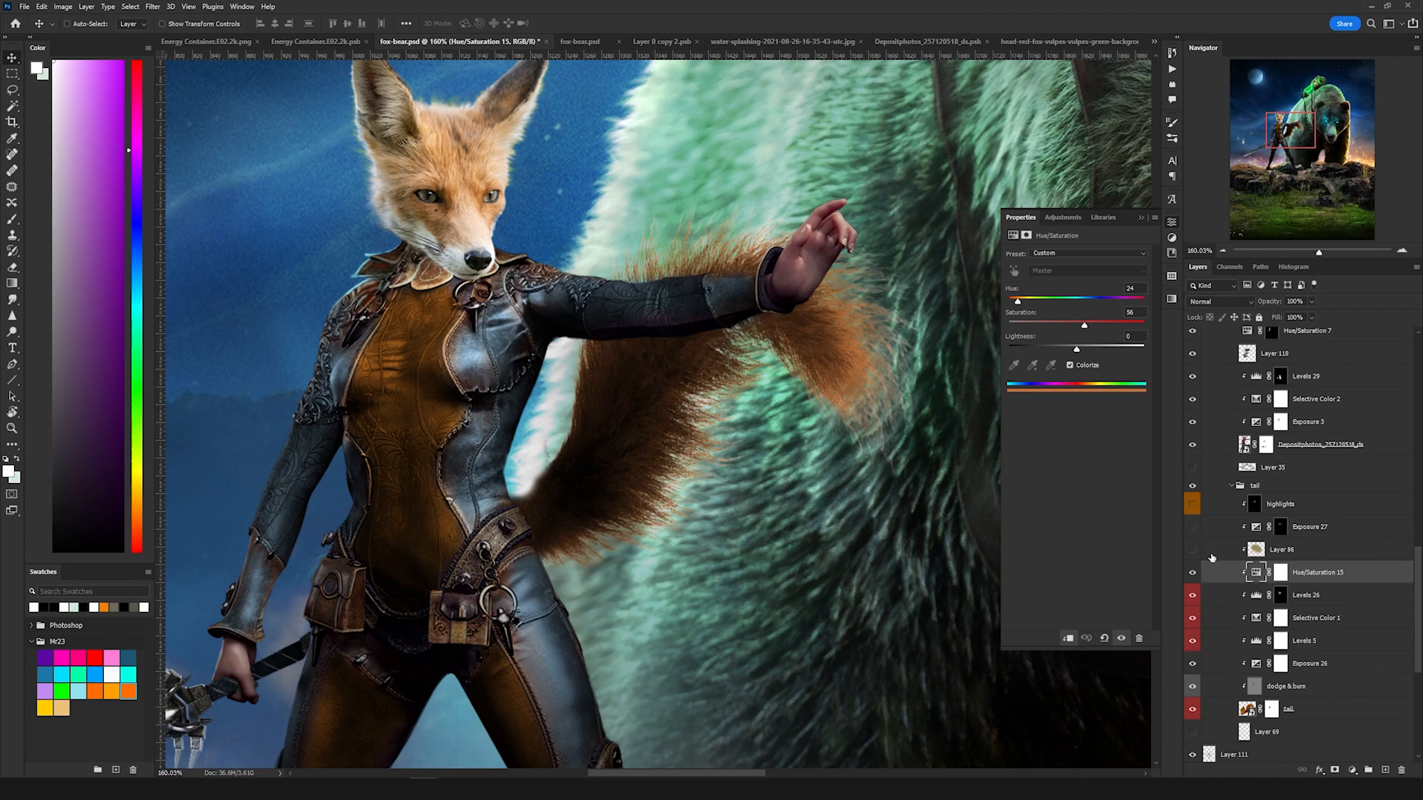
drag(1193, 550, 1193, 527)
click(1324, 529)
click(1256, 527)
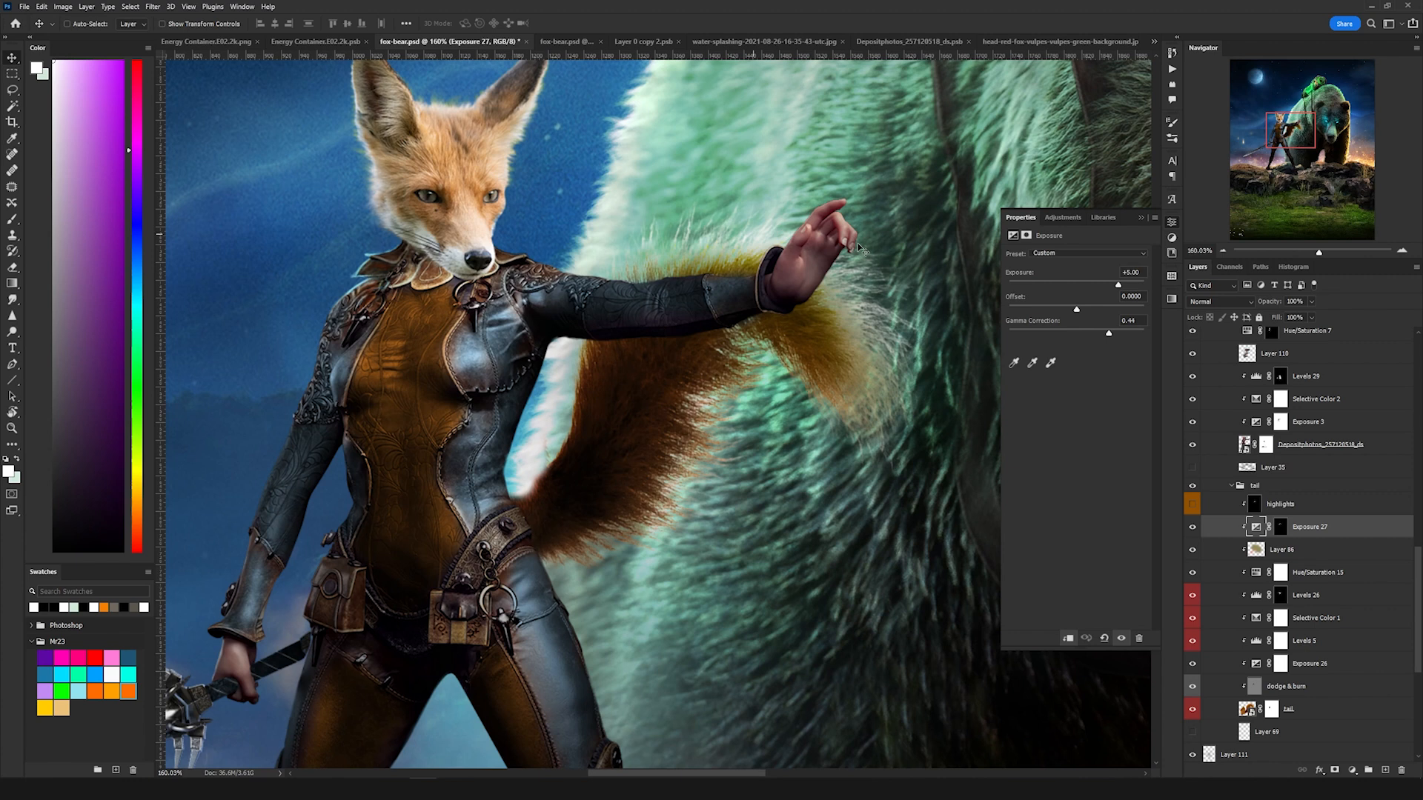
click(1228, 509)
click(1191, 503)
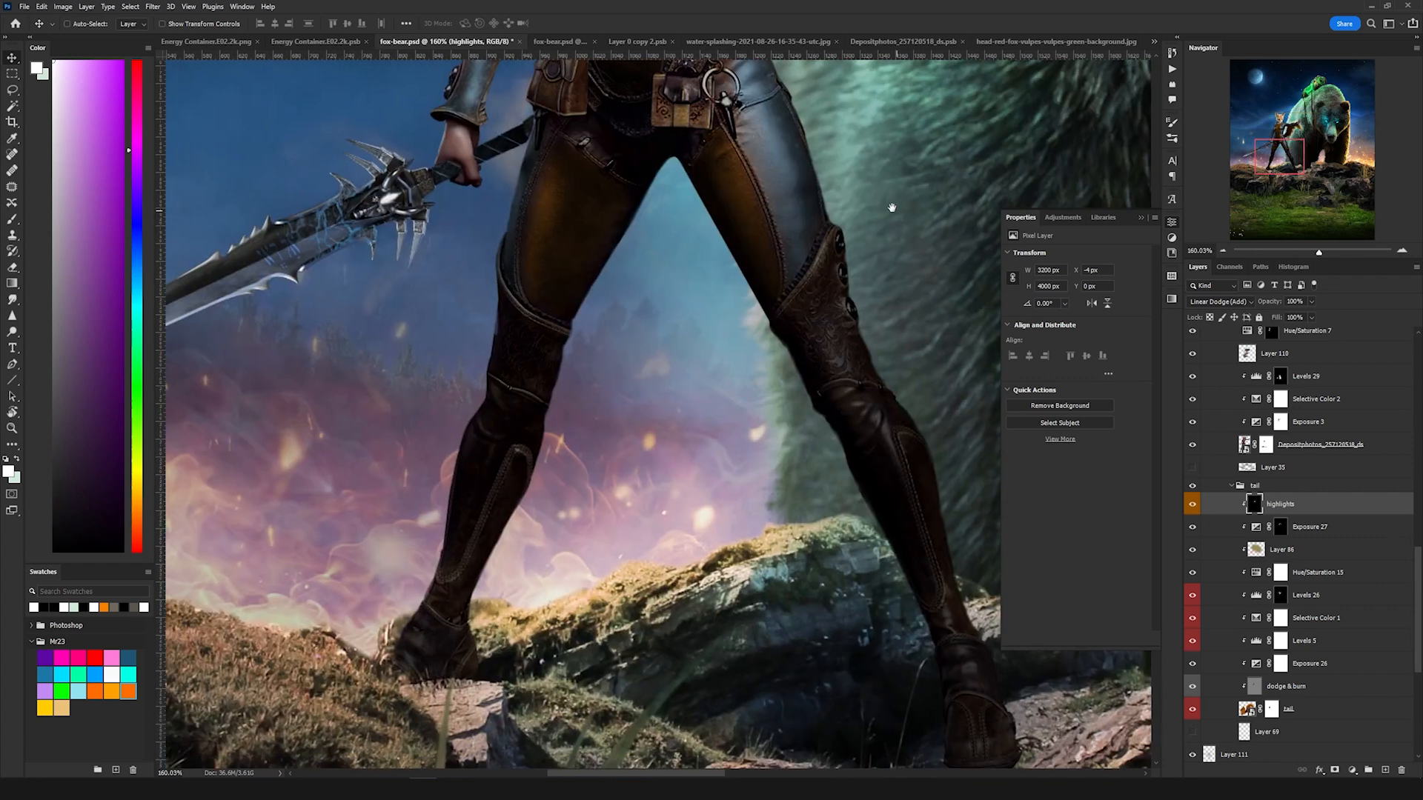
Step: Select the warrior's Layer 35 and Exposure 7, and turn on Layer 21 in the fox head group
drag(891, 207, 904, 149)
click(1289, 467)
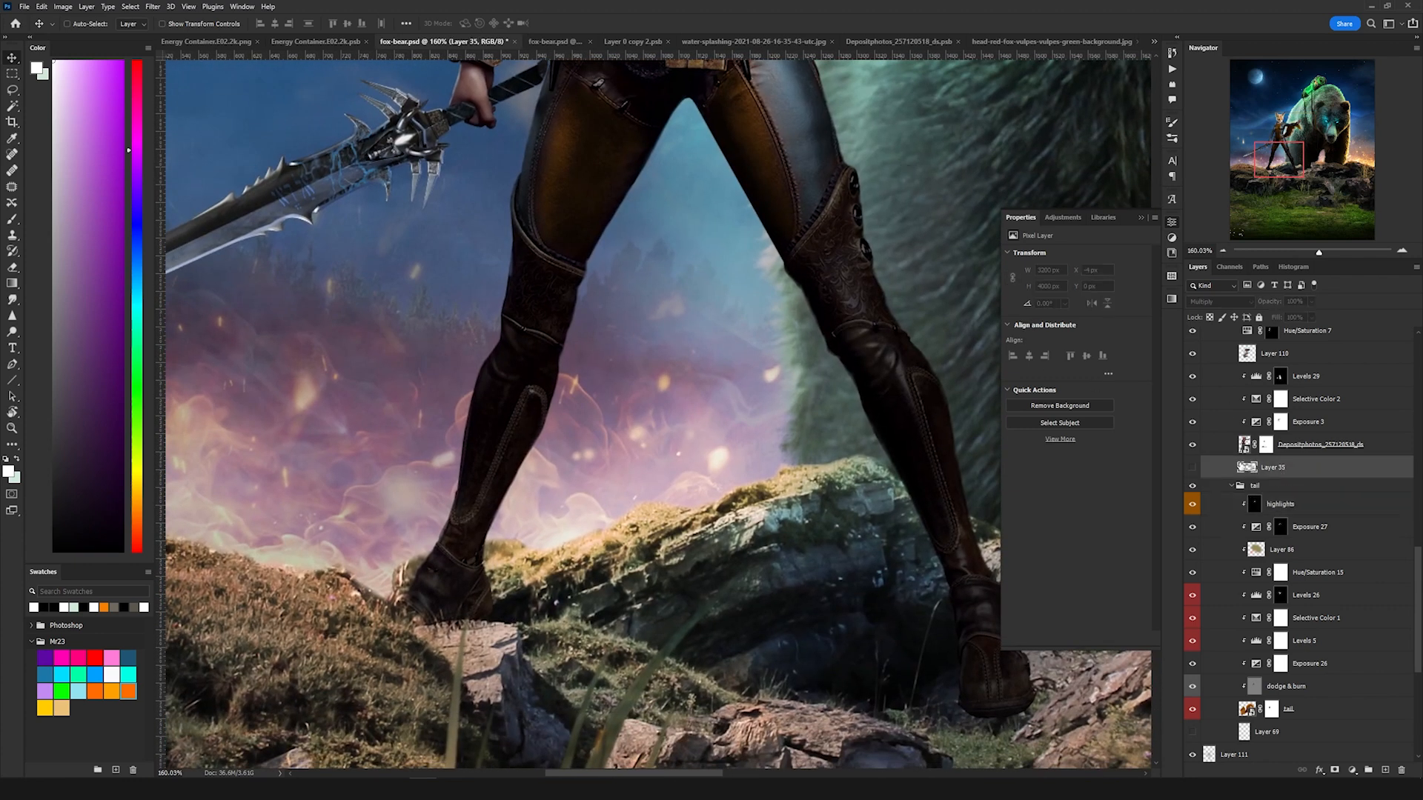
scroll(755, 574, down, 5)
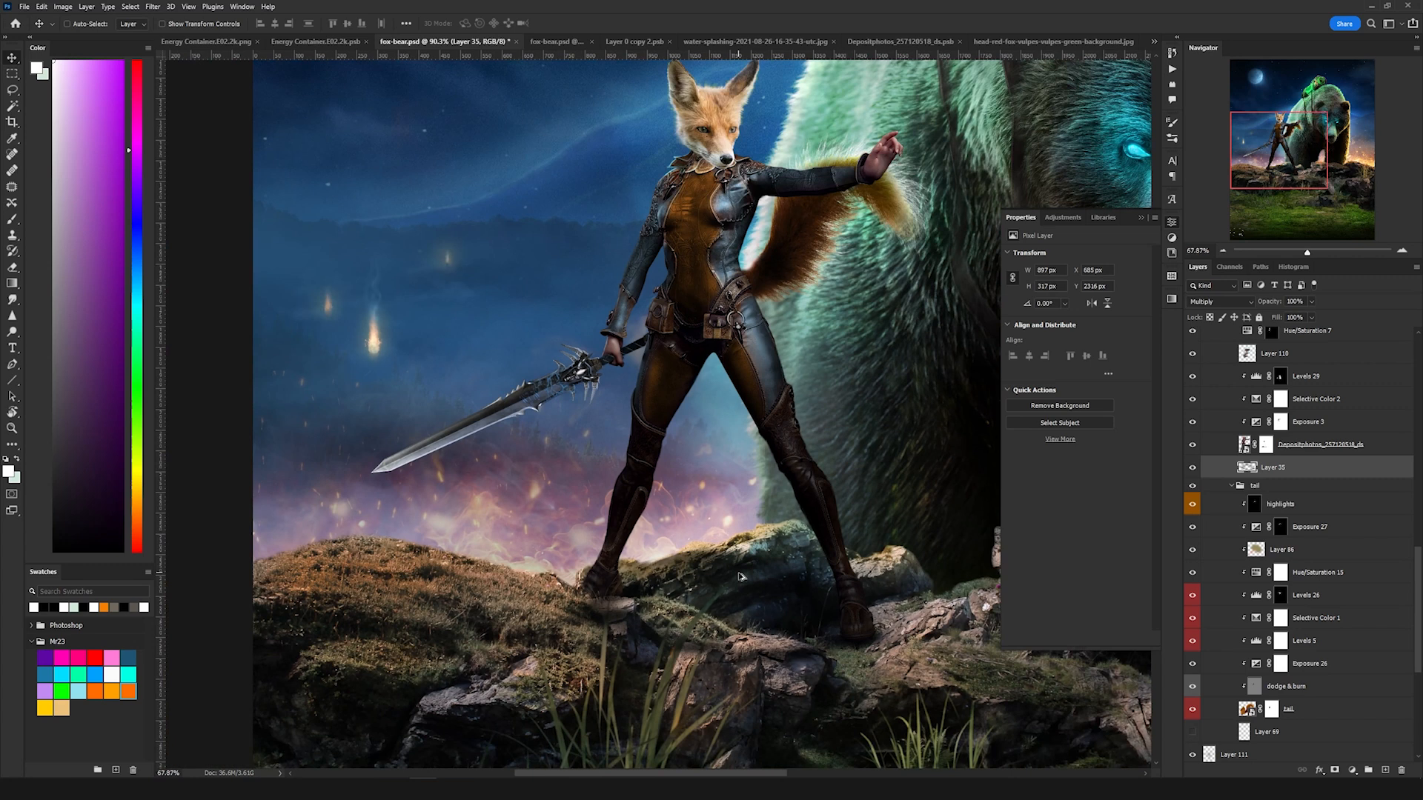
scroll(720, 213, up, 5)
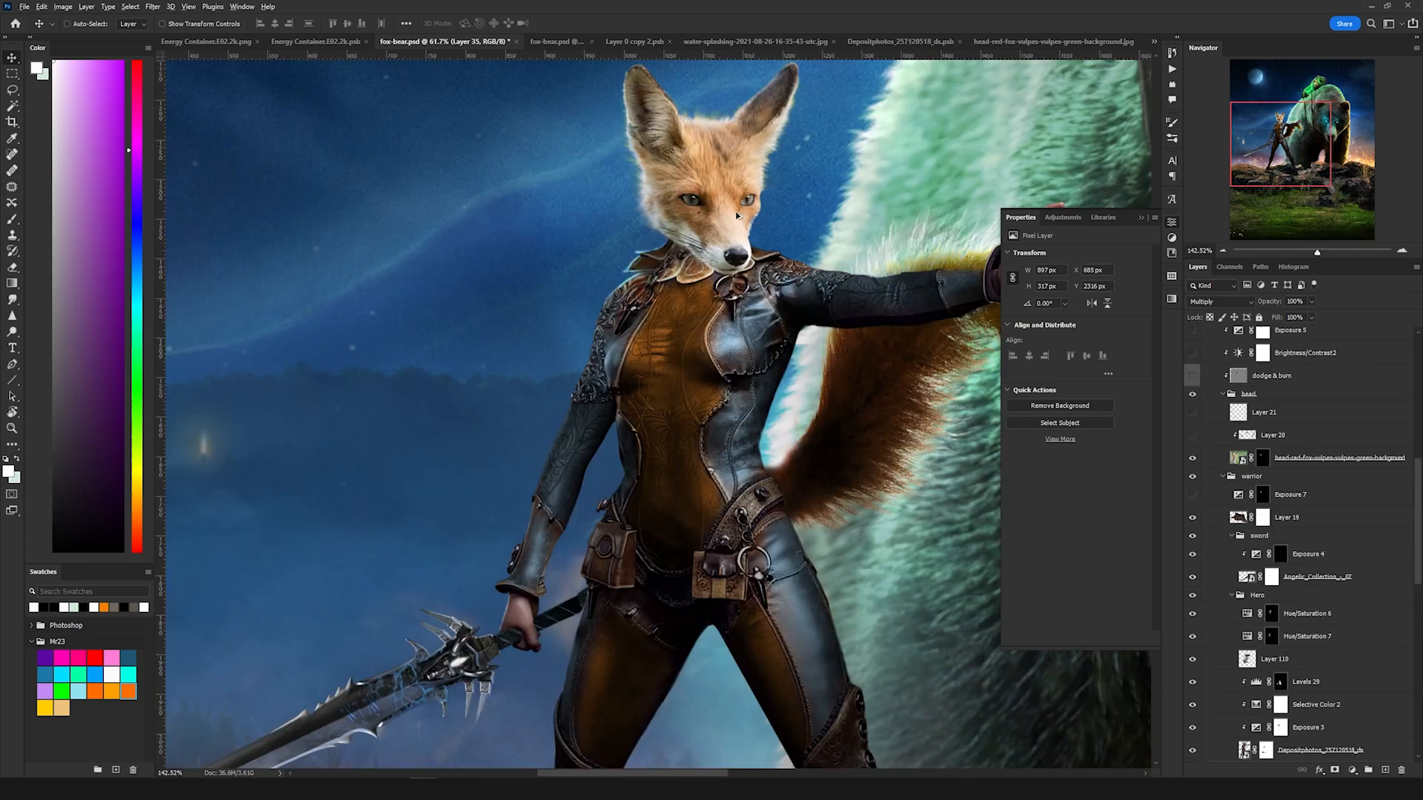
drag(721, 213, 677, 394)
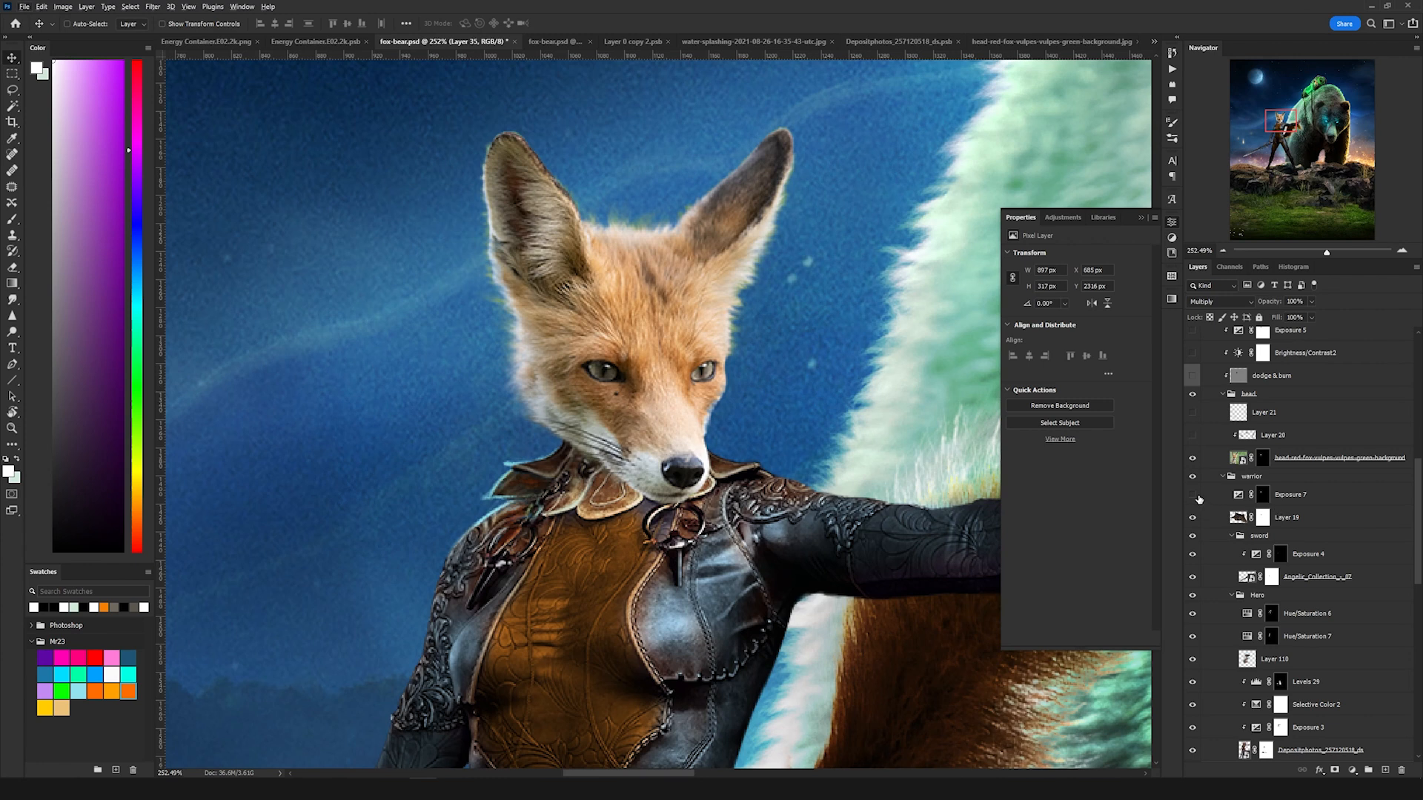
click(1284, 500)
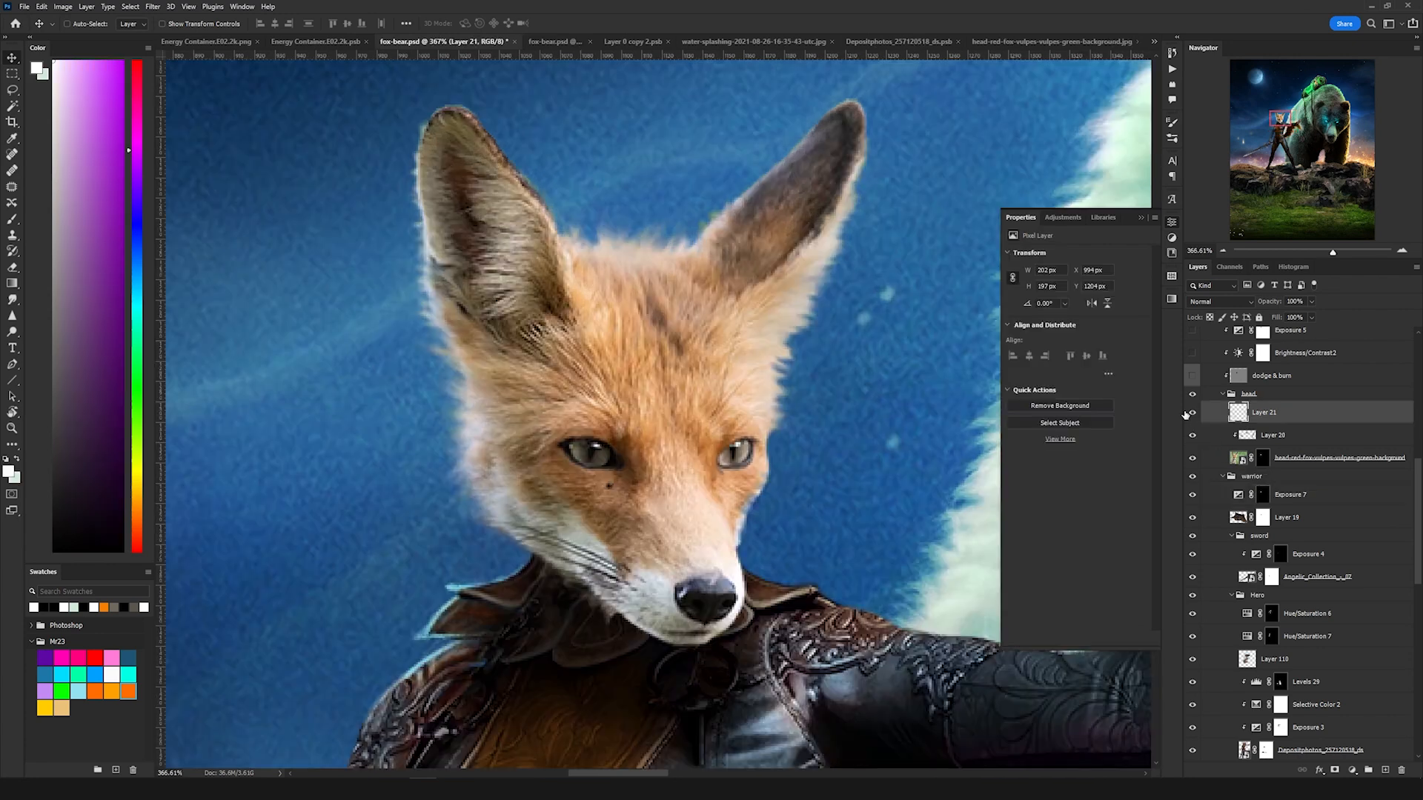
click(1192, 412)
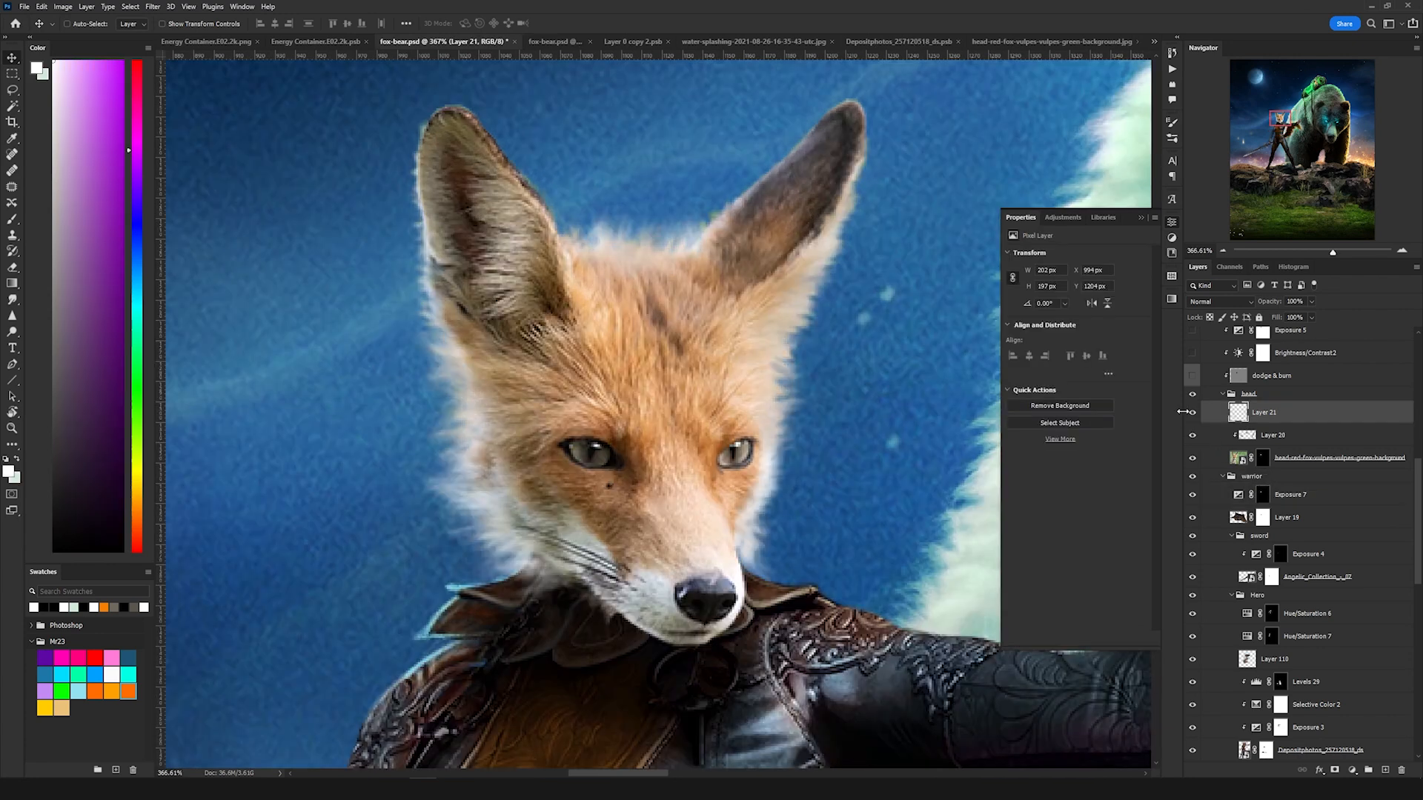
Step: Turn on the Brightness/Contrast 2 and Exposure 5 adjustments in the fox group to darken the head
scroll(706, 434, down, 2)
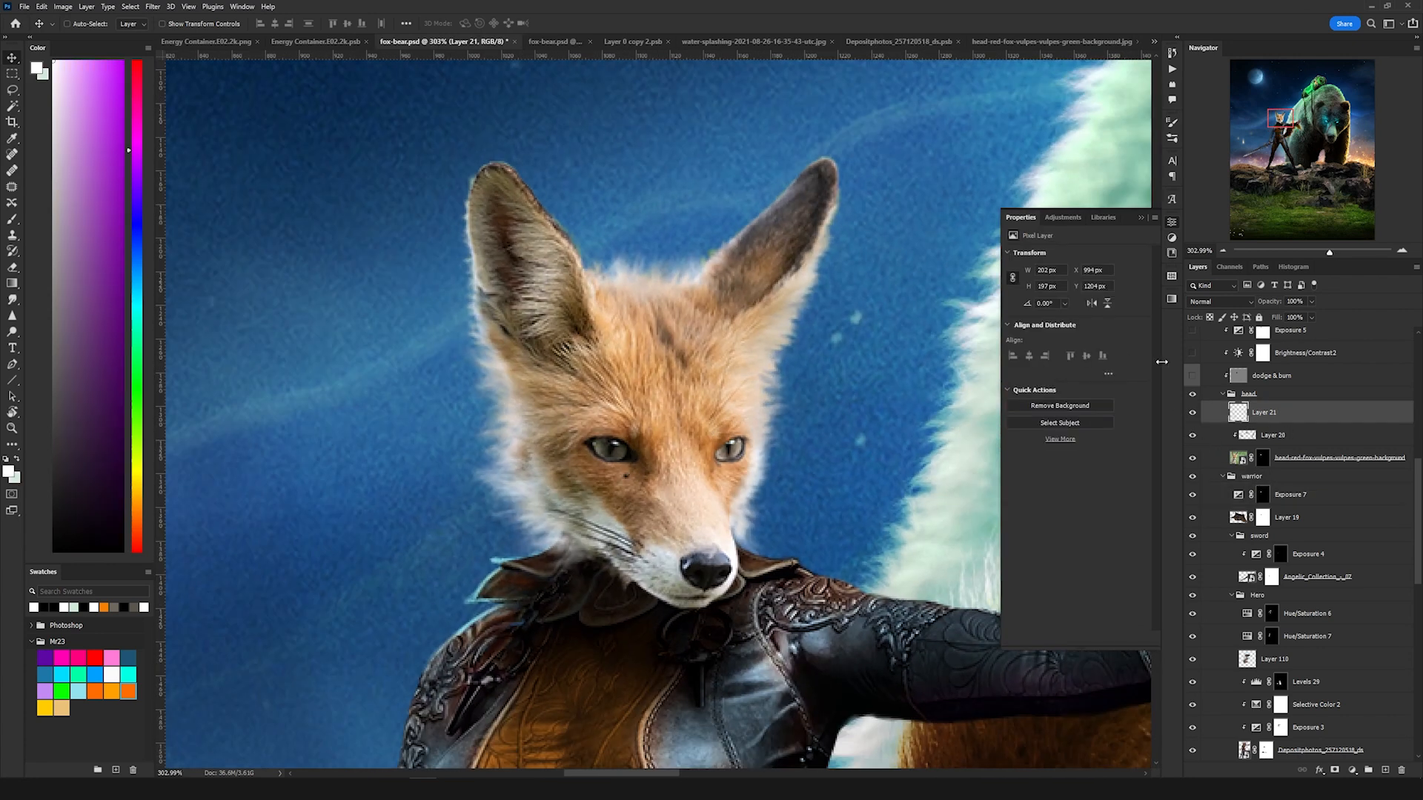
click(1229, 383)
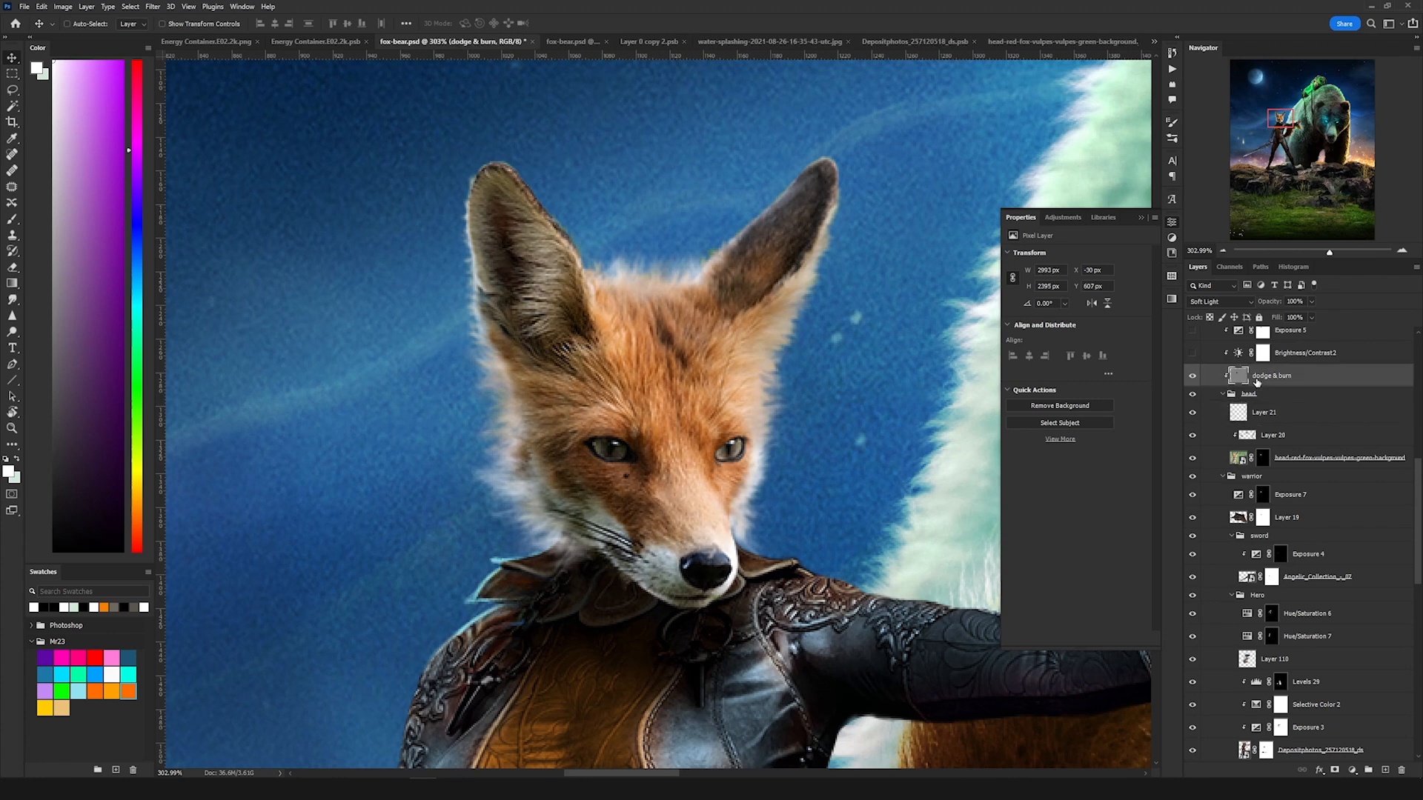
drag(732, 375, 704, 411)
scroll(1276, 399, up, 1)
click(1304, 423)
click(1192, 422)
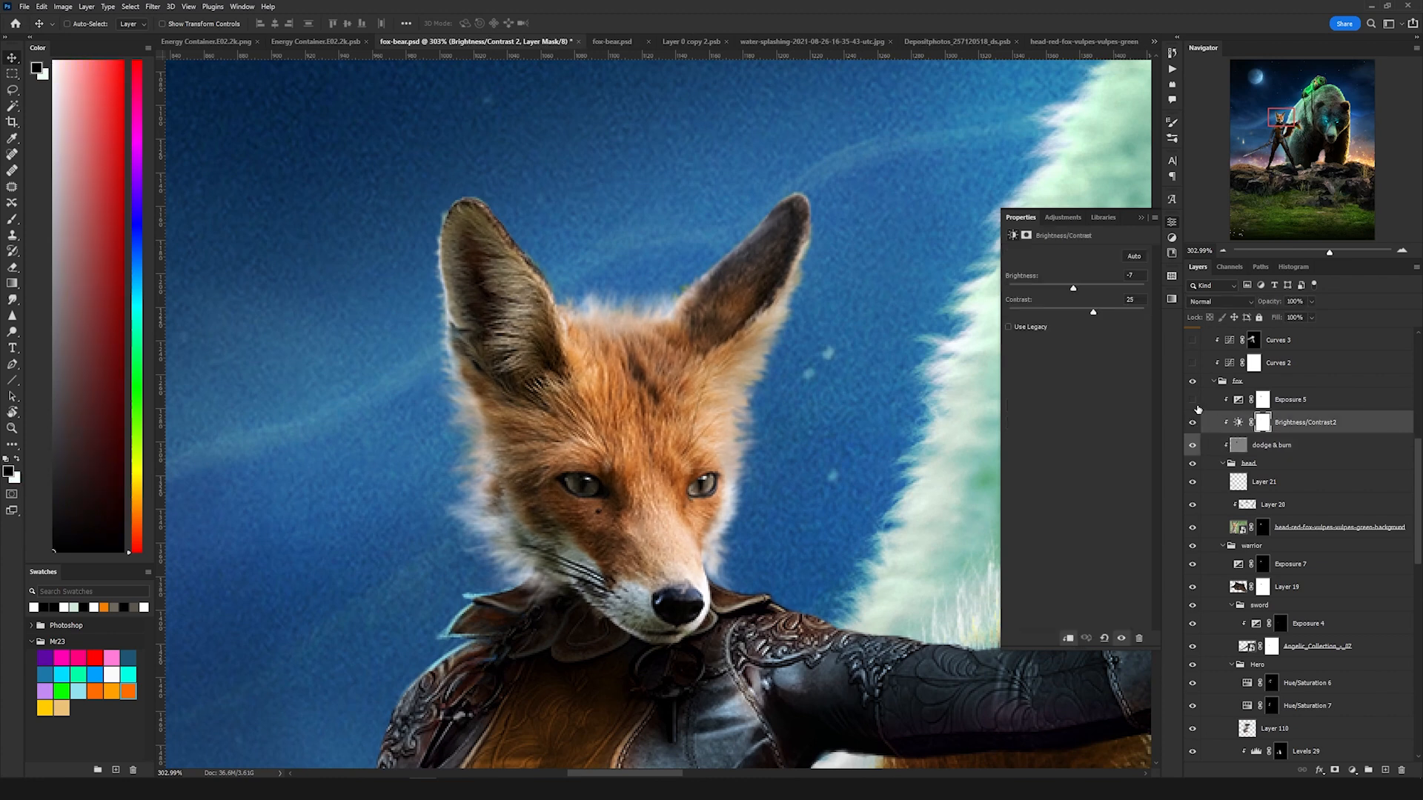
click(1192, 400)
click(1241, 405)
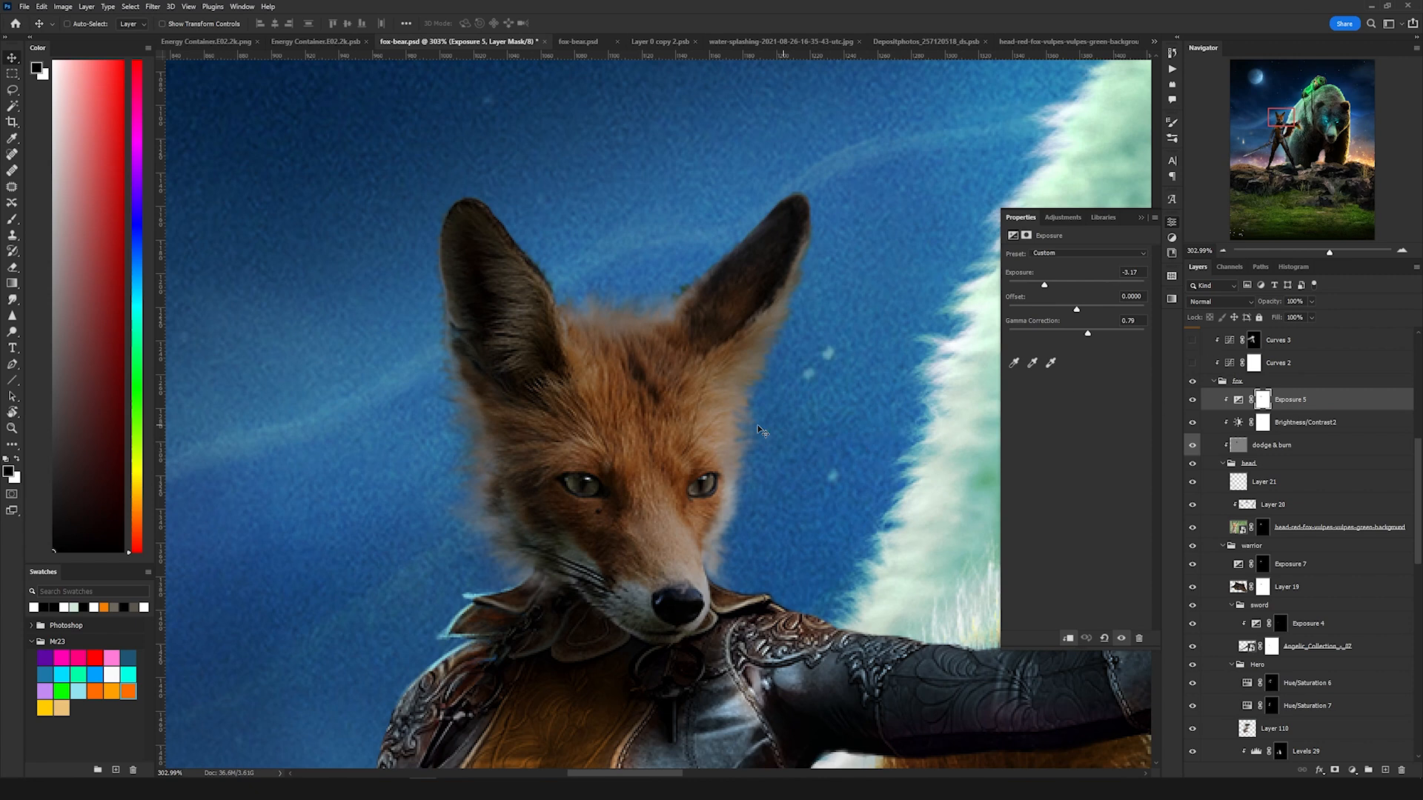
Step: Open the Curves 2 adjustment in the FOX group and review its Red, Green and Blue channel curves
scroll(1215, 518, up, 2)
click(1222, 520)
click(1213, 520)
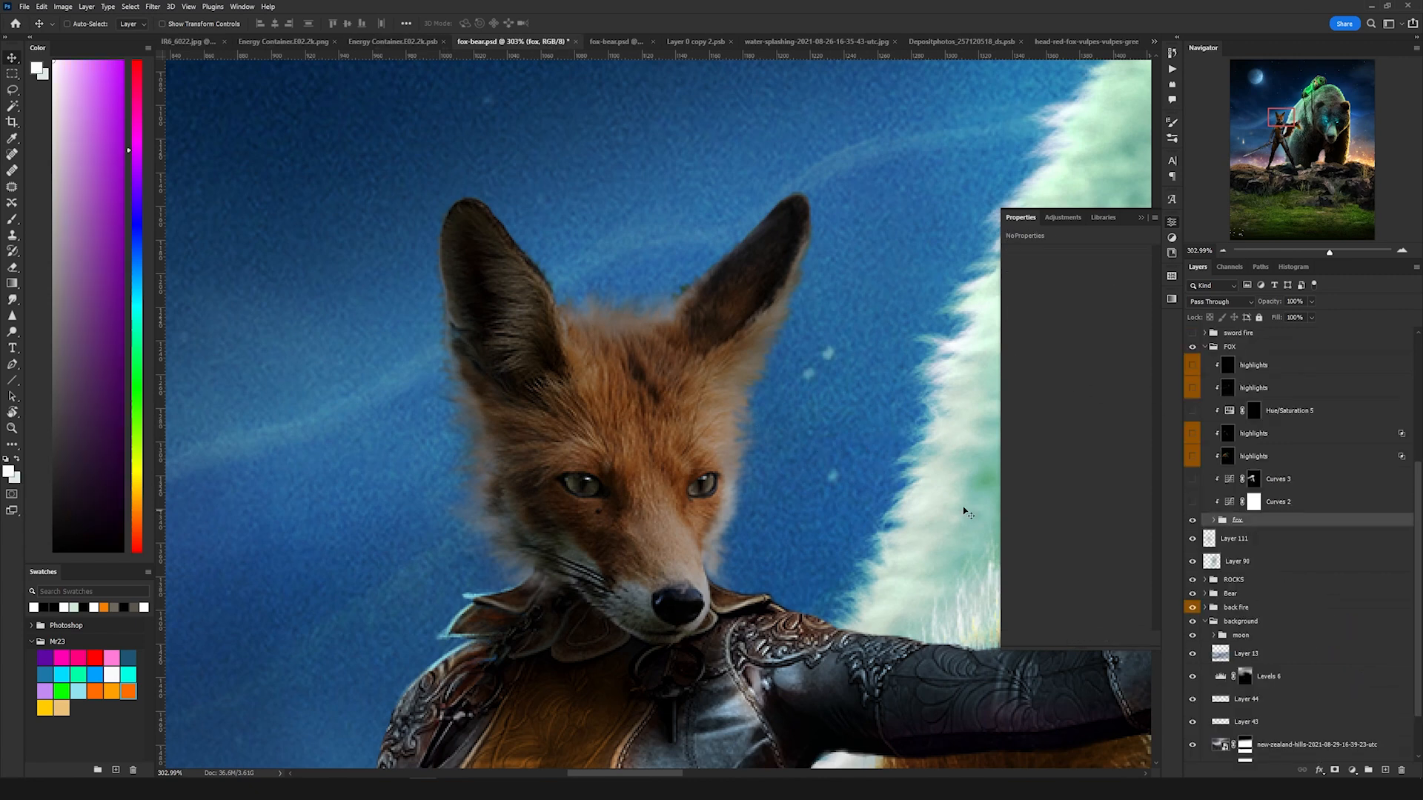
scroll(747, 453, down, 5)
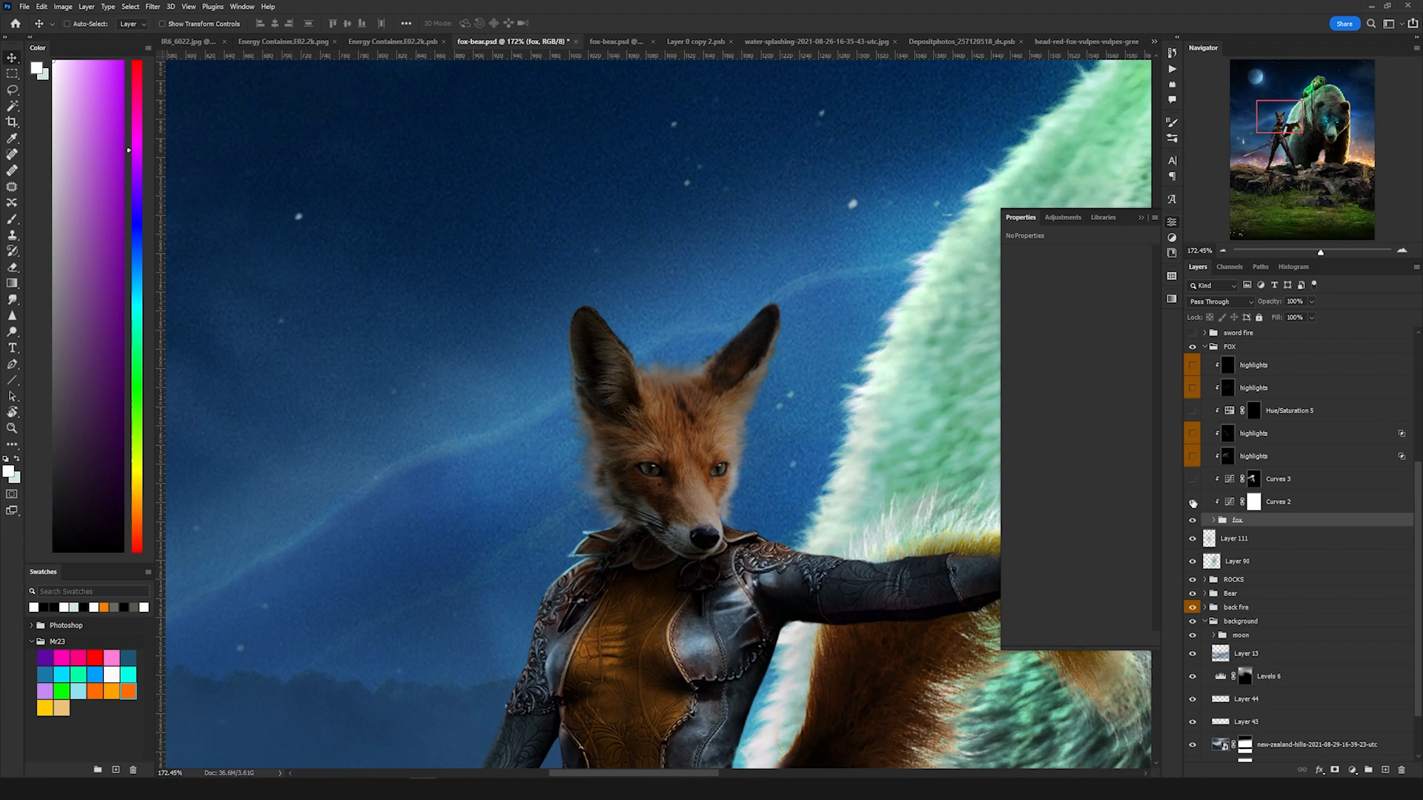
click(1230, 504)
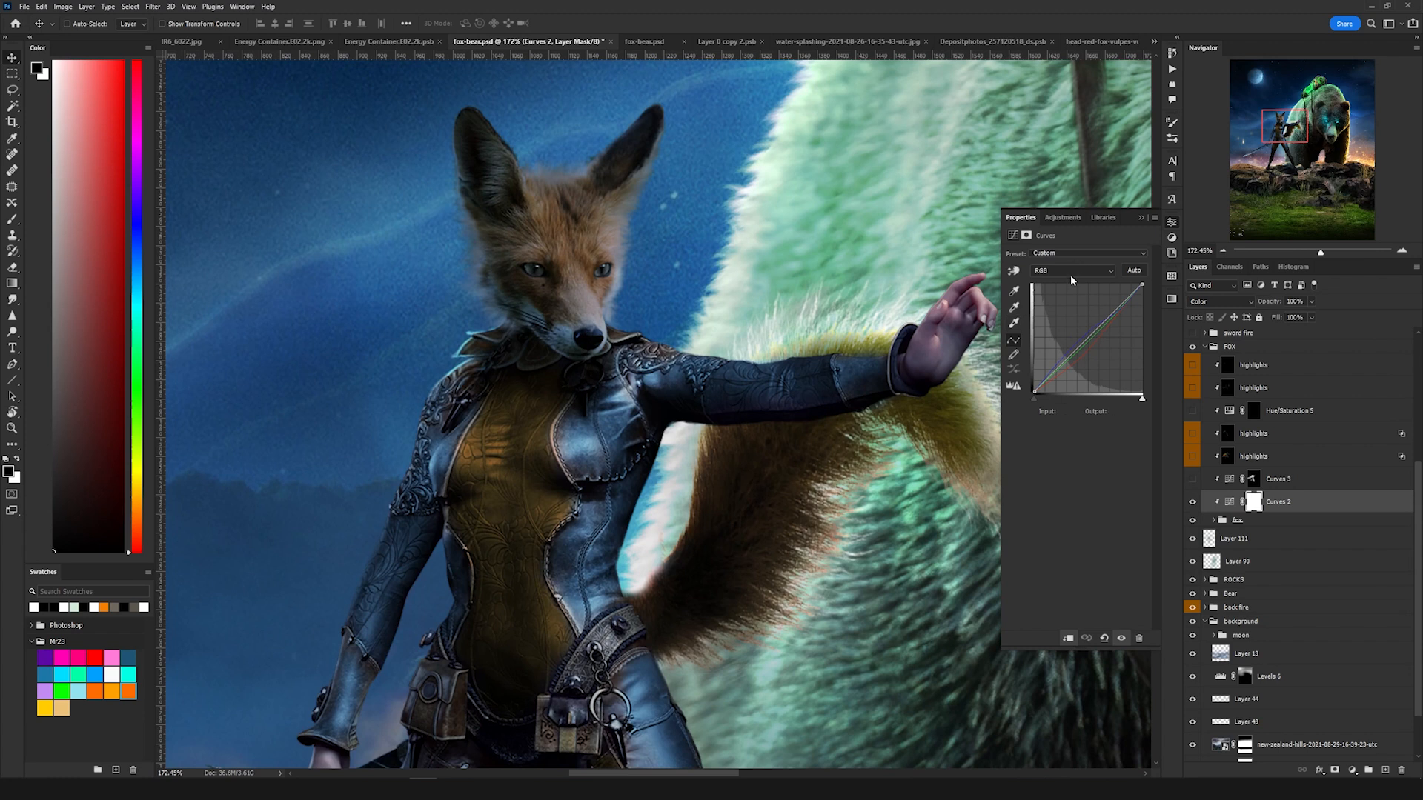
click(1071, 271)
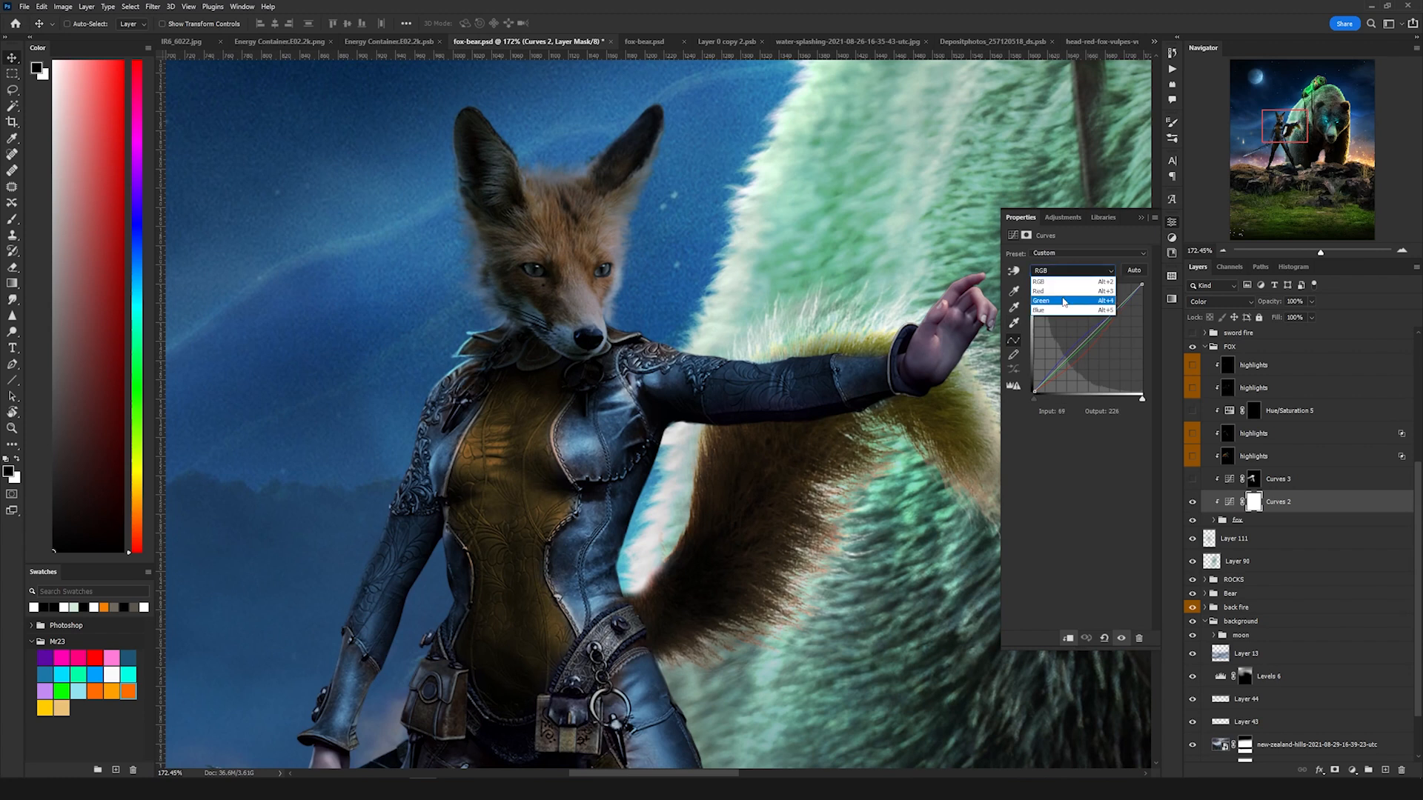
click(1052, 291)
click(1066, 271)
click(1058, 301)
click(1065, 271)
click(1059, 311)
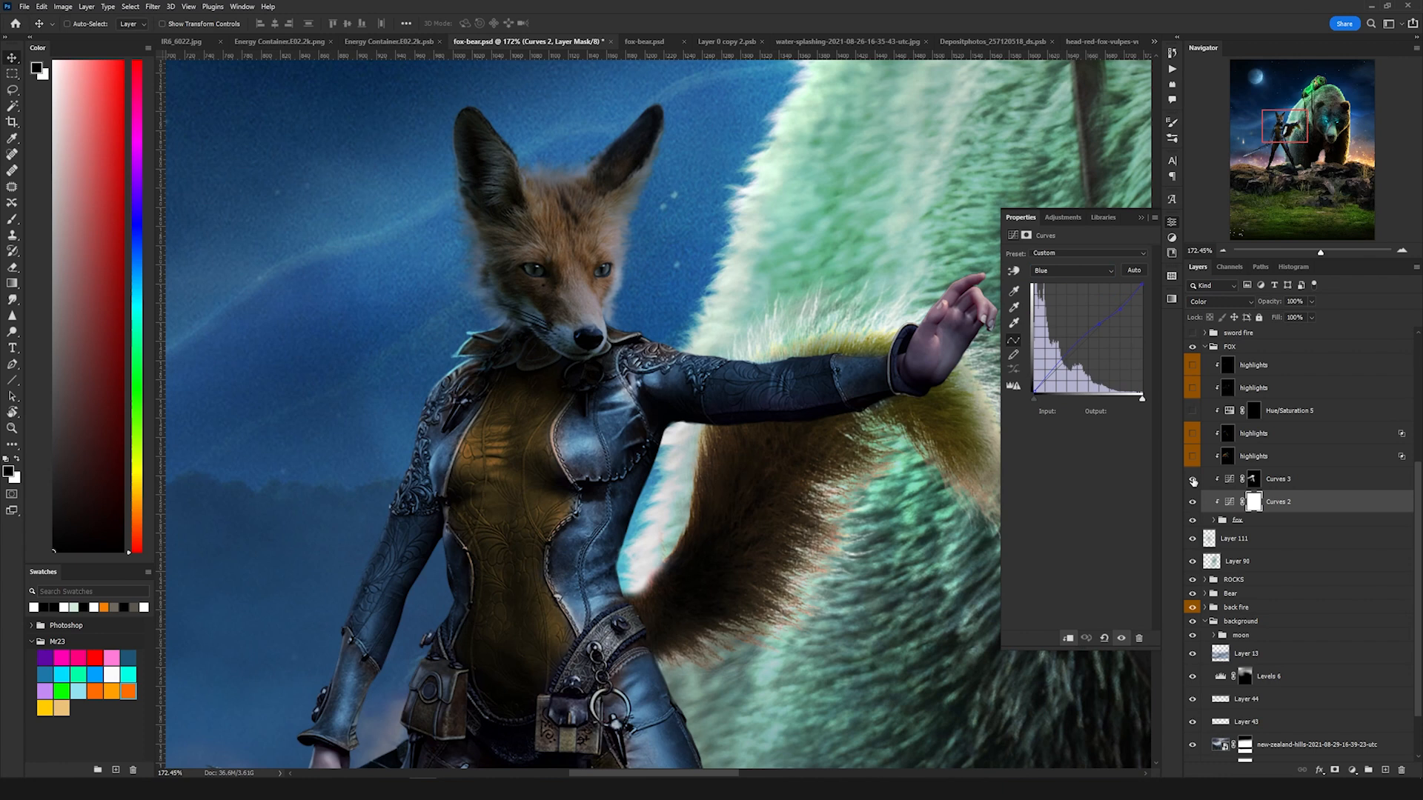
Step: Turn on the Curves 3 adjustment in the FOX group
click(1192, 479)
click(1234, 481)
click(1232, 481)
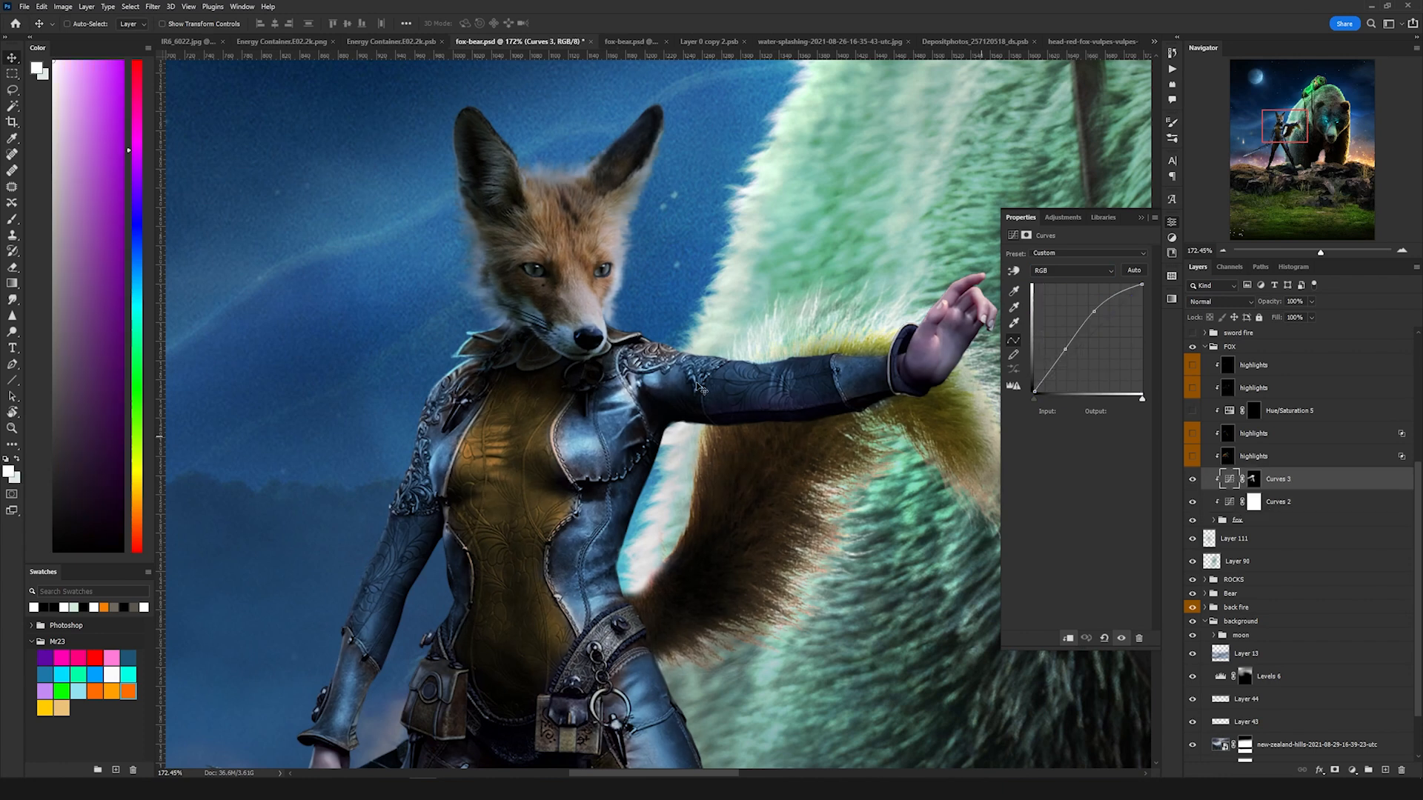
scroll(630, 384, down, 3)
scroll(664, 291, down, 4)
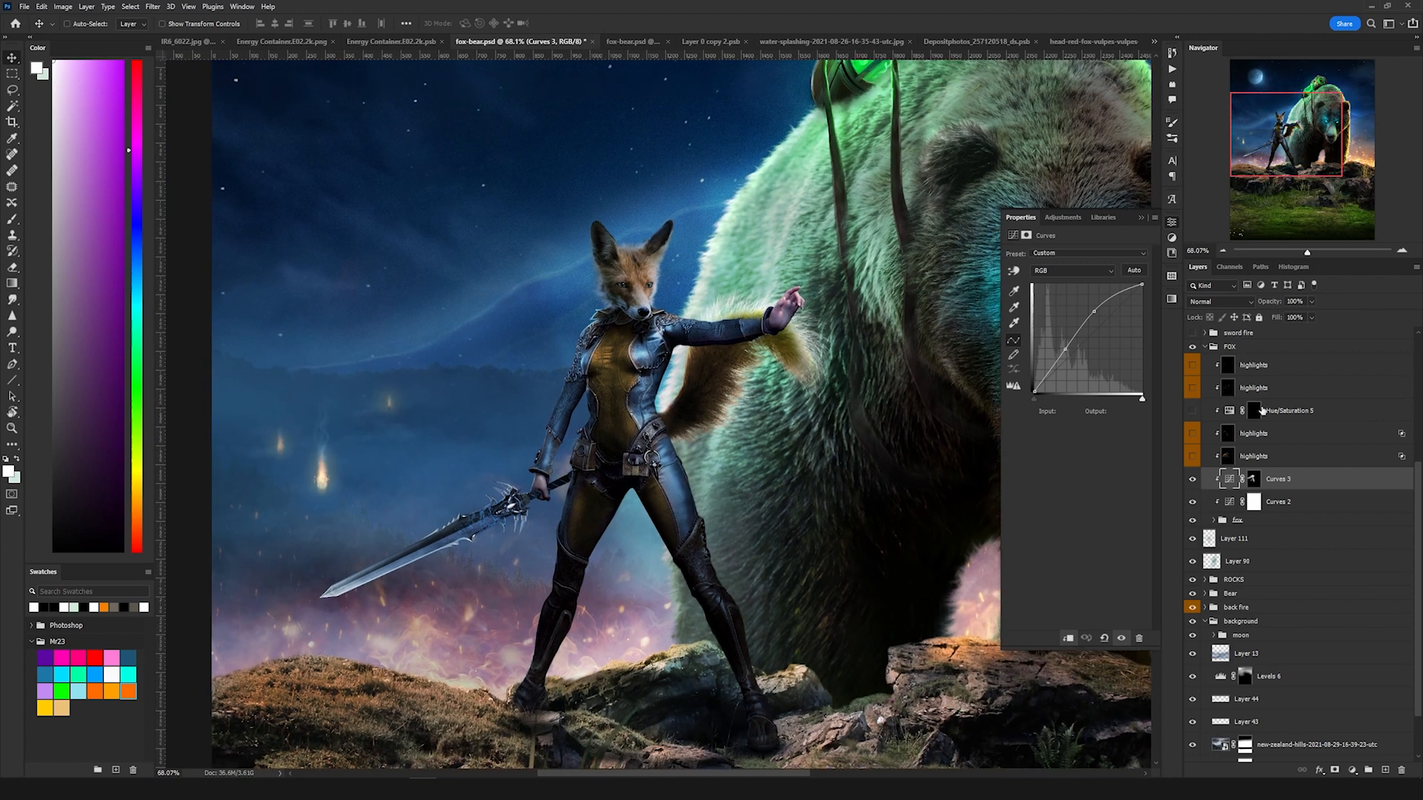
Step: Turn on the two lower highlights layers in the FOX group to make the eyes glow
click(1192, 456)
click(1226, 456)
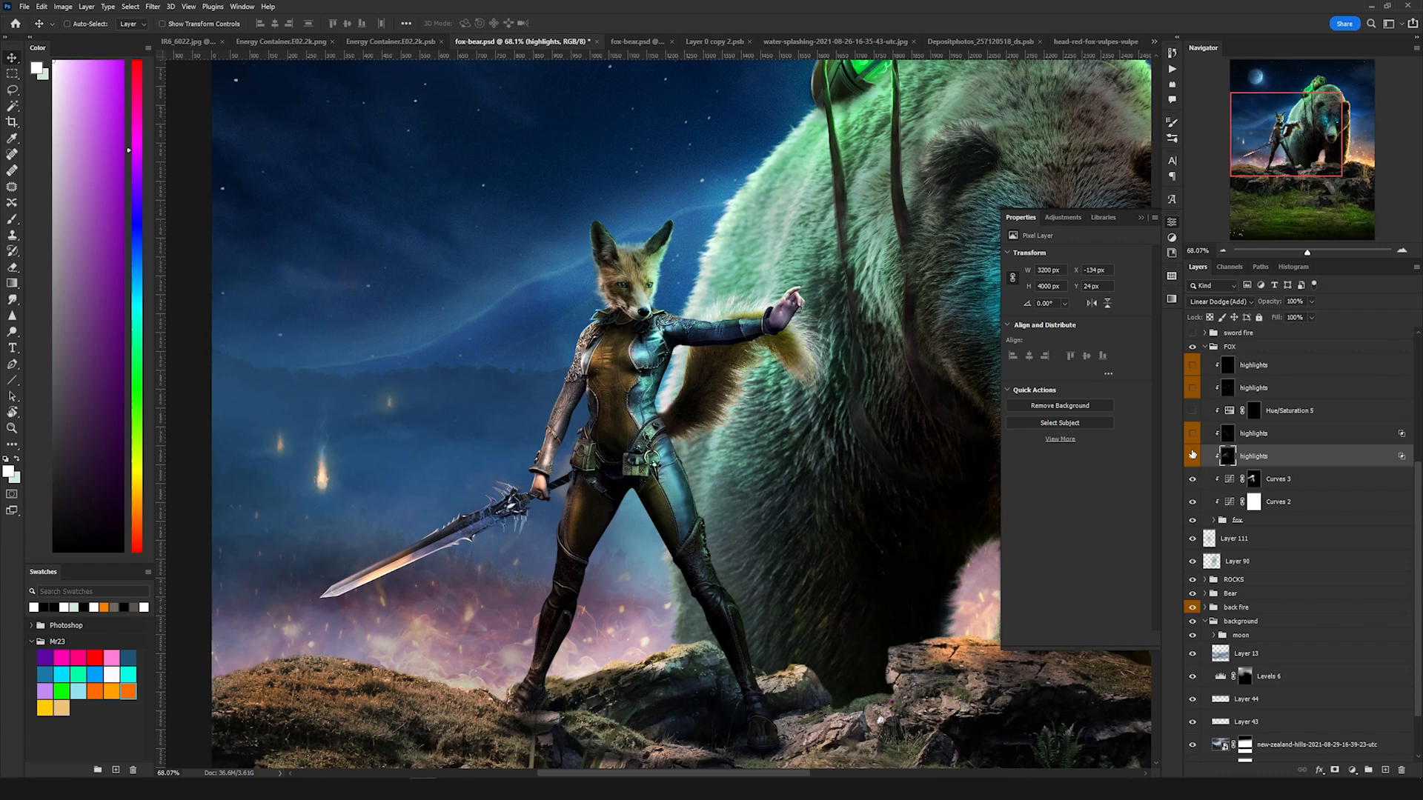
click(1192, 455)
click(1192, 455)
click(1192, 434)
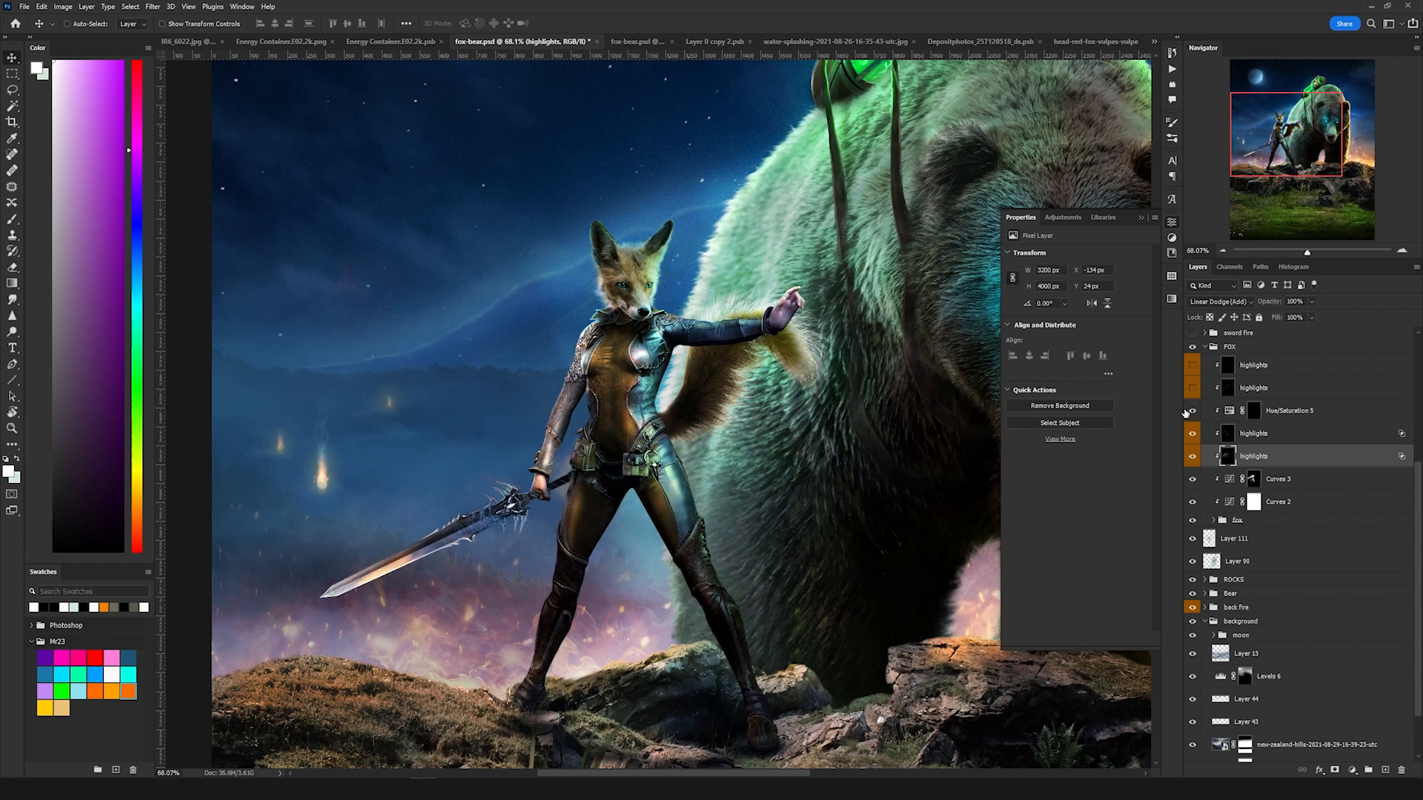
scroll(630, 251, up, 6)
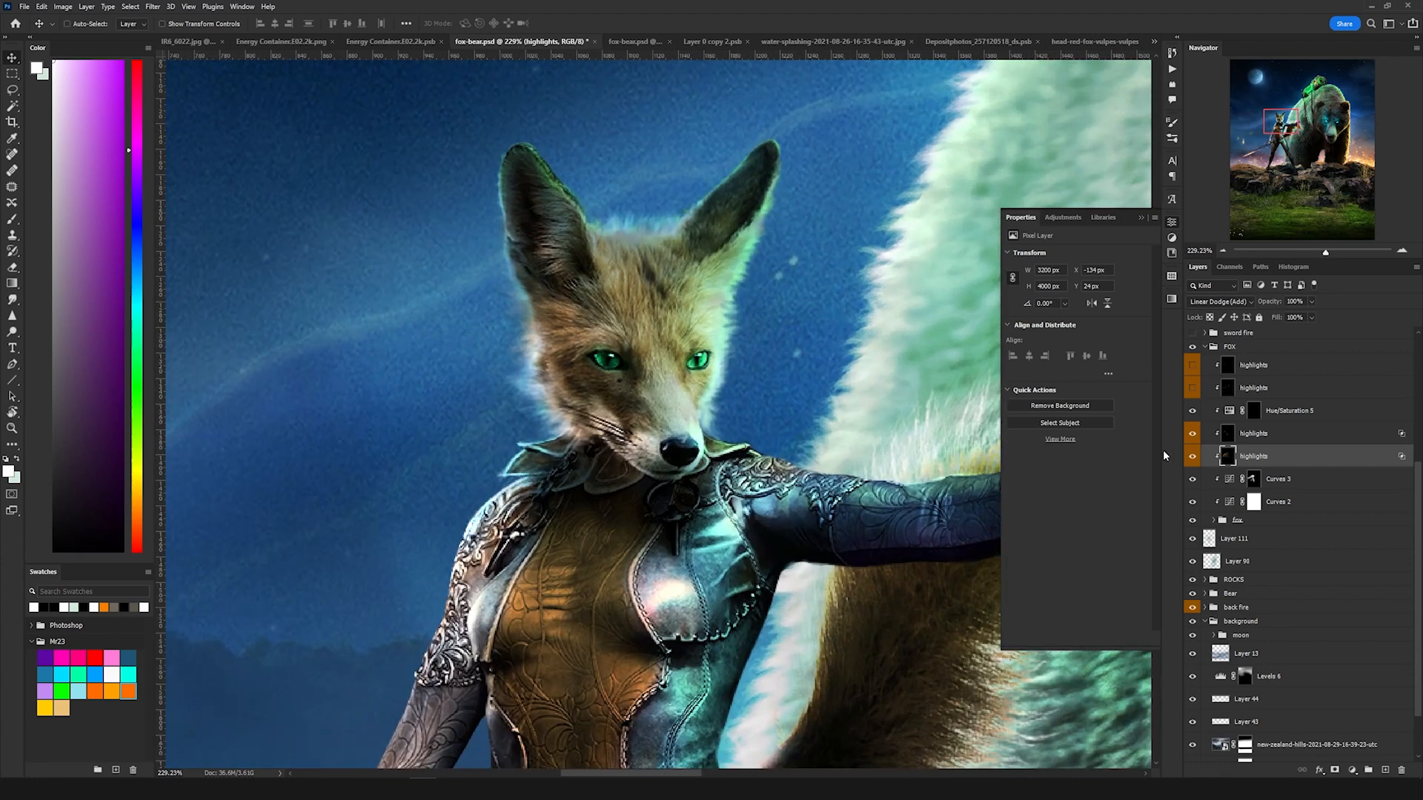
Step: Turn on the Hue/Saturation 5 adjustment and the highlights layer above it in the FOX group
click(1192, 411)
click(1192, 388)
scroll(678, 332, down, 5)
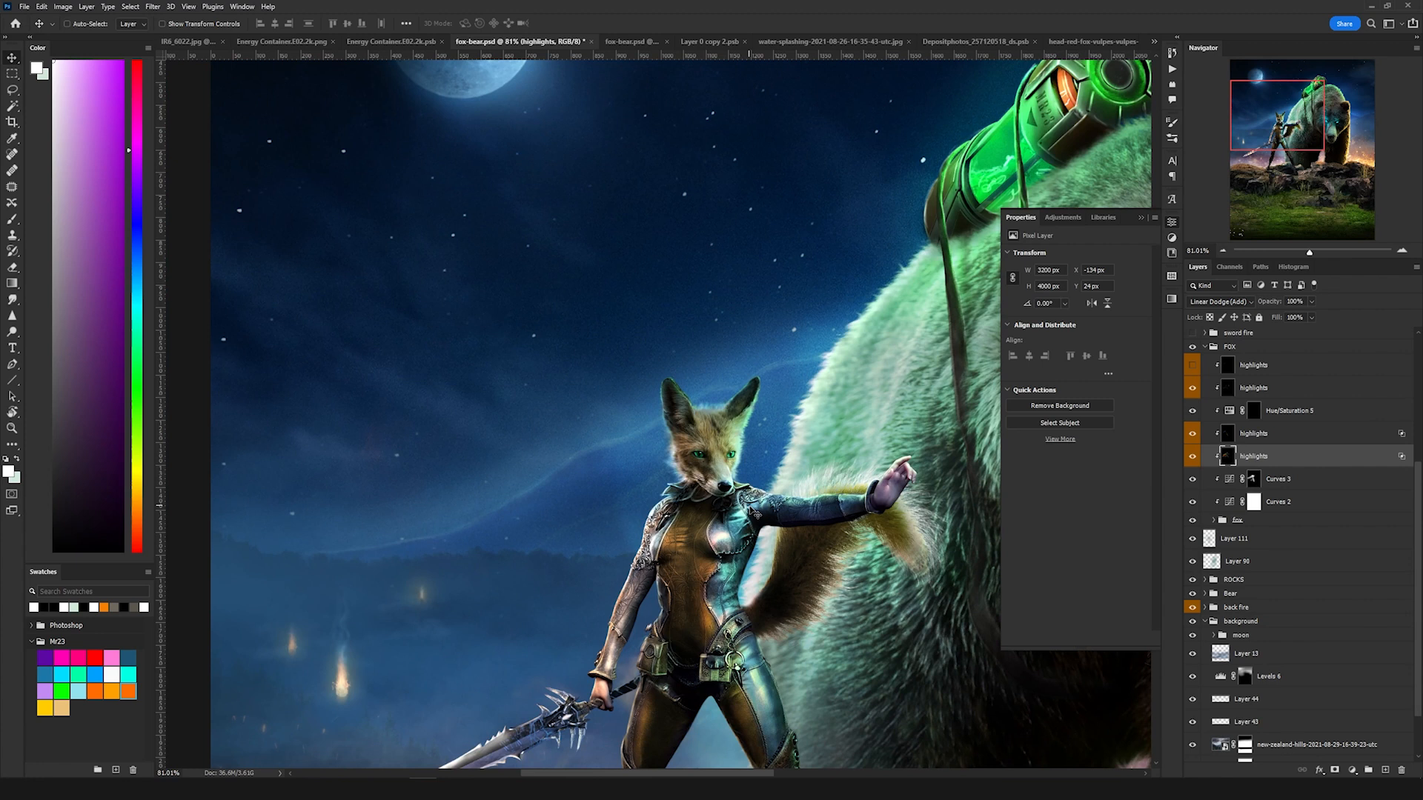
click(1297, 385)
click(1193, 388)
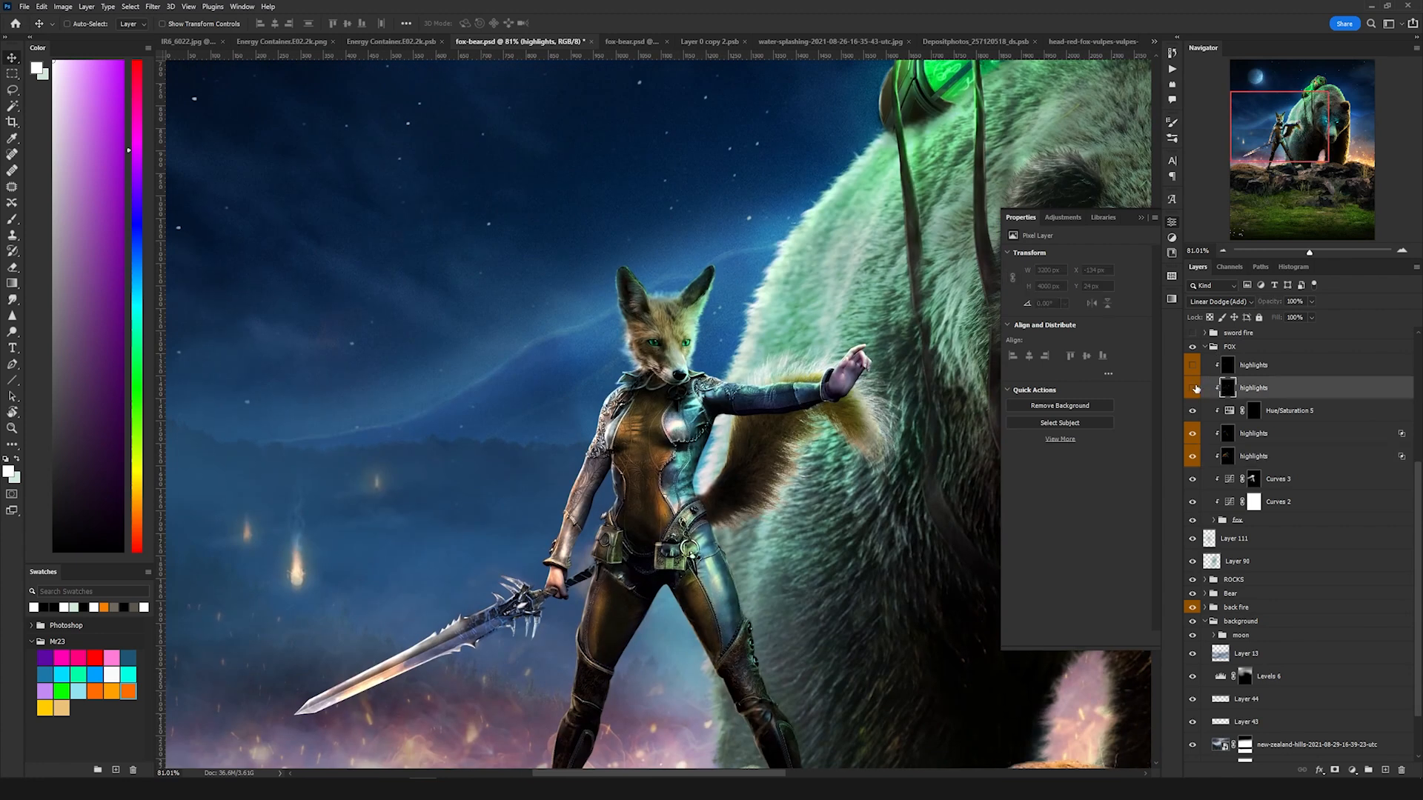
click(1192, 387)
drag(824, 539, 800, 386)
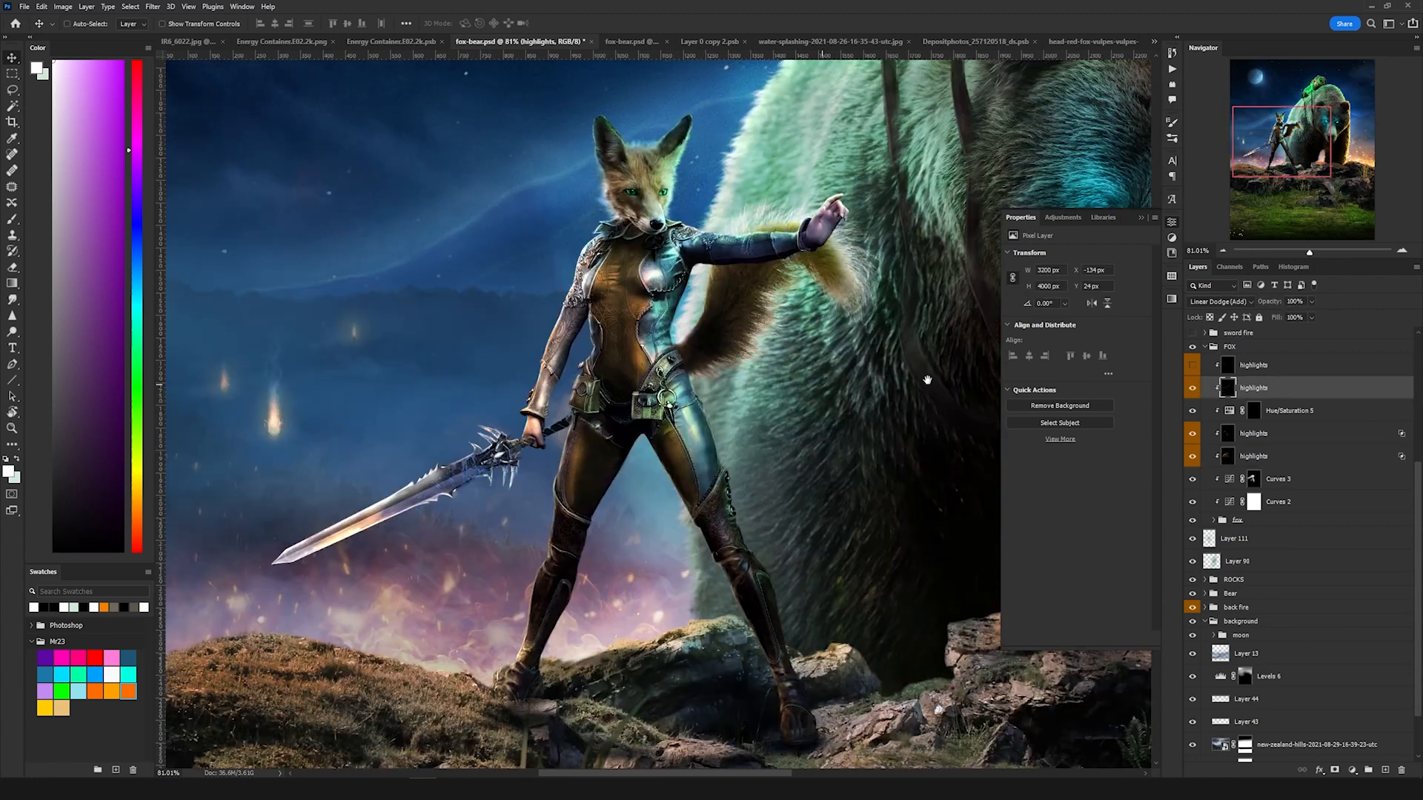
Step: Turn on the topmost highlights layer in the FOX group
click(1192, 365)
click(1236, 370)
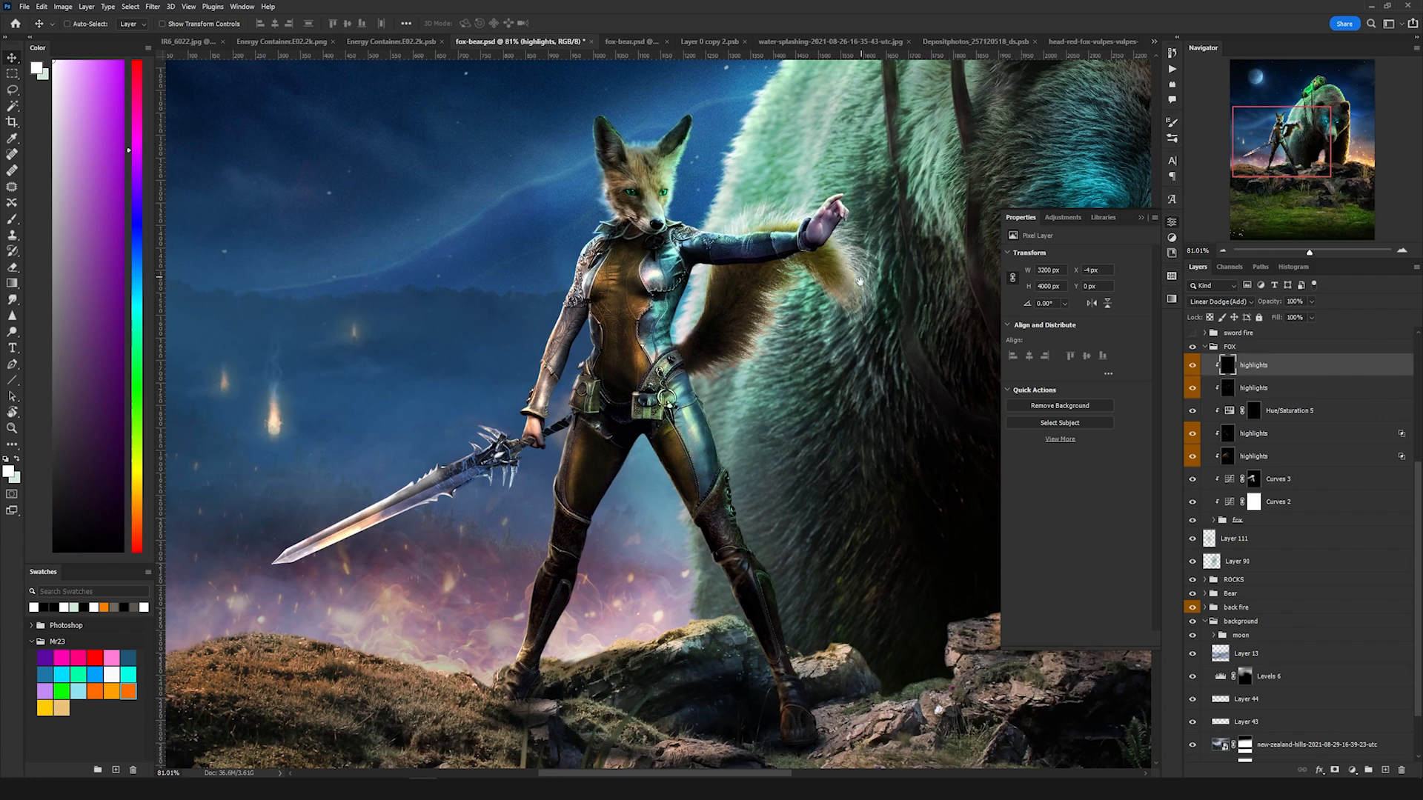
drag(861, 279, 818, 425)
drag(532, 540, 692, 387)
scroll(561, 485, up, 5)
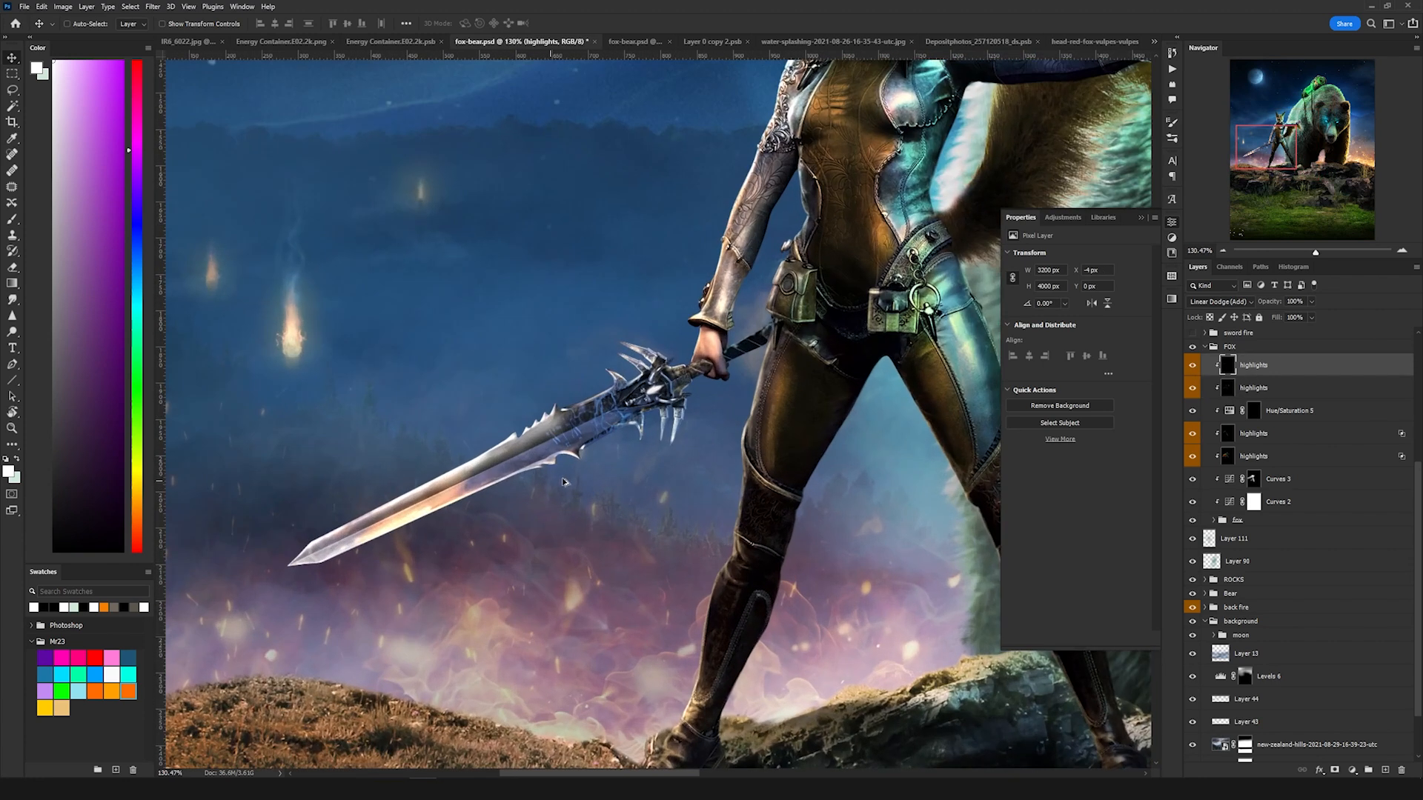
Step: Turn on the sword fire group to set the blade ablaze
click(1192, 333)
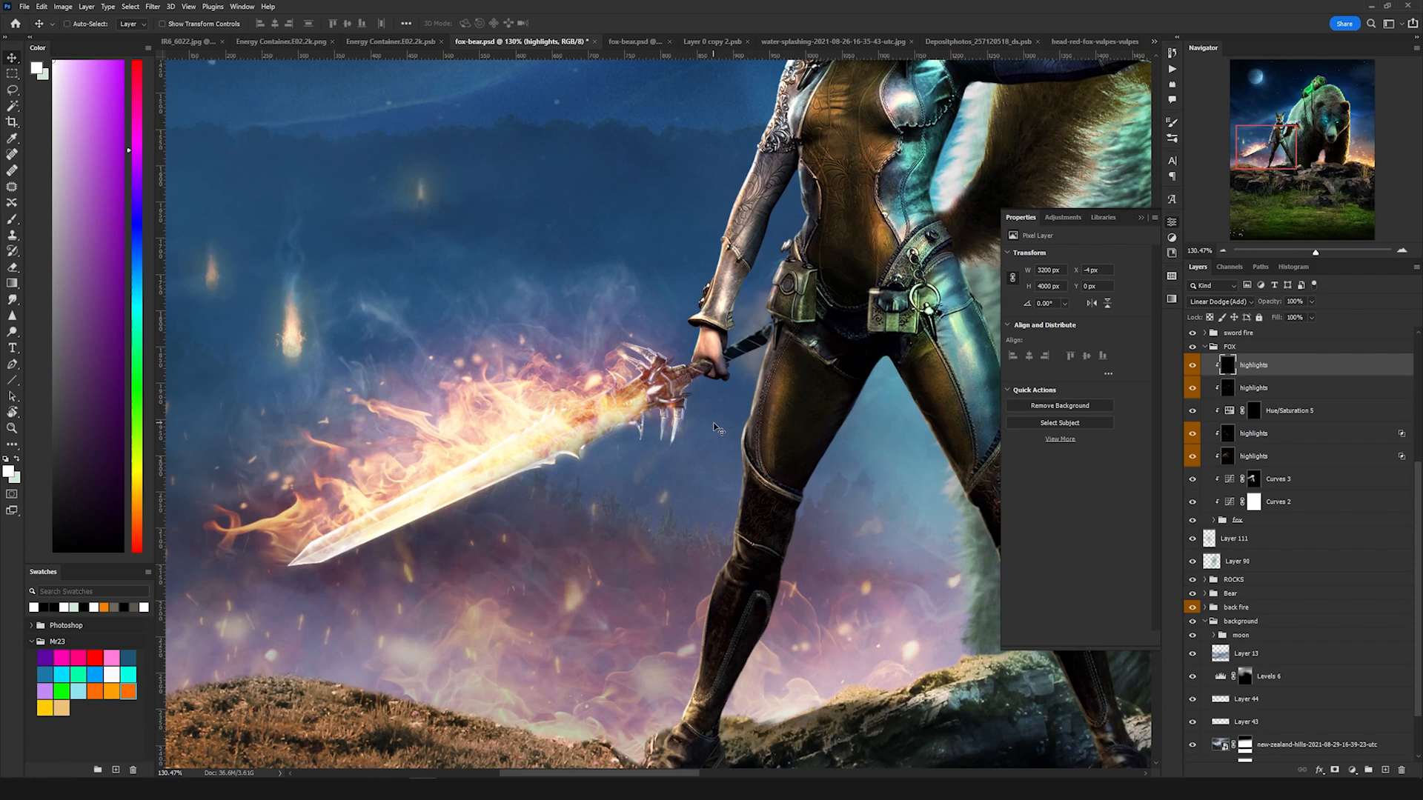
scroll(671, 428, down, 2)
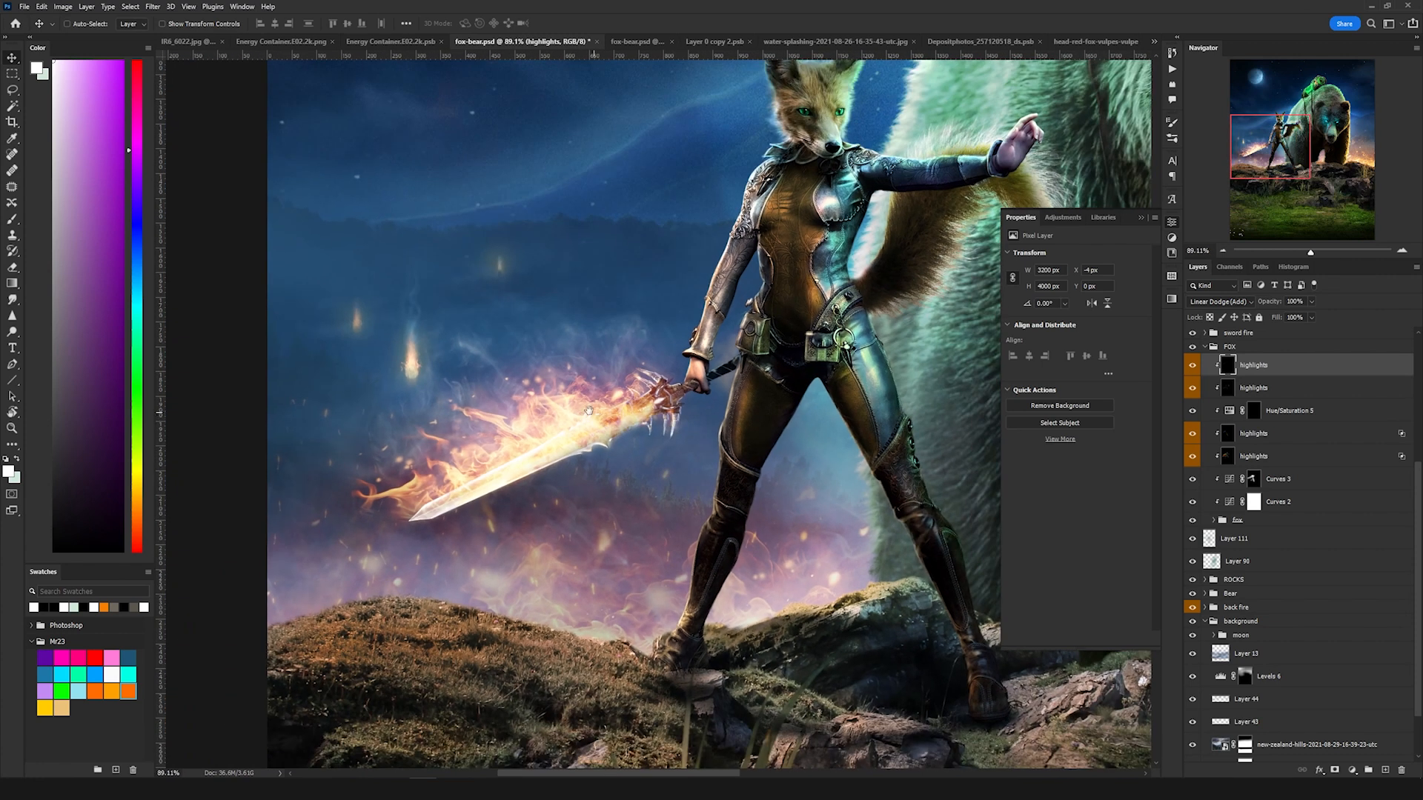
drag(599, 415, 628, 411)
scroll(595, 425, up, 2)
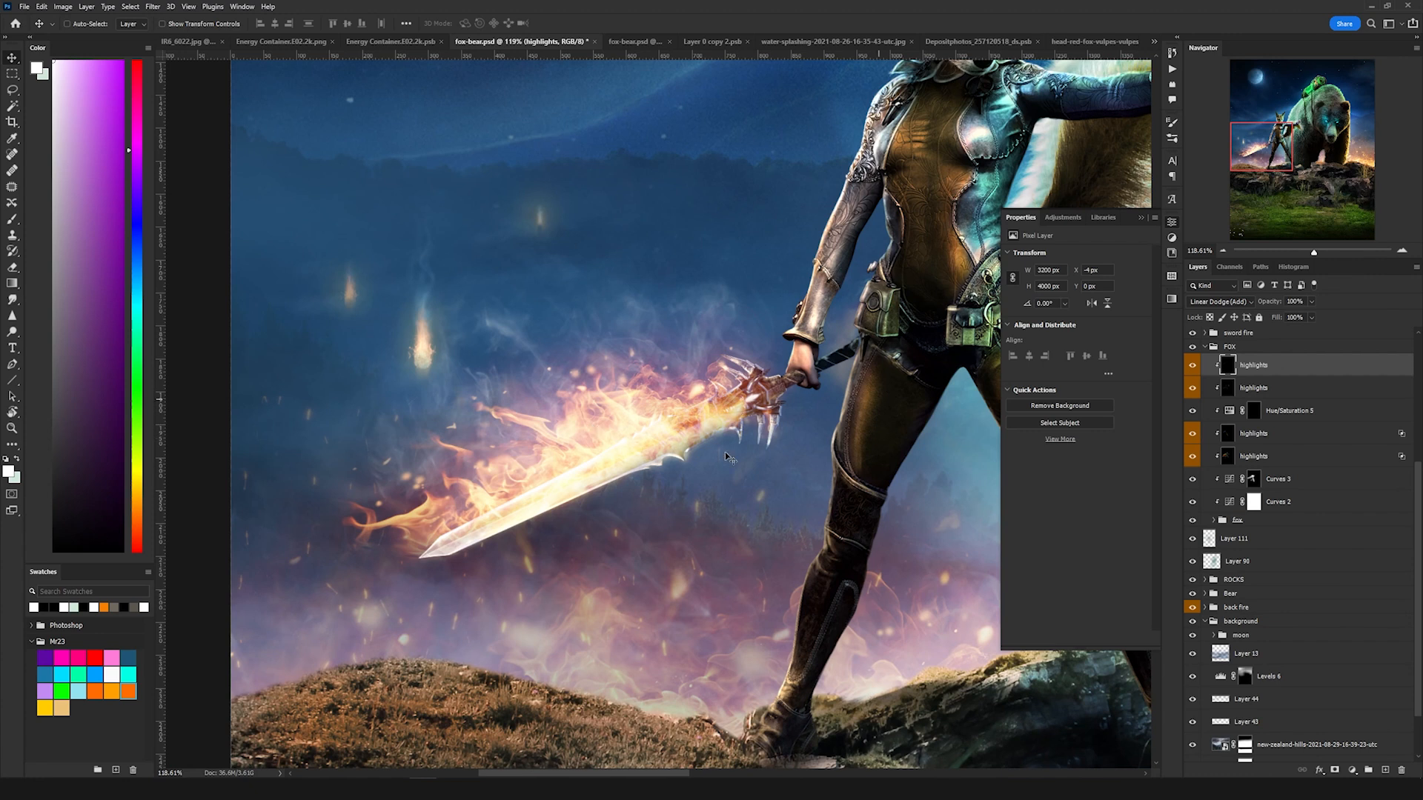
scroll(625, 491, down, 2)
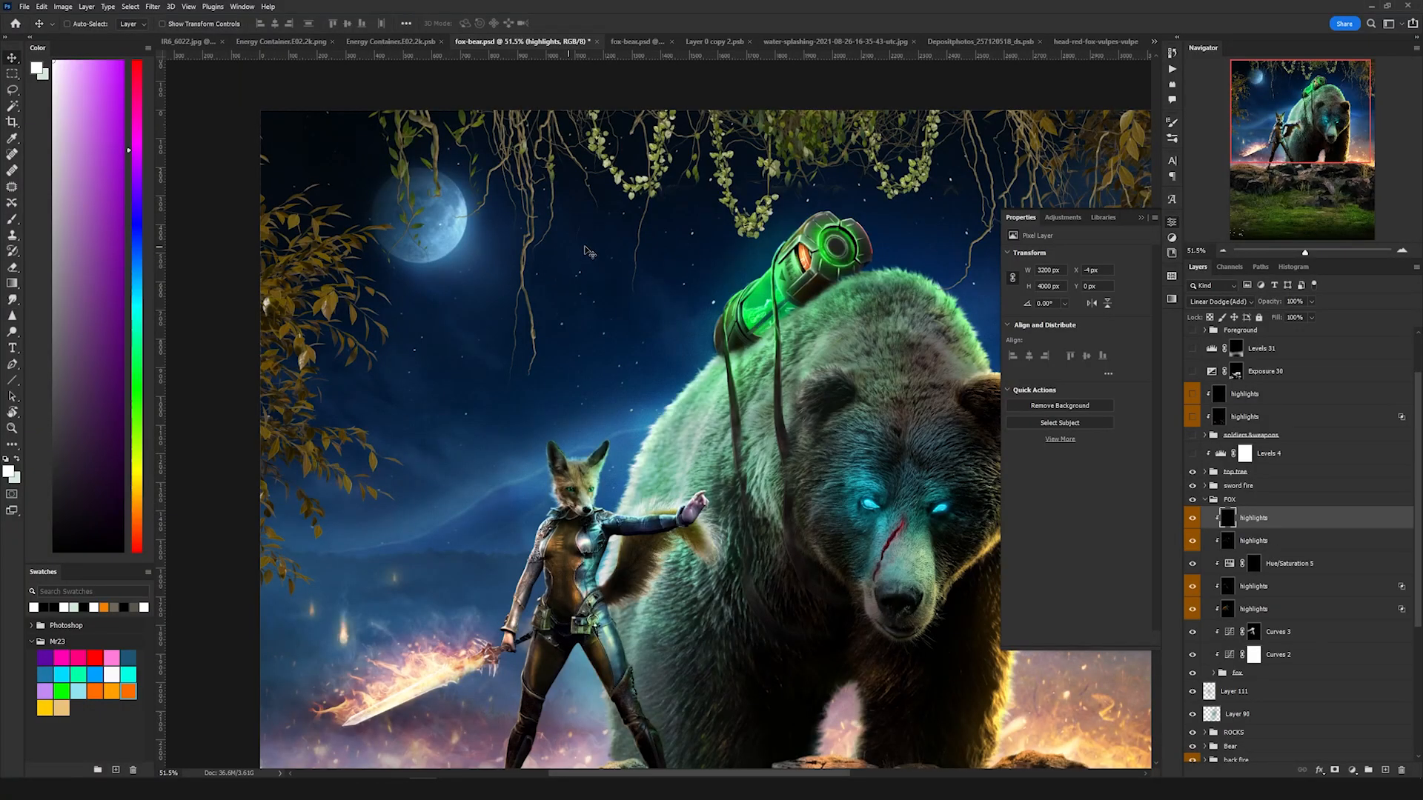
Step: Turn on the Levels 4 adjustment to darken the hanging vines at the top of the scene
drag(675, 237, 608, 350)
scroll(703, 313, up, 4)
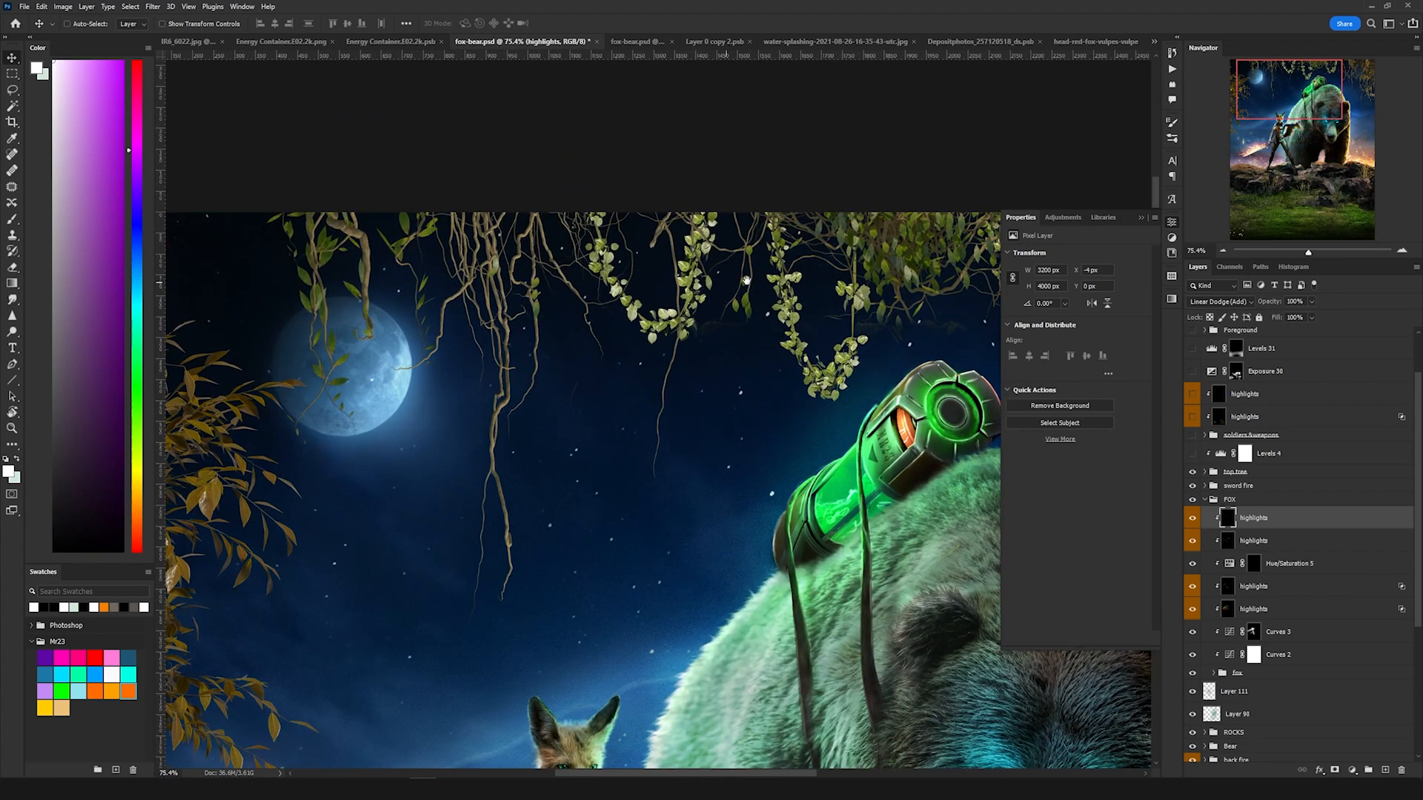
drag(747, 281, 570, 330)
drag(817, 347, 684, 316)
scroll(631, 412, down, 4)
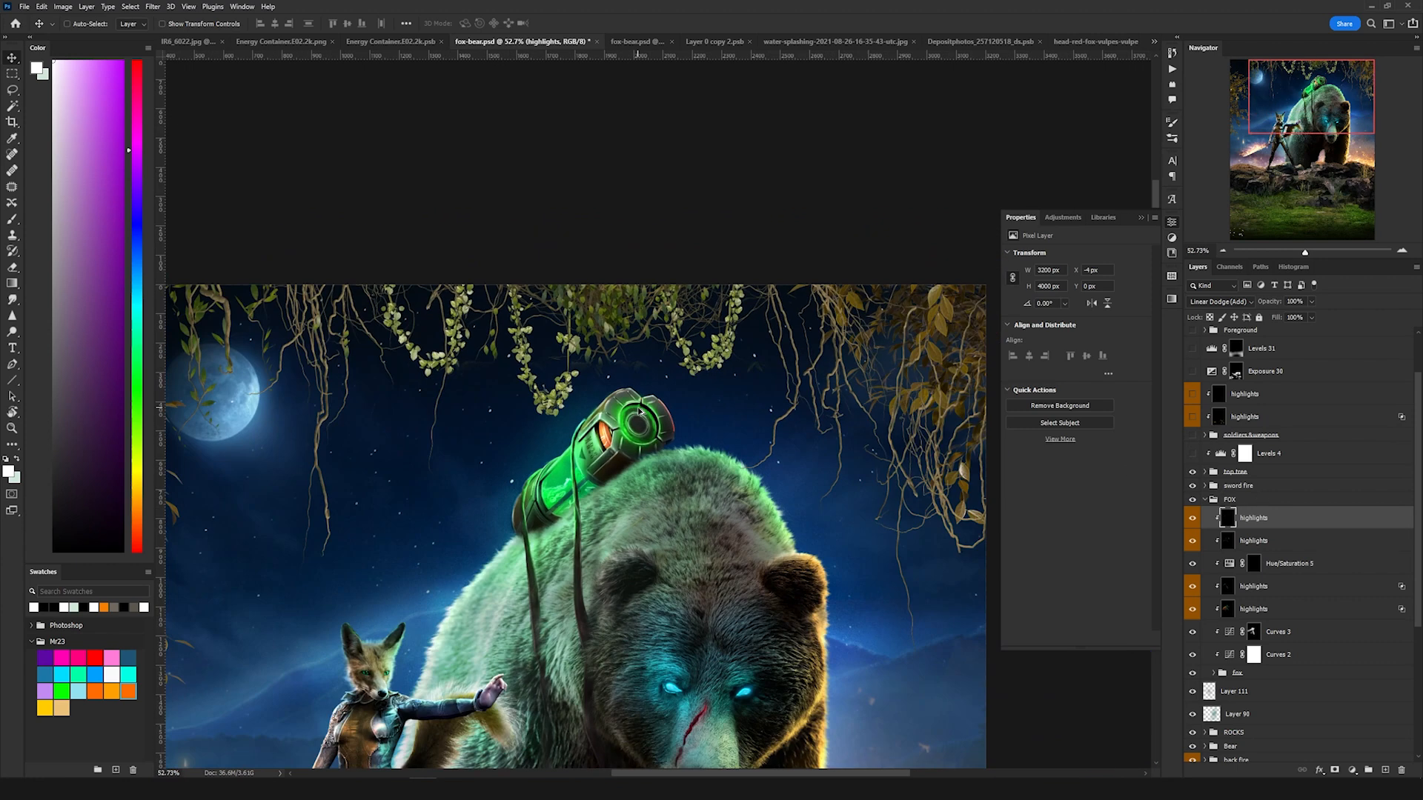
drag(671, 405, 844, 363)
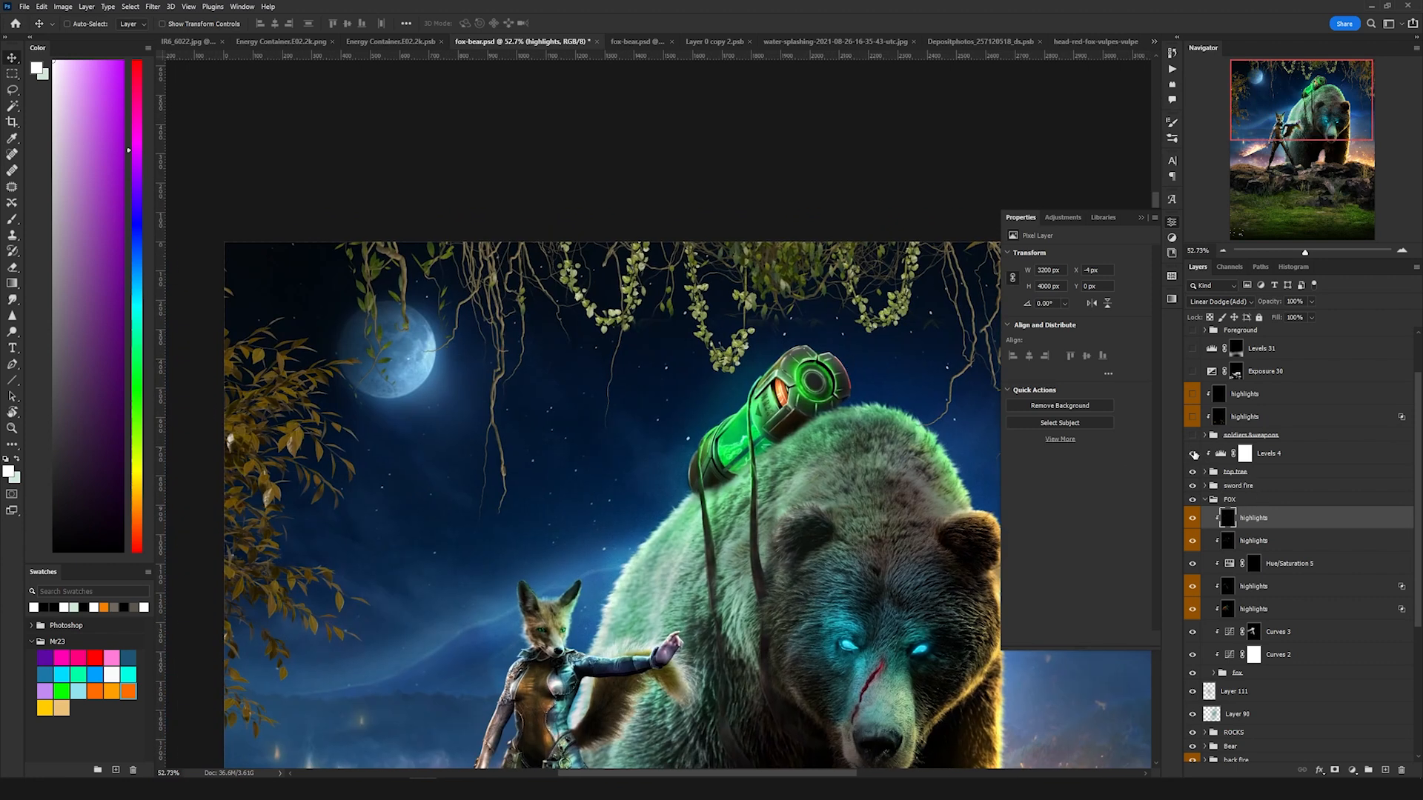
click(1192, 453)
click(1244, 454)
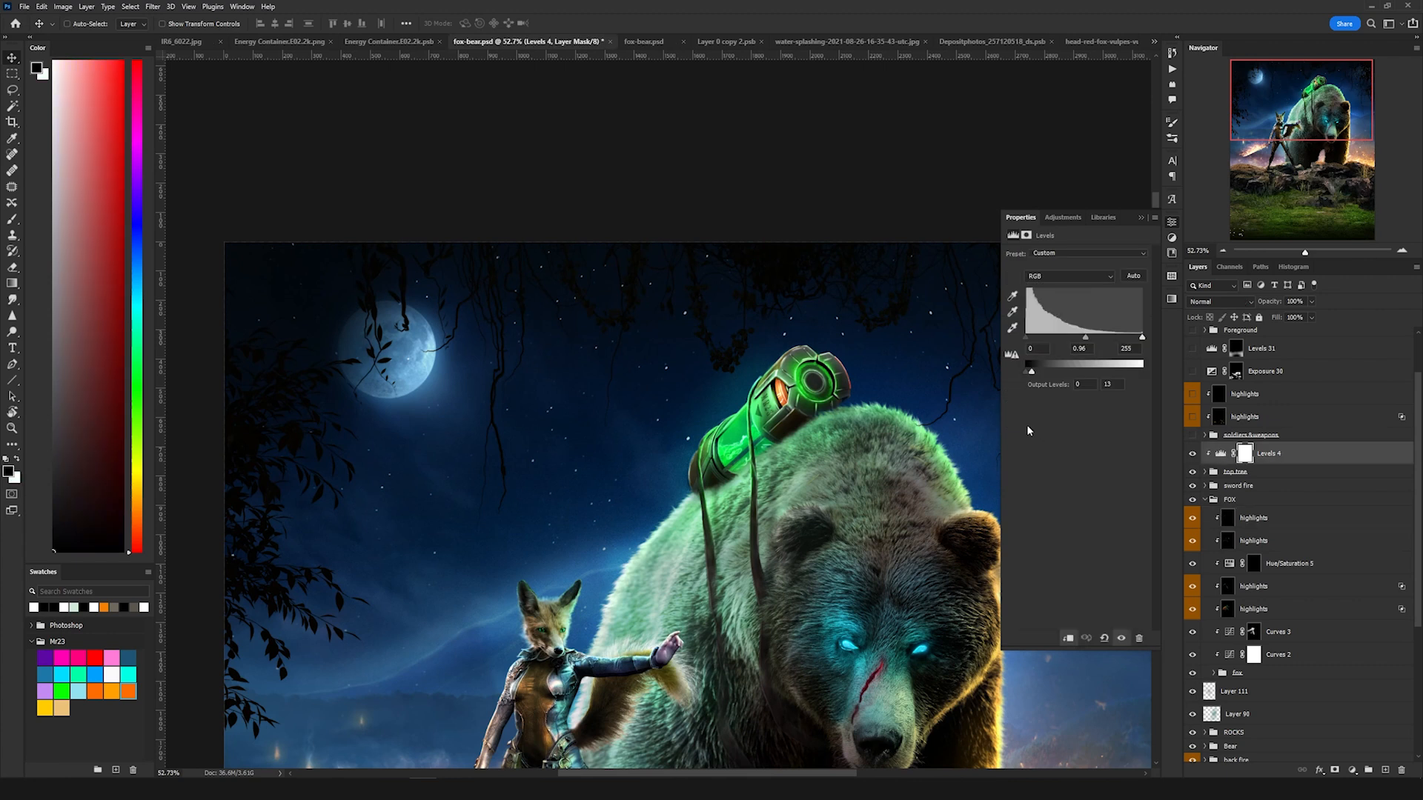
scroll(564, 403, down, 2)
drag(810, 370, 674, 327)
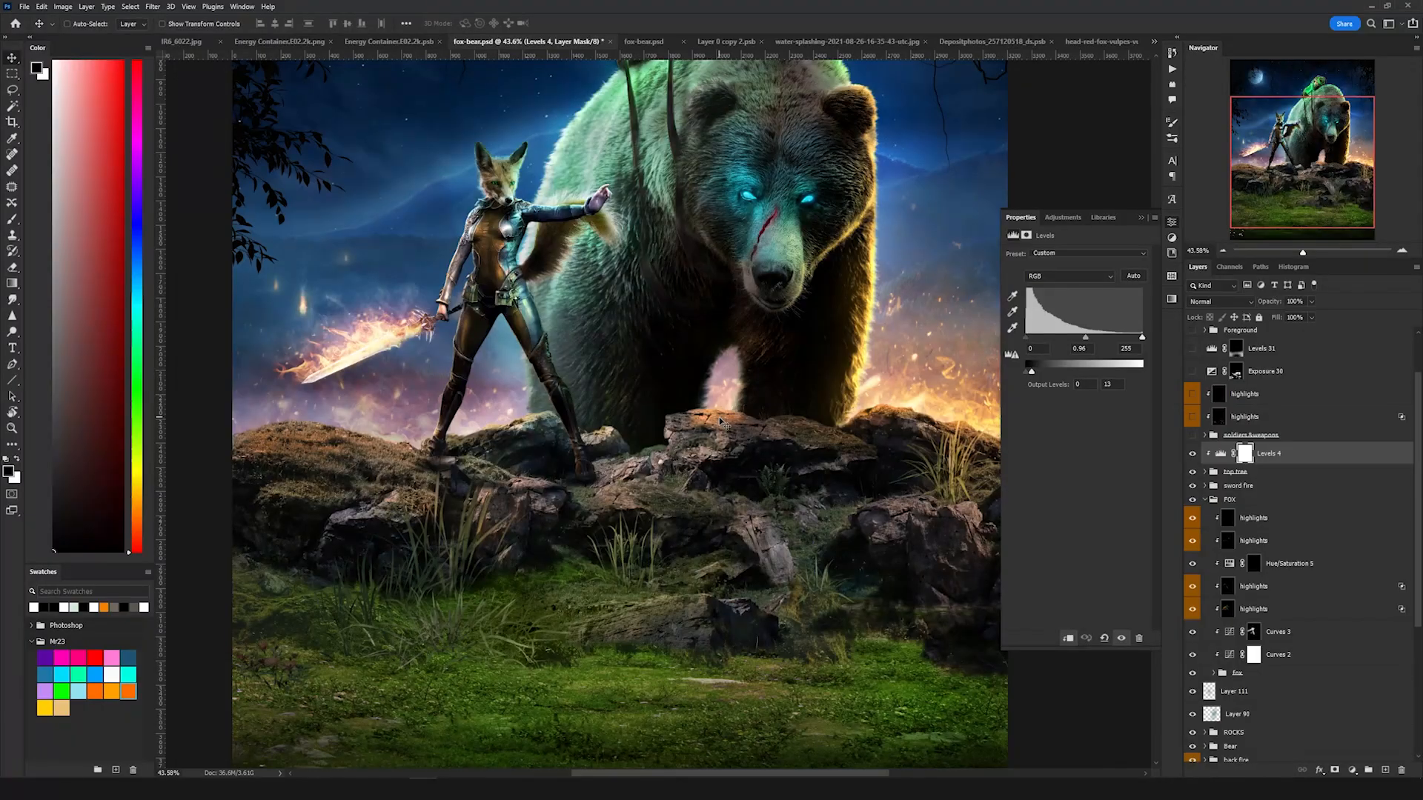
drag(719, 421, 661, 252)
scroll(671, 270, up, 2)
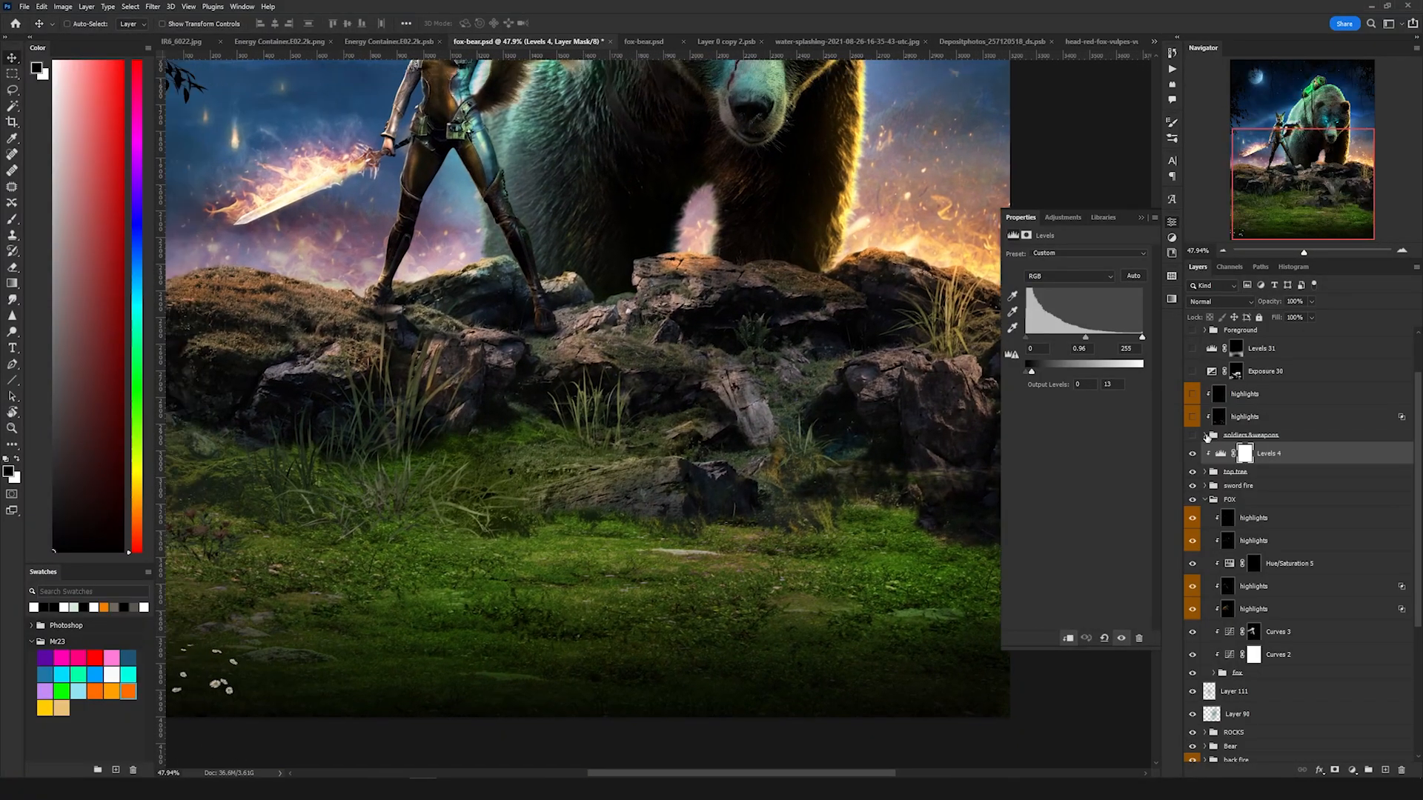
Step: Turn on the soldiers & weapons group to add the fallen soldier, ravens, flag and weapons to the foreground
click(1205, 434)
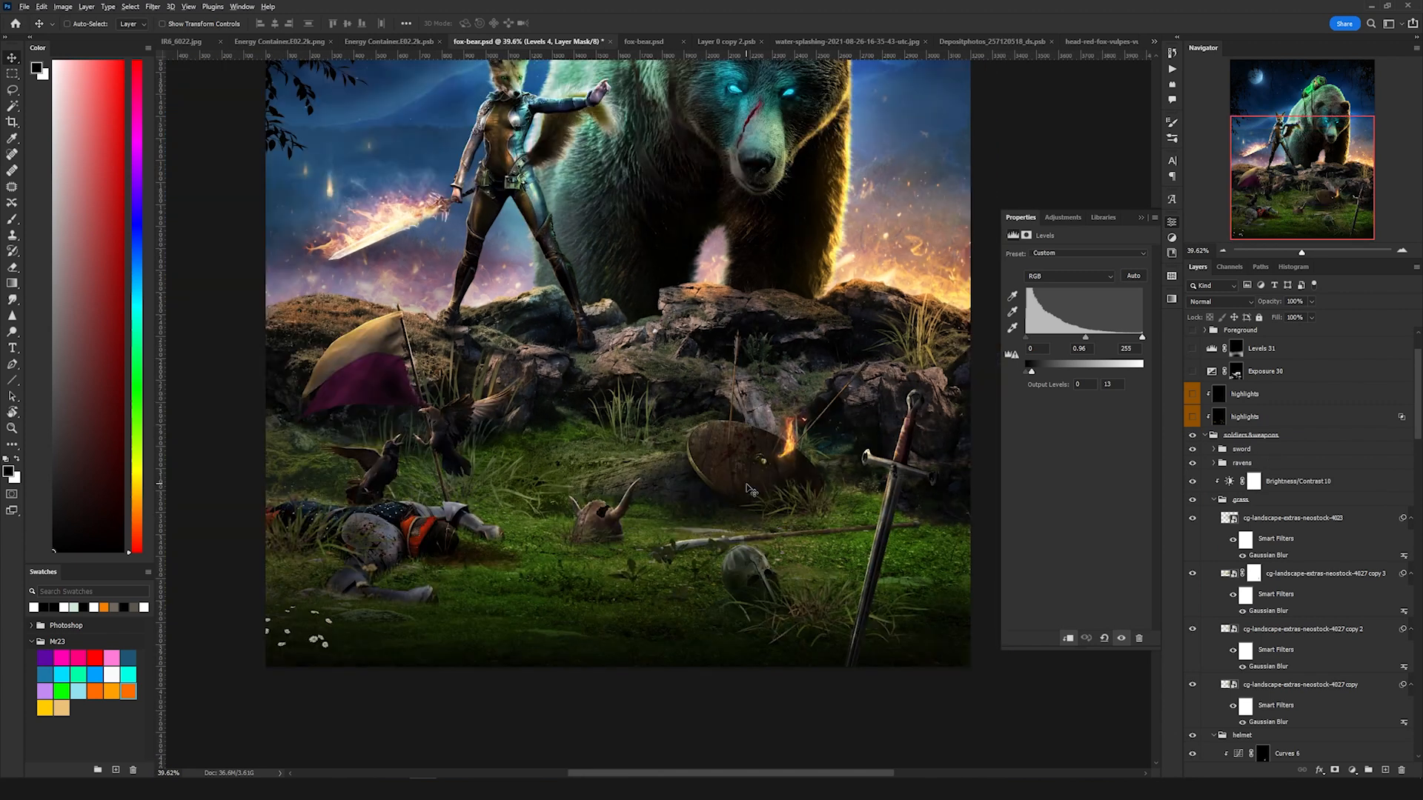
scroll(747, 487, up, 4)
scroll(747, 487, up, 1)
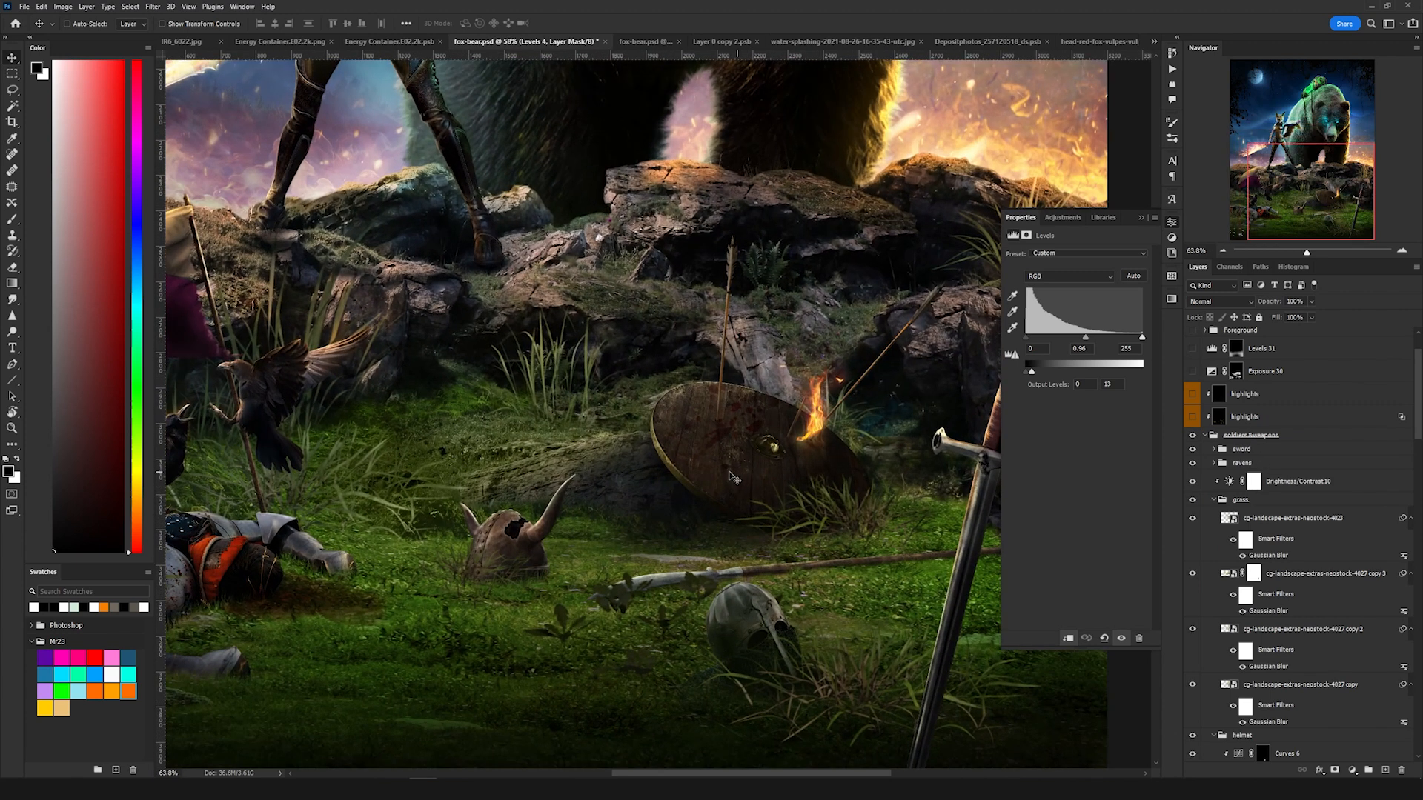
drag(659, 431, 859, 352)
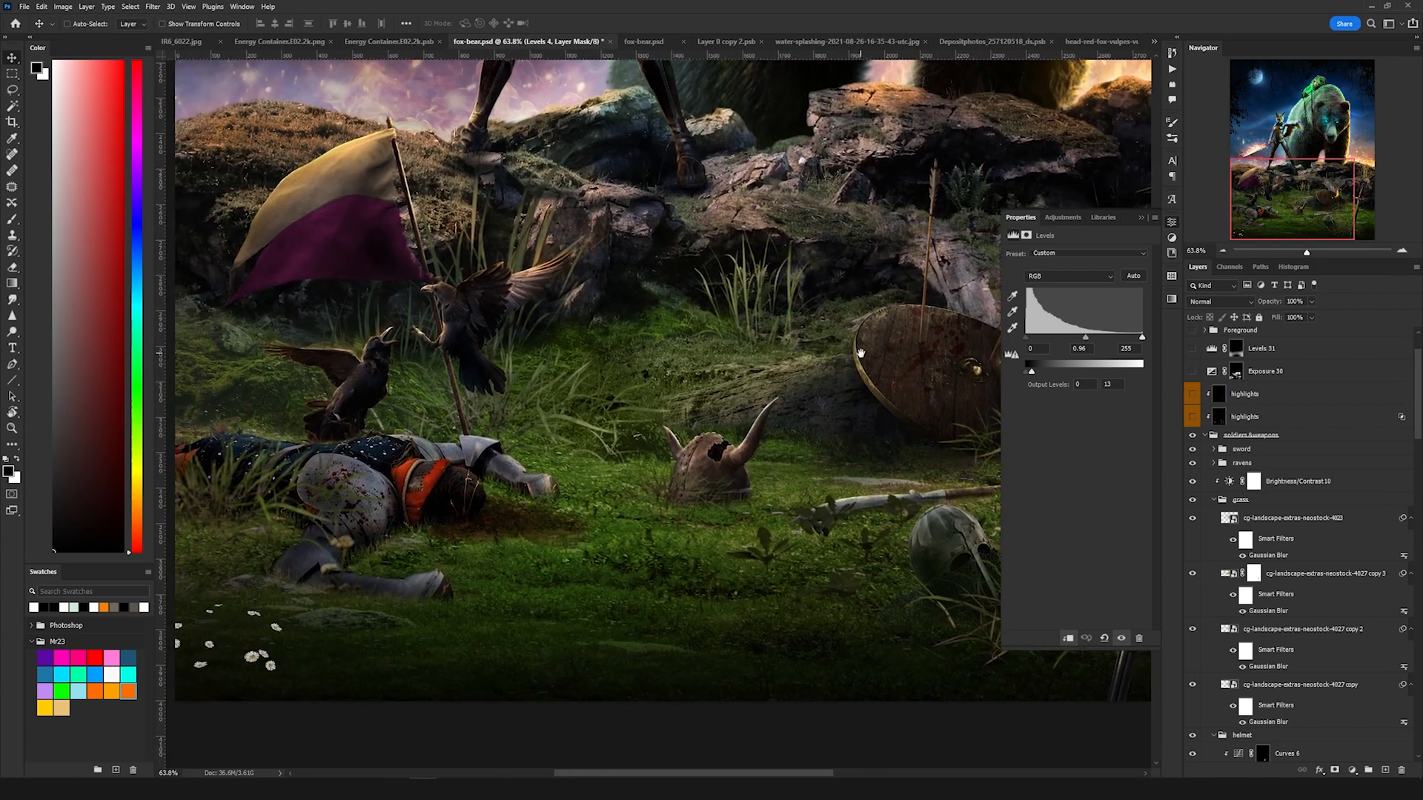
drag(583, 406, 613, 398)
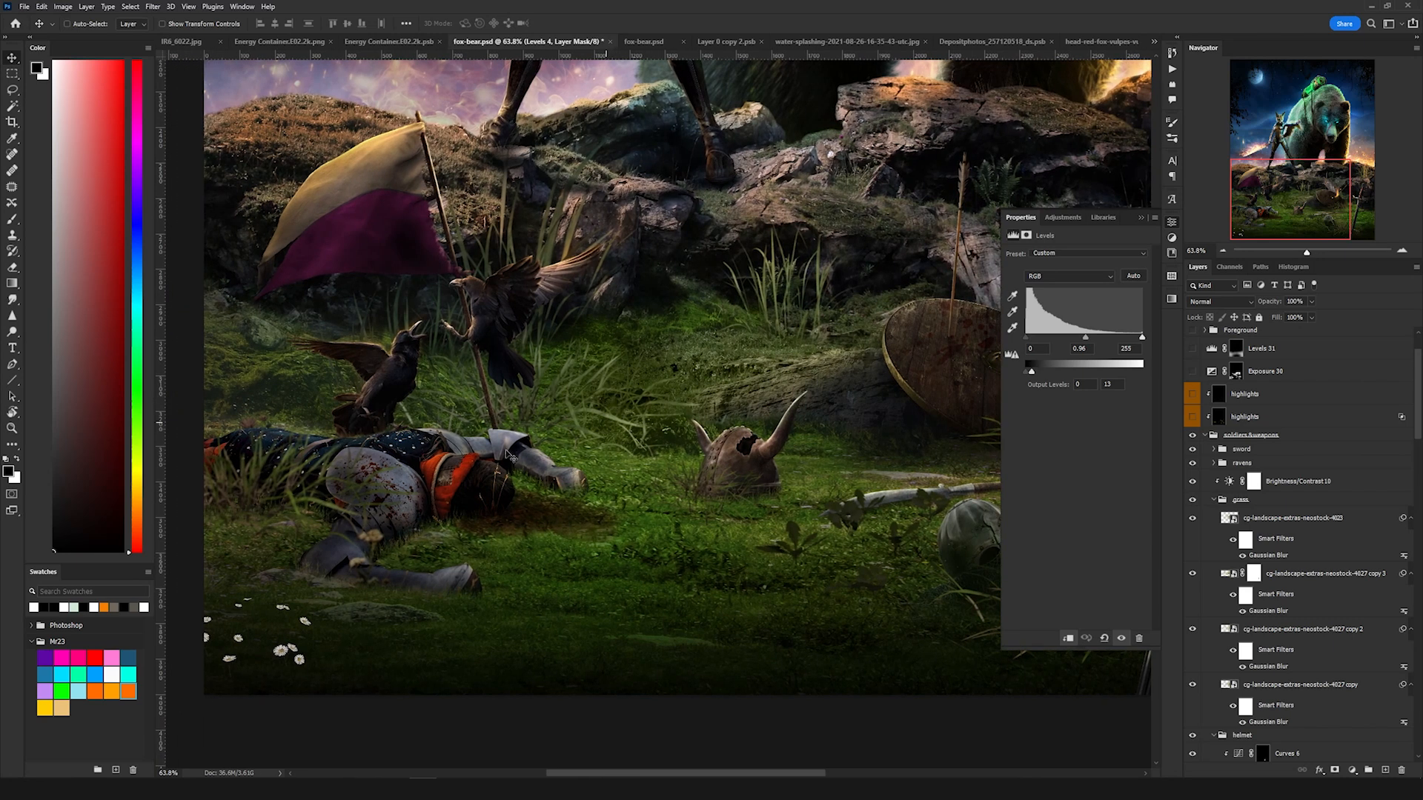
scroll(469, 476, up, 4)
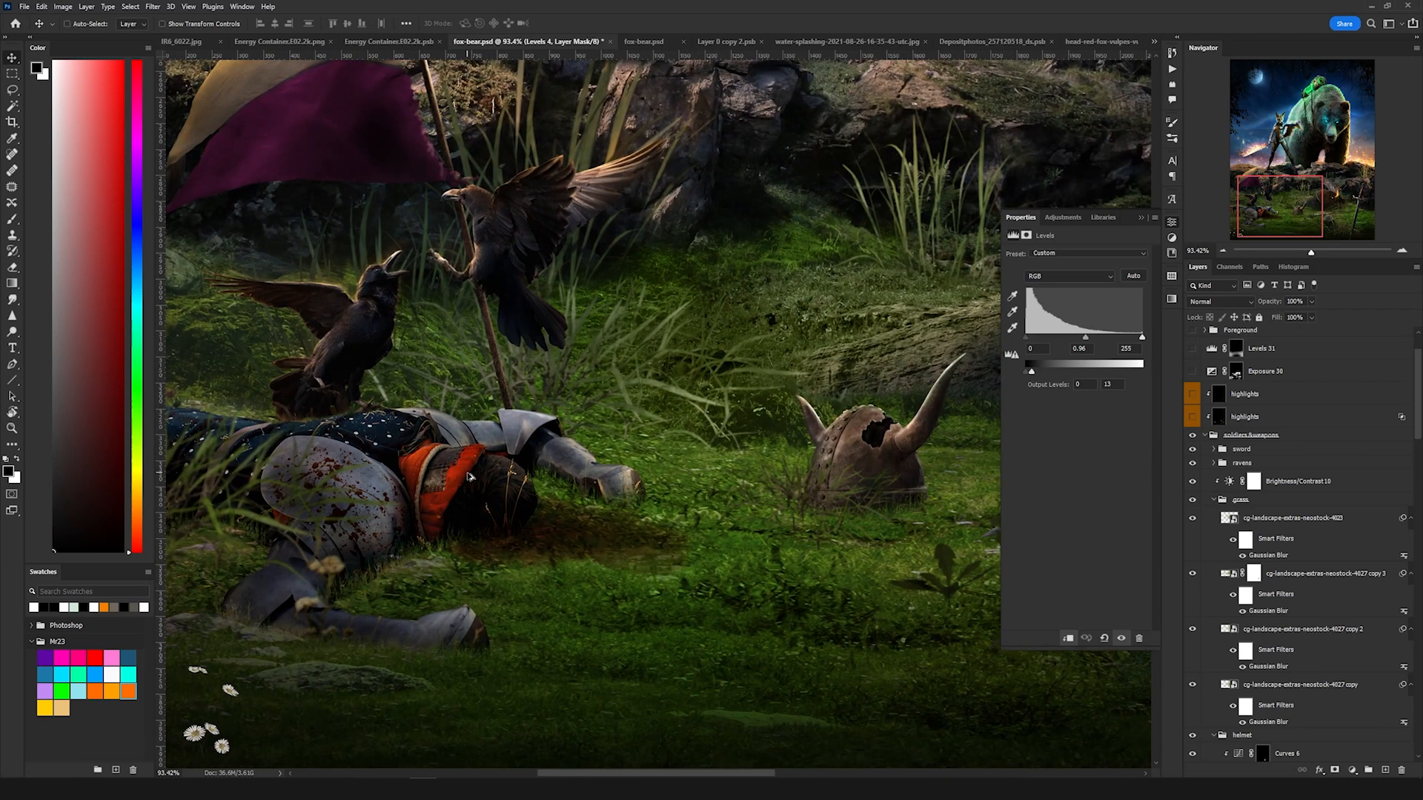
drag(589, 458, 604, 442)
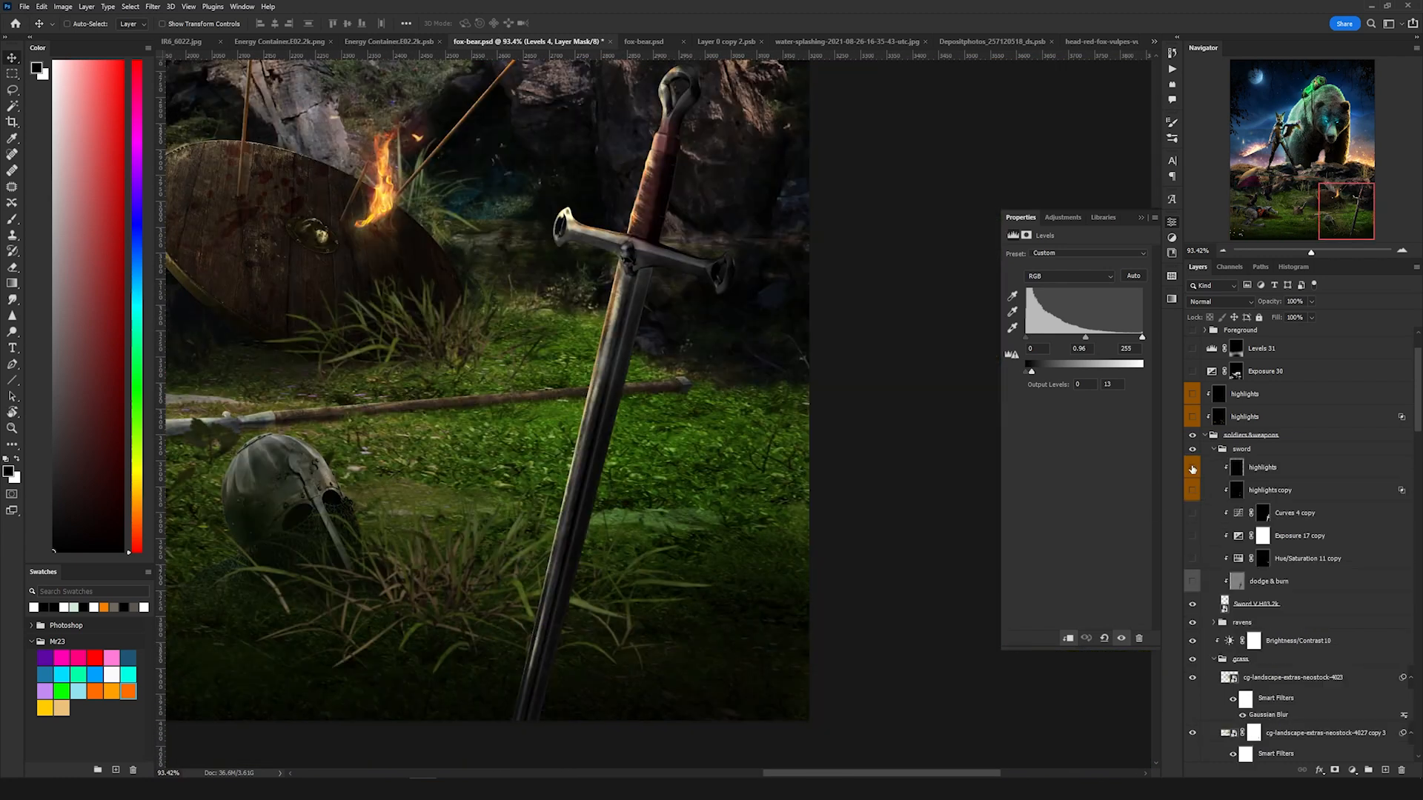
Step: Expand the sword group and turn on its dodge & burn, Hue/Saturation 11 copy, Exposure 17 copy and Curves 4 copy layers
click(1192, 469)
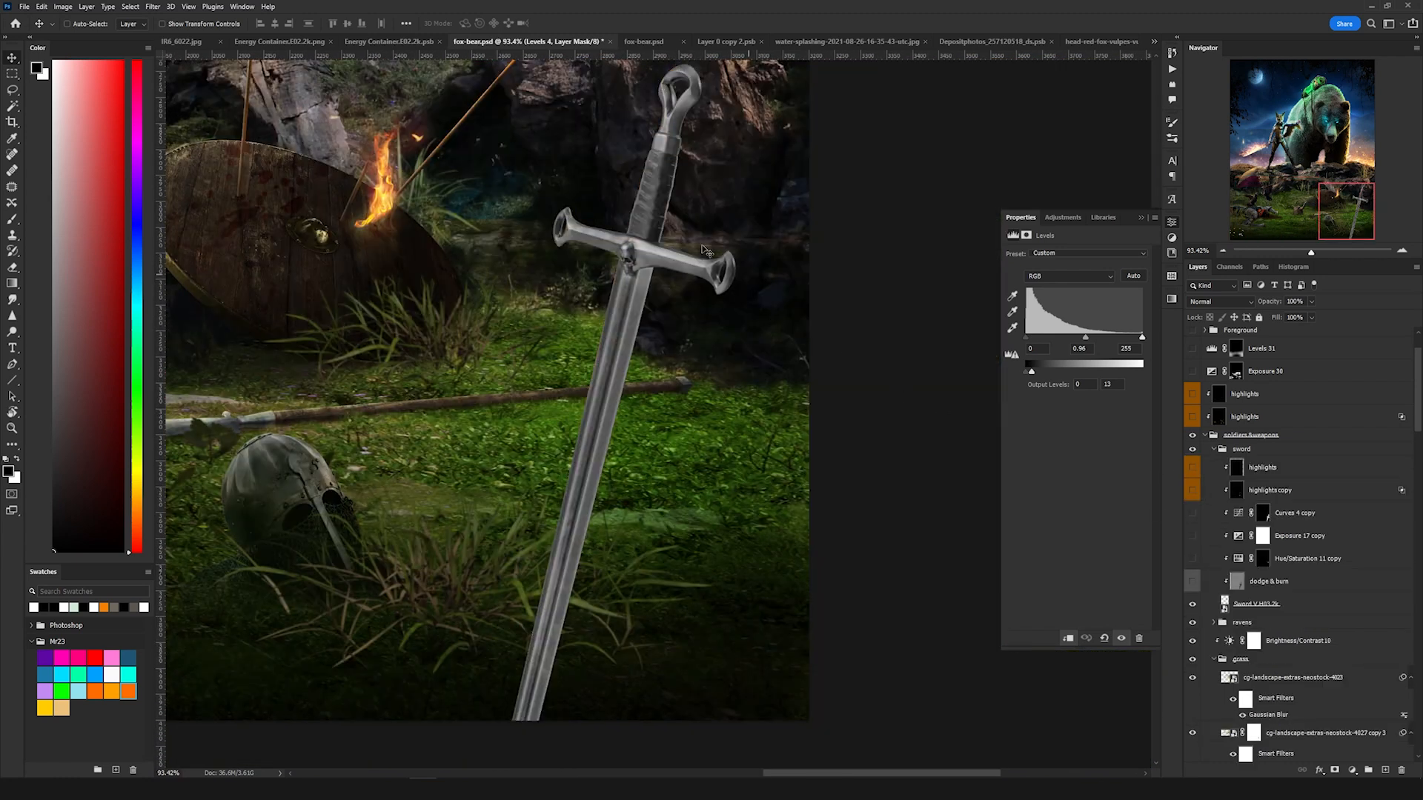
click(1289, 606)
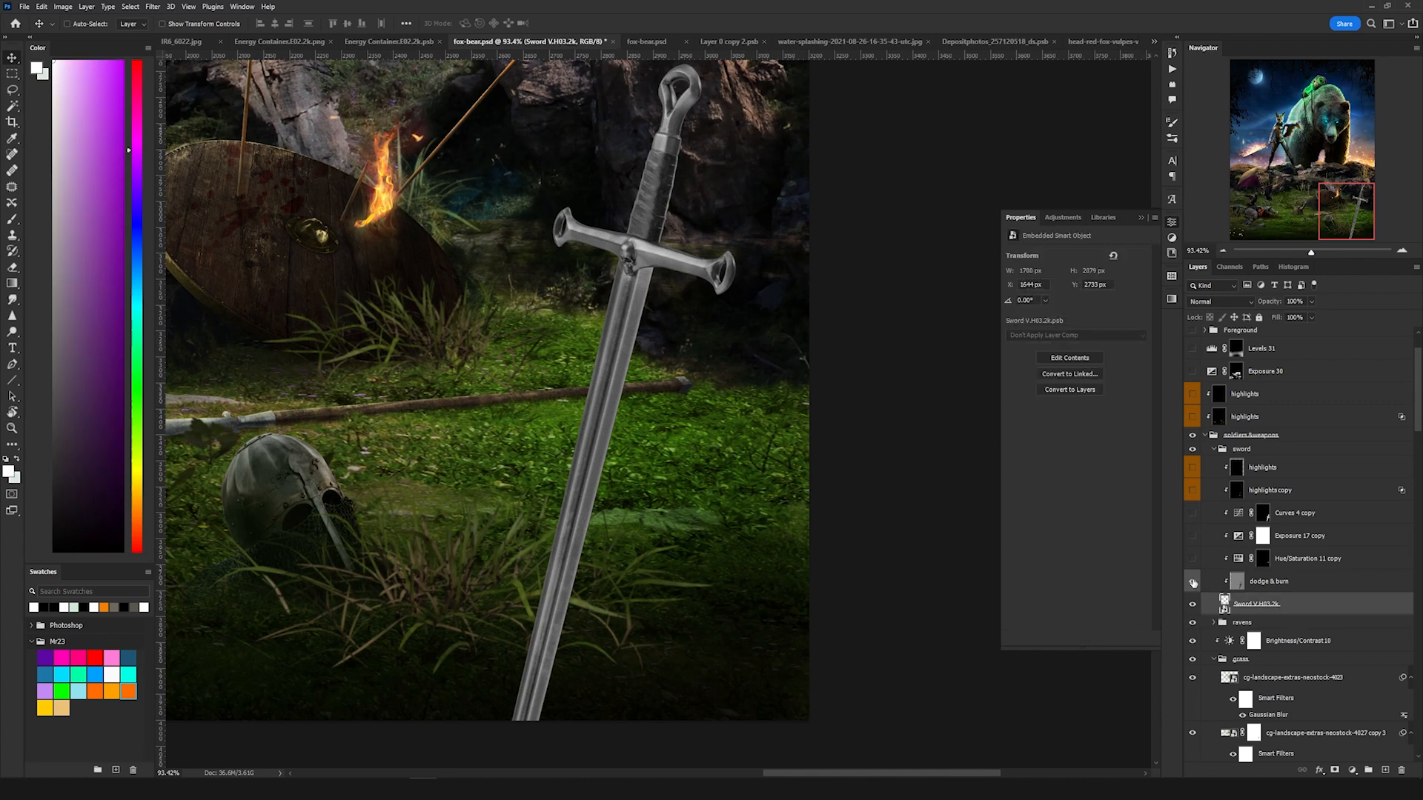
click(1192, 583)
click(1268, 583)
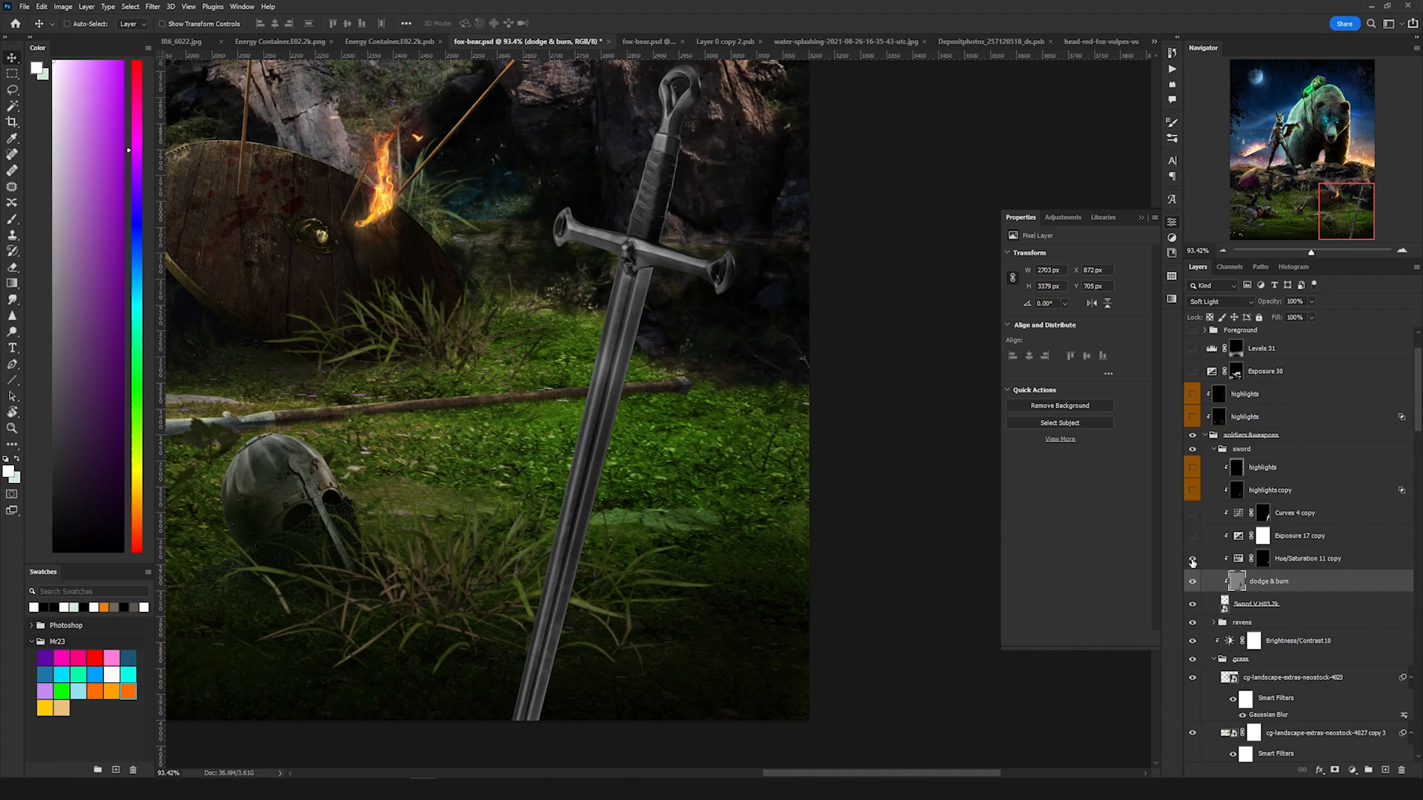
click(1192, 560)
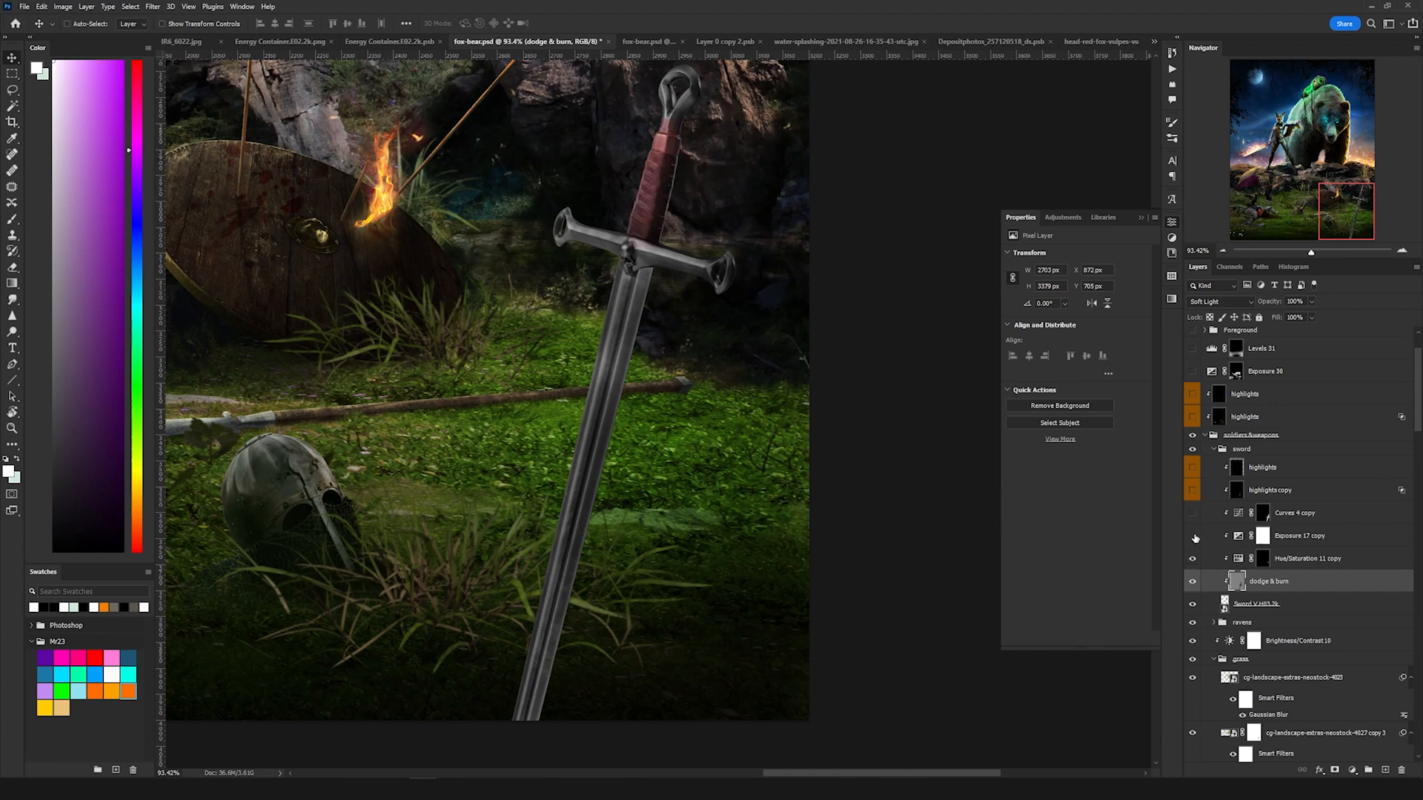
click(1192, 536)
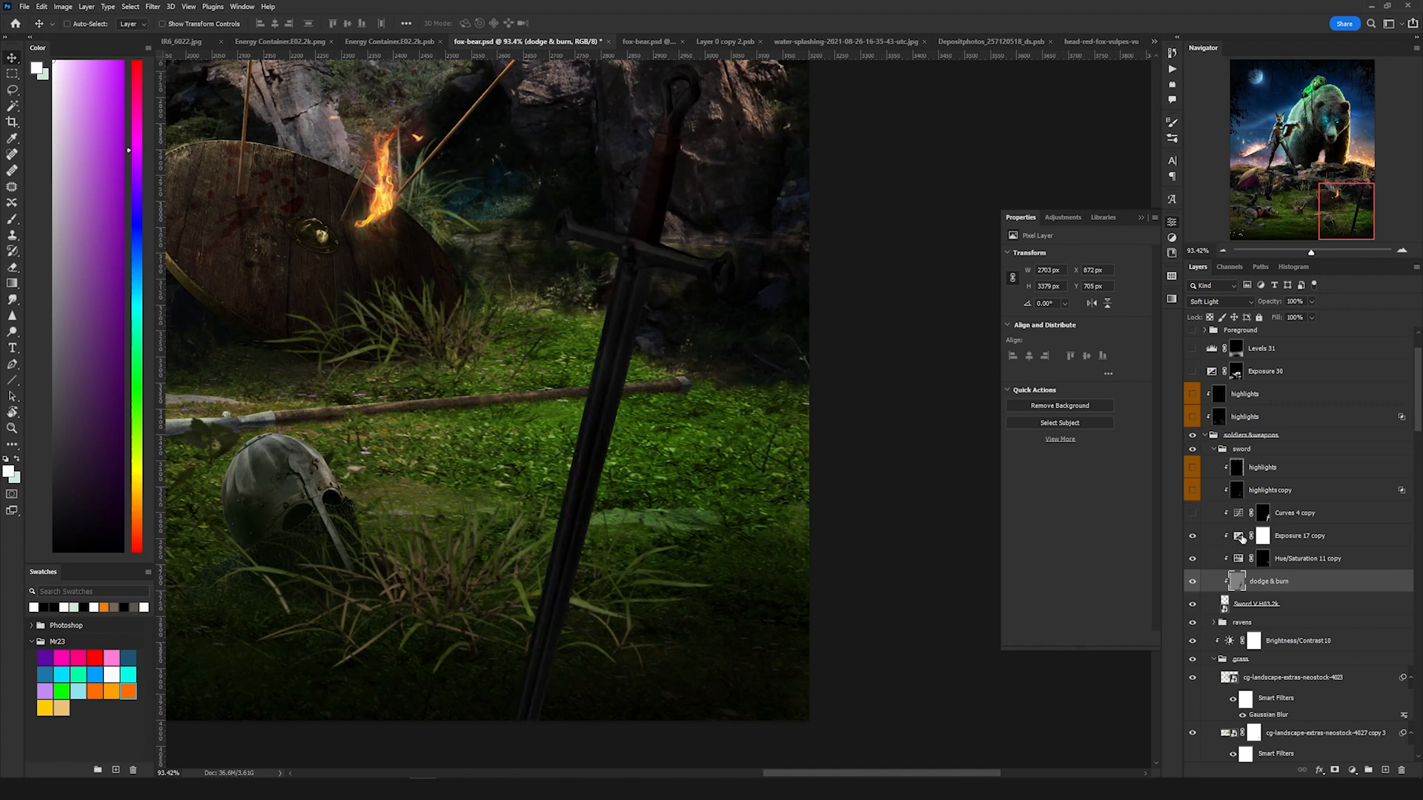
click(1242, 539)
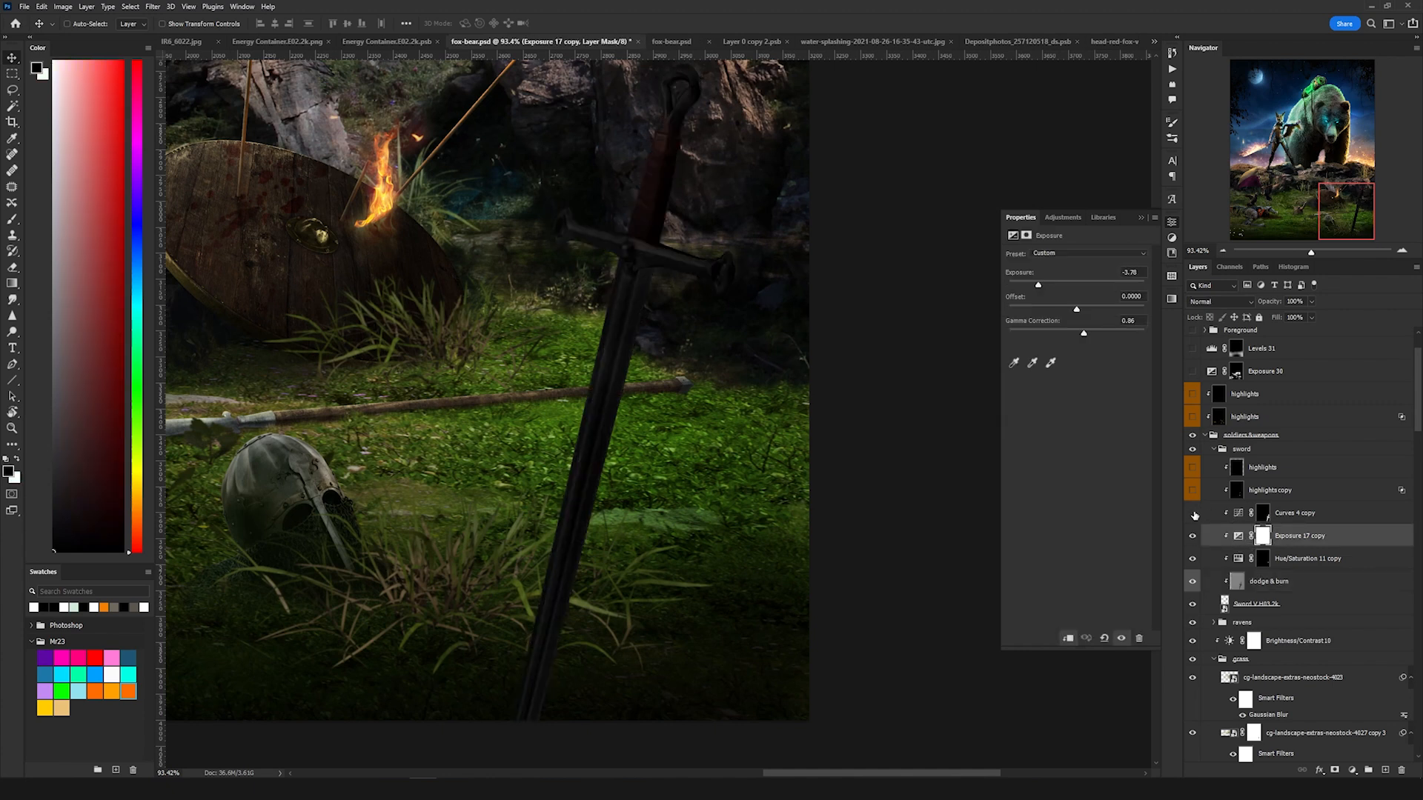
click(1192, 512)
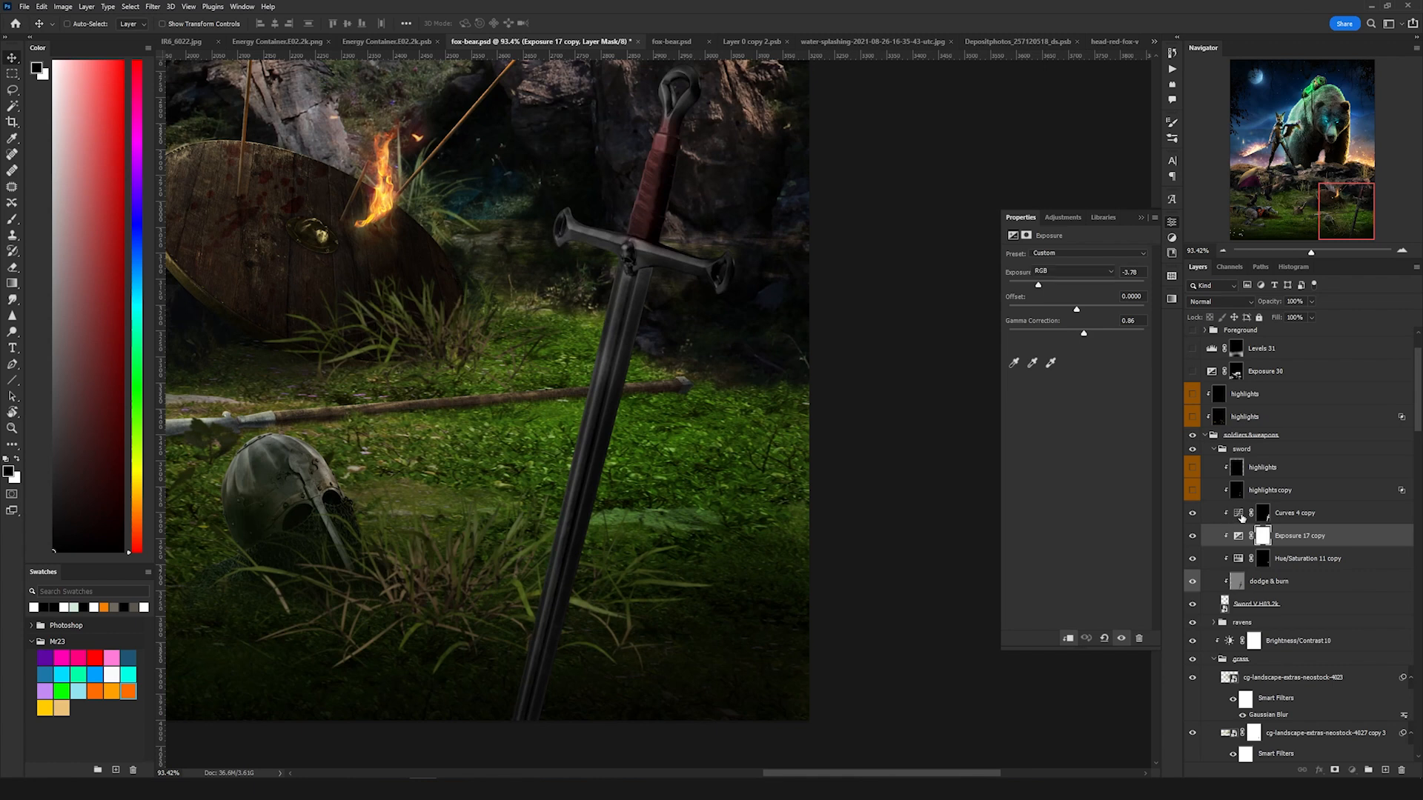
click(1241, 514)
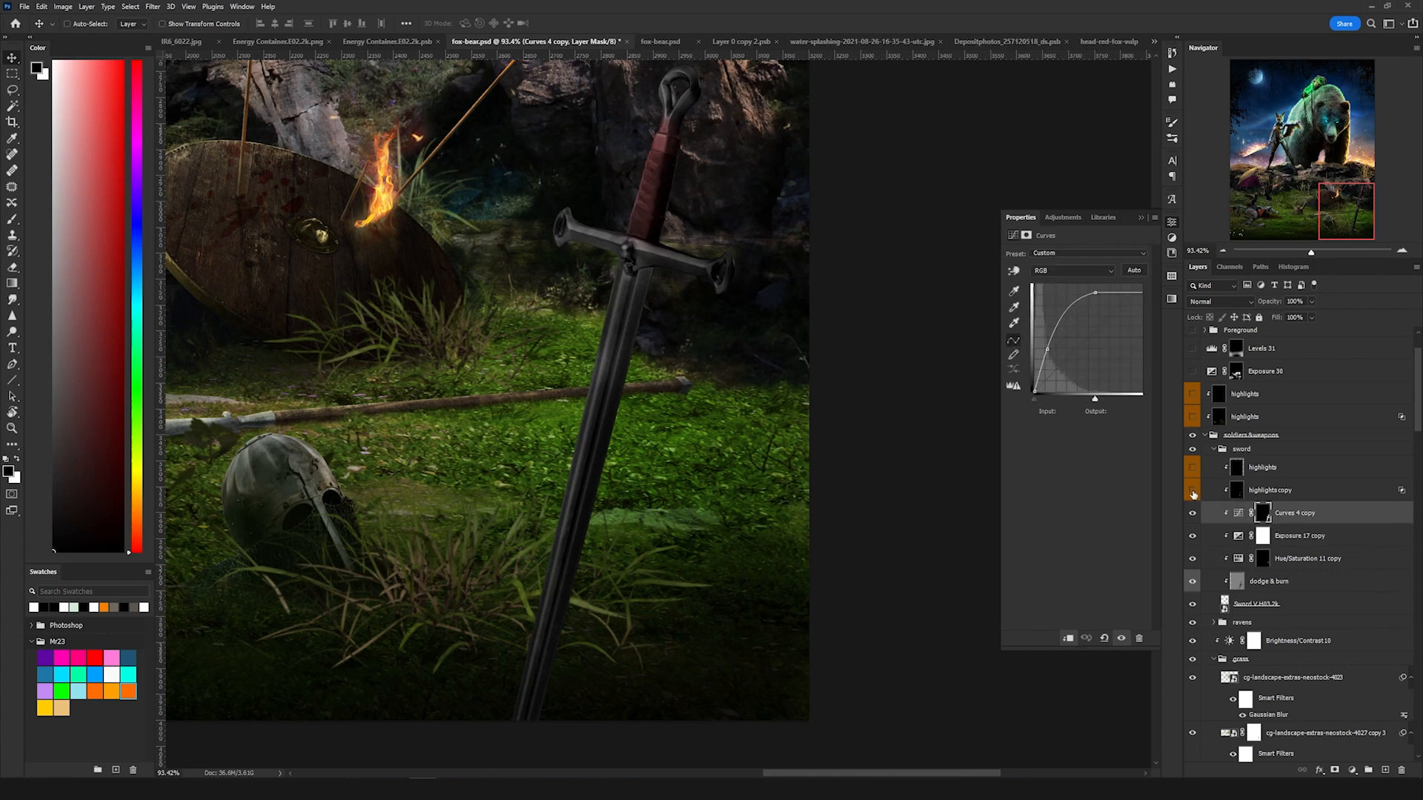
Step: Turn on the two highlights layers at the top of the sword group
click(1192, 491)
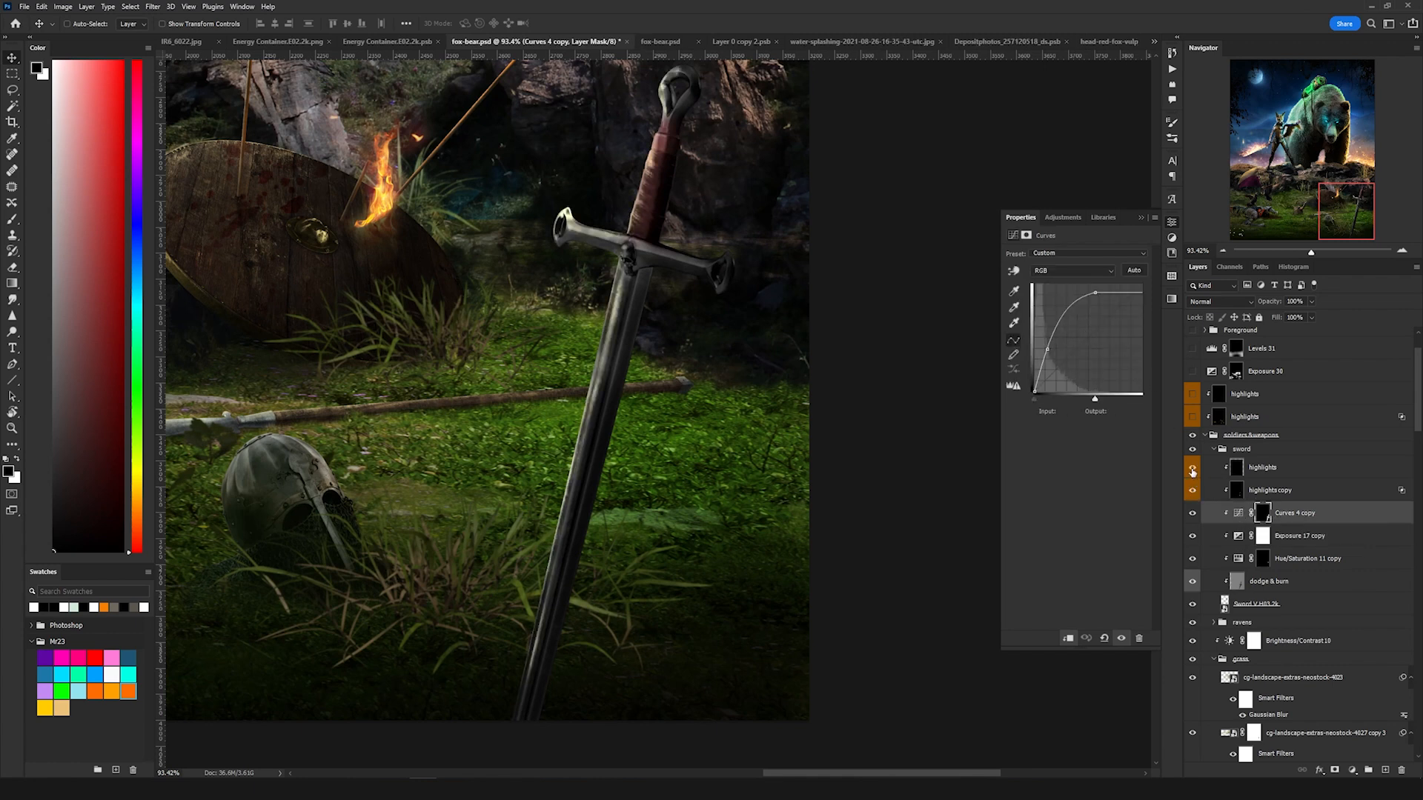
click(1192, 469)
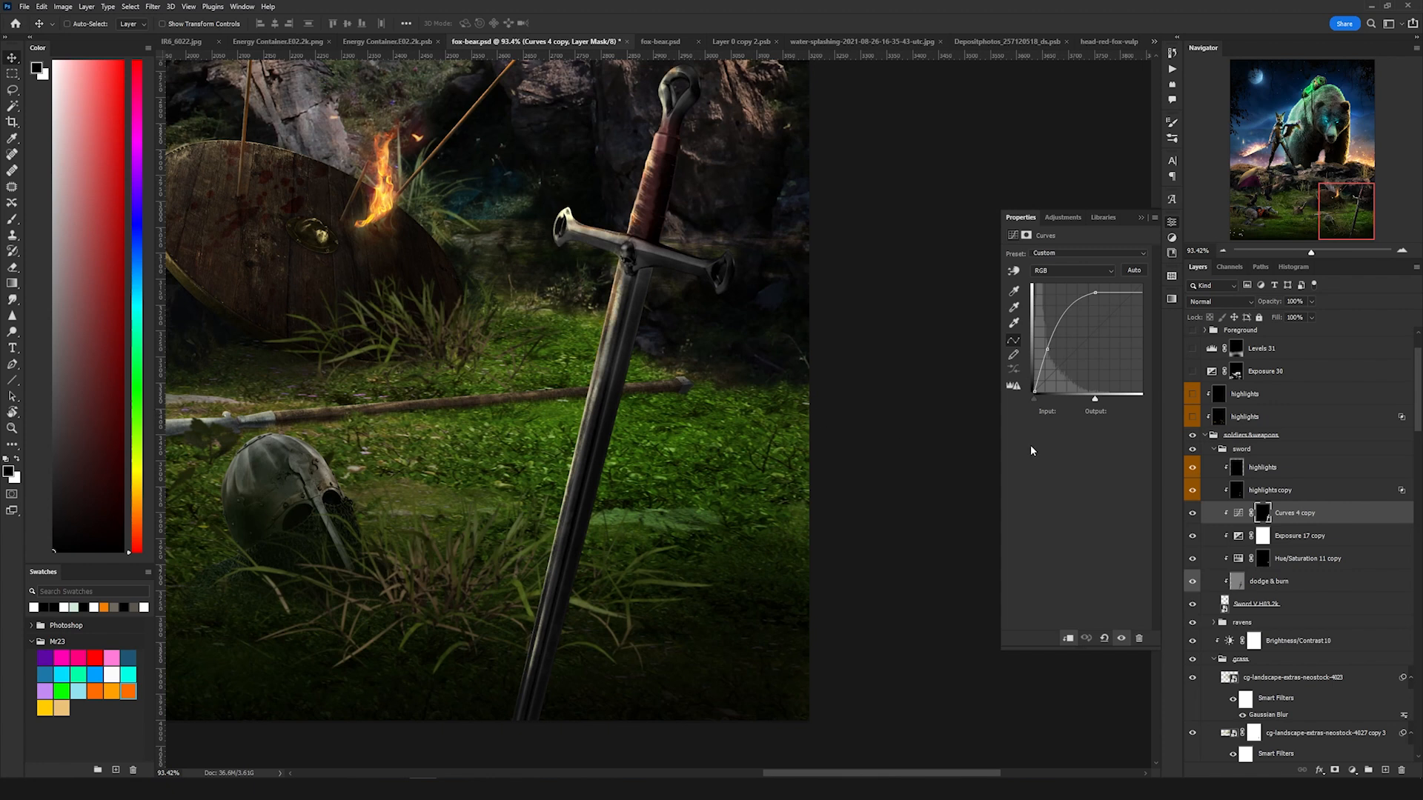
Step: Turn on the Exposure 33 and highlights layers in the ravens group
scroll(849, 452, down, 1)
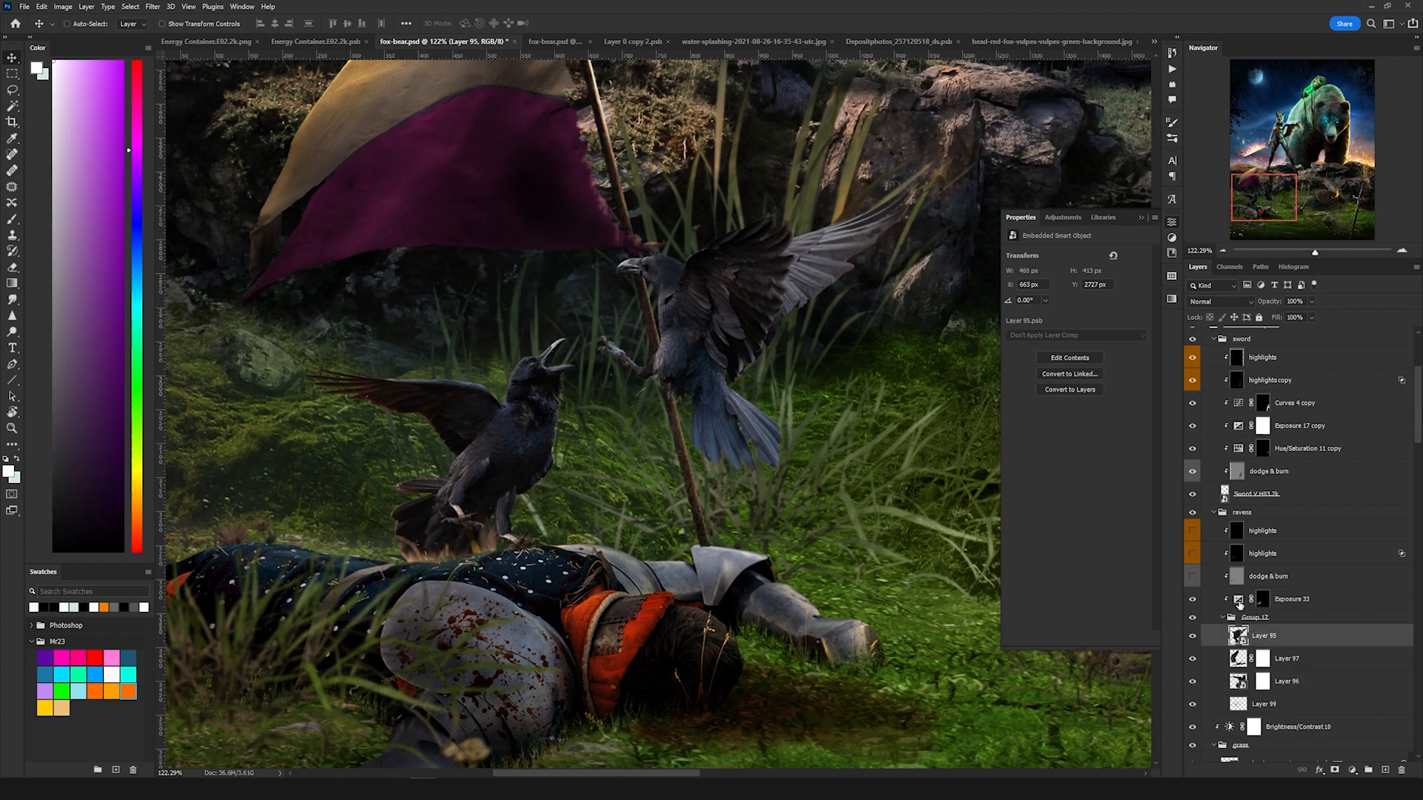
click(1239, 604)
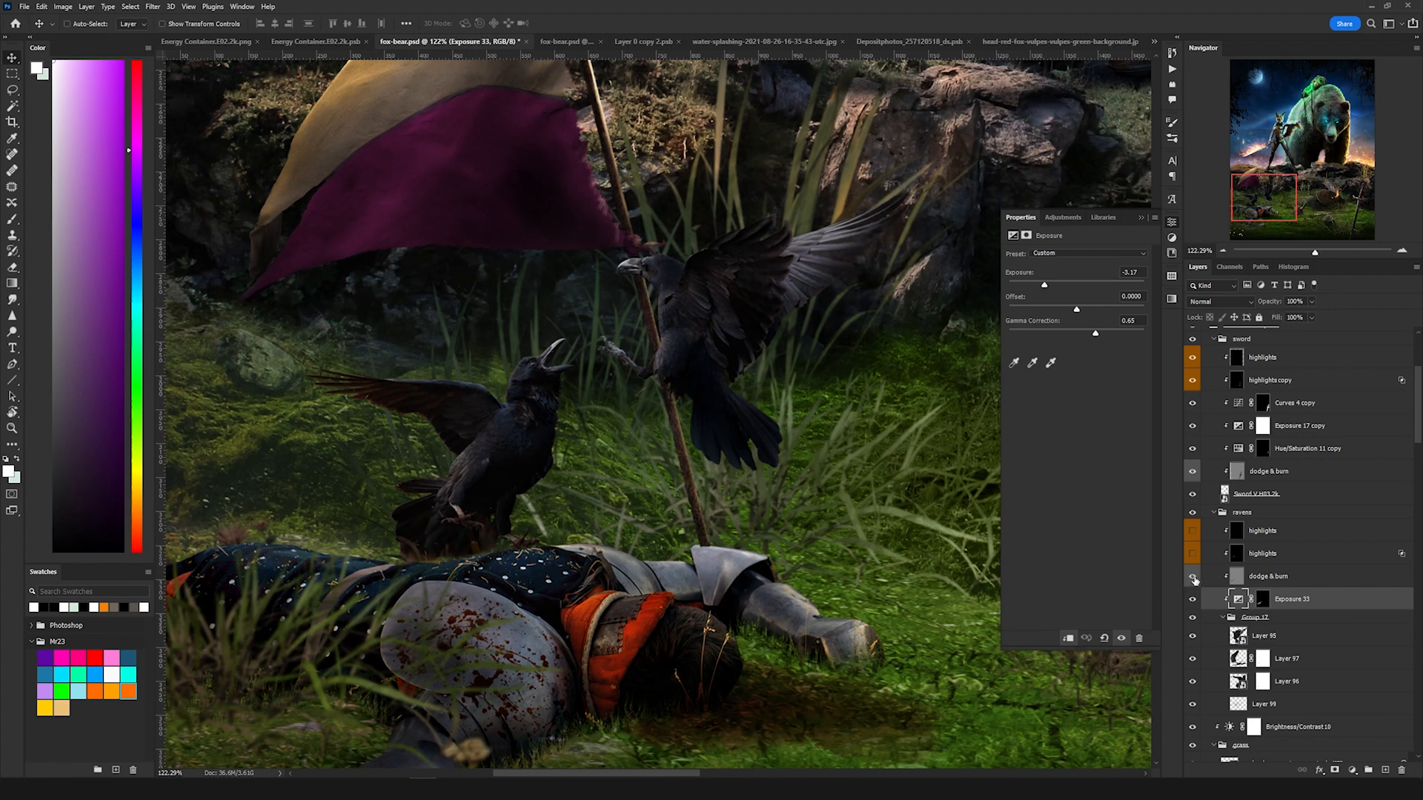
click(1191, 556)
click(1280, 557)
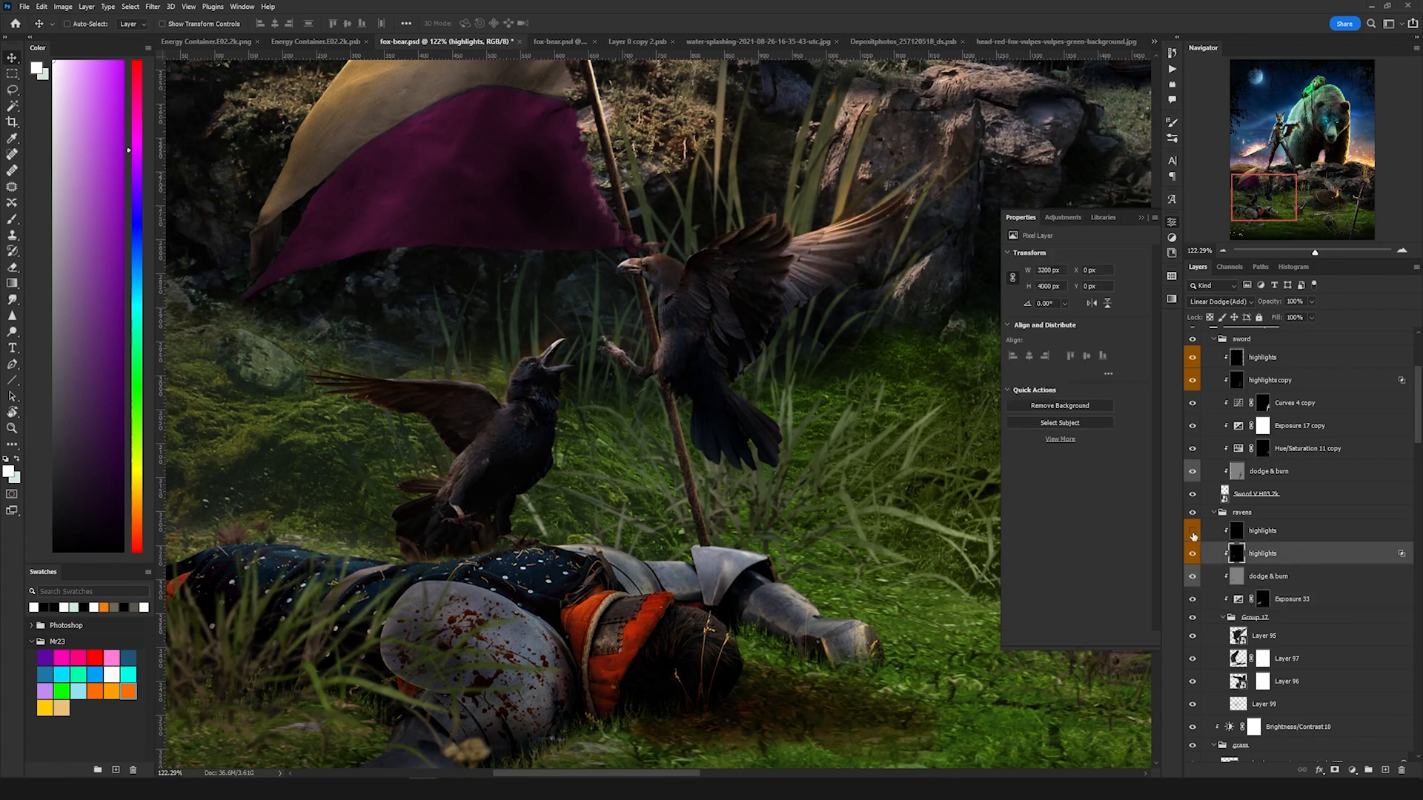
click(1291, 538)
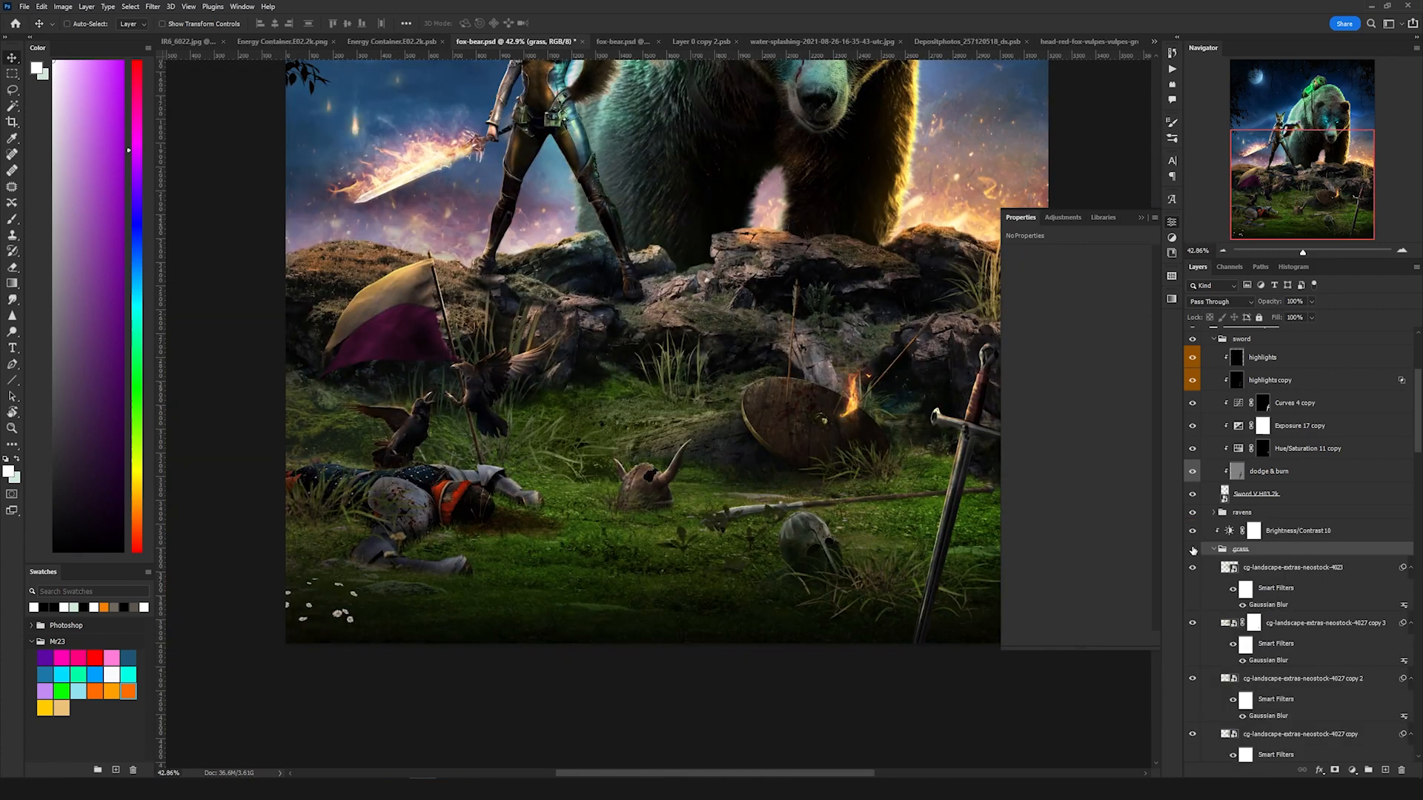
Step: Toggle the grass group's visibility to compare the foreground with and without the extra grass
click(1192, 549)
click(1192, 550)
click(1192, 549)
click(1193, 550)
scroll(790, 511, up, 2)
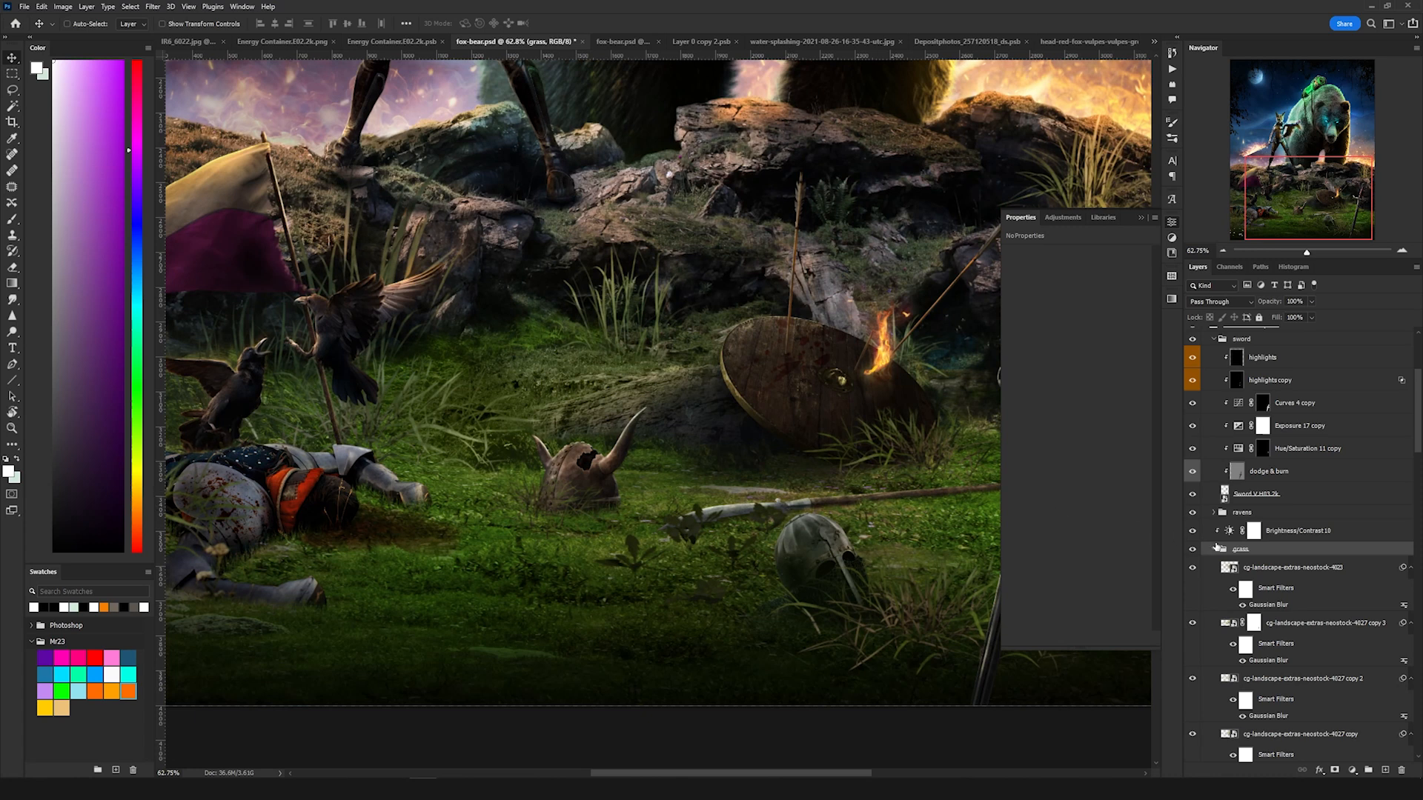
drag(559, 363, 570, 395)
click(1192, 549)
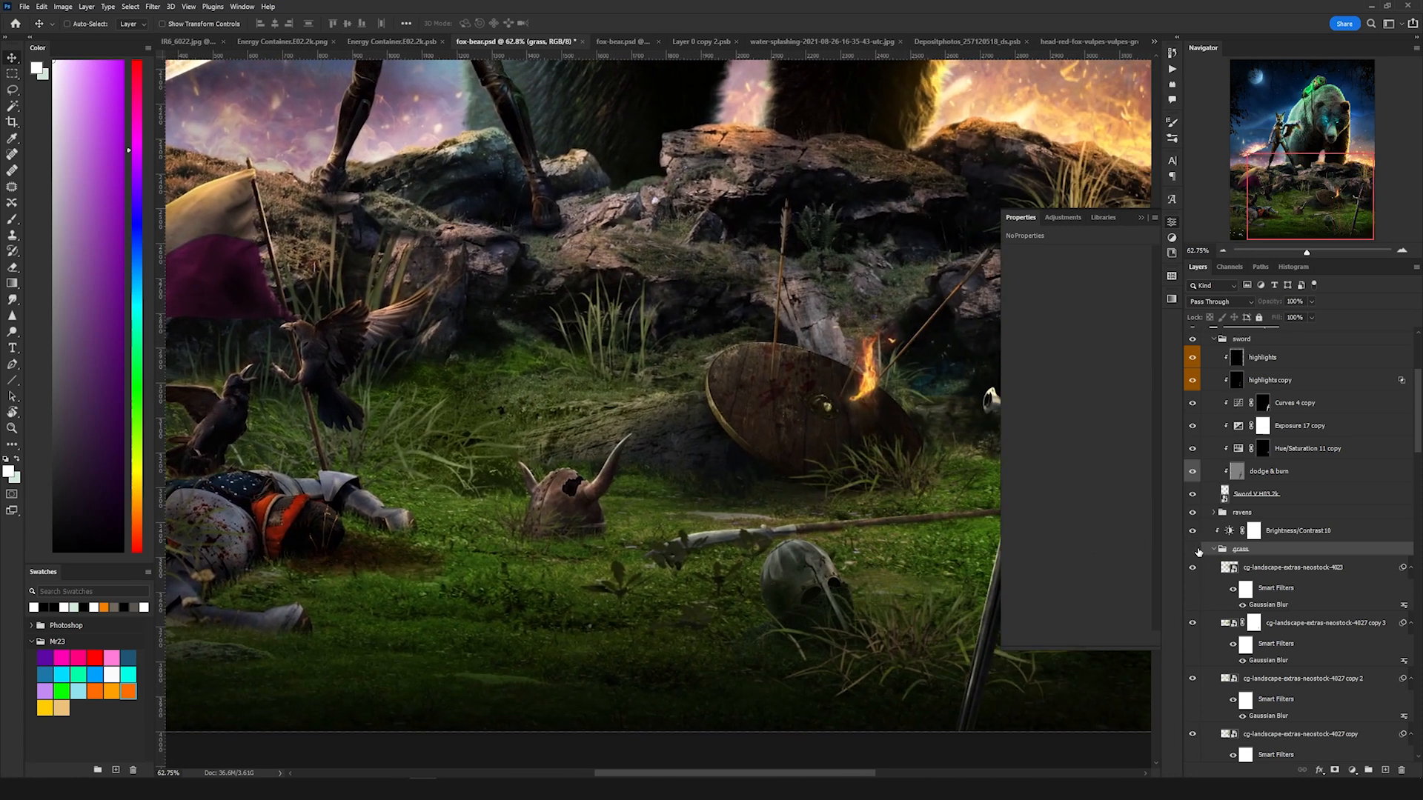
click(1193, 549)
drag(792, 481, 603, 466)
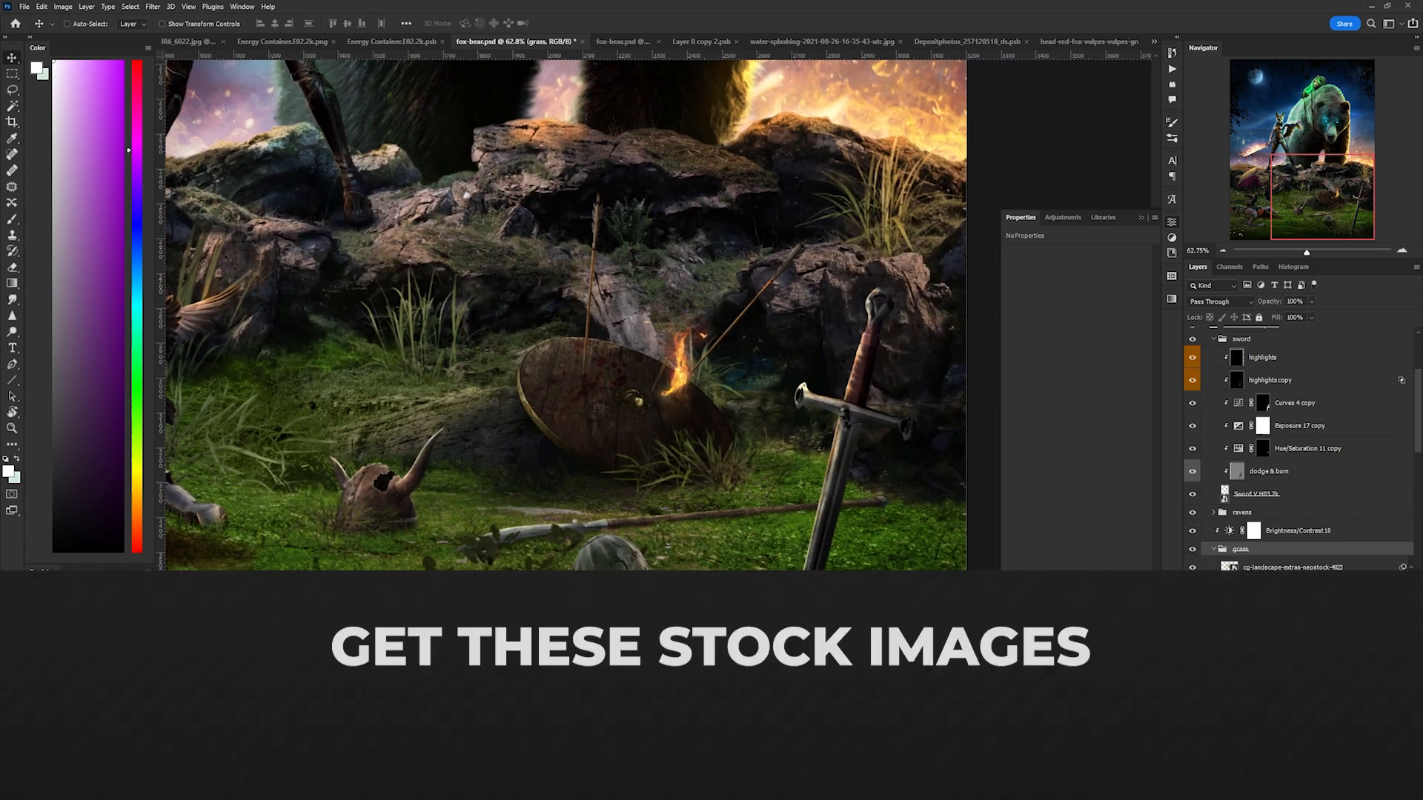
click(1209, 567)
click(1213, 550)
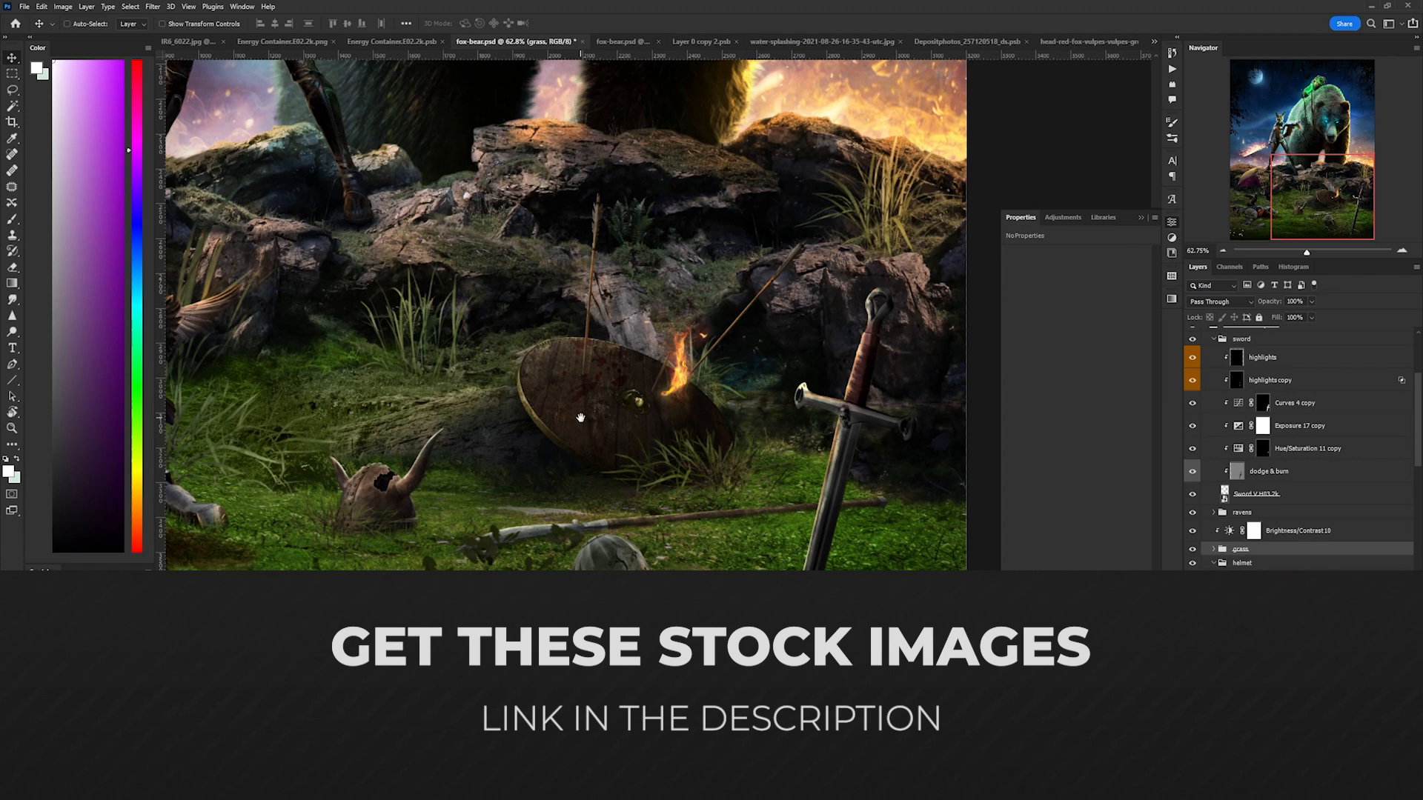
Step: Open the helmet group's Layer 22 smart object for editing
drag(335, 366, 534, 375)
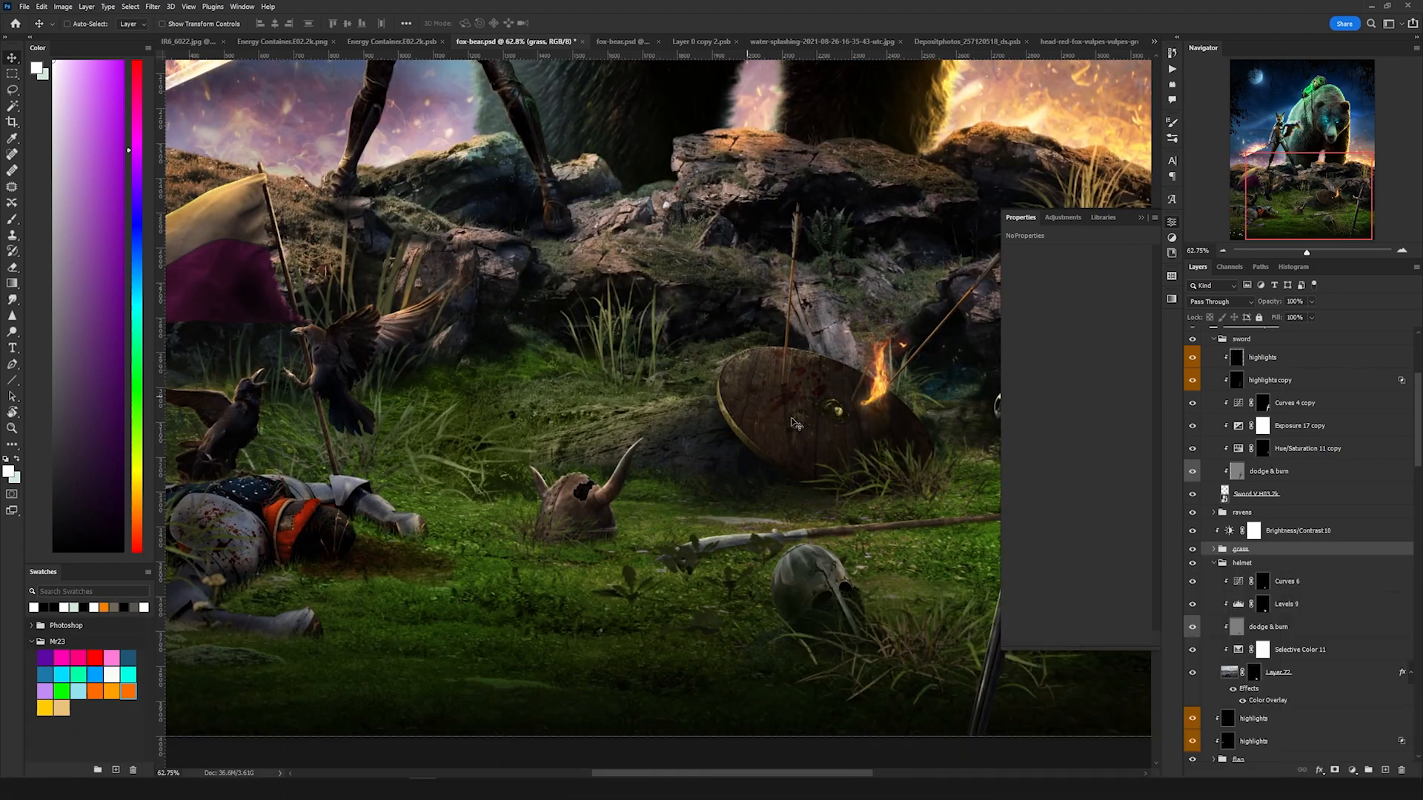
scroll(509, 516, up, 5)
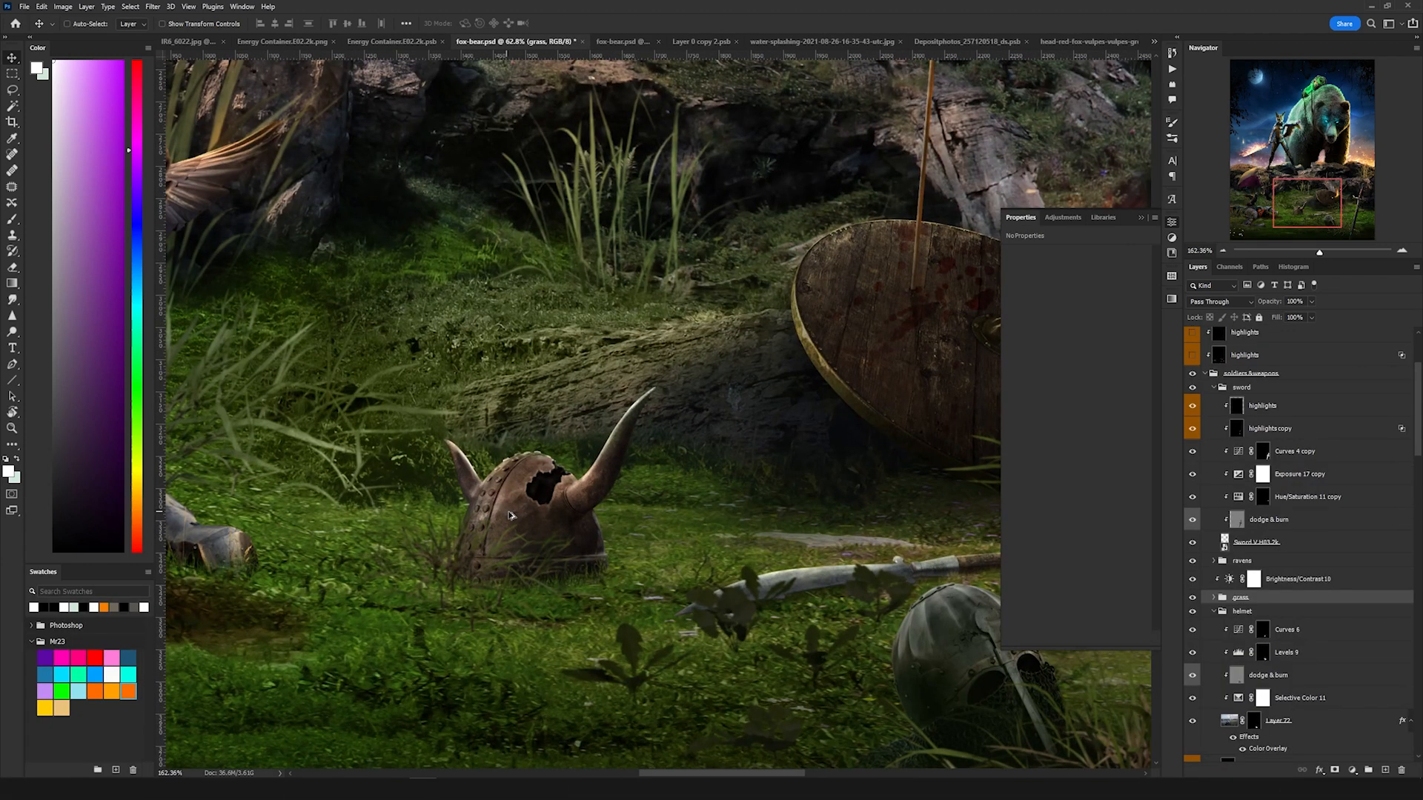
scroll(509, 516, up, 3)
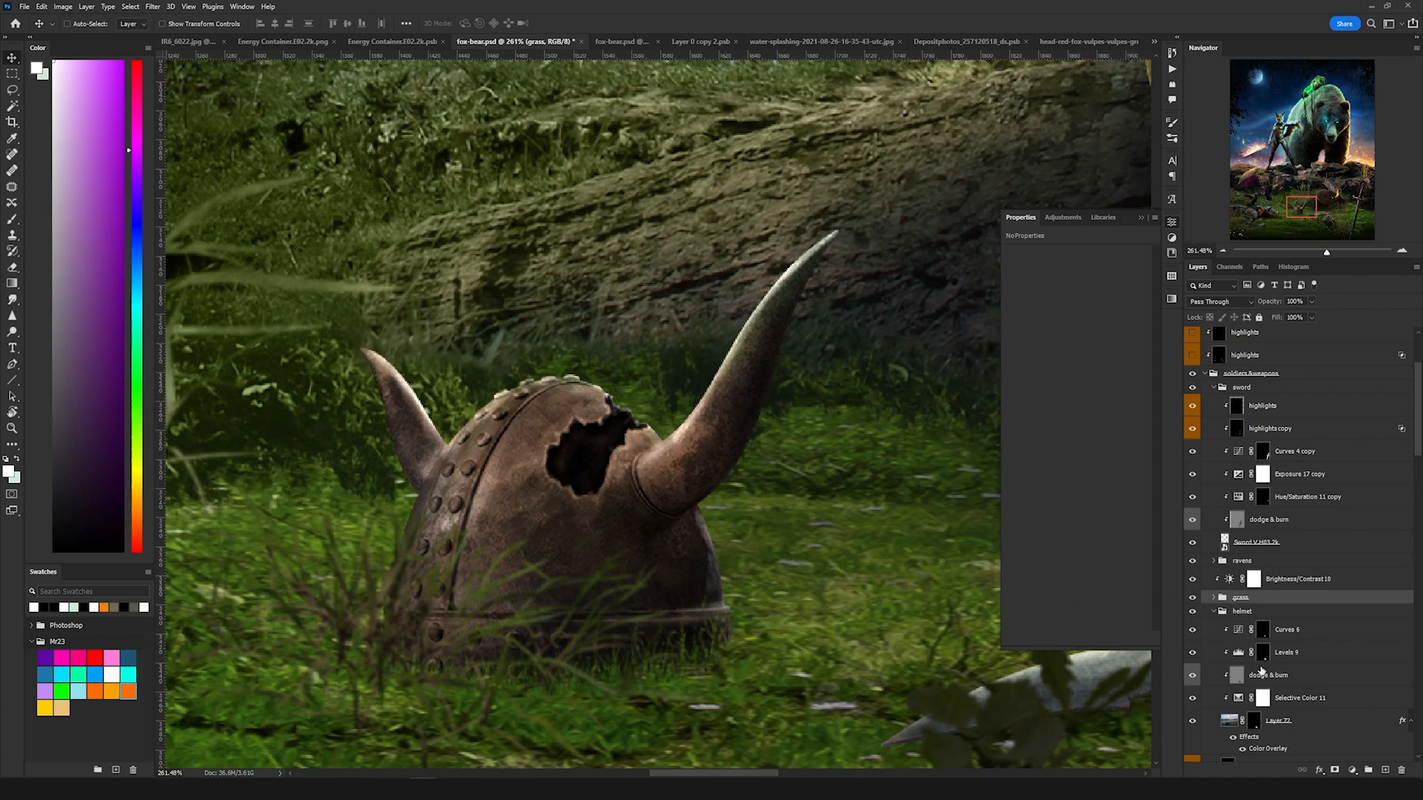
double_click(1229, 720)
Step: Add a black Solid Color fill layer above the helmet image
scroll(668, 358, up, 2)
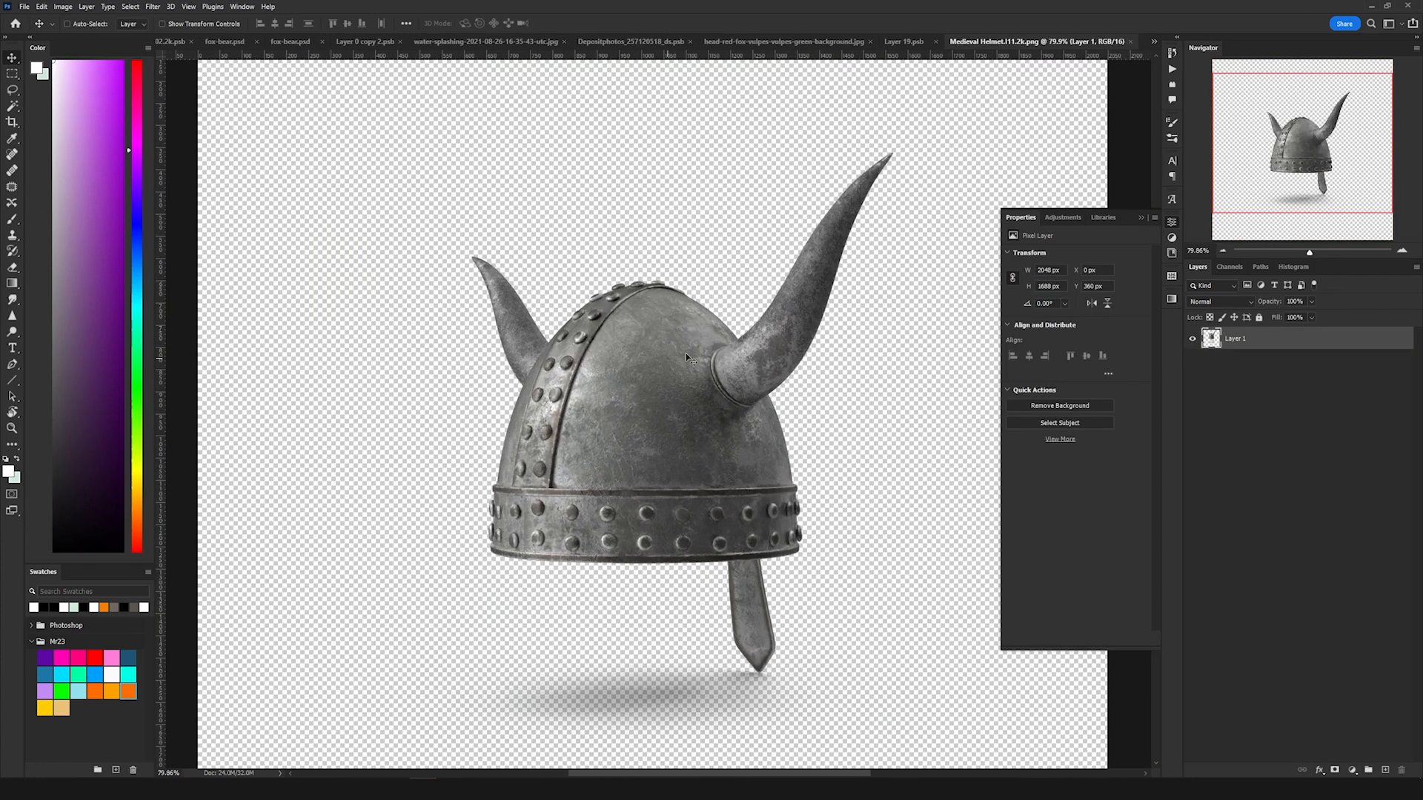
drag(690, 346, 618, 395)
scroll(511, 478, up, 2)
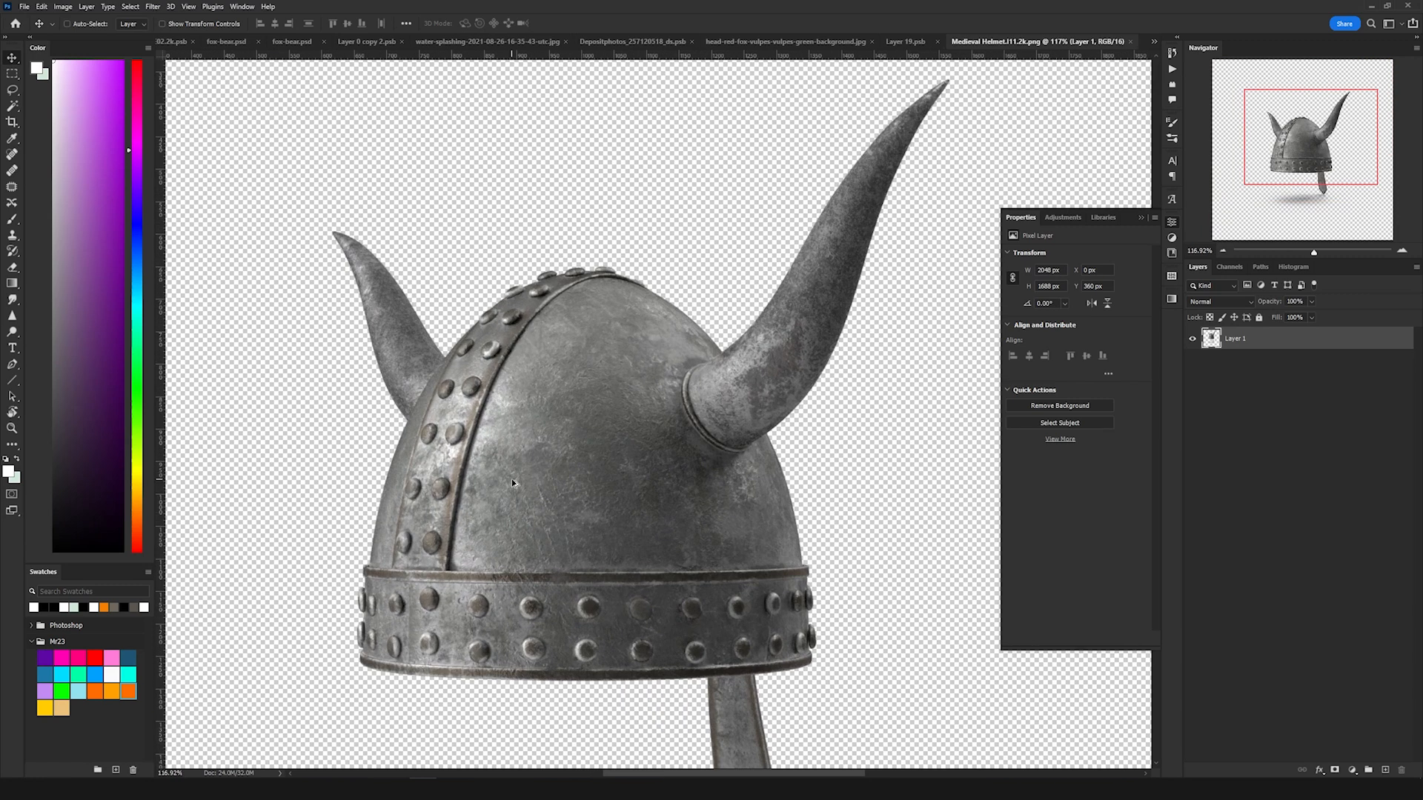
drag(752, 427, 750, 469)
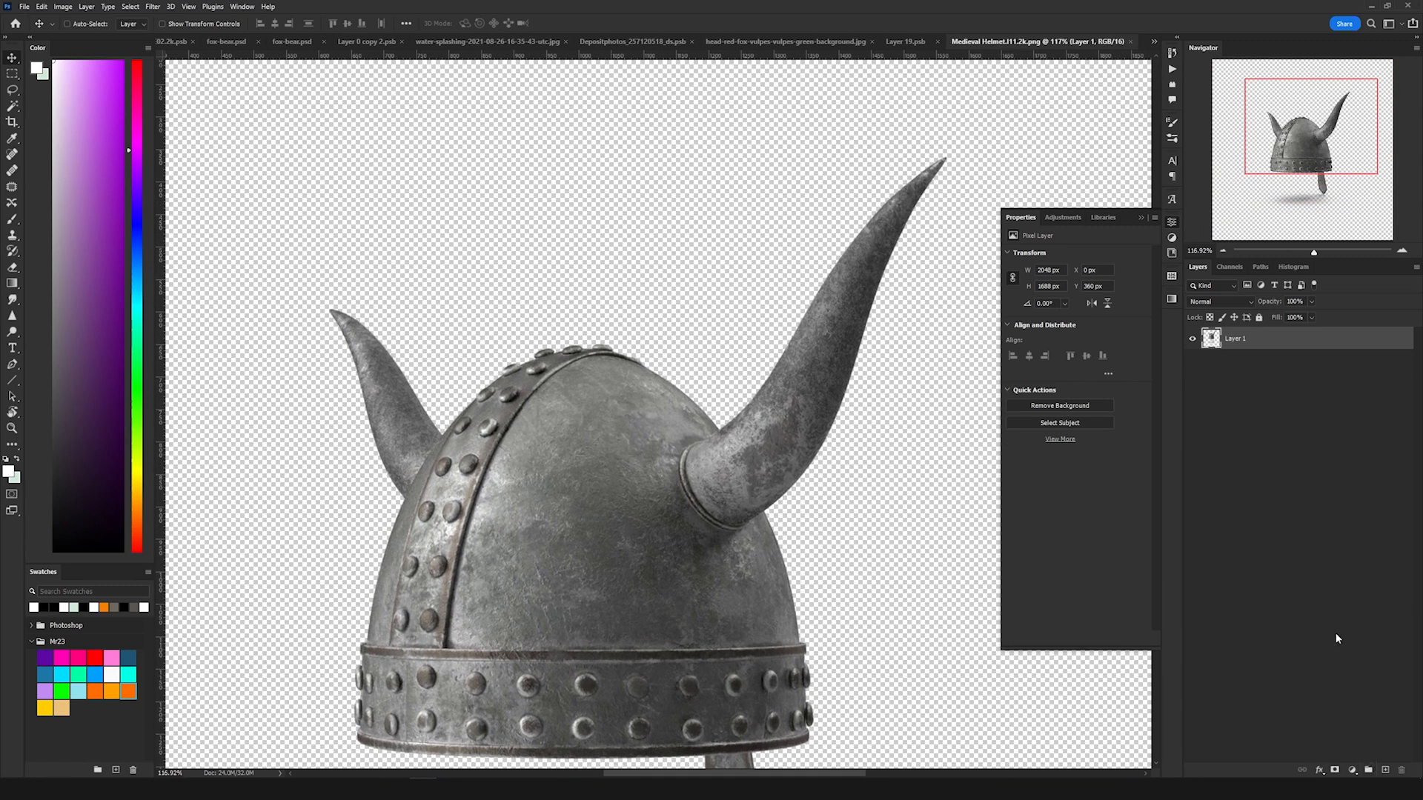
click(1352, 773)
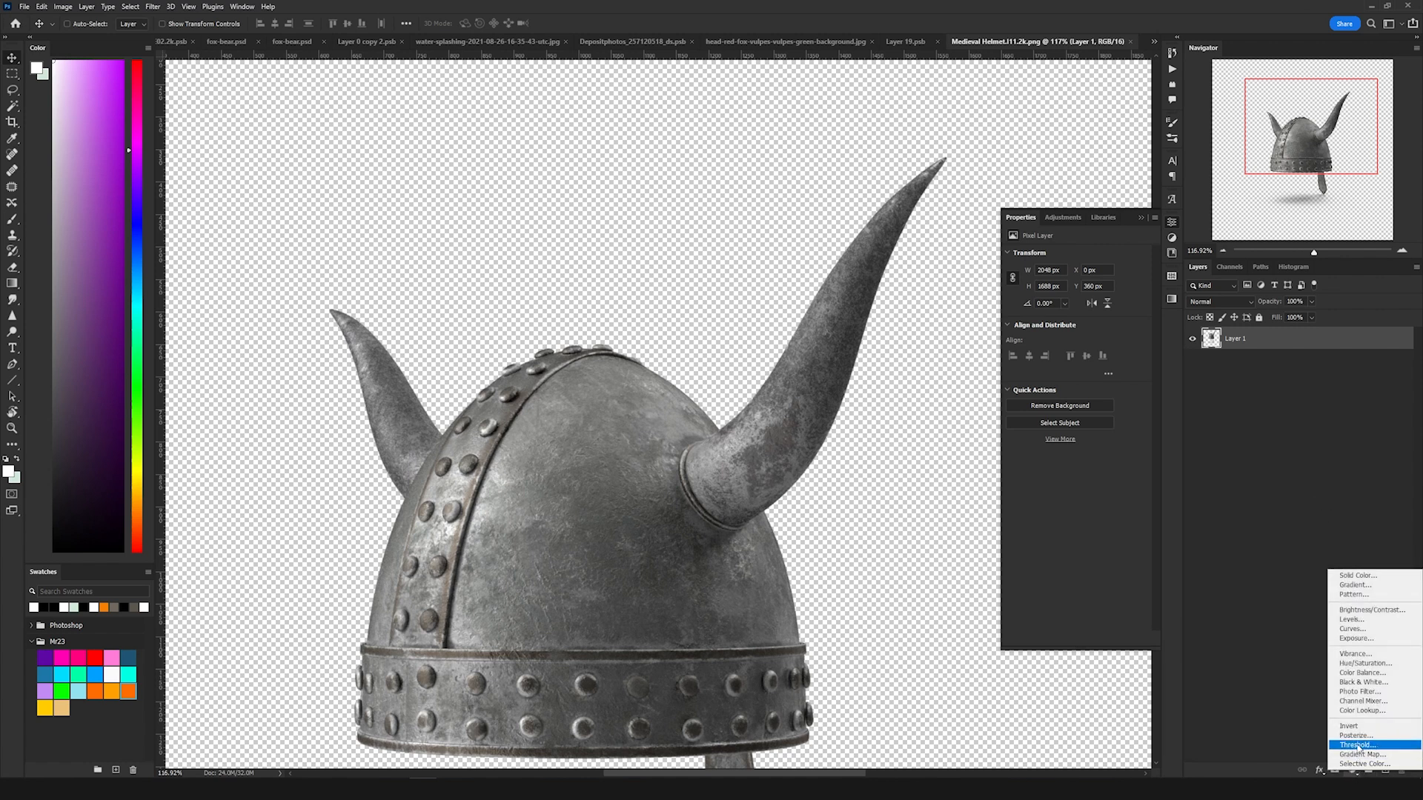
click(1344, 575)
drag(1093, 332, 1111, 434)
click(1250, 275)
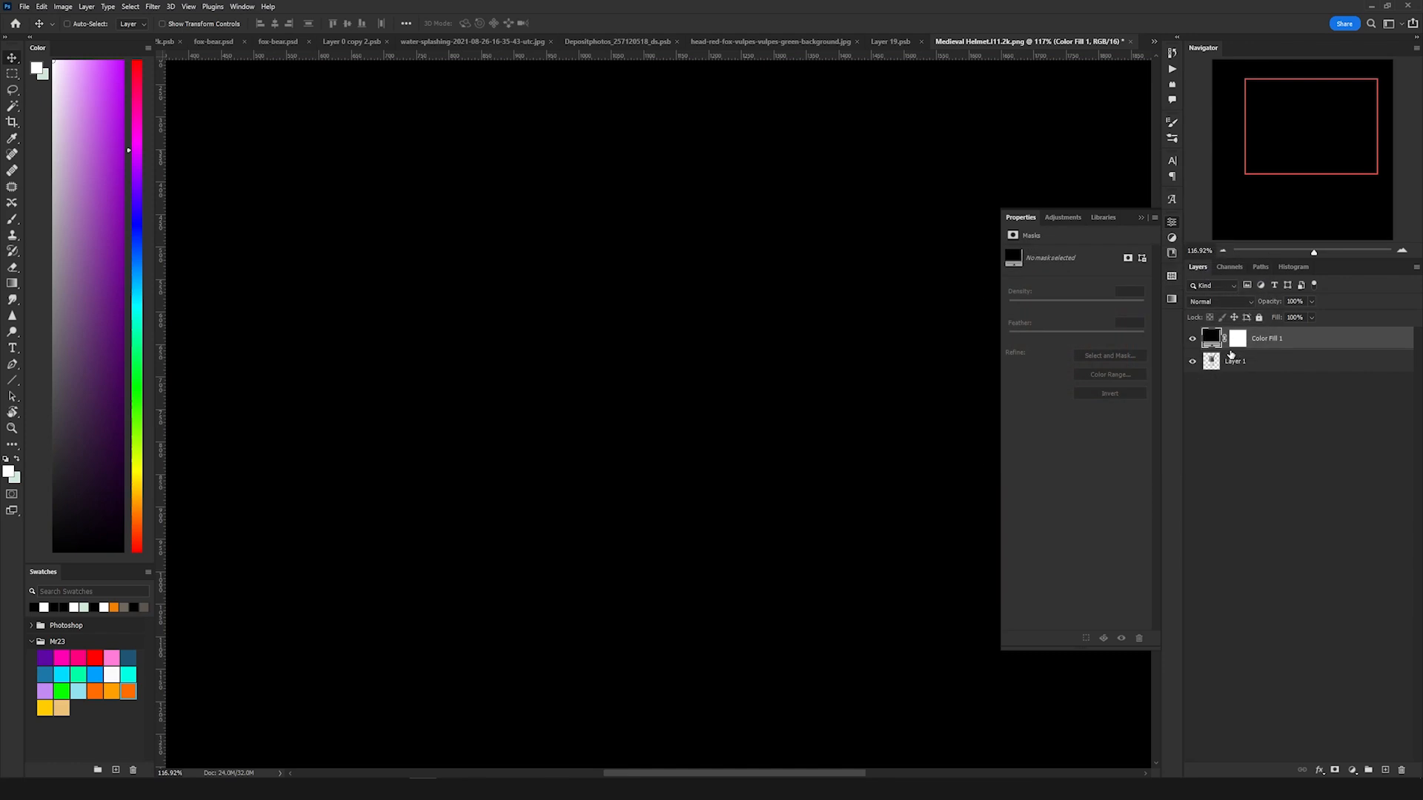
Step: Clip the color fill to the helmet and invert the fill's layer mask
alt+click(1216, 348)
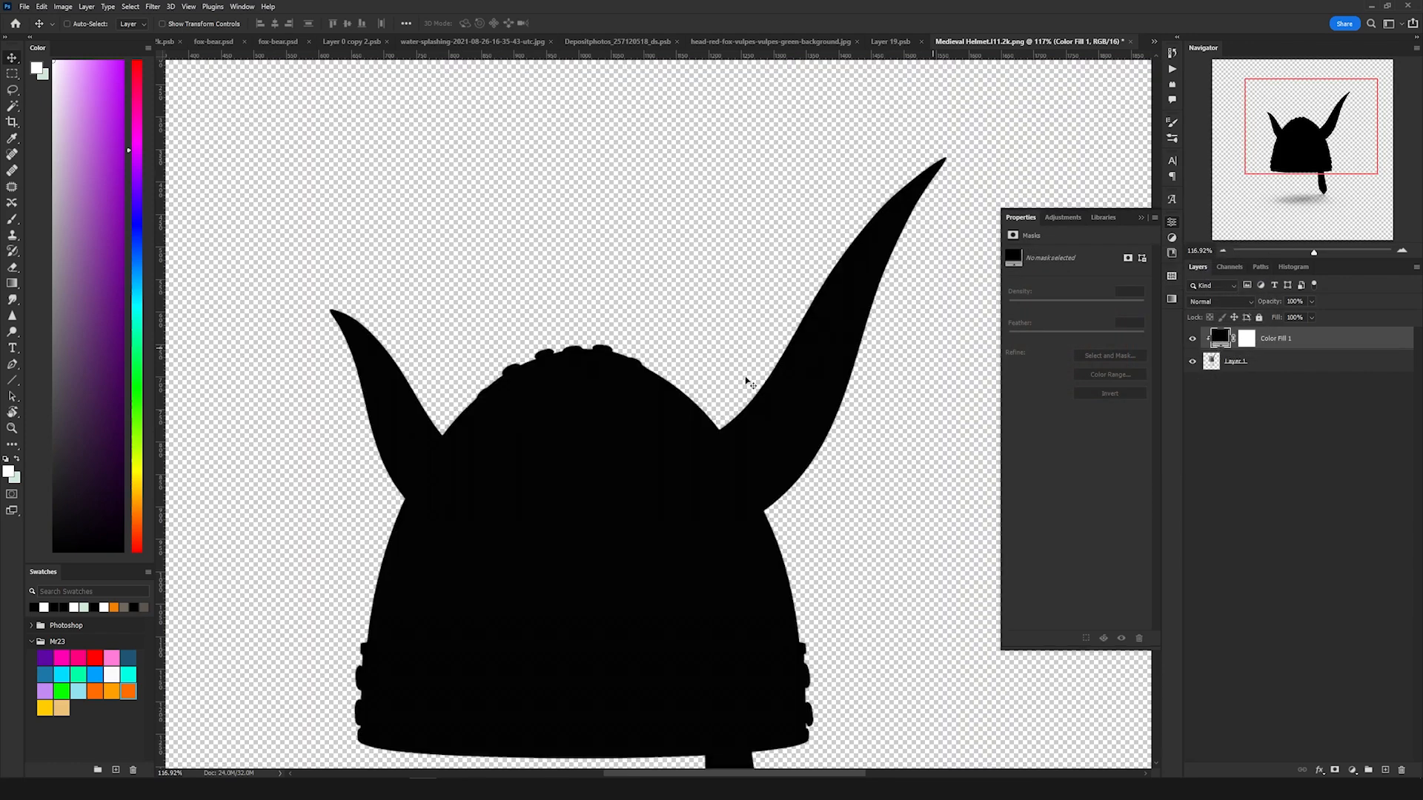
click(1247, 340)
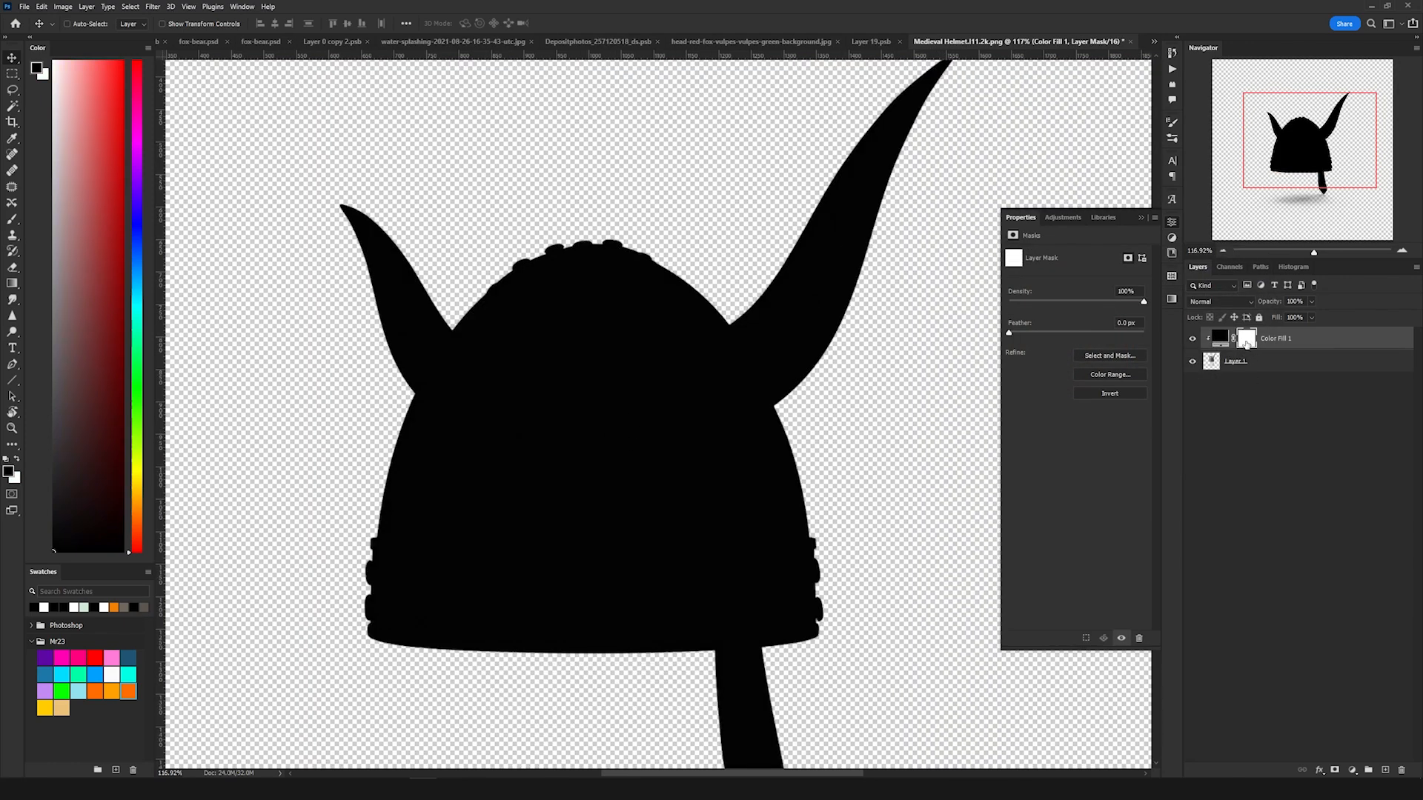
click(1111, 395)
Step: Lasso a jagged hole near the top of the helmet and fill it in the mask to show black there
key(l)
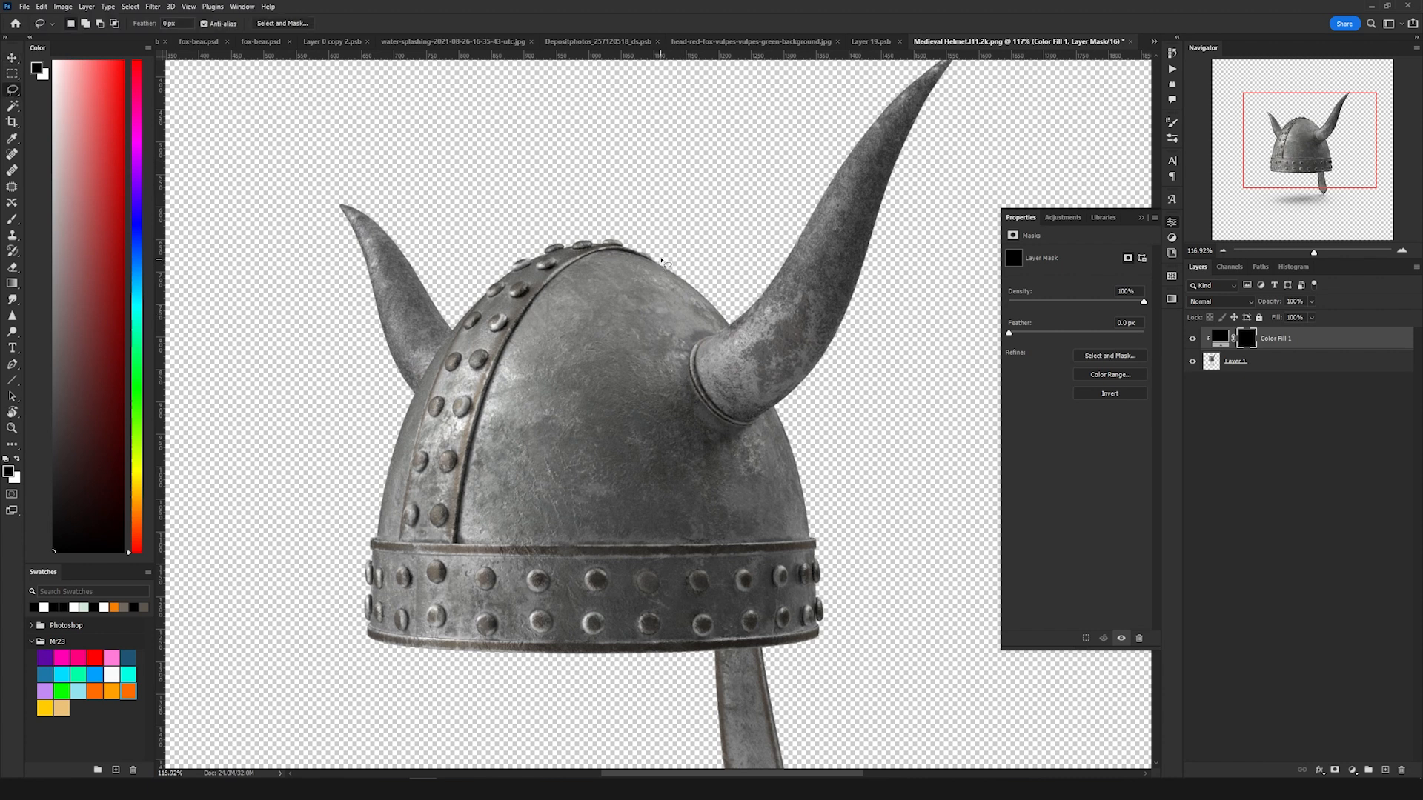
mouse_move(641, 267)
mouse_down()
mouse_move(595, 309)
mouse_move(566, 372)
mouse_move(612, 398)
mouse_move(619, 366)
mouse_move(646, 355)
mouse_move(694, 285)
mouse_move(685, 261)
mouse_move(661, 258)
mouse_up()
key(alt+BackSpace)
key(ctrl+d)
scroll(638, 276, up, 3)
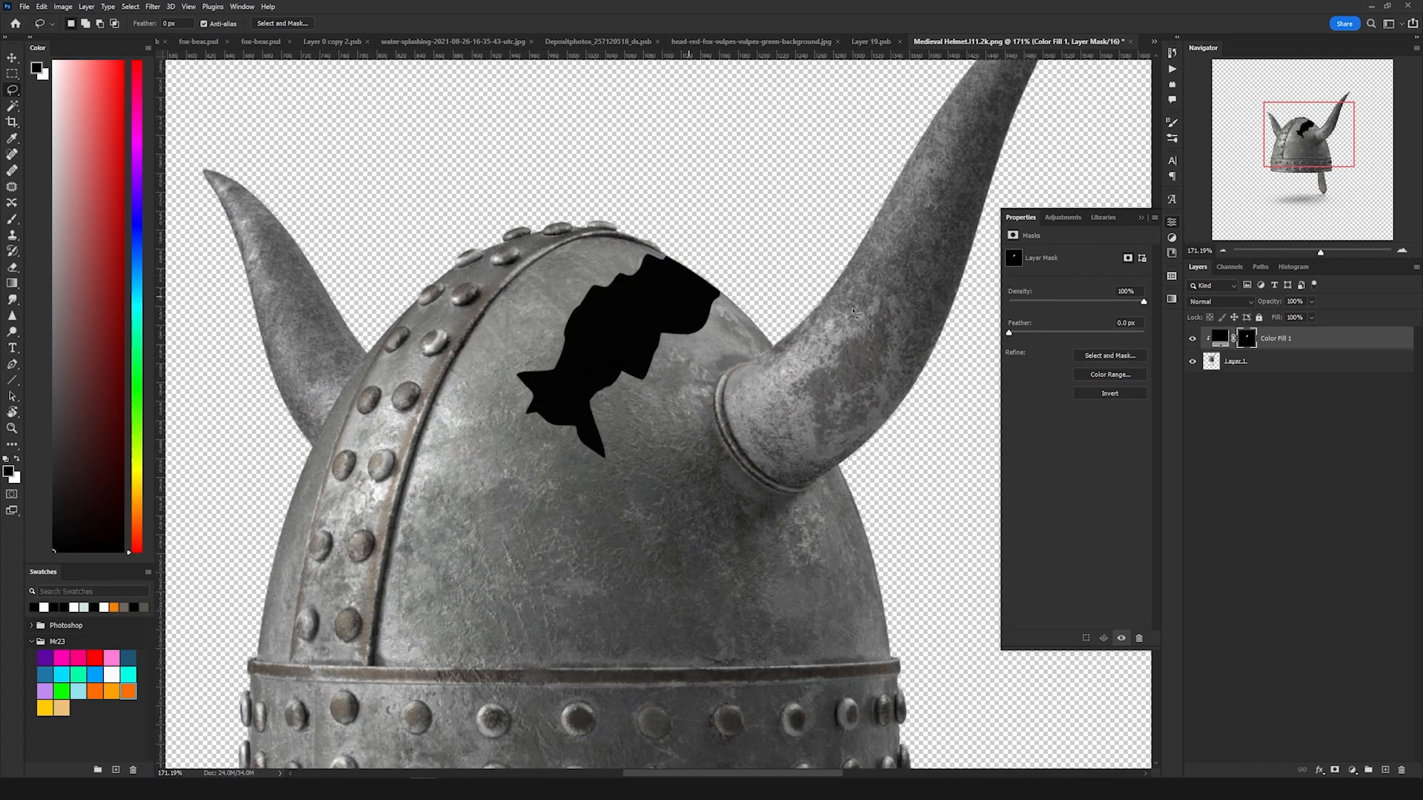
click(1229, 368)
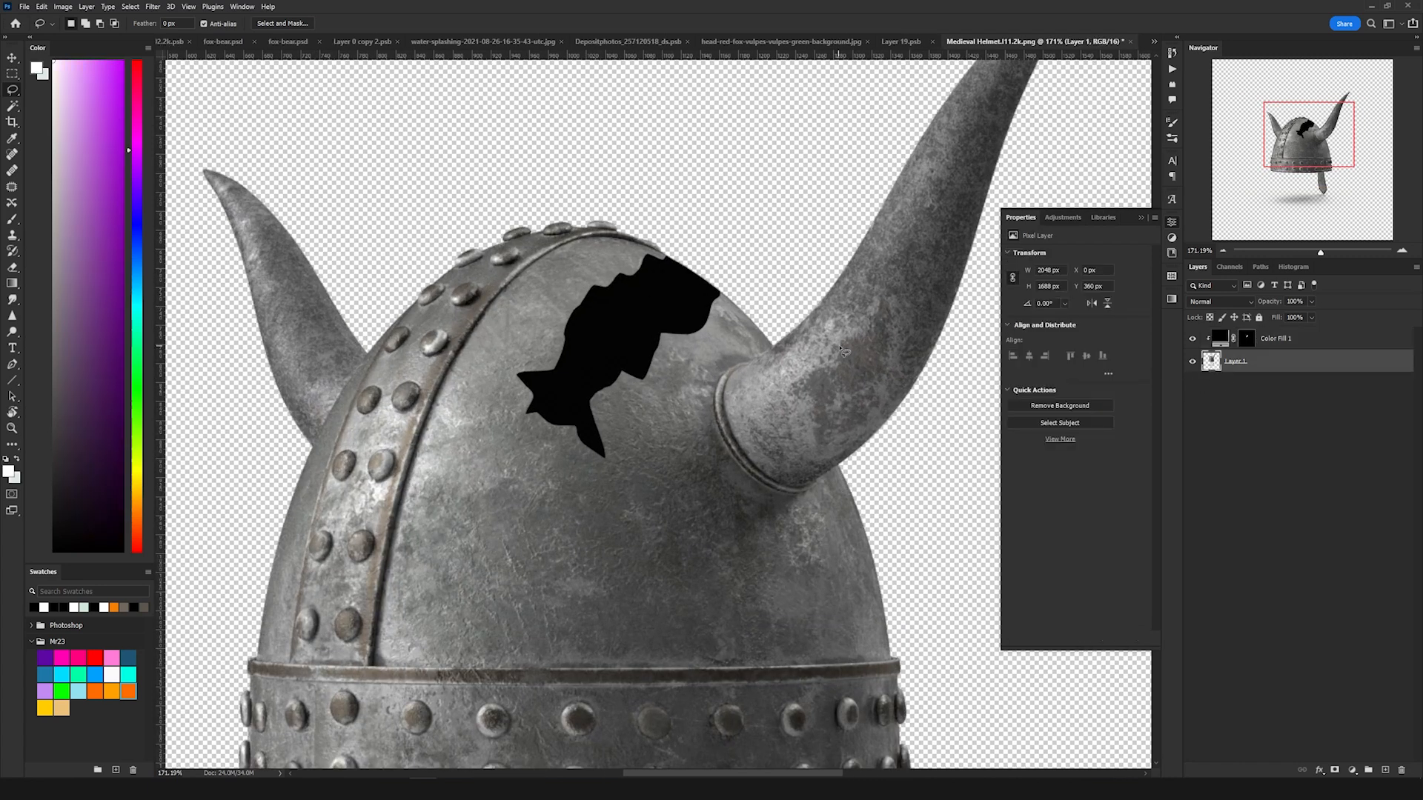
Step: Add a layer mask to the helmet image and hide a jagged notch extending the hole to the helmet's top edge
click(1335, 771)
mouse_move(674, 287)
mouse_down()
mouse_move(743, 269)
mouse_move(724, 232)
mouse_up()
key(alt+Delete)
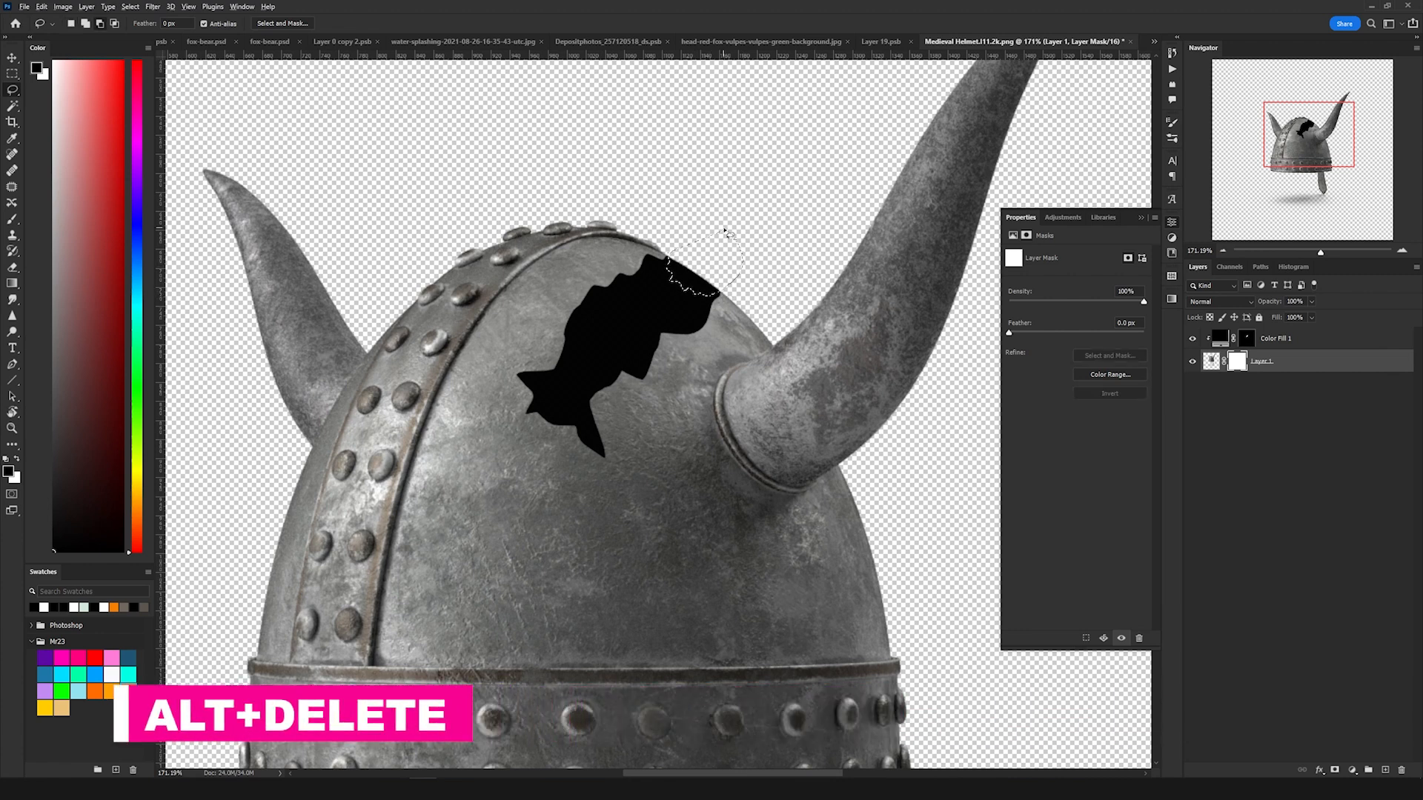
key(alt+Delete)
key(ctrl+d)
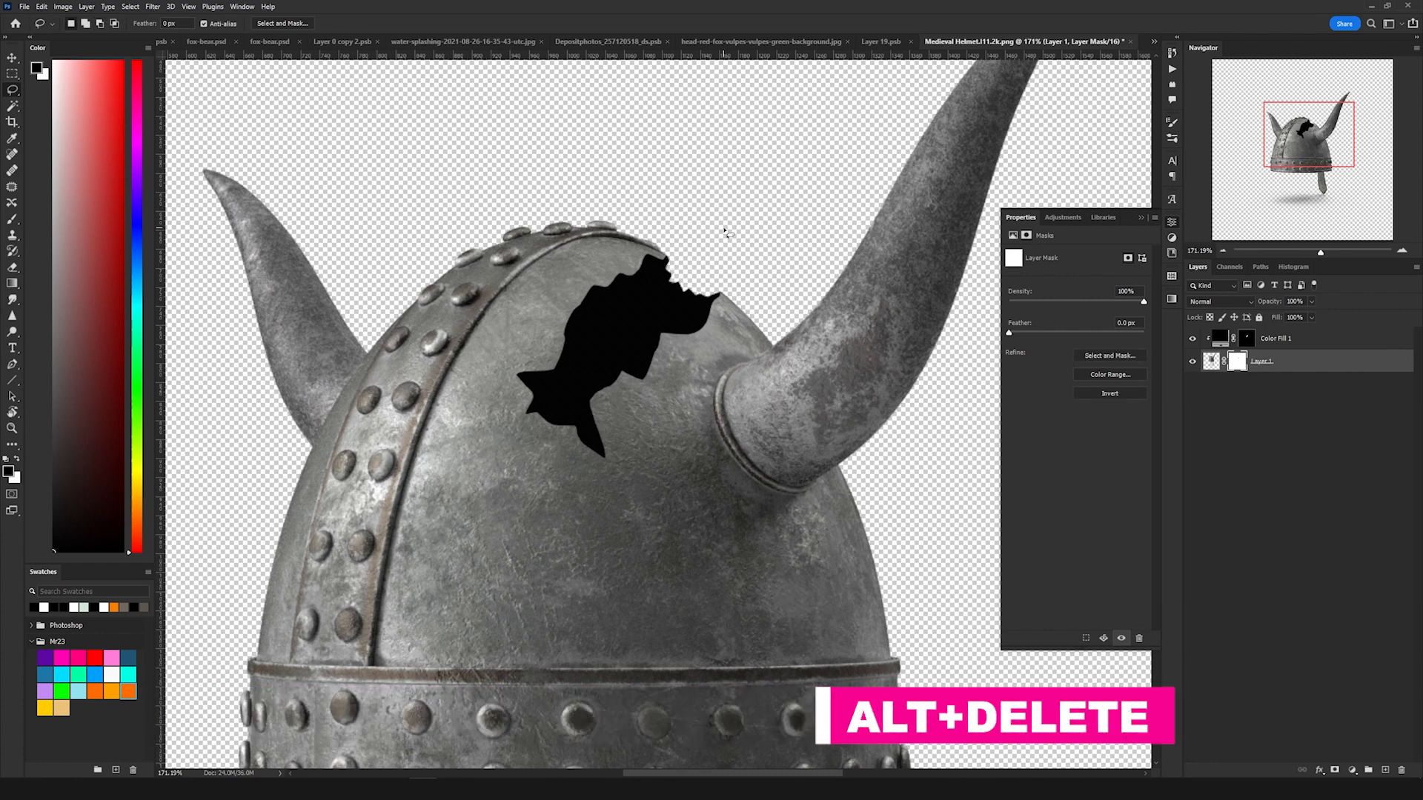
Step: Give the black color fill an Outer Glow in Linear Dodge (Add) at 84% opacity
scroll(724, 229, down, 5)
scroll(705, 232, up, 7)
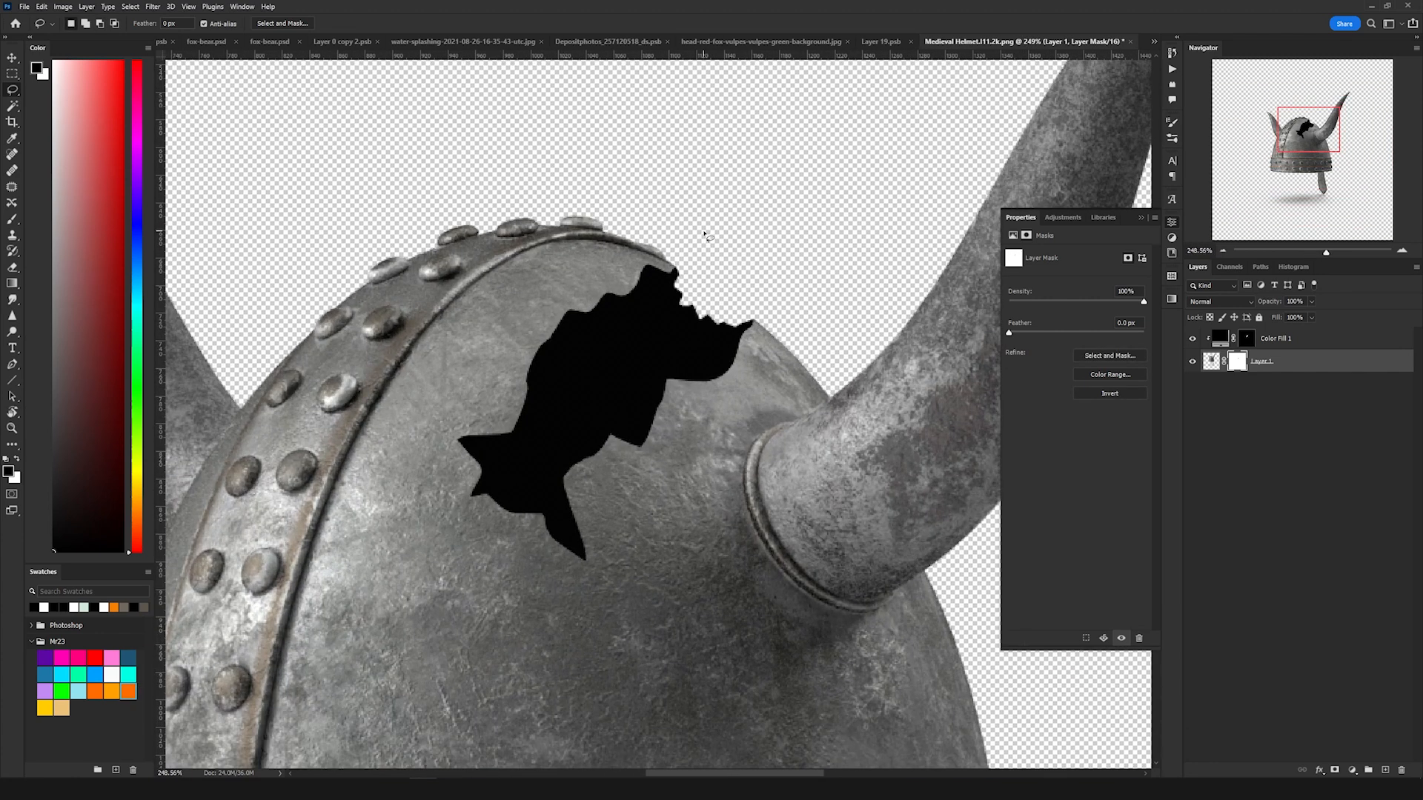
key(v)
scroll(561, 333, up, 3)
click(1306, 343)
click(1313, 343)
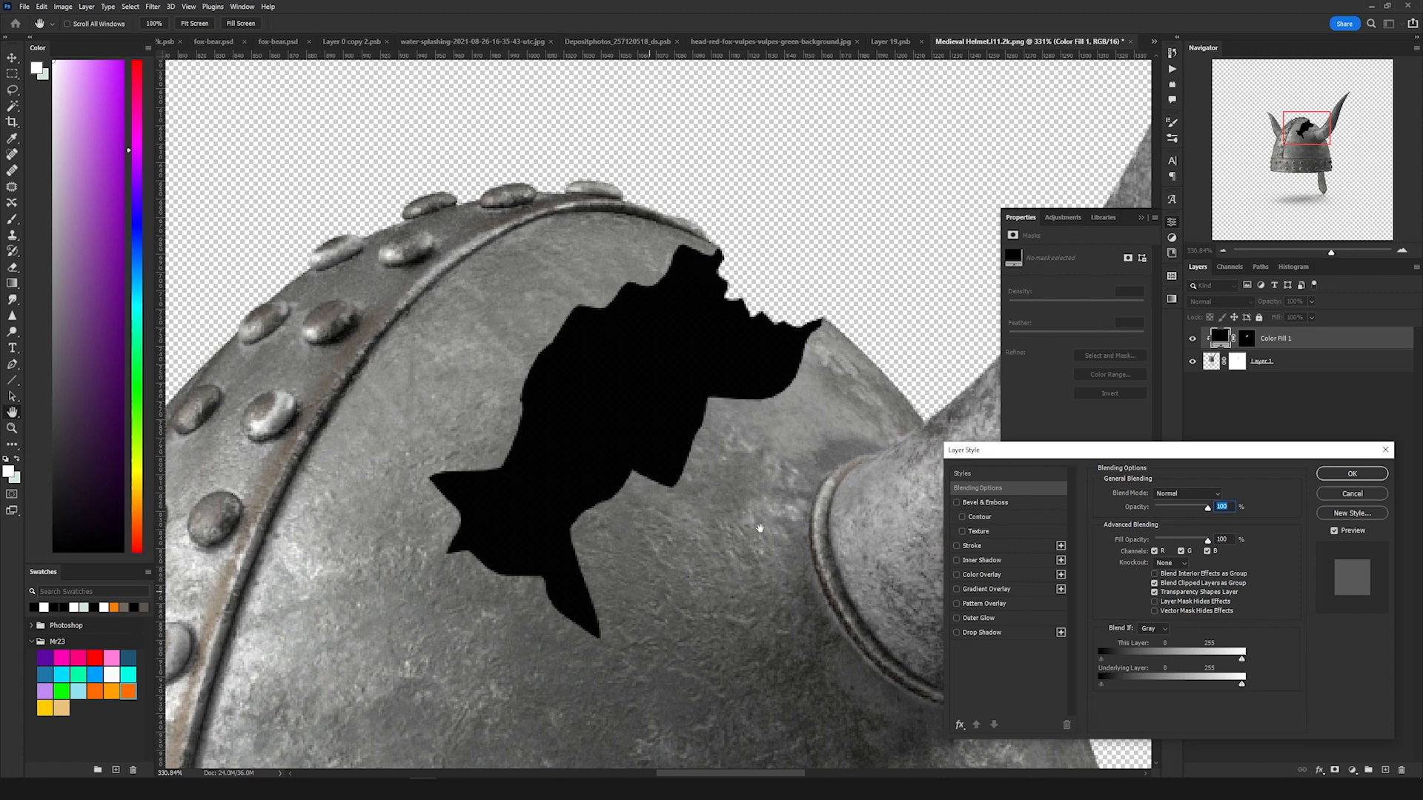
click(961, 618)
drag(1179, 511, 1188, 508)
drag(1147, 602, 1151, 619)
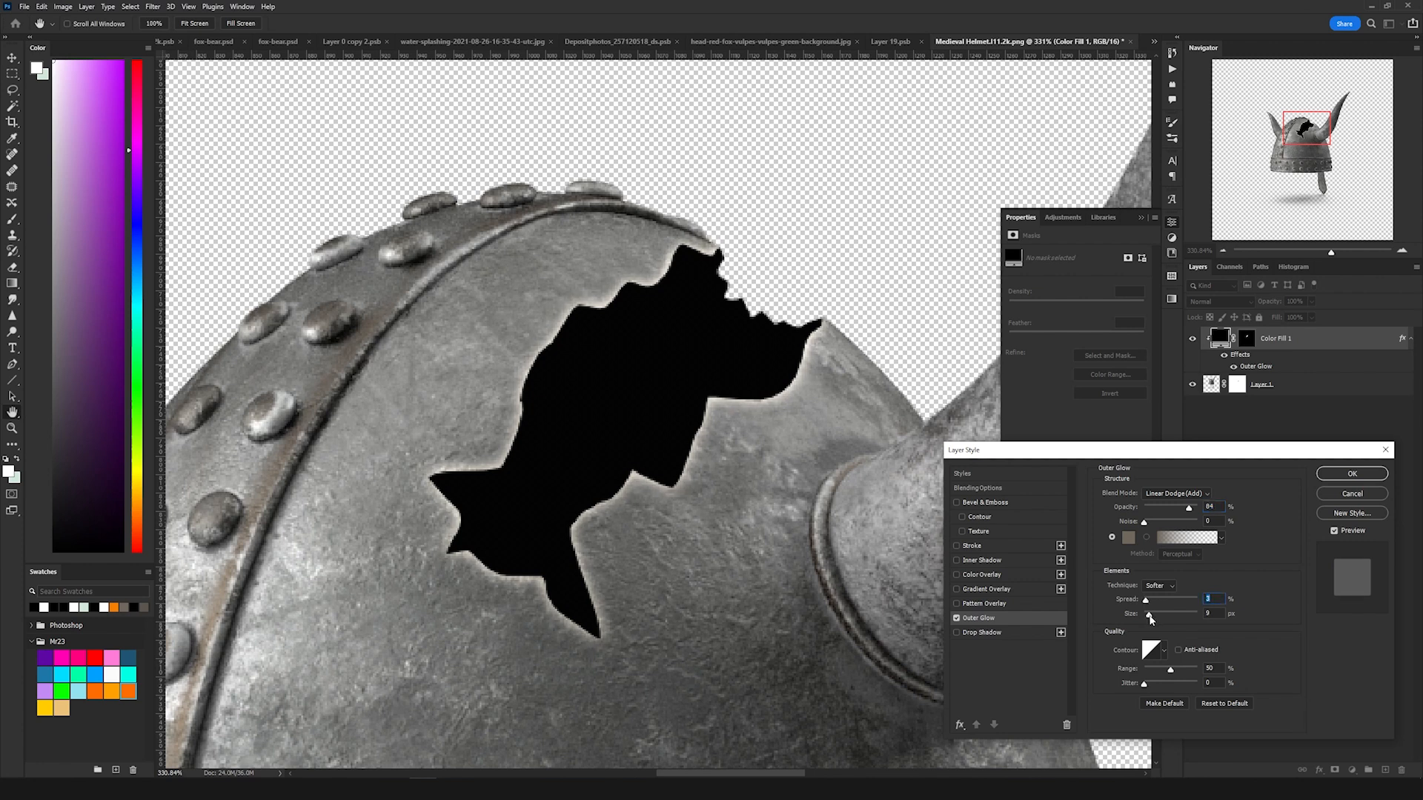
click(1150, 612)
click(1351, 474)
Step: Feather the black color fill's hole mask by 0.5 px
key(v)
scroll(750, 370, down, 5)
scroll(749, 371, up, 4)
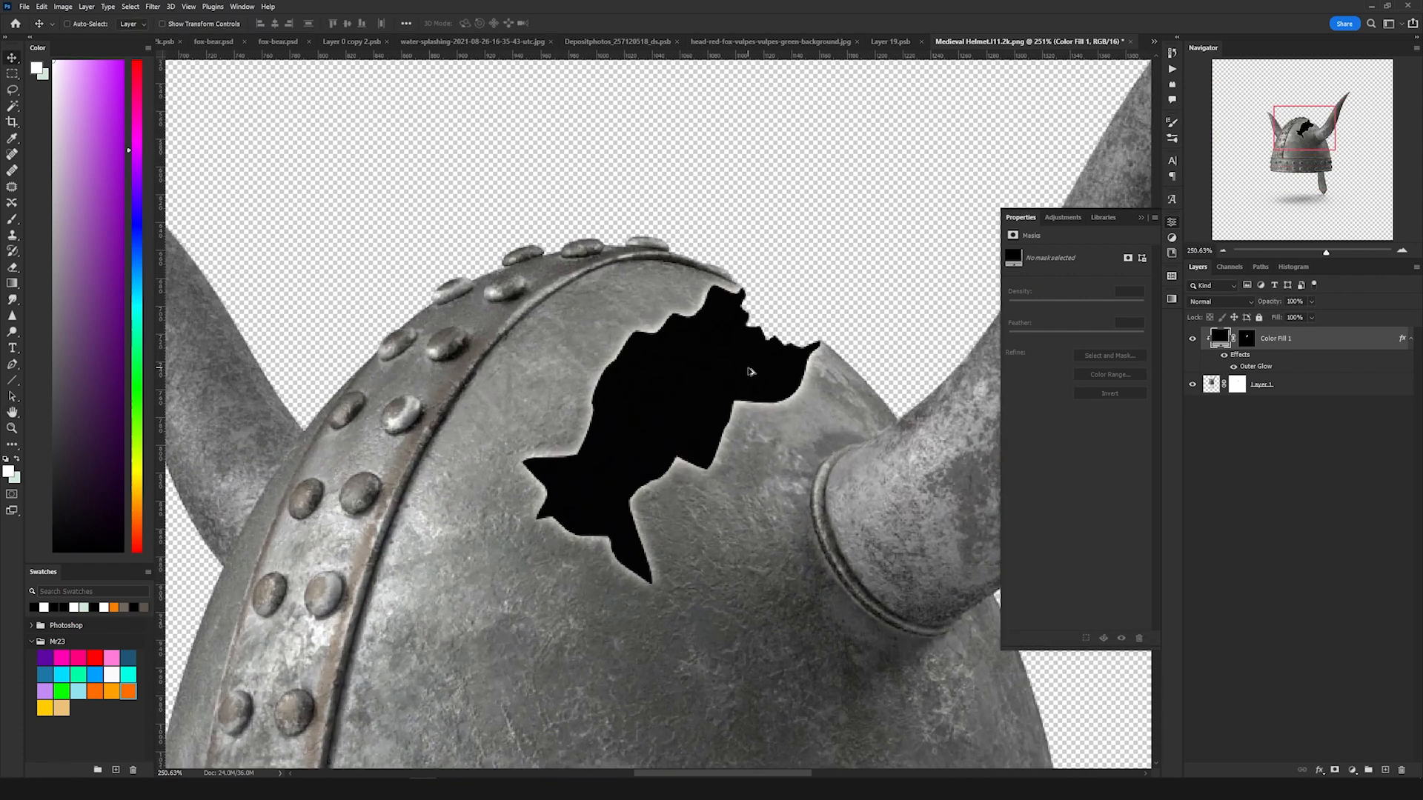
scroll(752, 373, up, 1)
click(1247, 339)
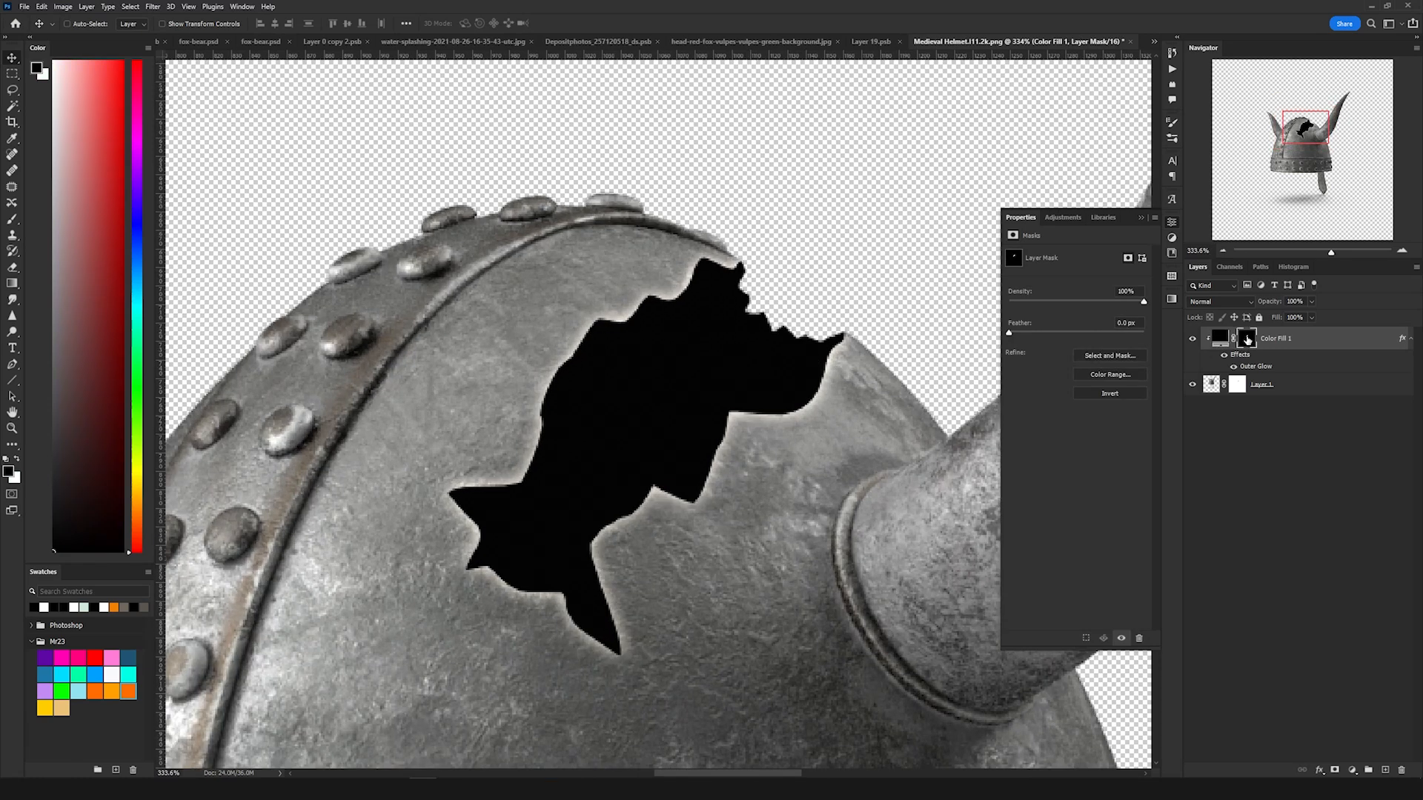
drag(1008, 332, 1013, 335)
scroll(860, 345, down, 5)
scroll(859, 344, up, 6)
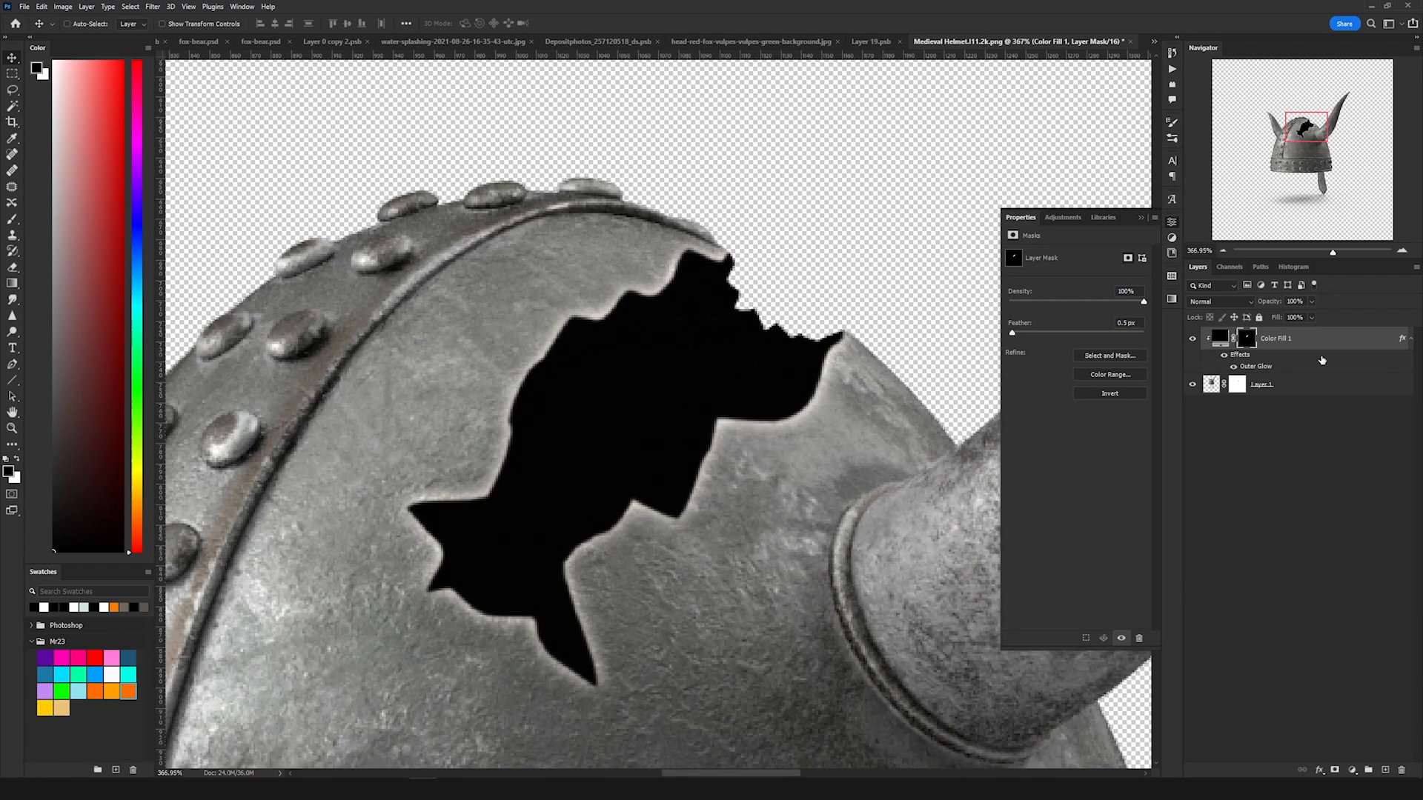
Step: Add a Solid Color fill layer in orange, hex ff4200, above the black fill
click(1354, 768)
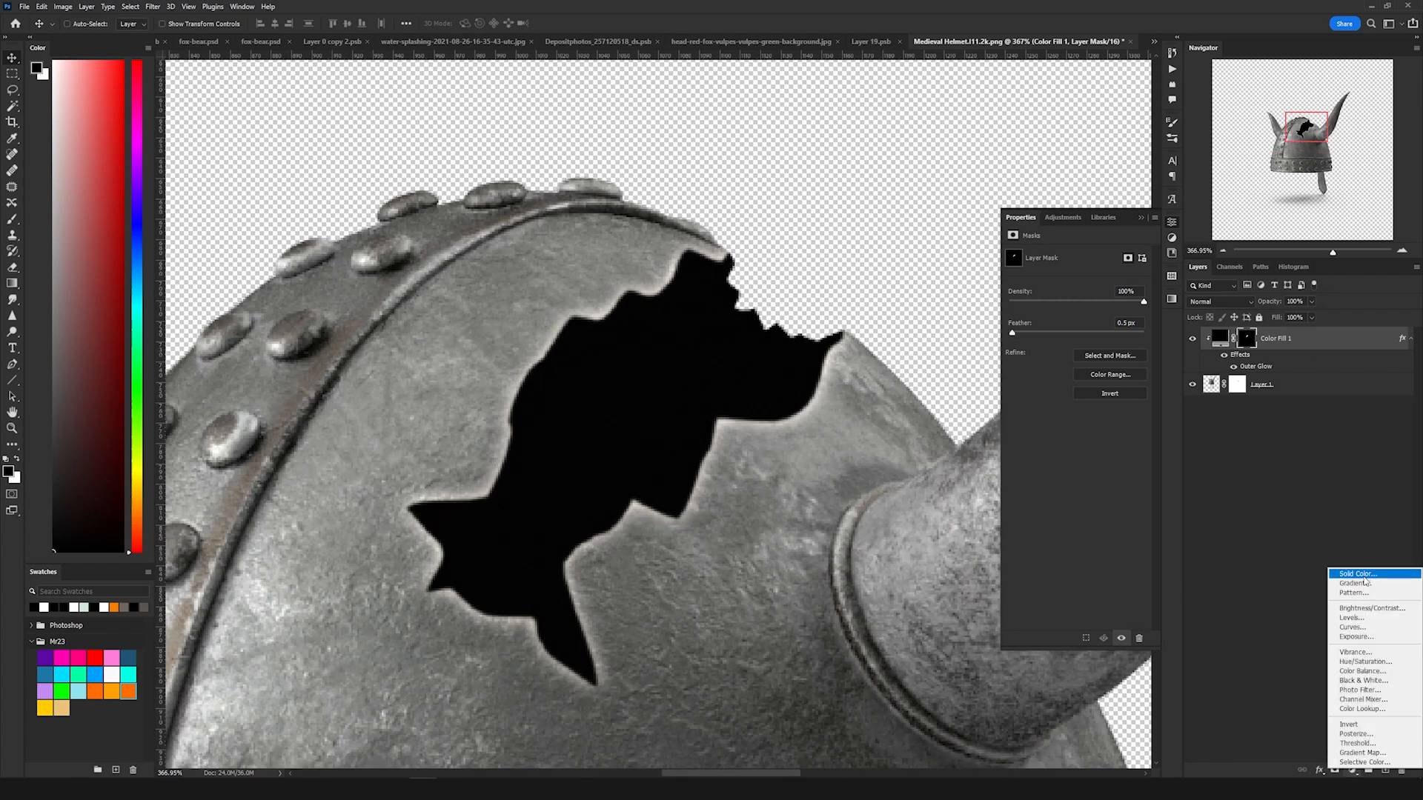
click(1367, 576)
text(ff4200)
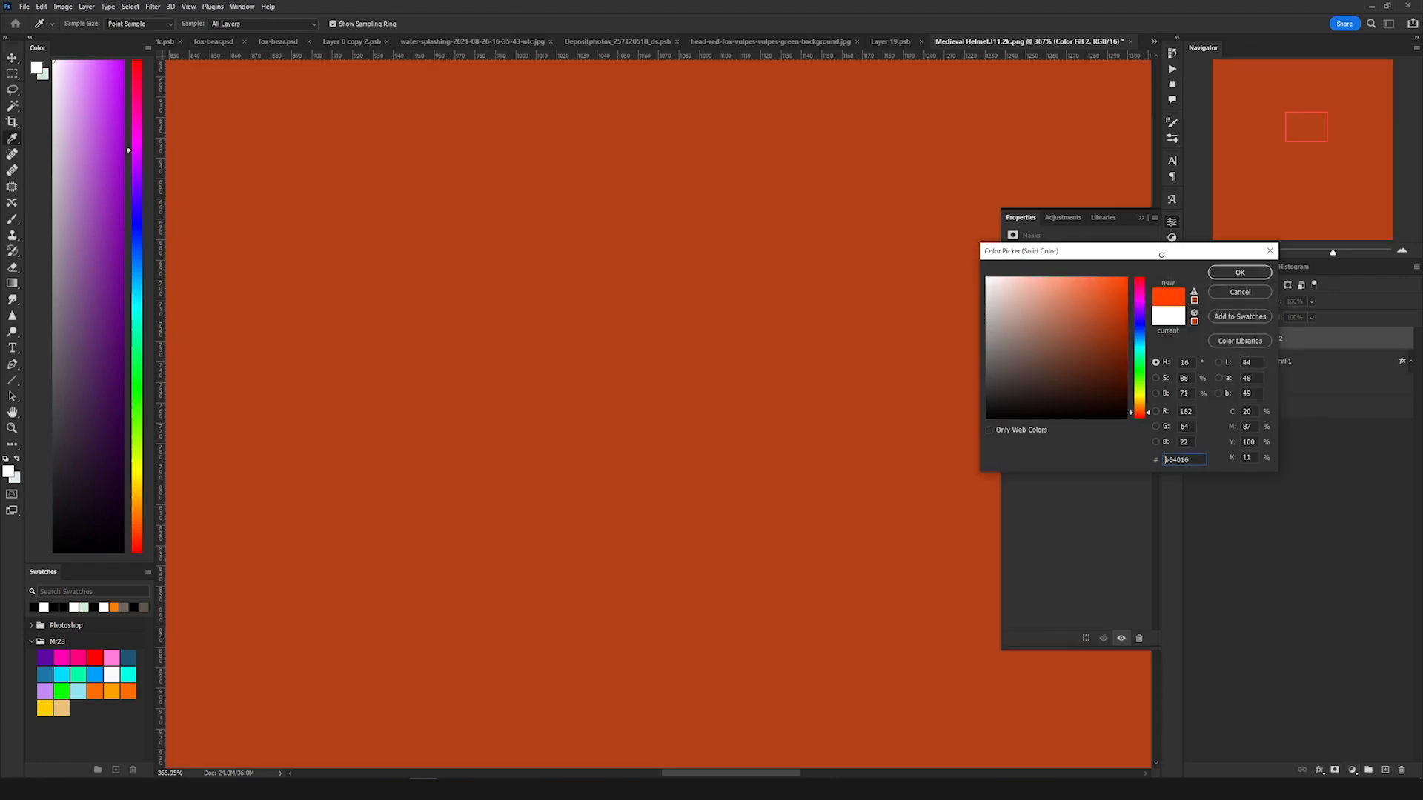
click(1233, 275)
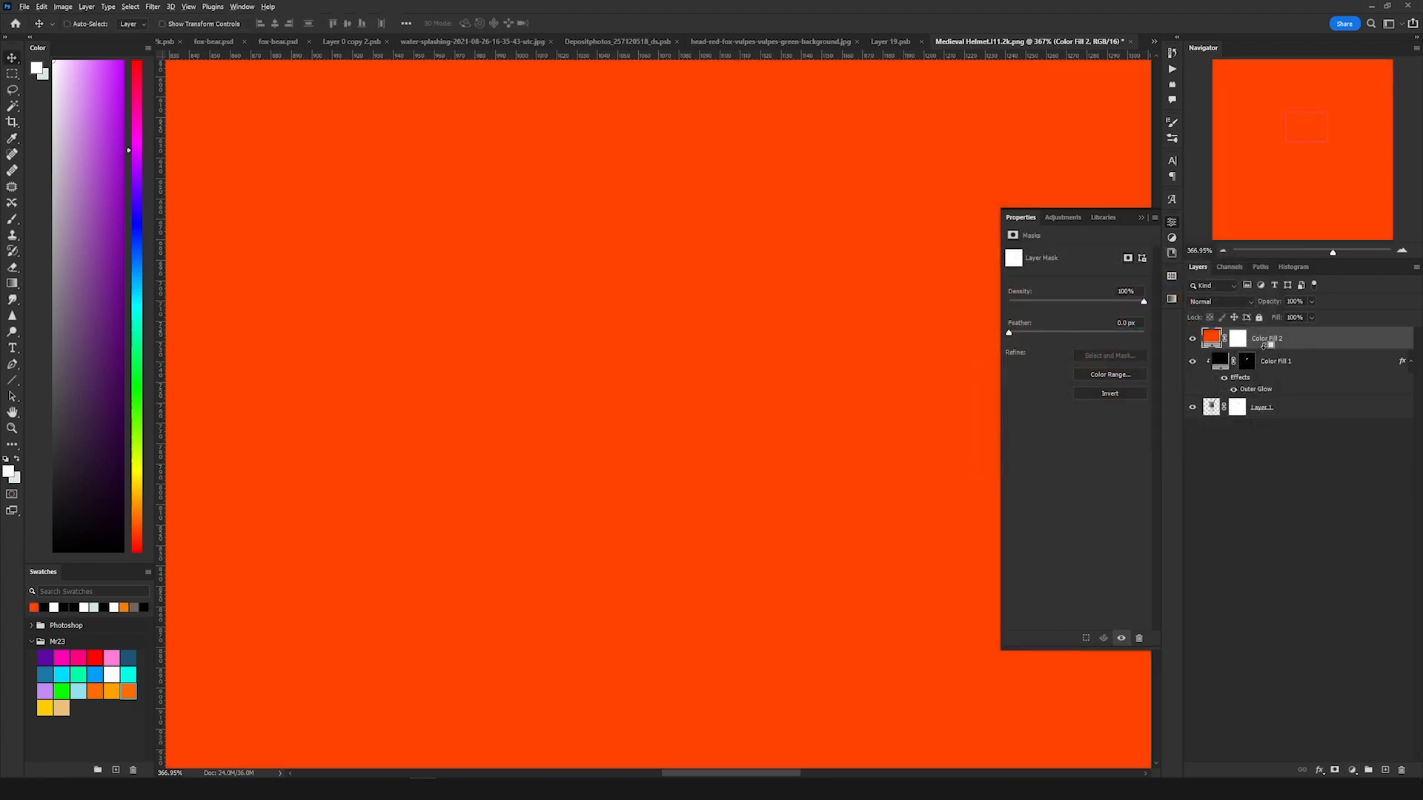
Step: Copy the hole-shaped mask onto the orange fill layer so the orange appears only inside the hole
drag(1248, 365, 1241, 338)
scroll(833, 341, down, 4)
scroll(683, 366, up, 5)
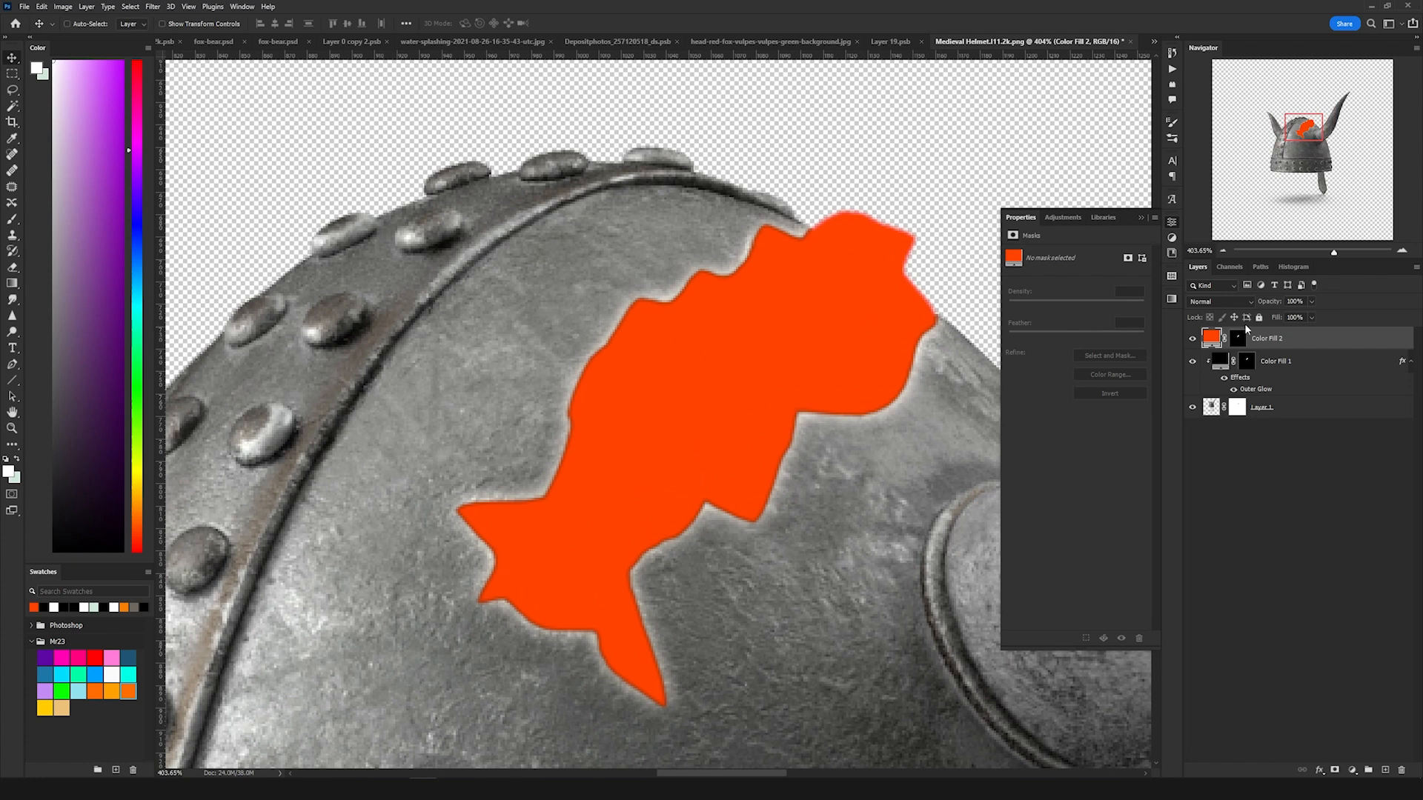
mouse_move(1265, 360)
mouse_down()
mouse_move(1266, 345)
mouse_move(1244, 354)
mouse_up()
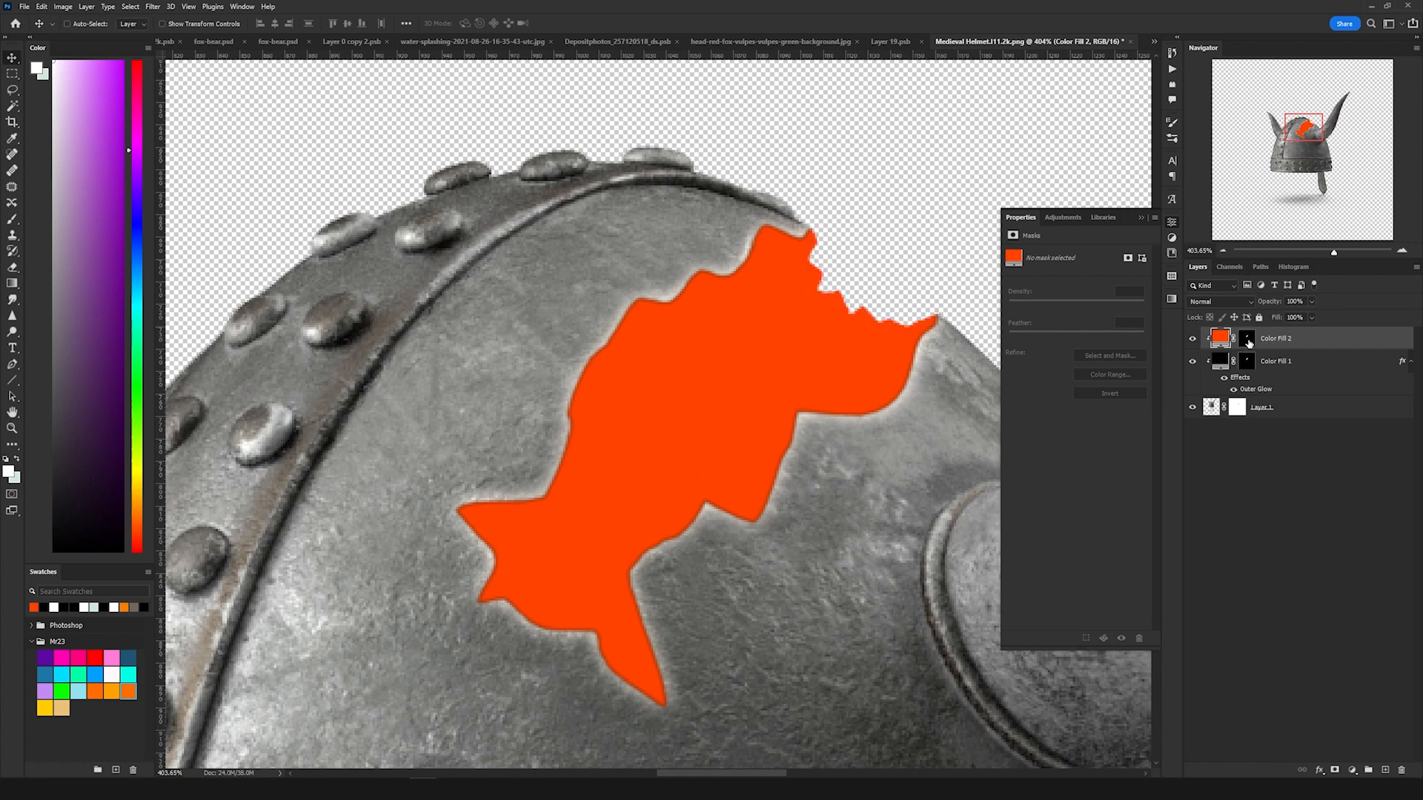
Step: Paint across the orange fill's mask with a soft black brush so the orange fades to dark inside the hole
click(1248, 343)
key(b)
drag(638, 389, 664, 393)
key(x)
key(x)
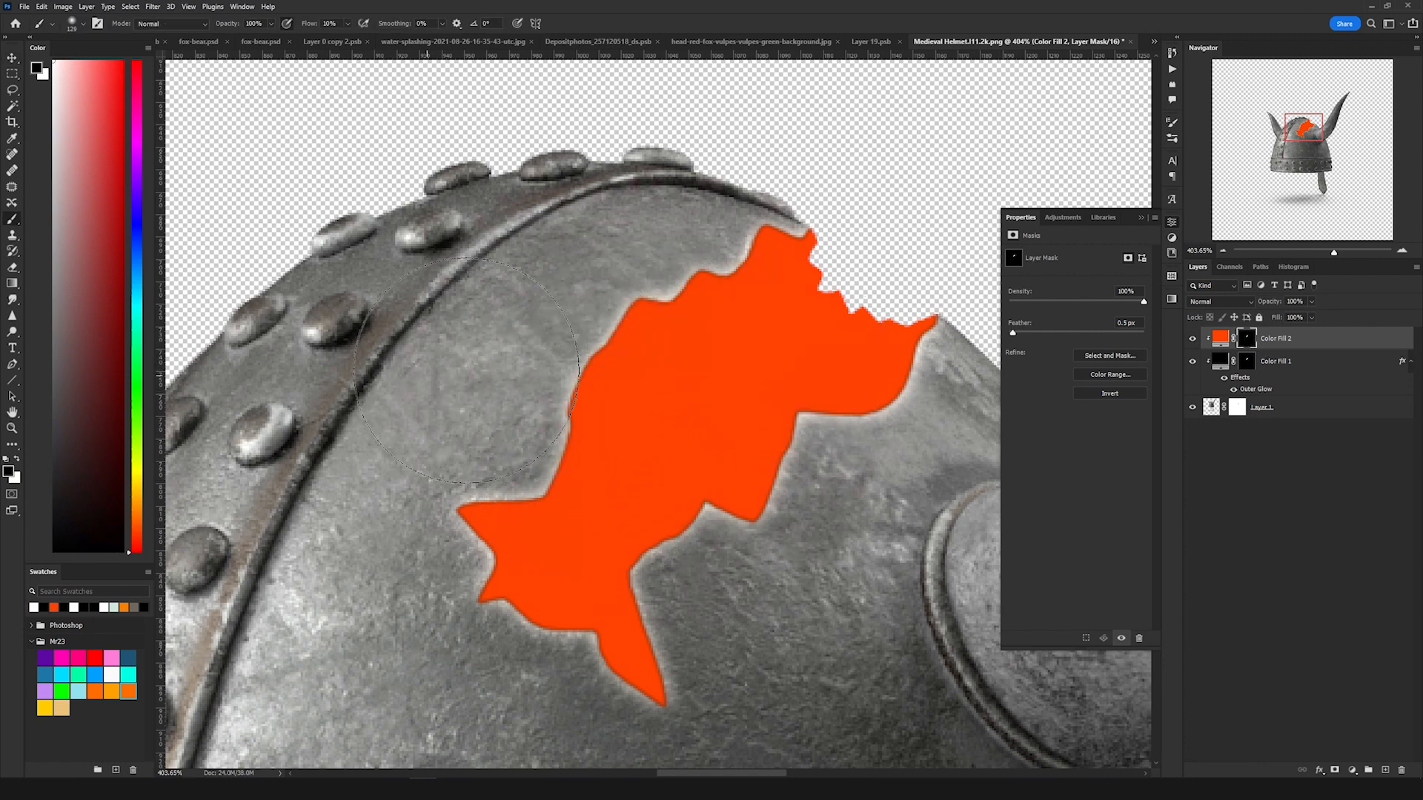
mouse_move(532, 528)
mouse_down()
mouse_move(619, 508)
mouse_move(615, 607)
mouse_move(704, 311)
mouse_move(578, 607)
mouse_move(956, 355)
mouse_up()
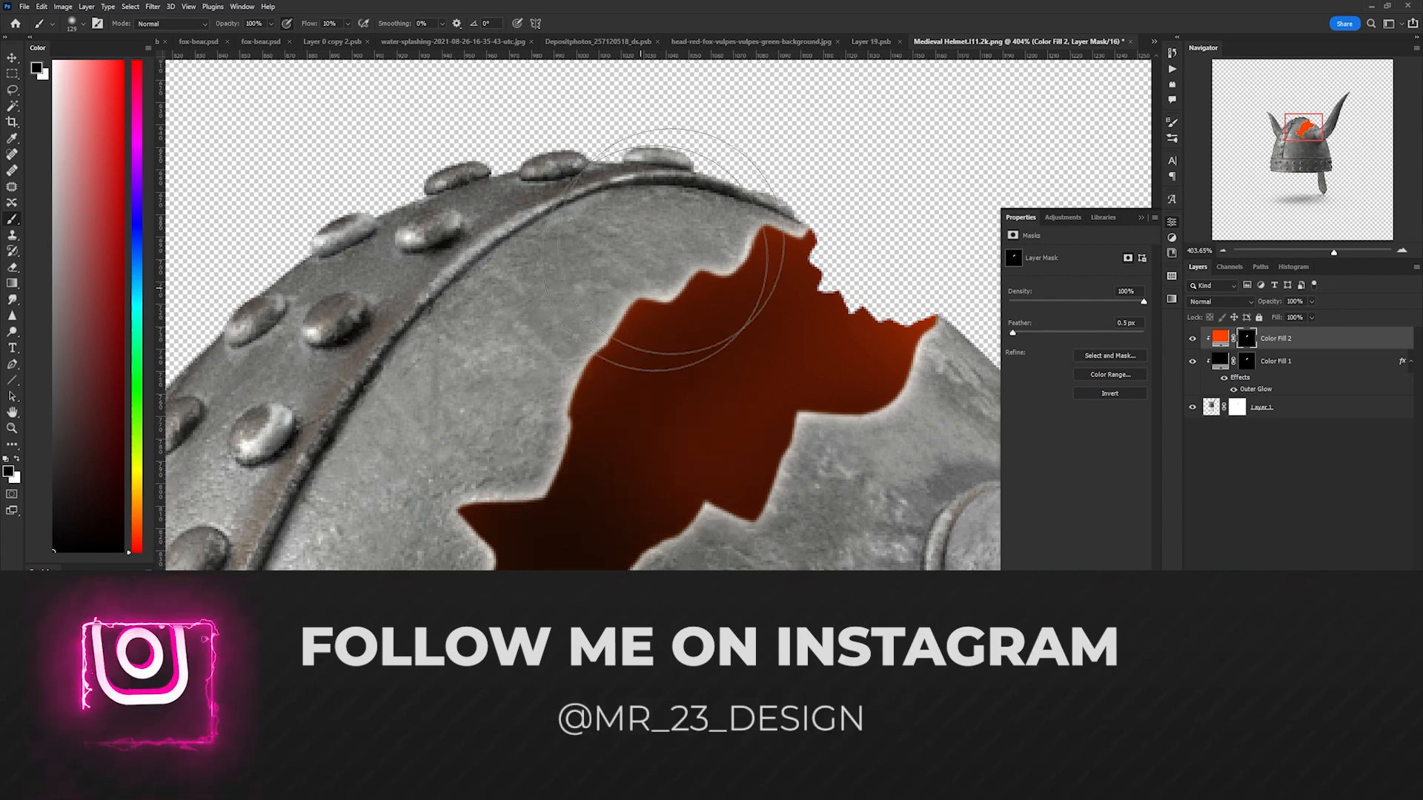
scroll(726, 178, down, 5)
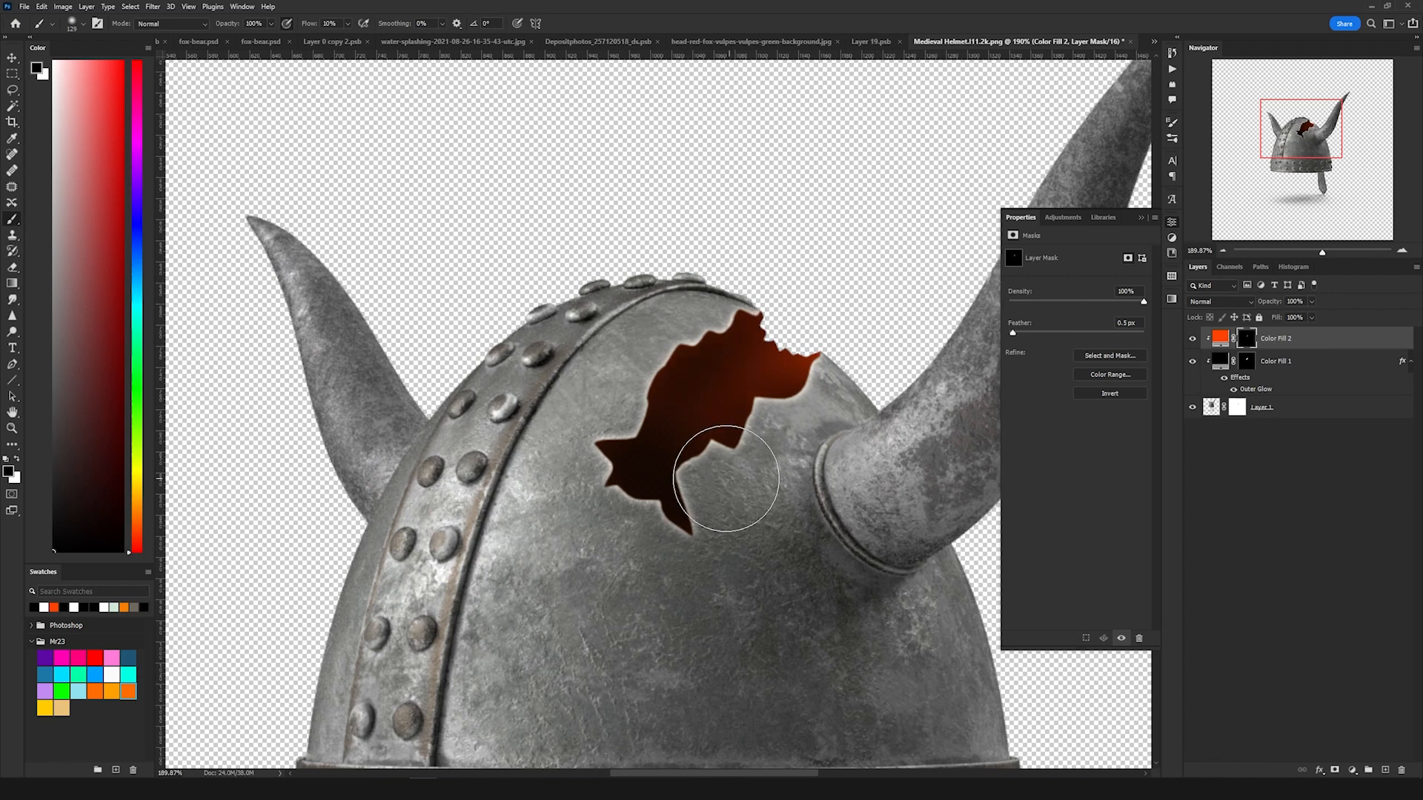
Step: Zoom out to review the finished hole on the helmet within the composite
key(v)
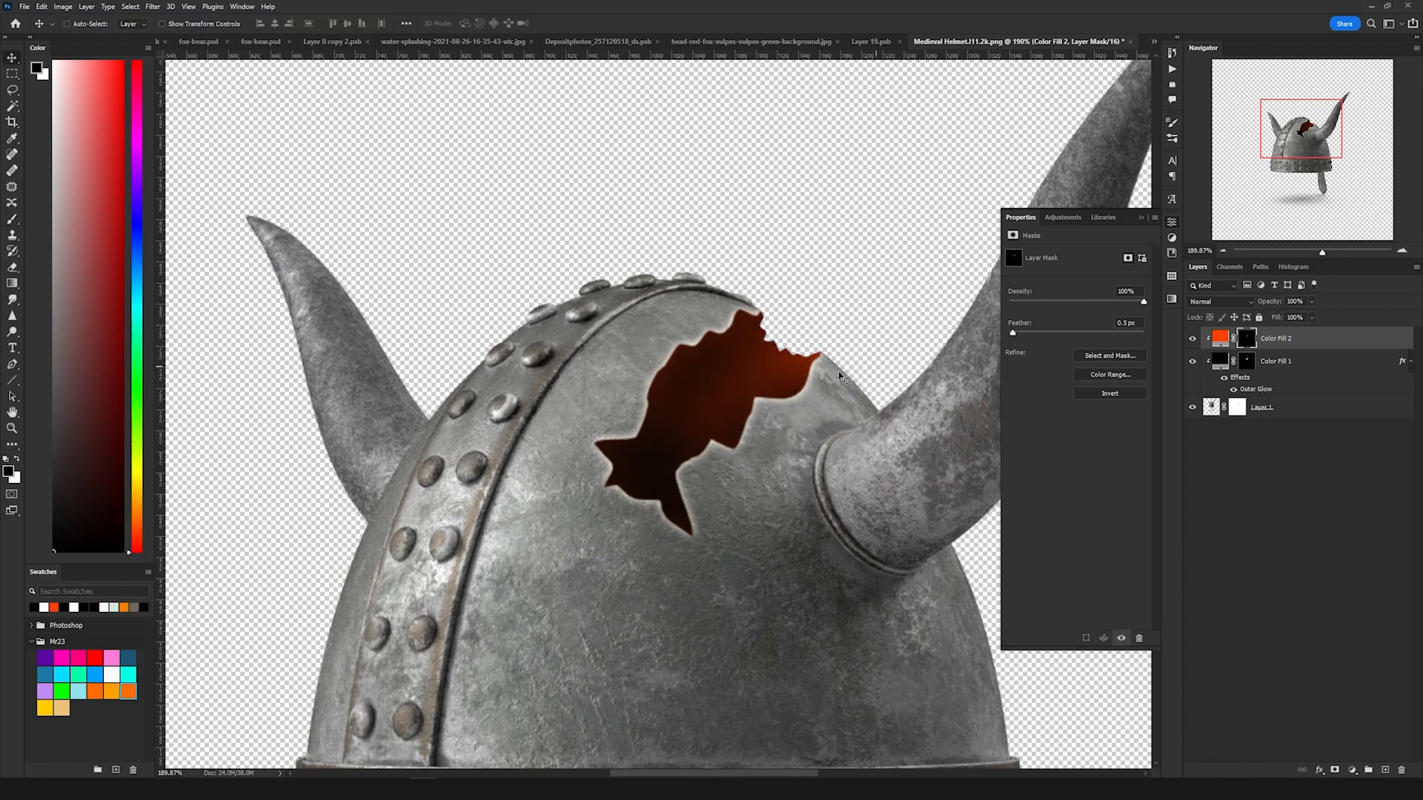
key(b)
scroll(741, 437, down, 4)
scroll(745, 437, up, 3)
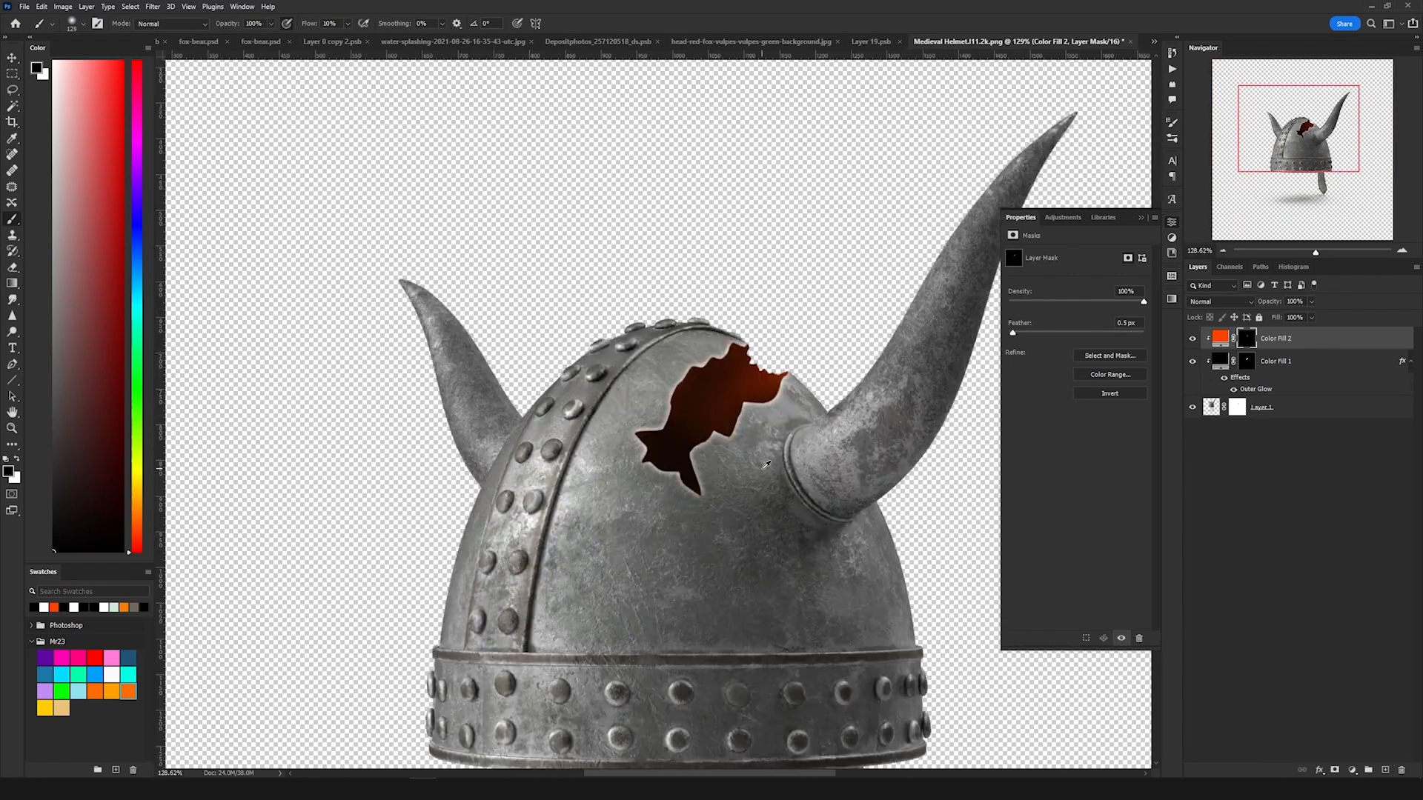
scroll(745, 437, down, 2)
scroll(745, 445, up, 3)
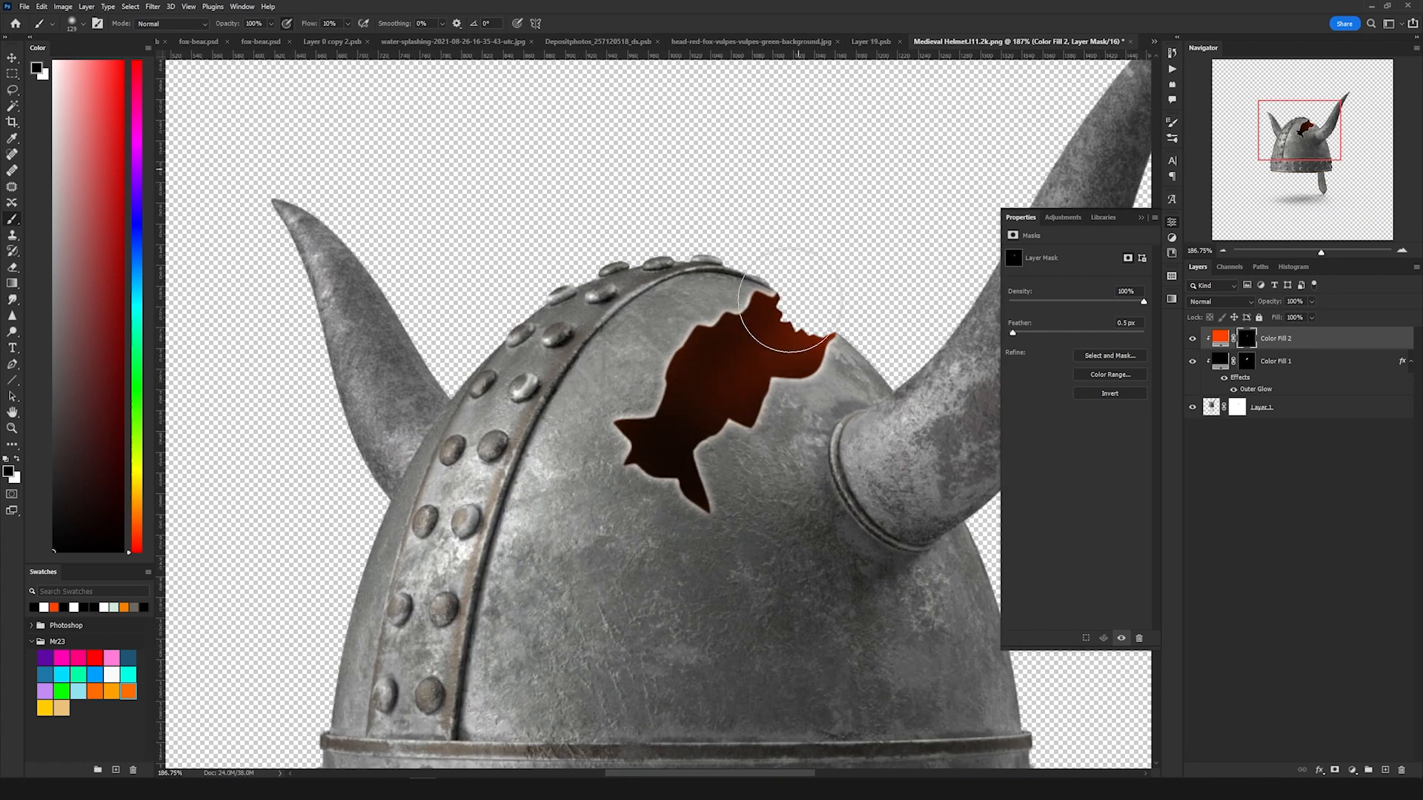
scroll(732, 390, down, 1)
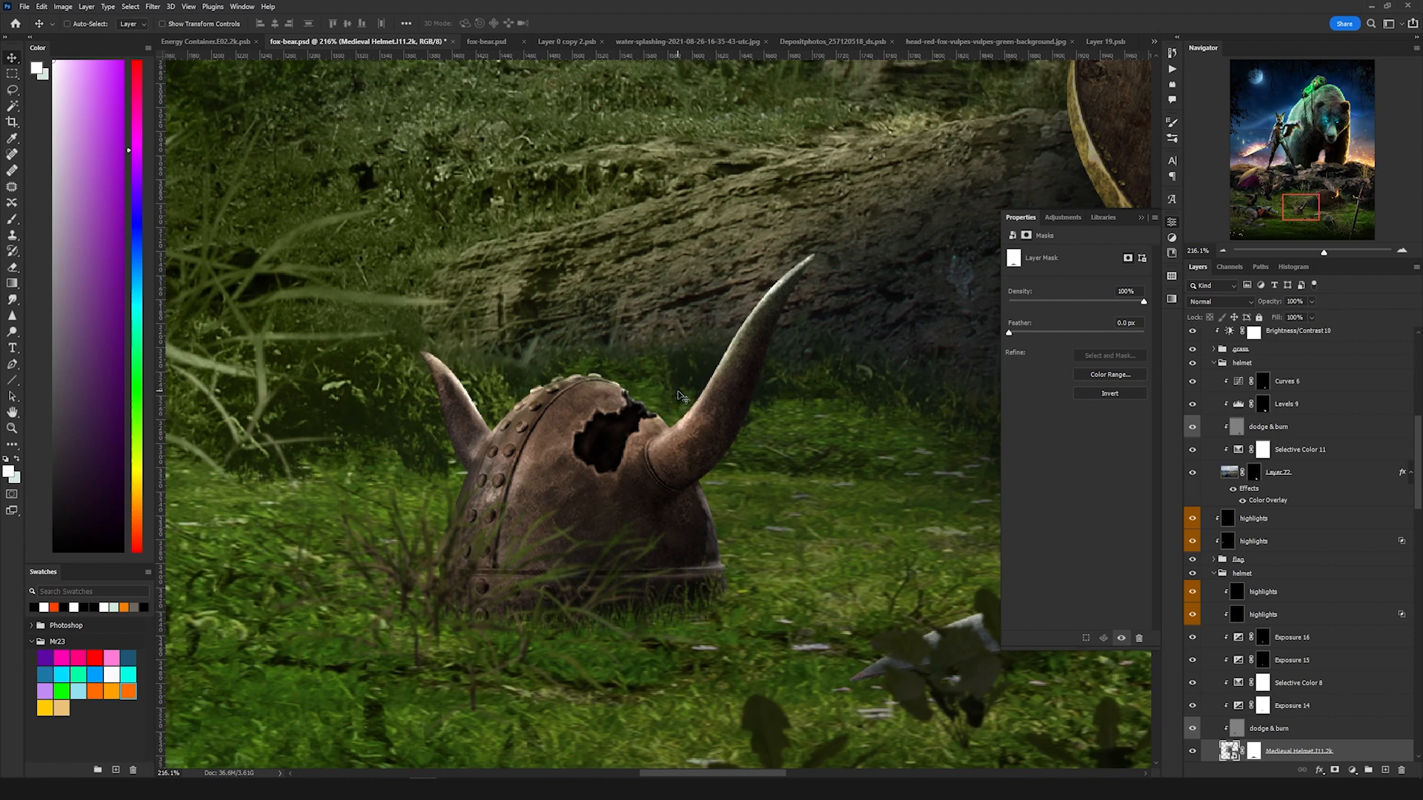
Step: Close the Medieval Wooden Shield document
drag(827, 263, 670, 505)
scroll(668, 503, down, 3)
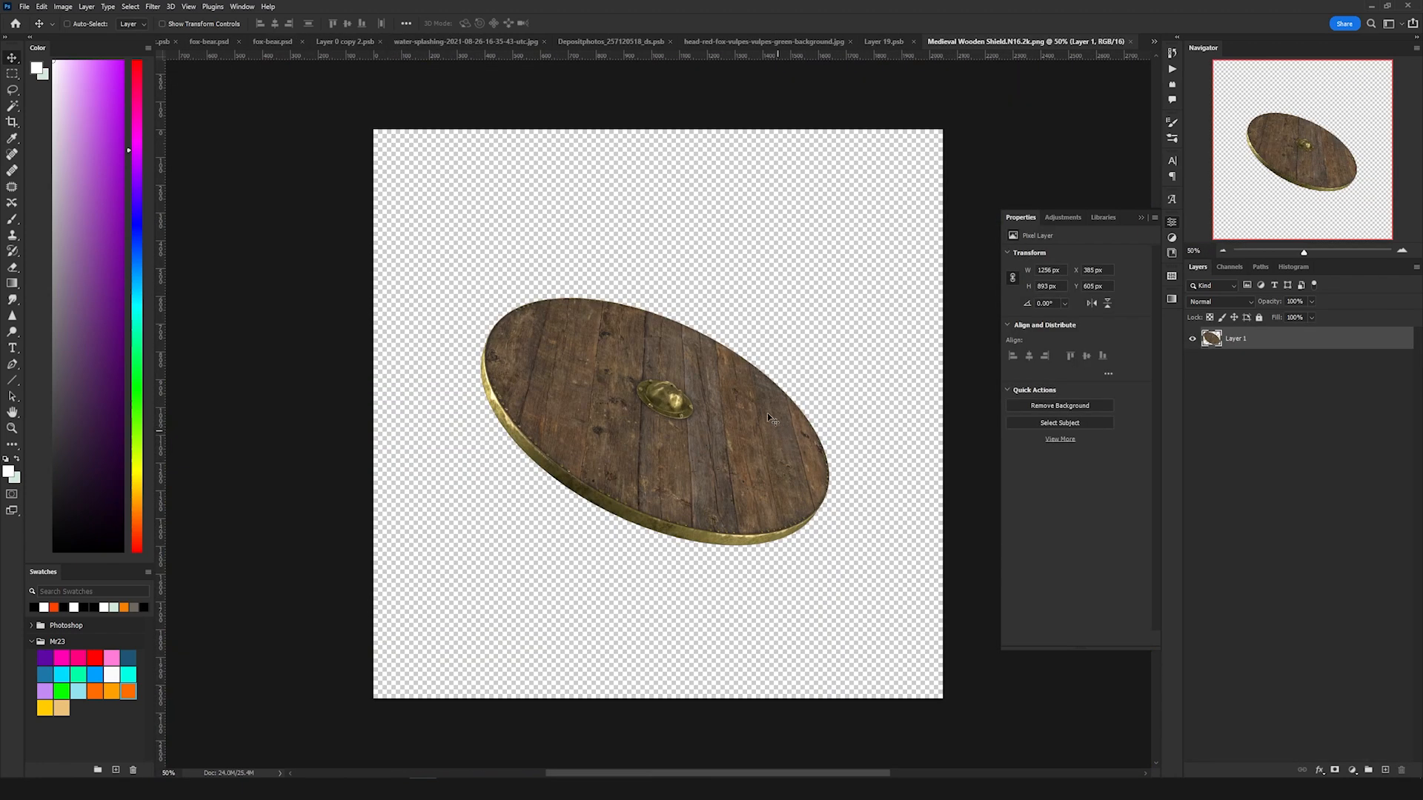
key(ctrl+w)
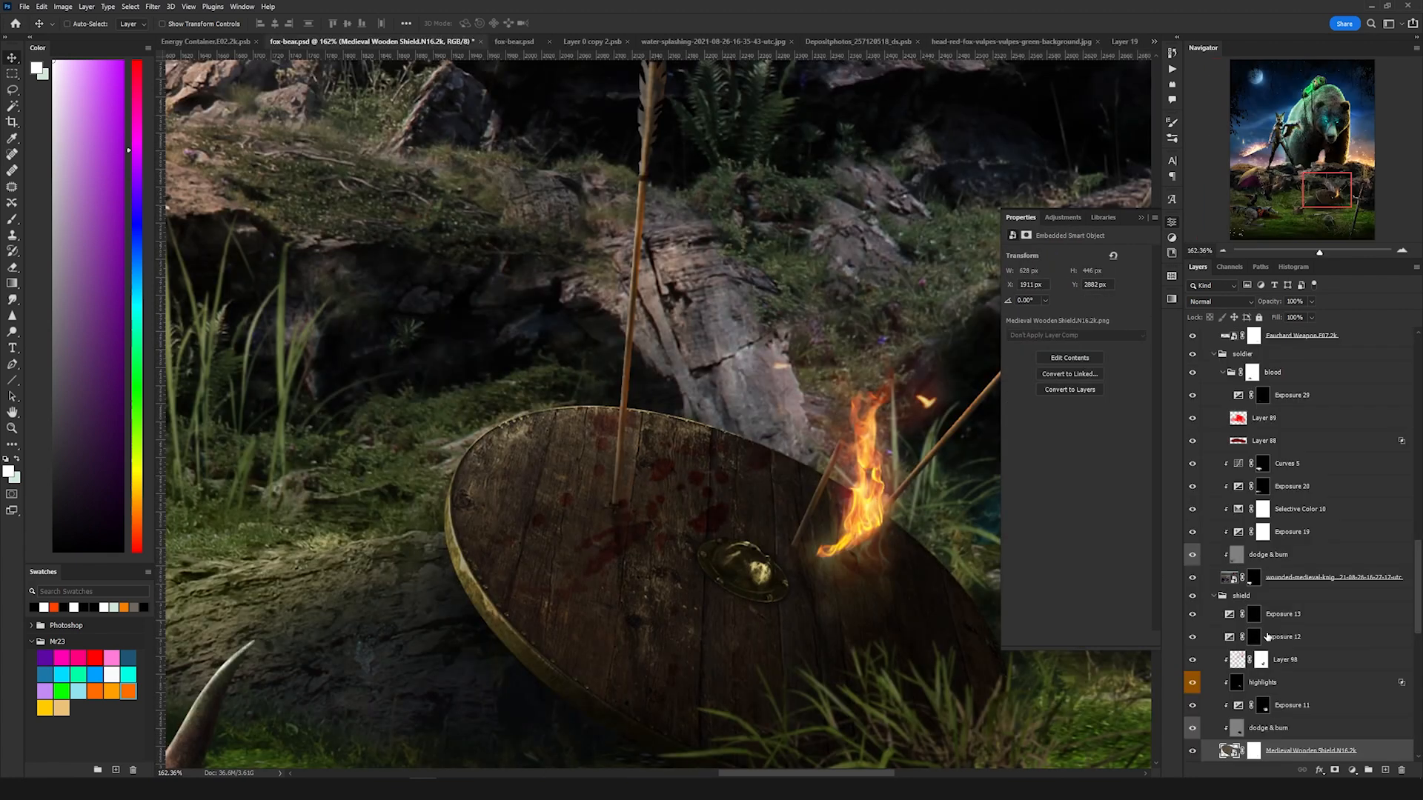
Step: Turn the shield group's Exposure 11, highlight, Layer 98 and Exposure 12 layers back on one by one
scroll(1267, 637, down, 3)
drag(1191, 659, 1193, 548)
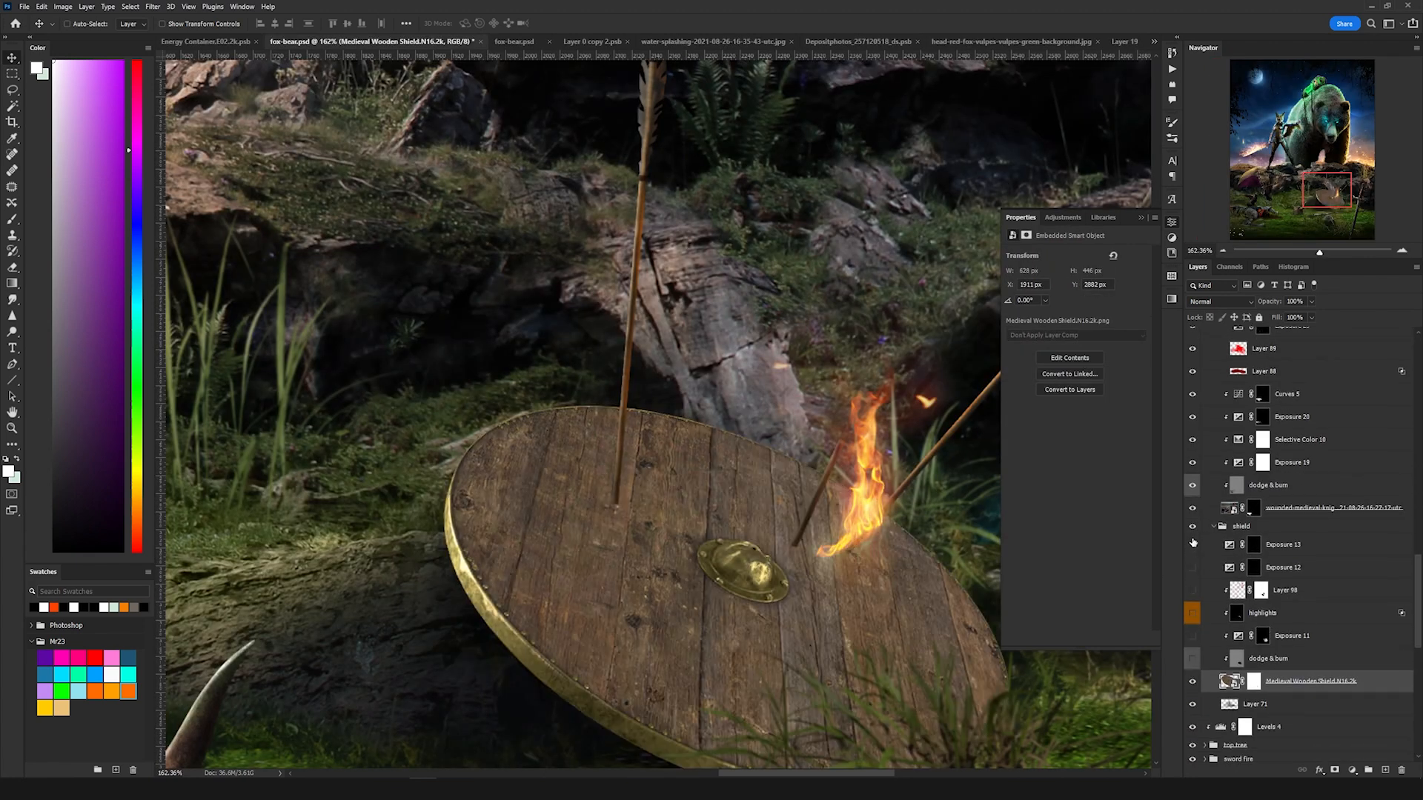
click(1272, 663)
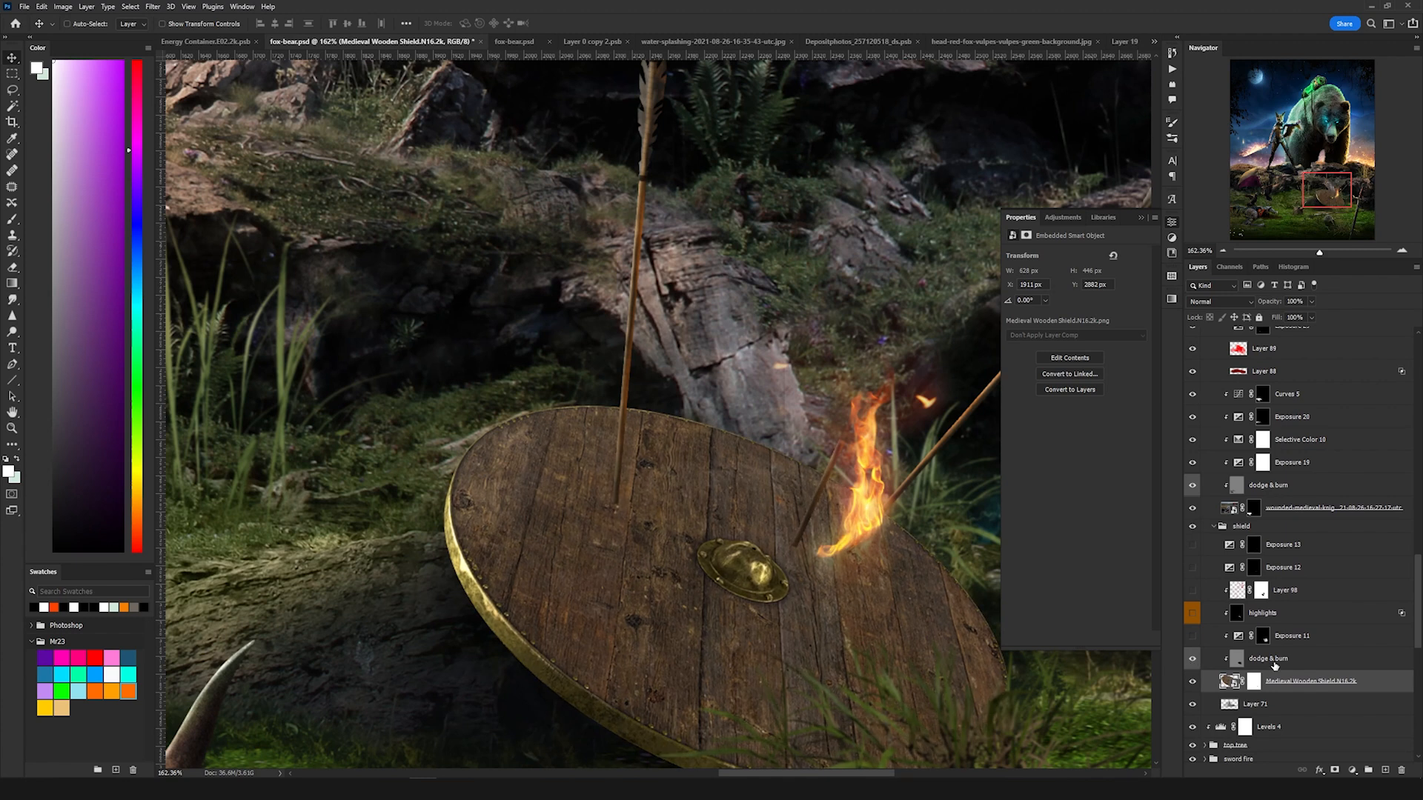
click(1192, 636)
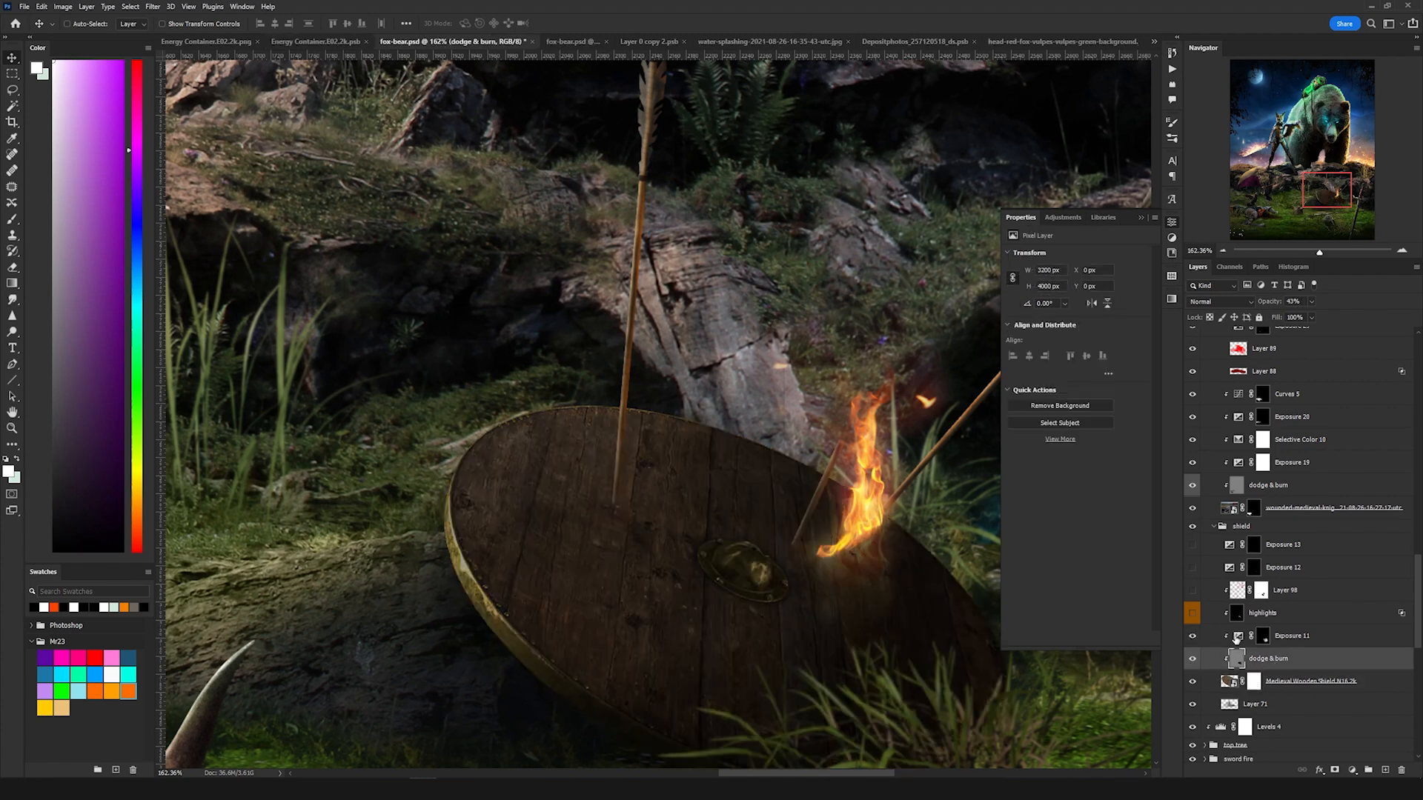
click(1236, 637)
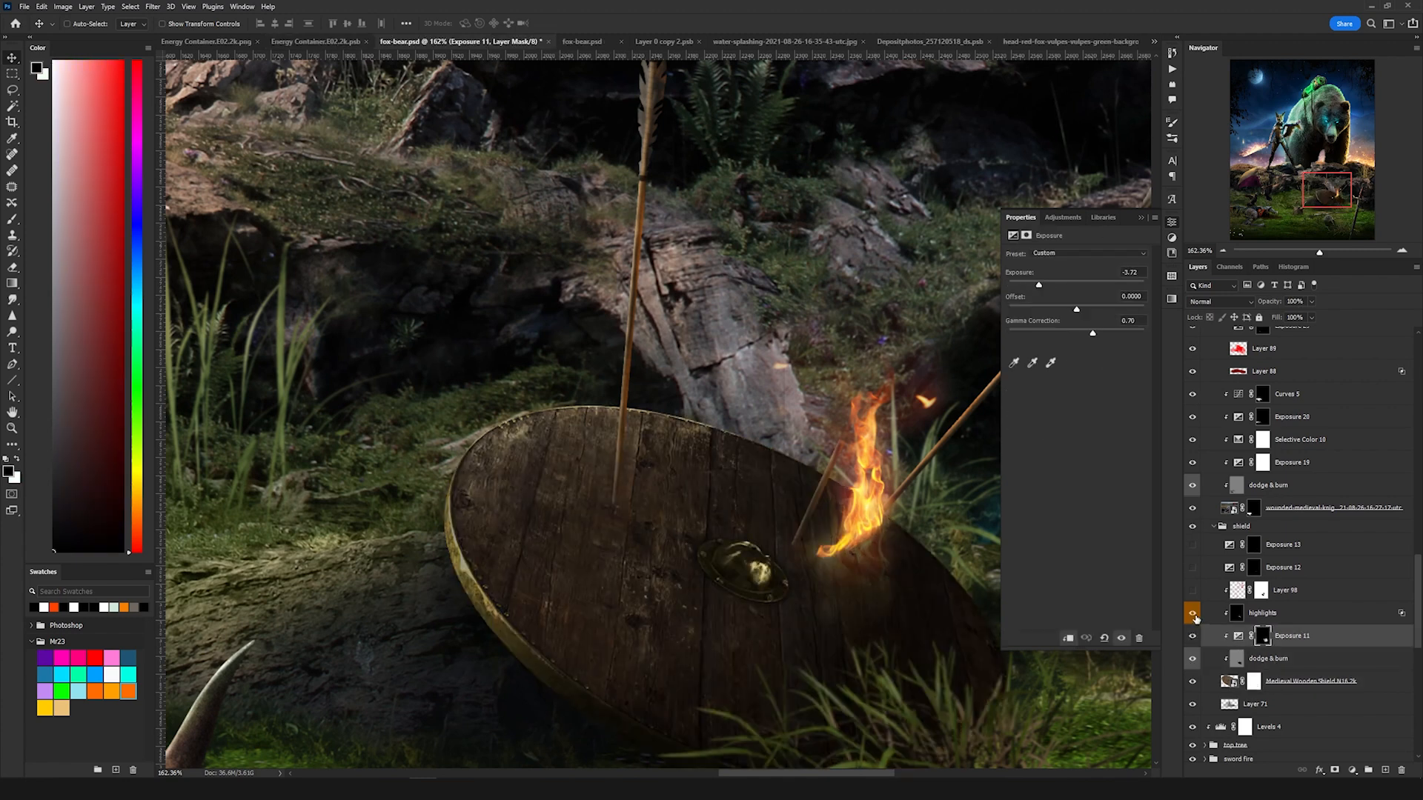
click(1235, 613)
click(1192, 591)
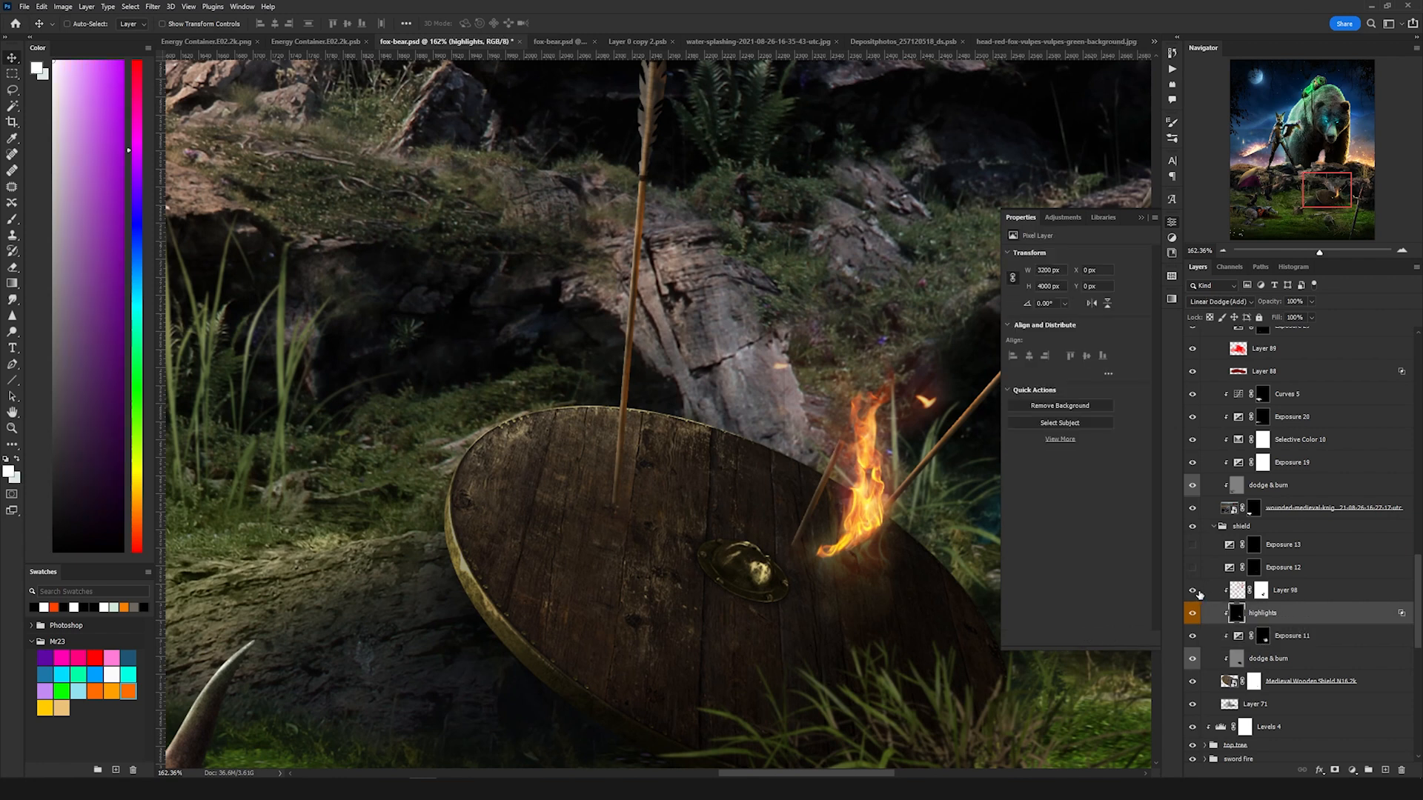
click(1192, 567)
click(1218, 566)
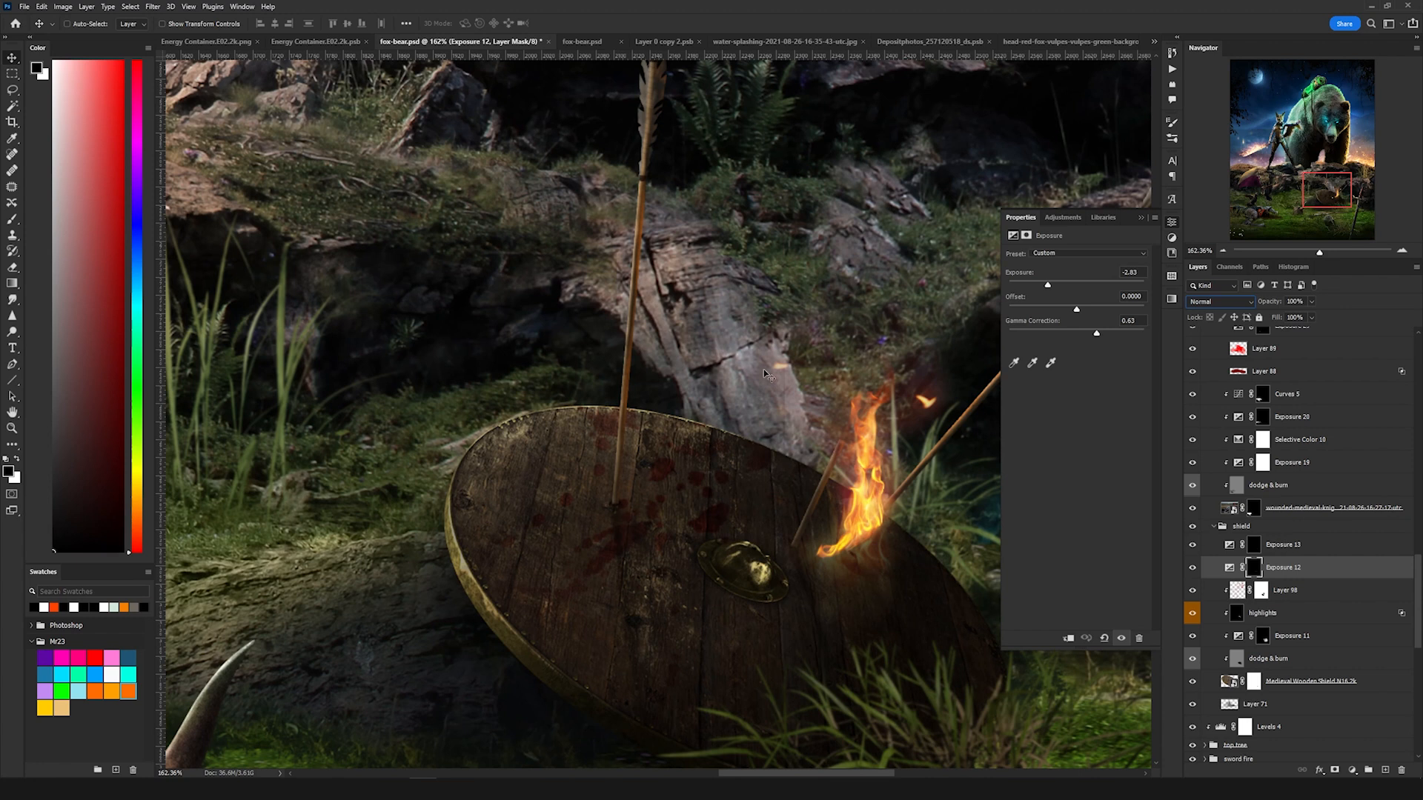
drag(772, 354, 743, 416)
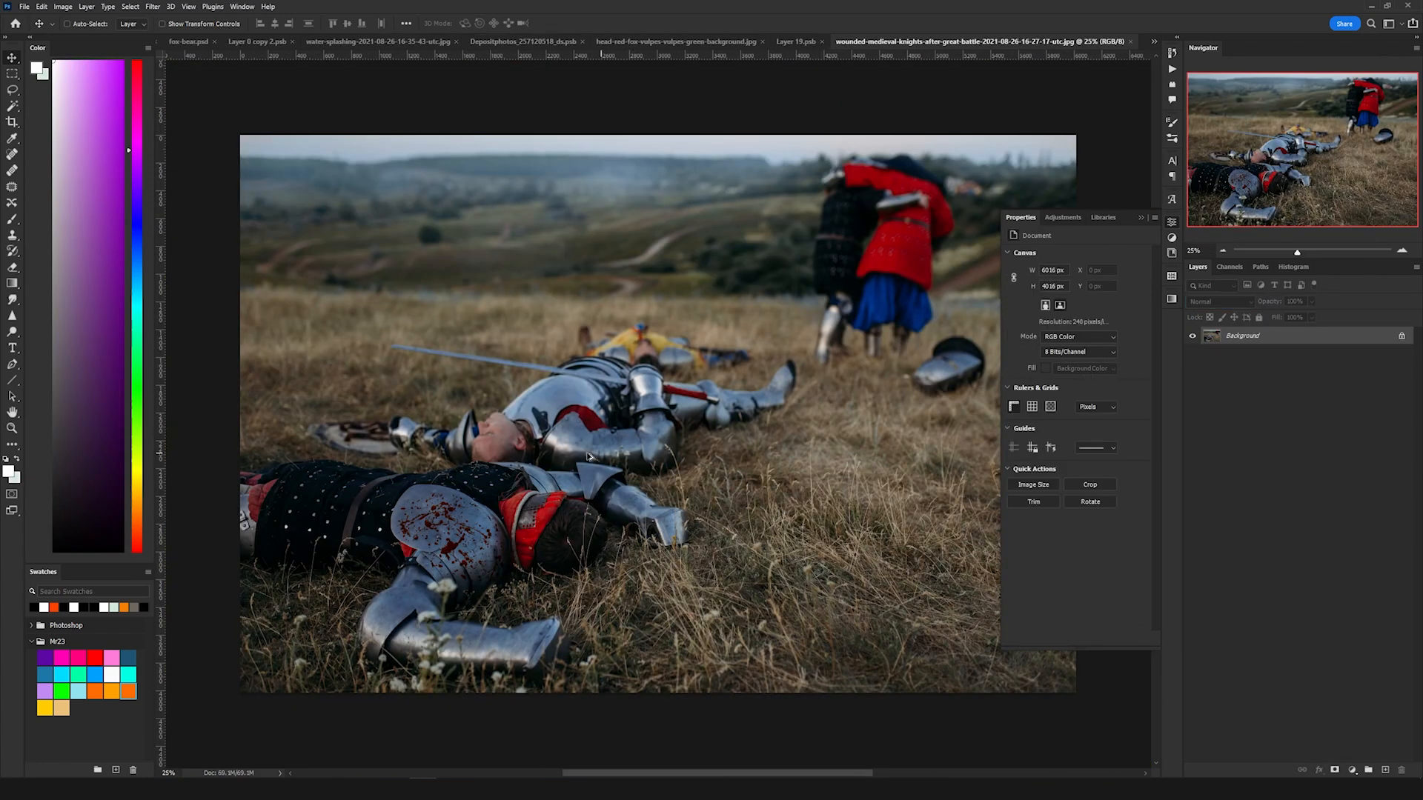
Step: Turn the flag group's dodge & burn, Exposure 32 and highlights layers back on one by one
scroll(587, 455, up, 5)
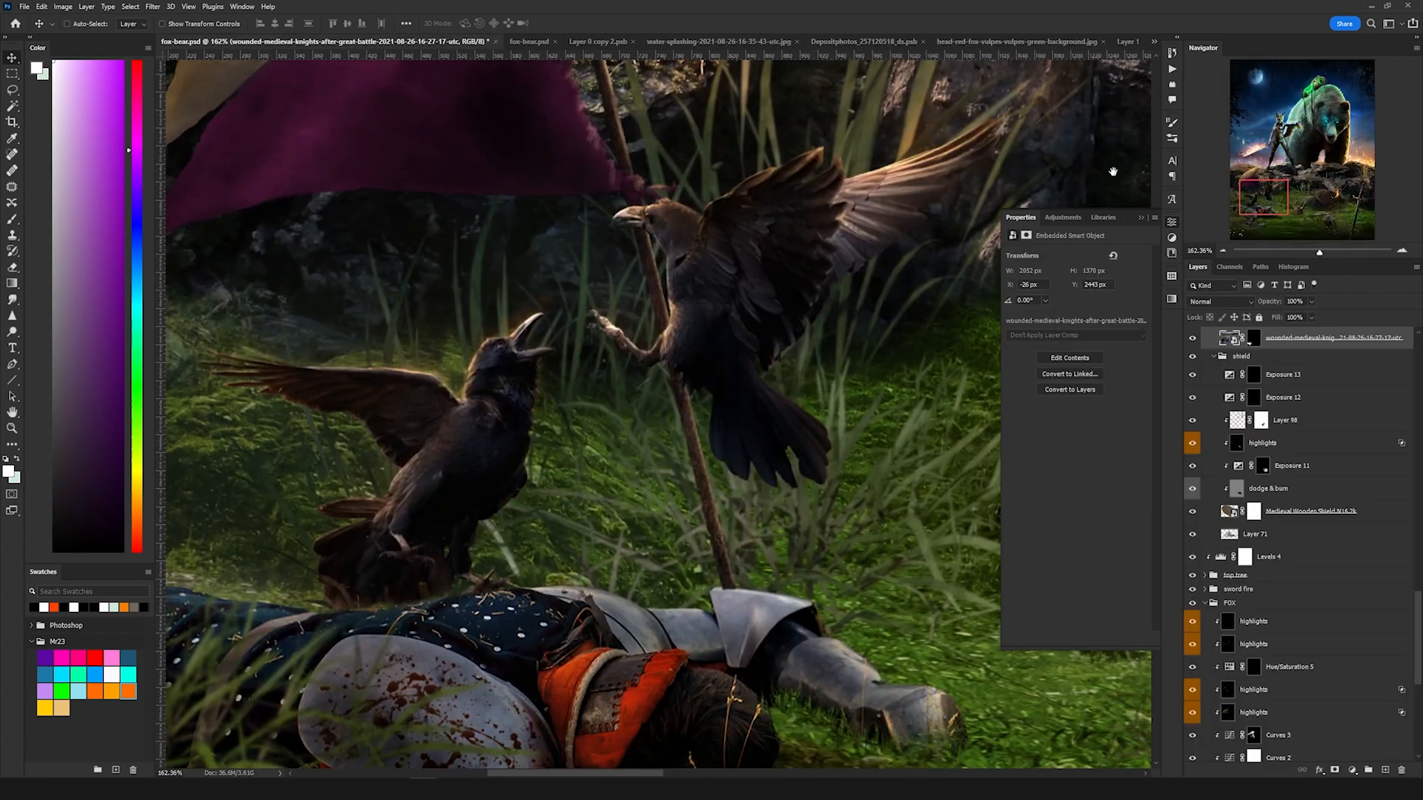
scroll(592, 355, up, 4)
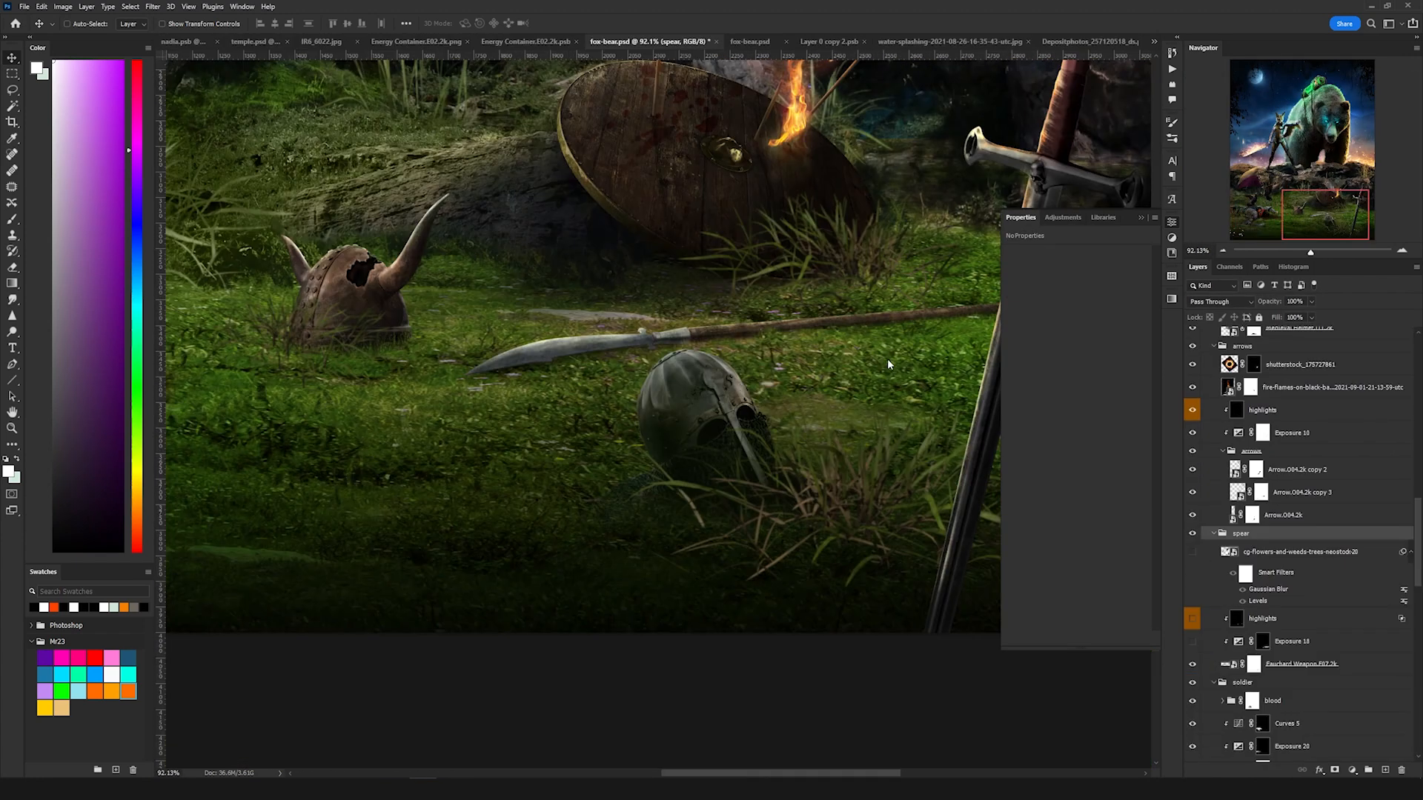
scroll(730, 341, up, 3)
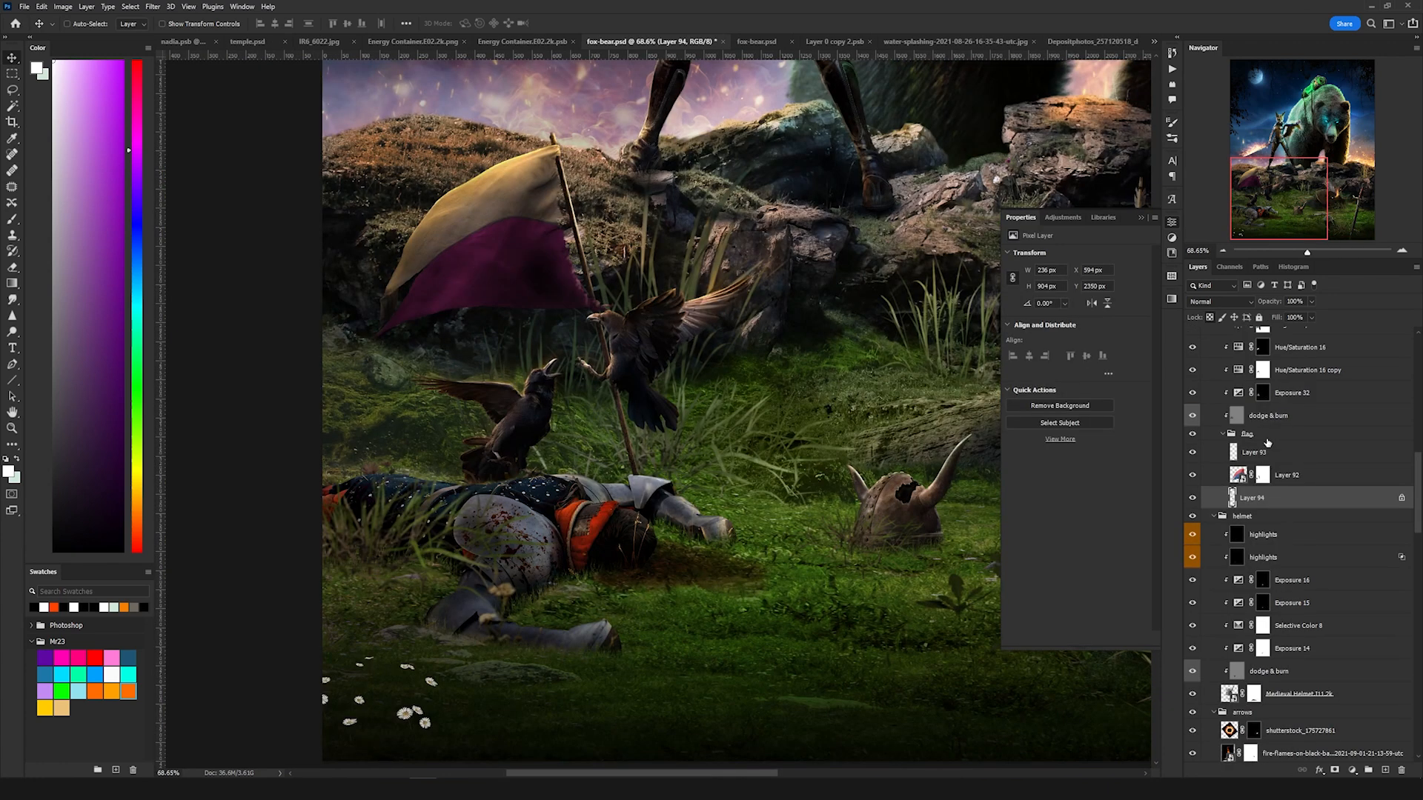
click(1281, 482)
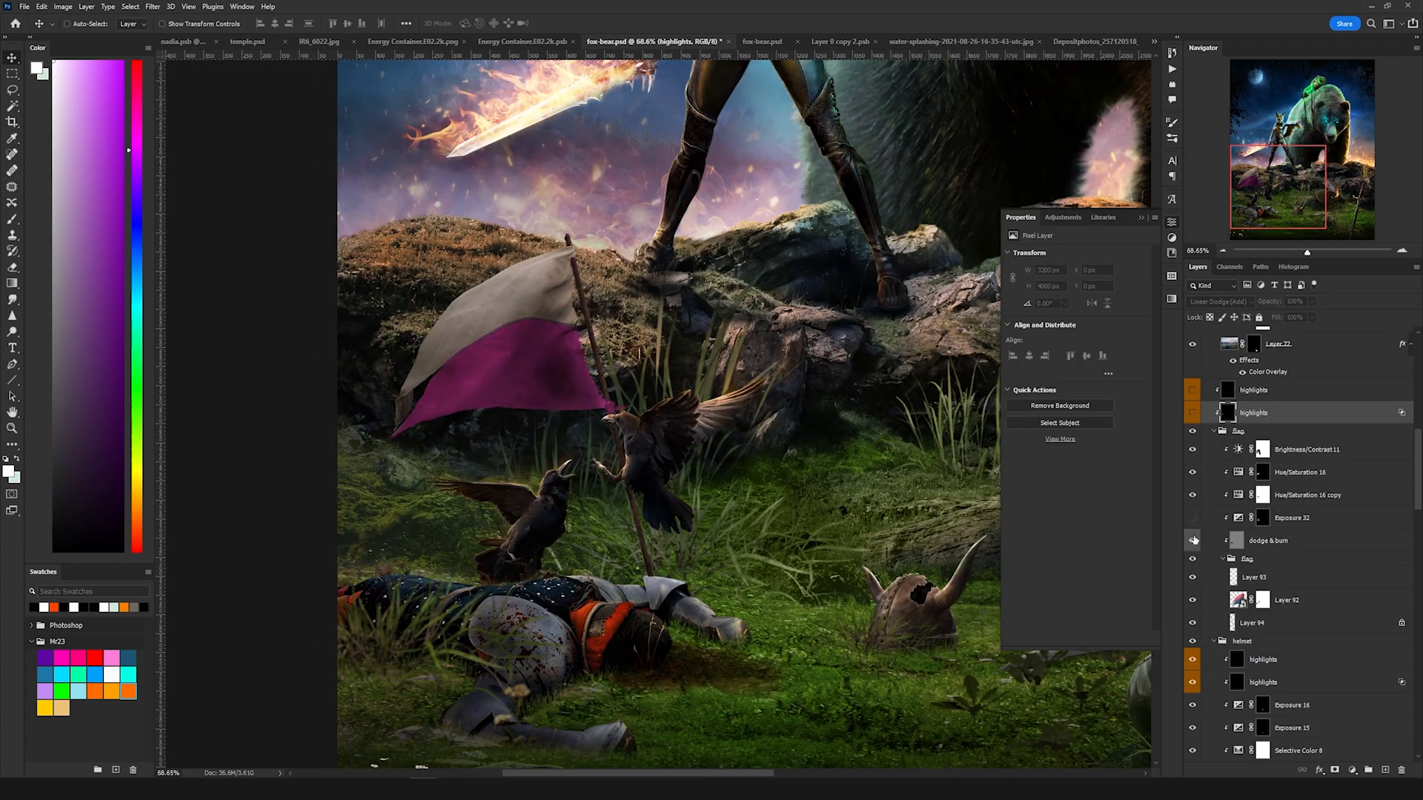
click(1192, 540)
click(1265, 540)
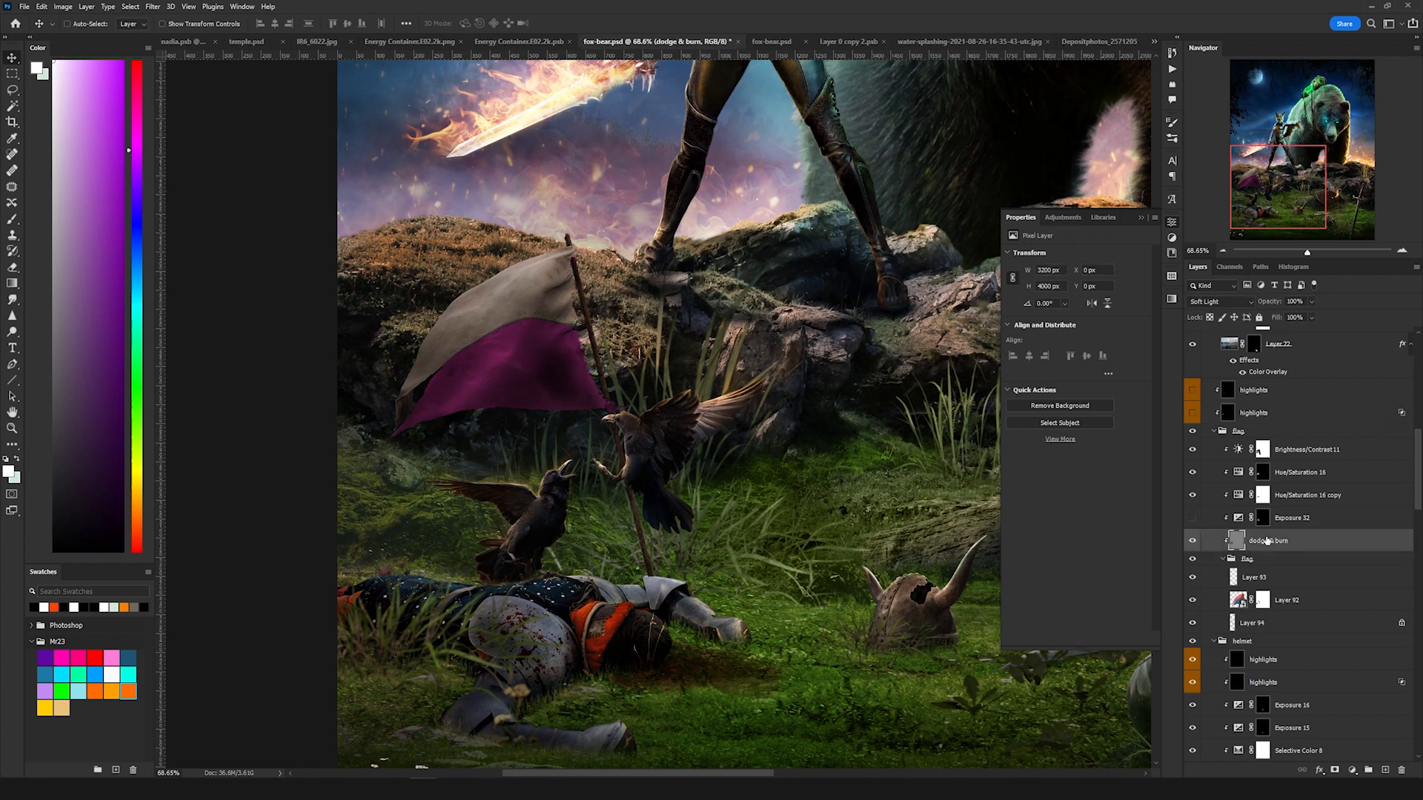
click(1193, 519)
click(1293, 521)
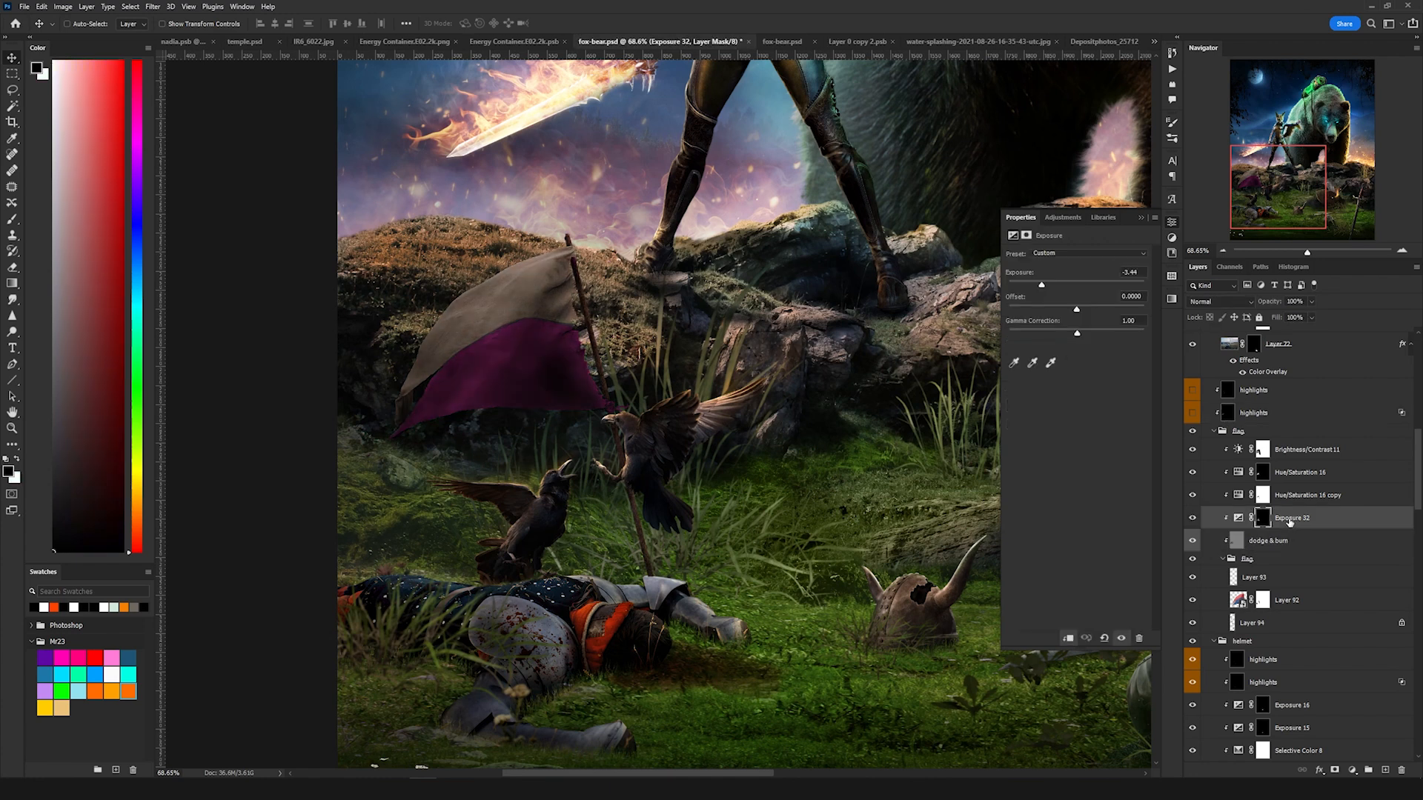
click(1192, 413)
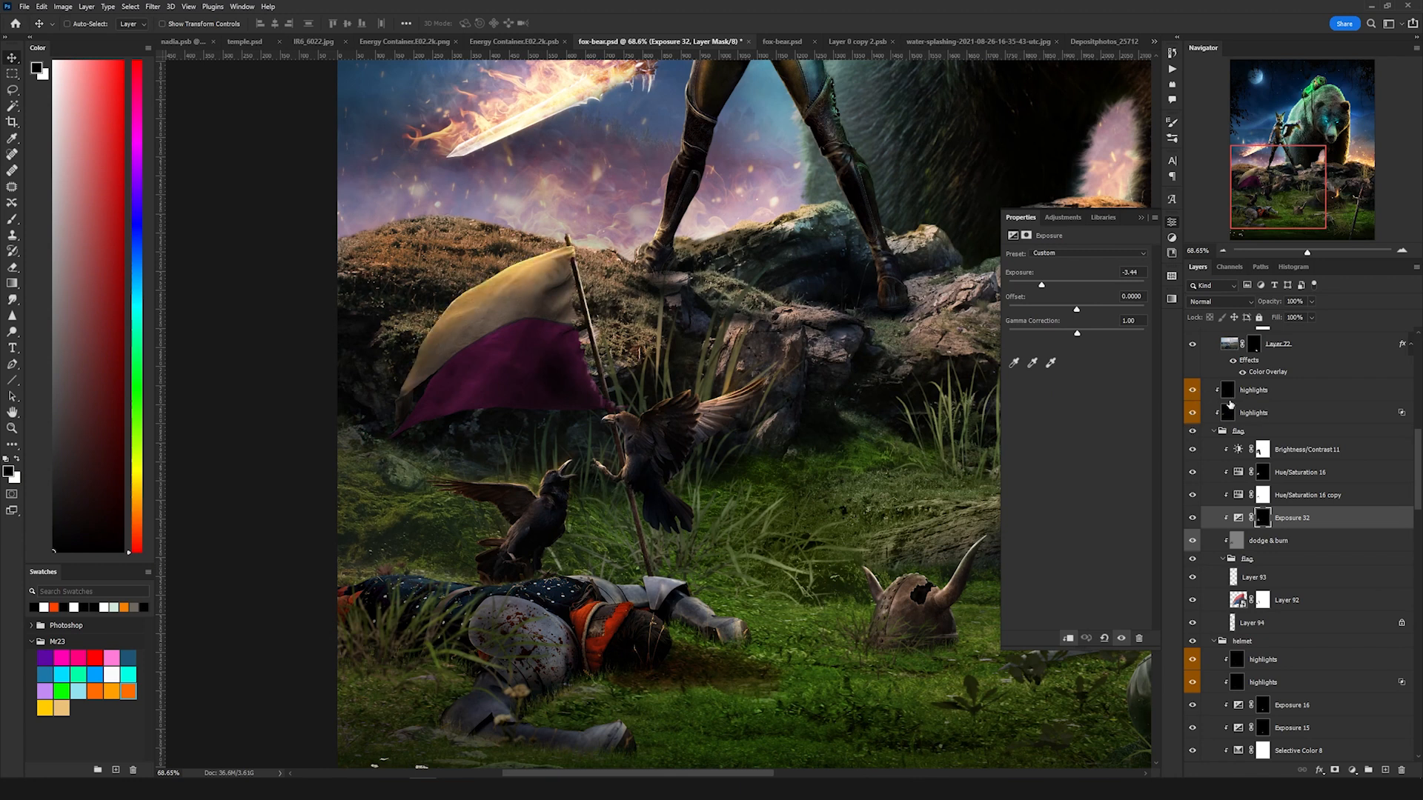
Step: Turn the two highlights layers above the soldiers & weapons group back on
scroll(735, 461, down, 1)
drag(717, 416, 627, 452)
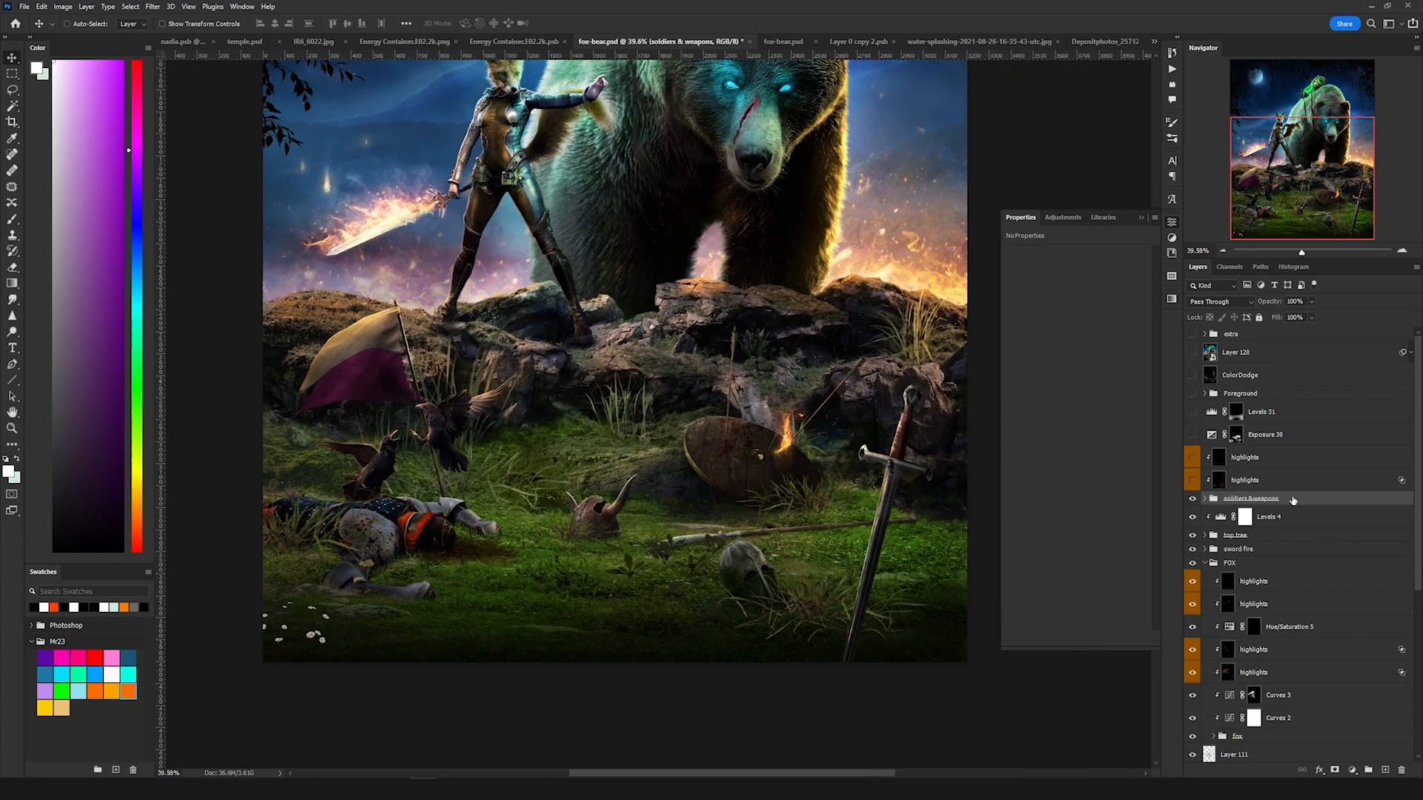
click(1191, 501)
click(1192, 501)
click(1193, 482)
click(1272, 481)
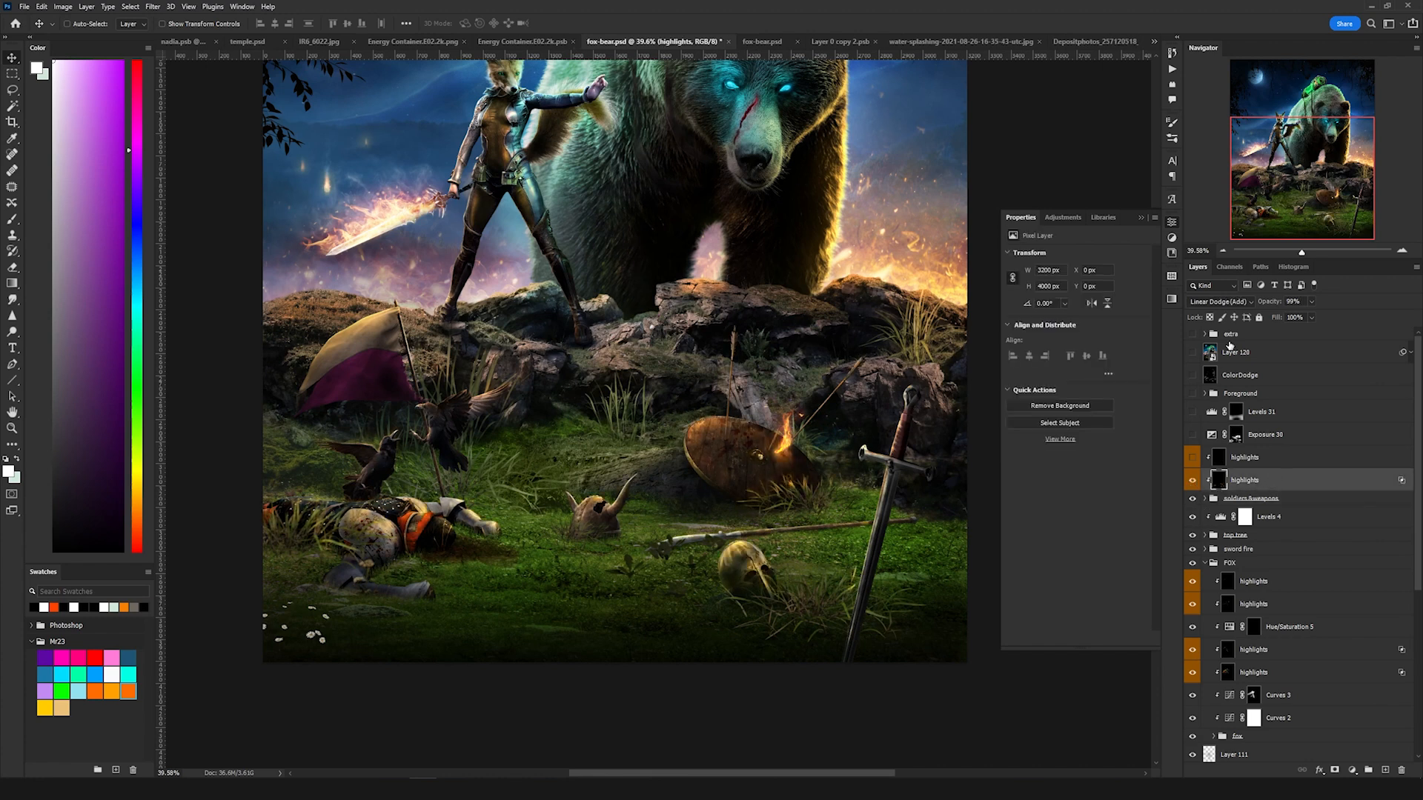
click(1241, 459)
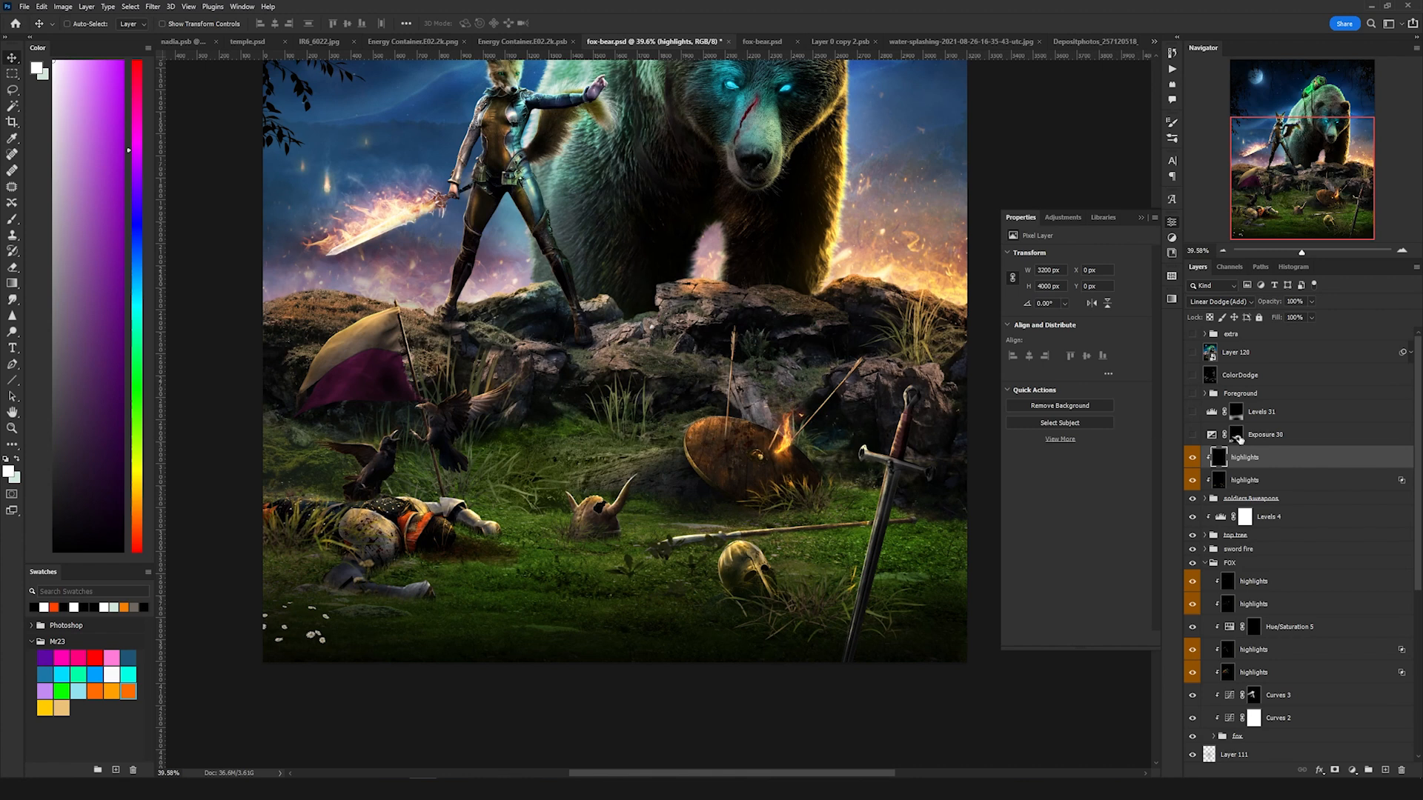
Step: Turn the Exposure 36, Levels 31 and Foreground layers back on one by one, toggling them to compare
click(1191, 435)
click(1210, 435)
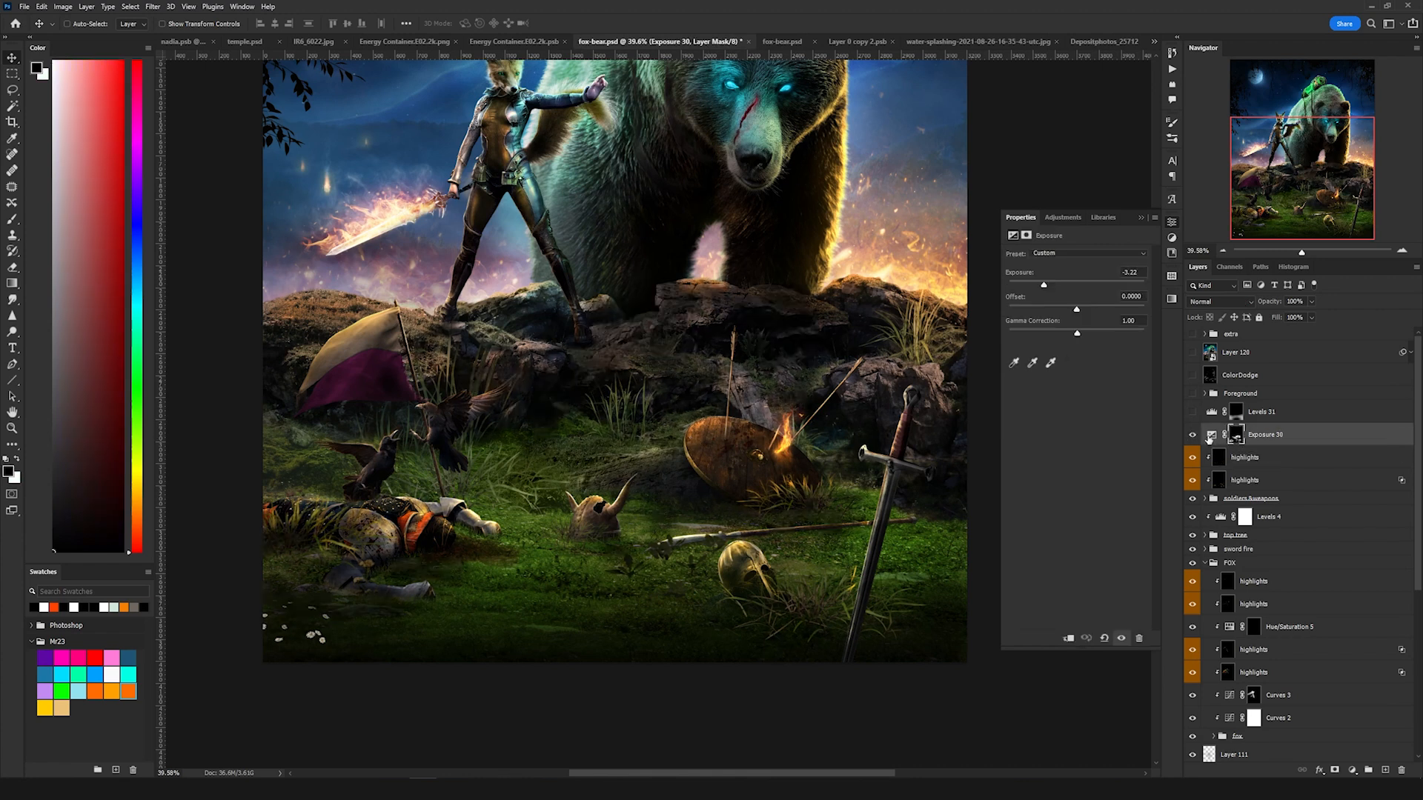
click(1191, 438)
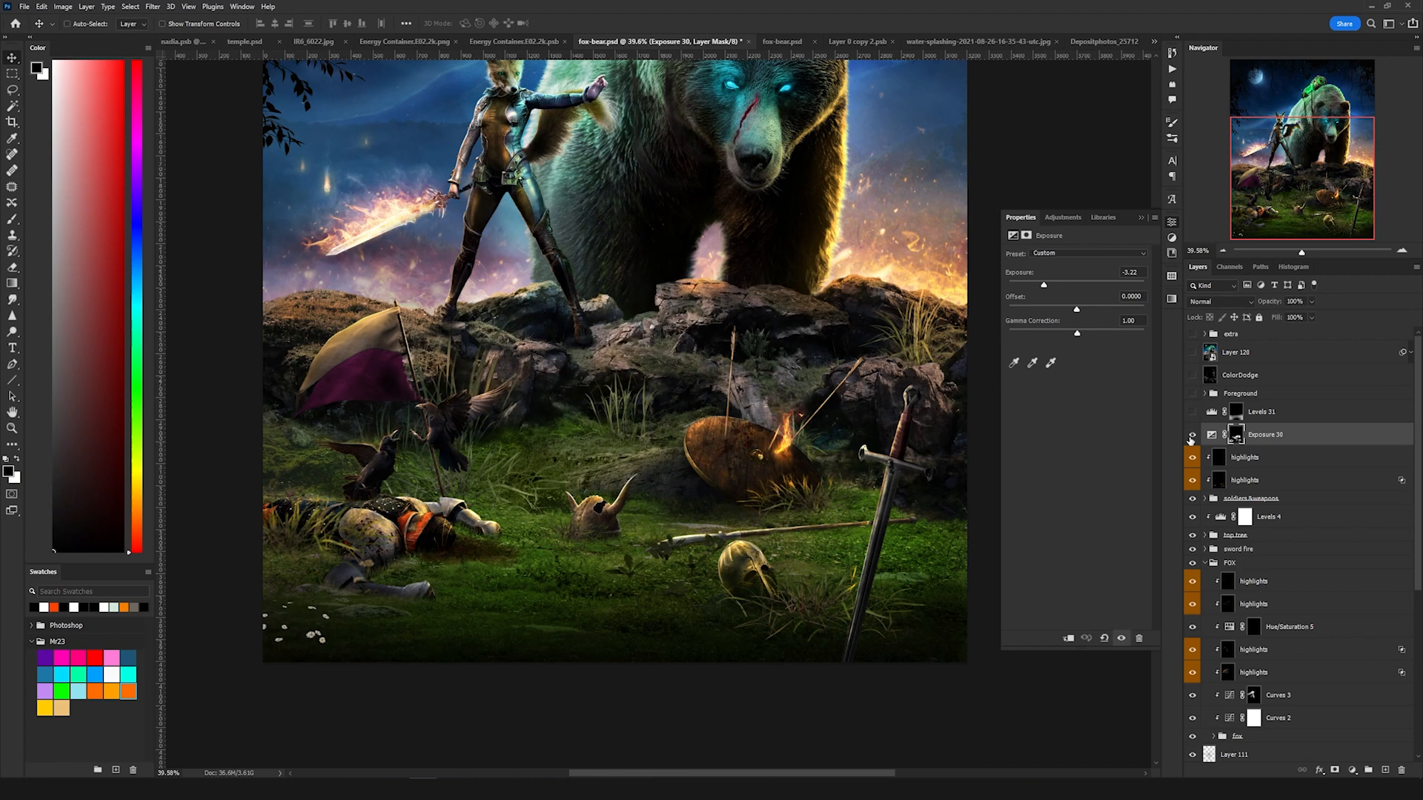
click(1191, 437)
click(1190, 437)
click(1190, 437)
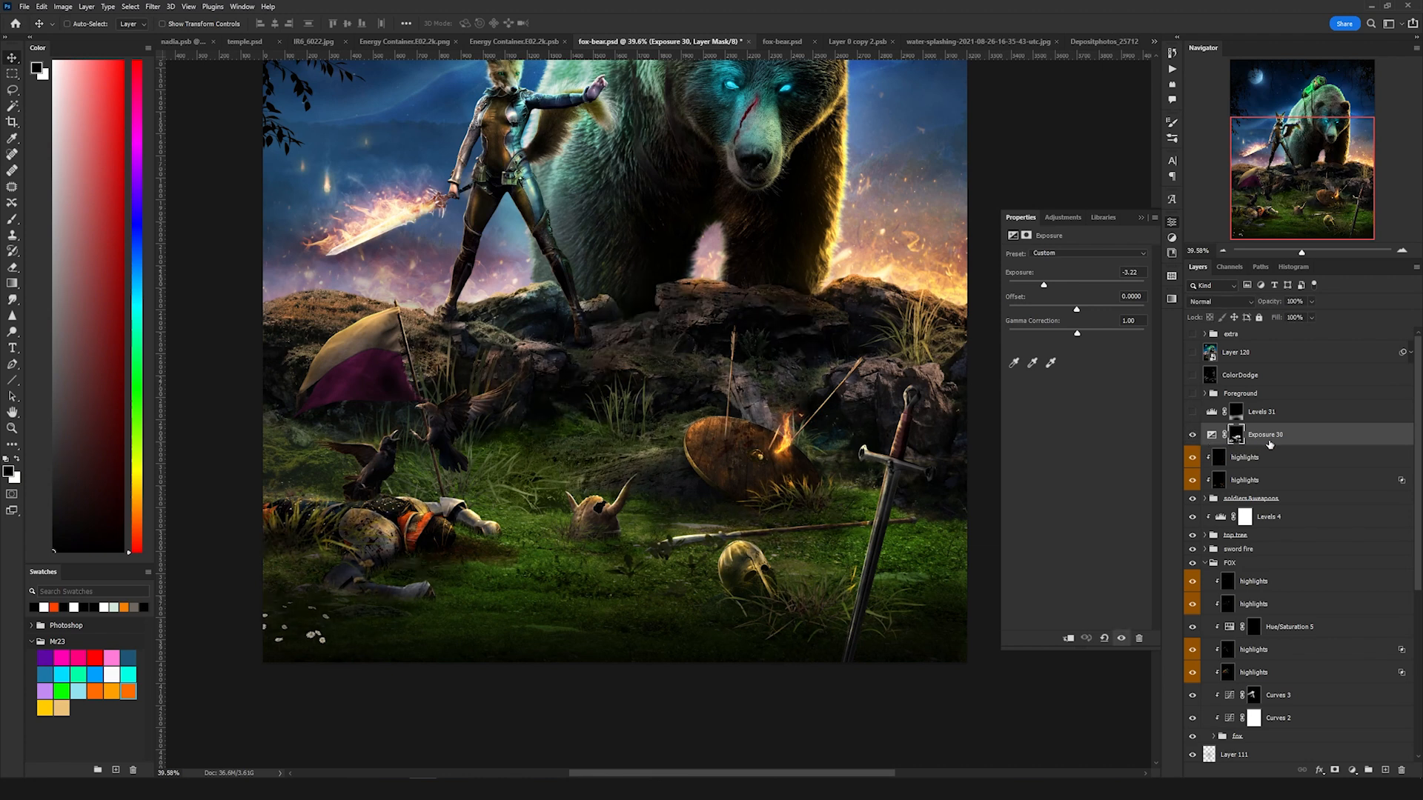
click(1193, 412)
click(1261, 412)
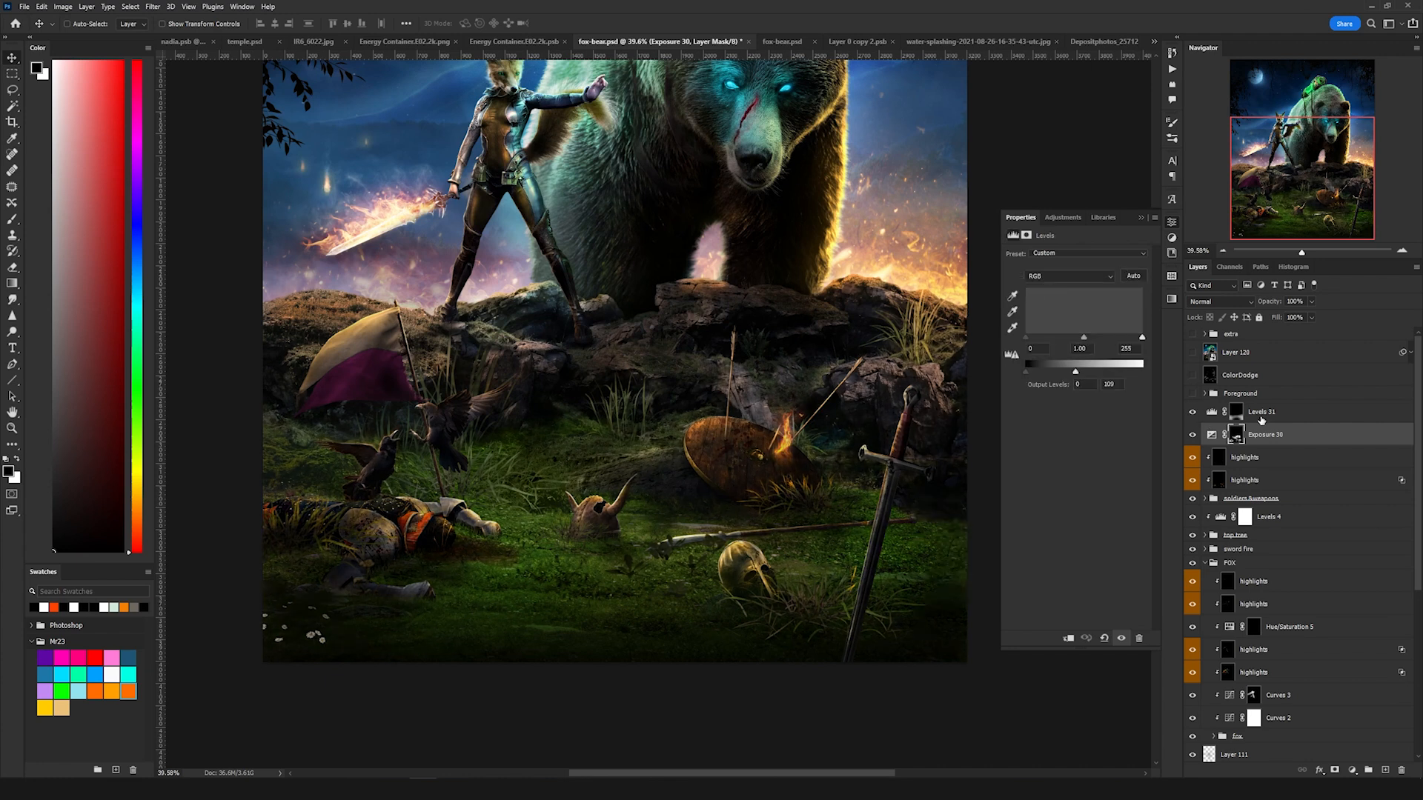
click(1192, 412)
click(1193, 412)
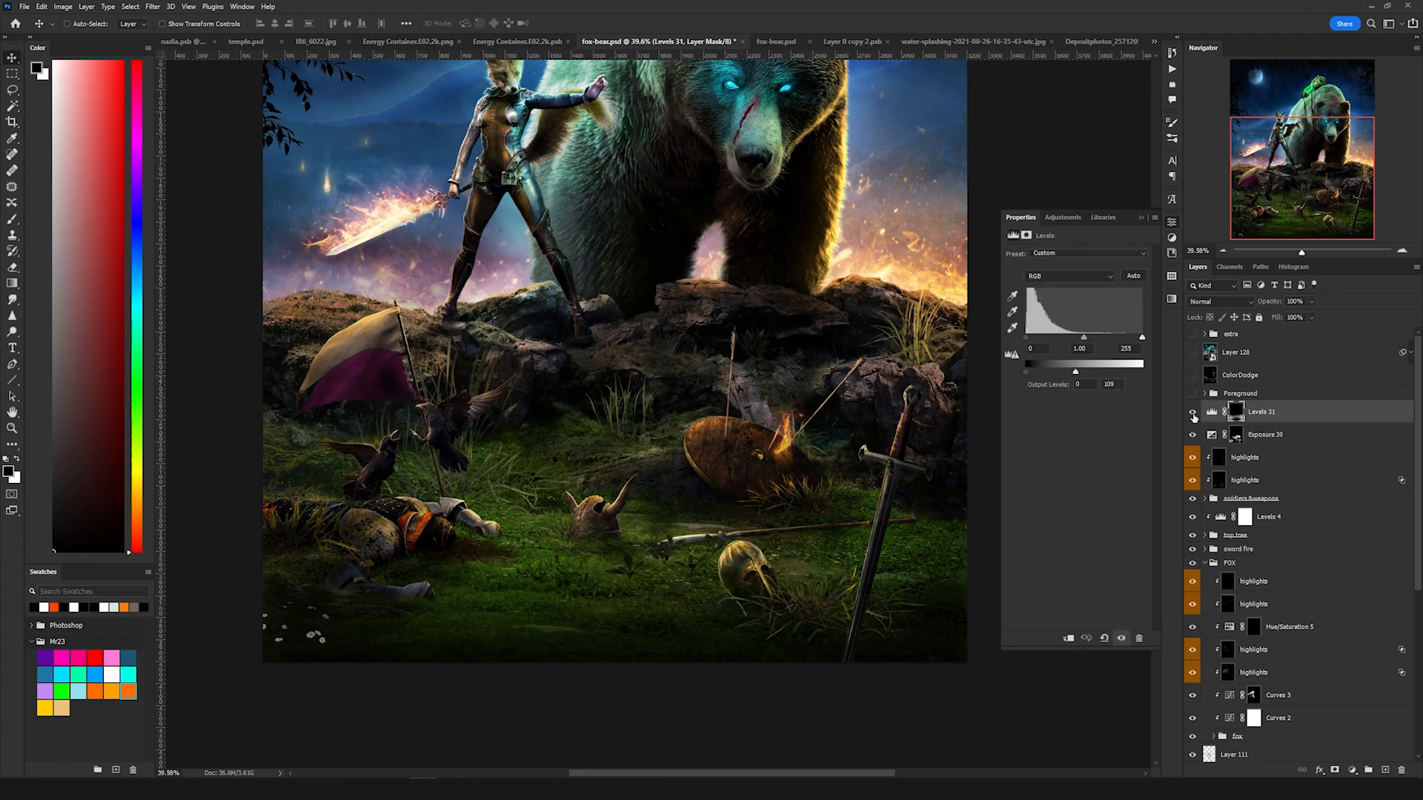
click(1239, 394)
click(1193, 394)
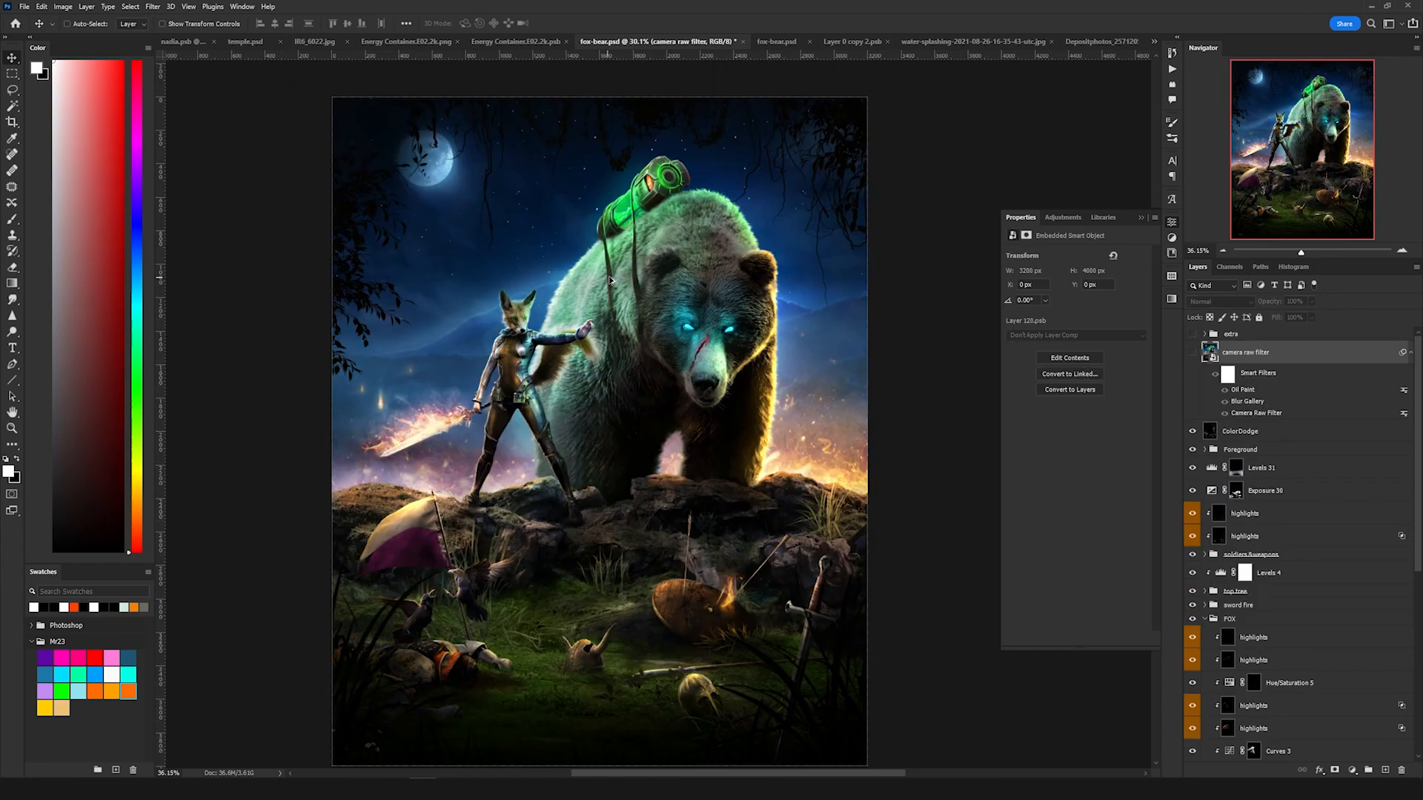
Step: Zoom in to examine the bear's green magic glow and the layers of its Green Magic group
scroll(610, 278, up, 3)
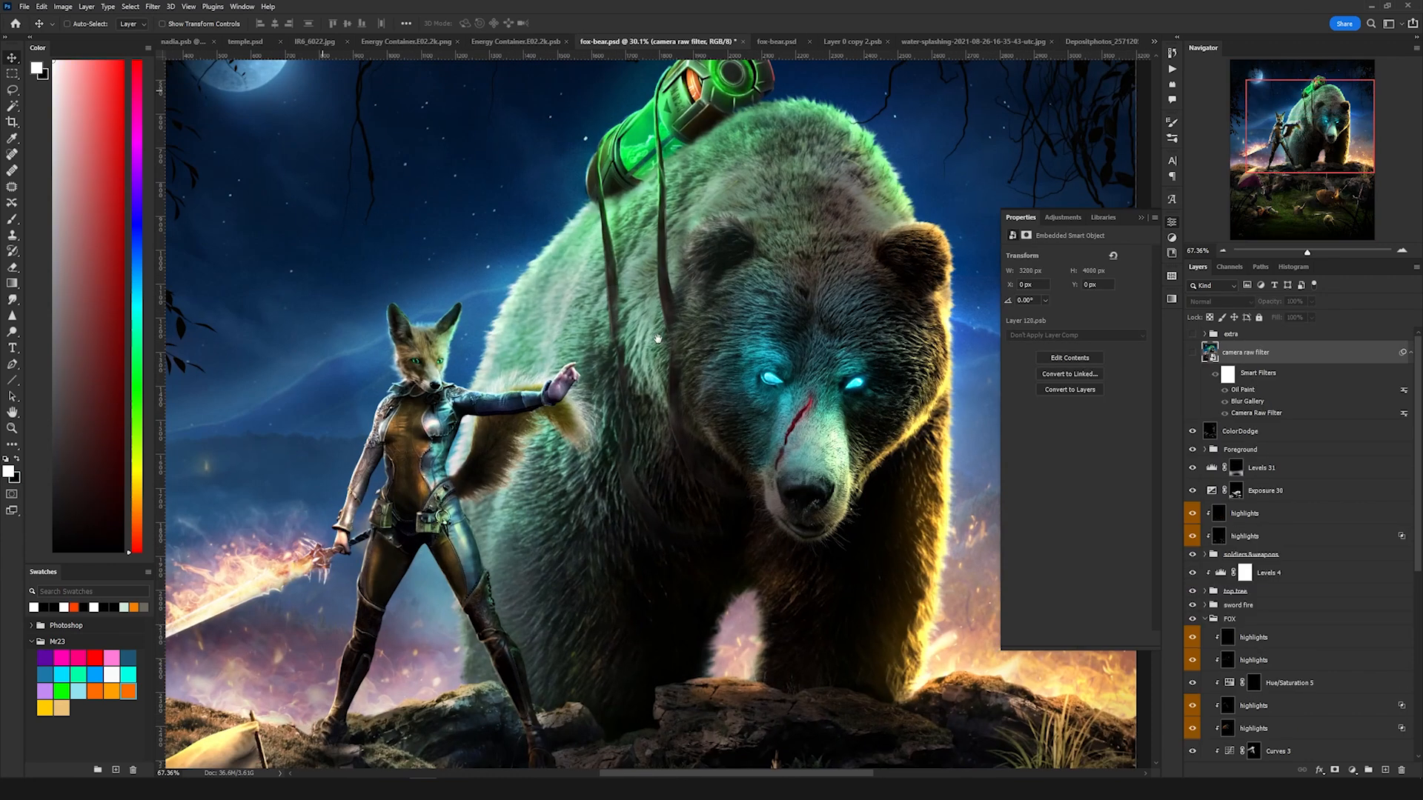
scroll(660, 334, up, 4)
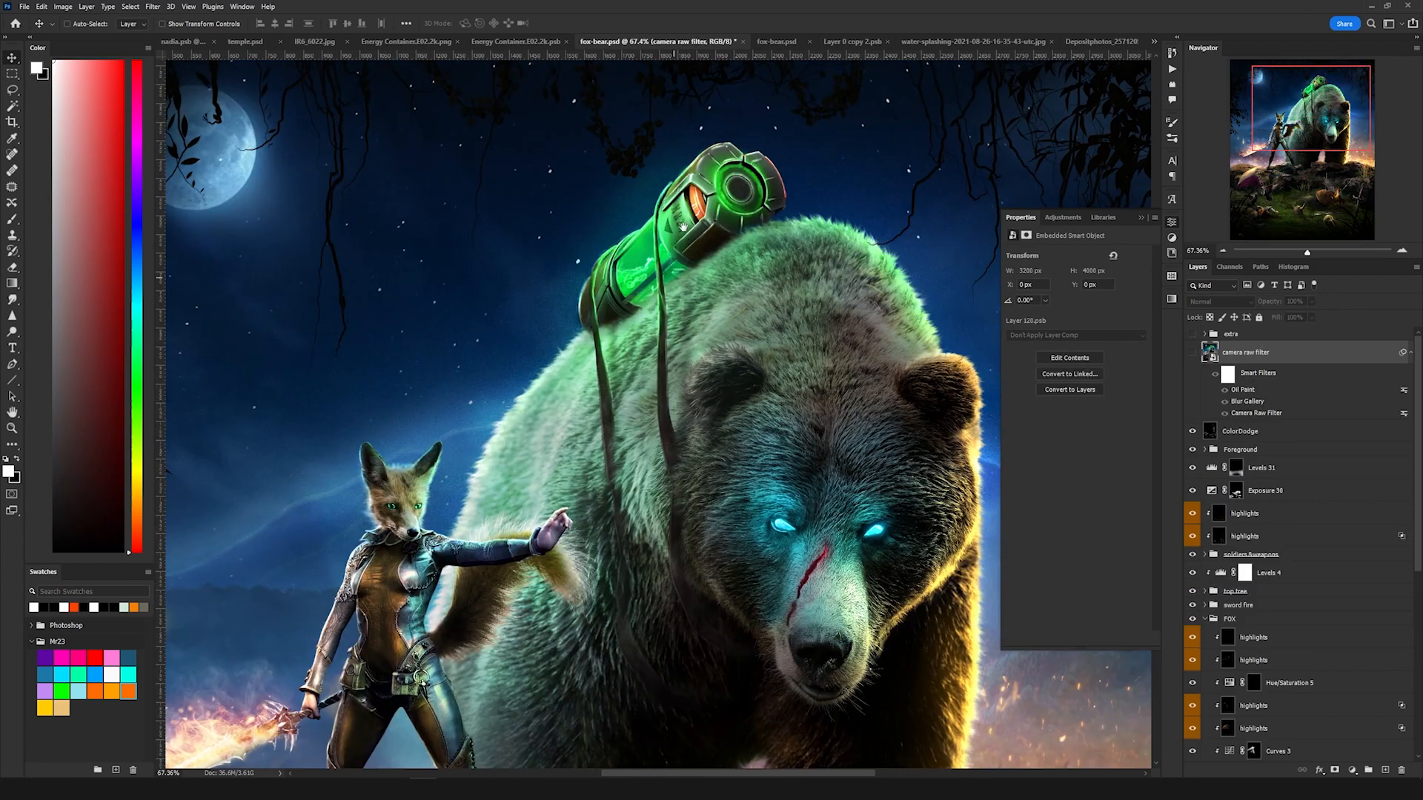
scroll(683, 254, up, 1)
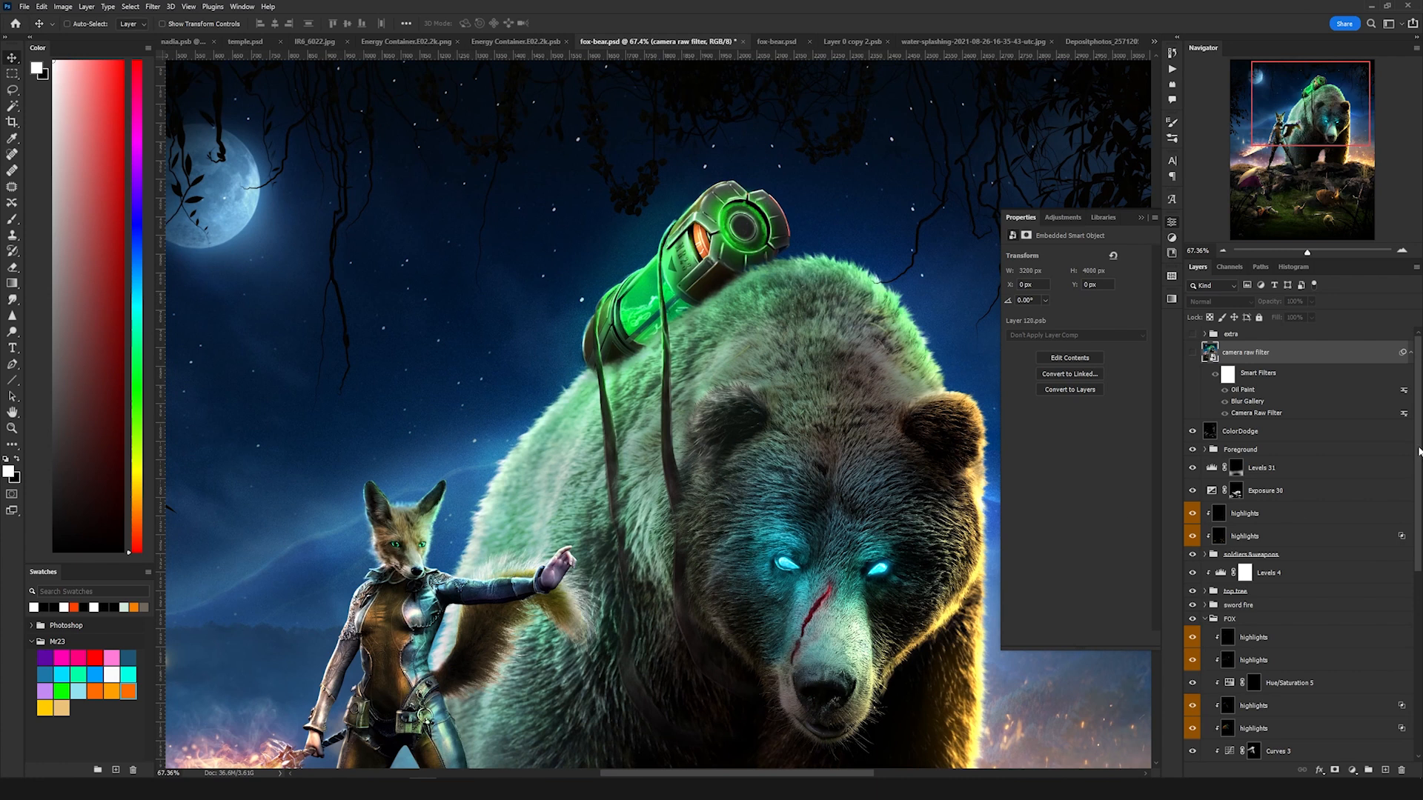
scroll(1393, 452, down, 5)
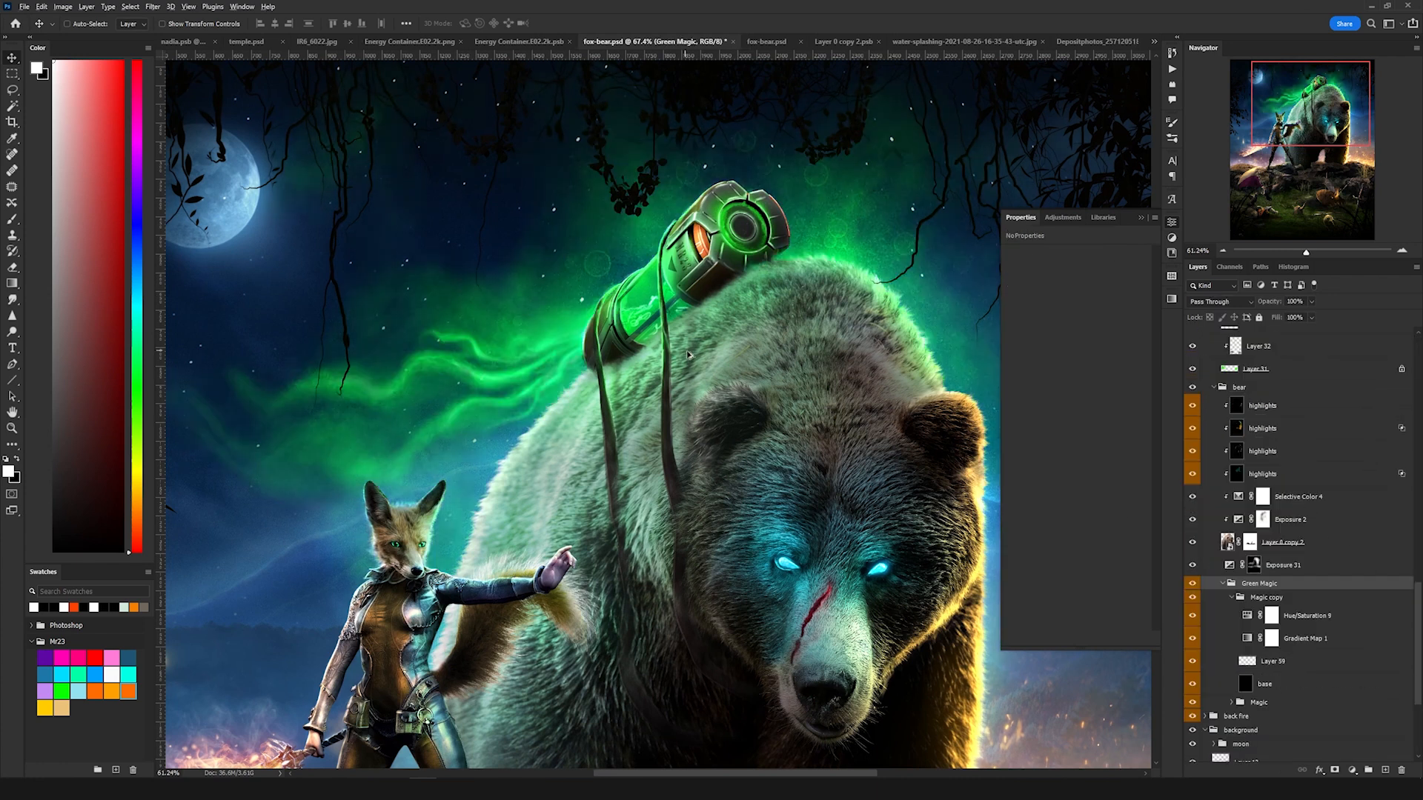
scroll(688, 355, down, 3)
scroll(688, 354, up, 5)
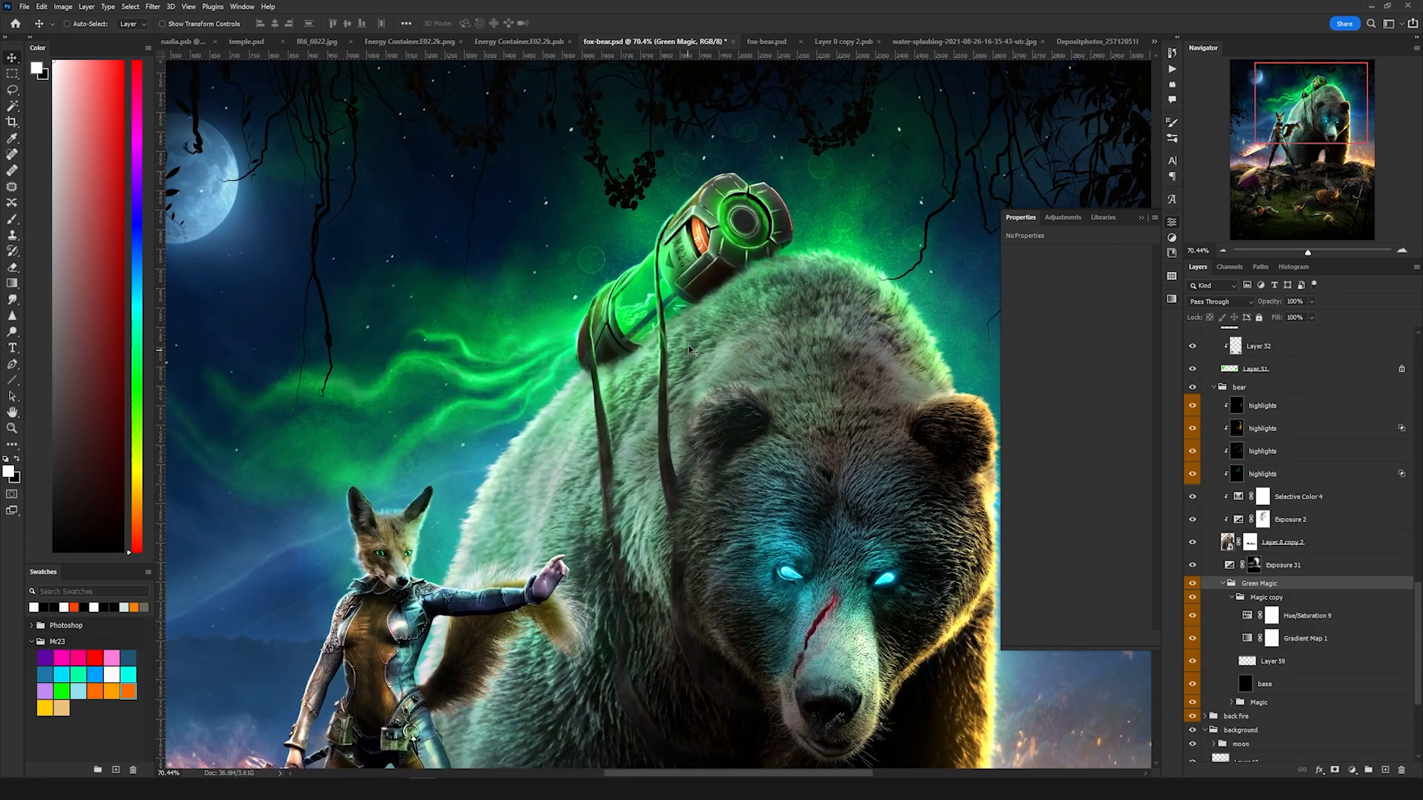
scroll(729, 286, up, 3)
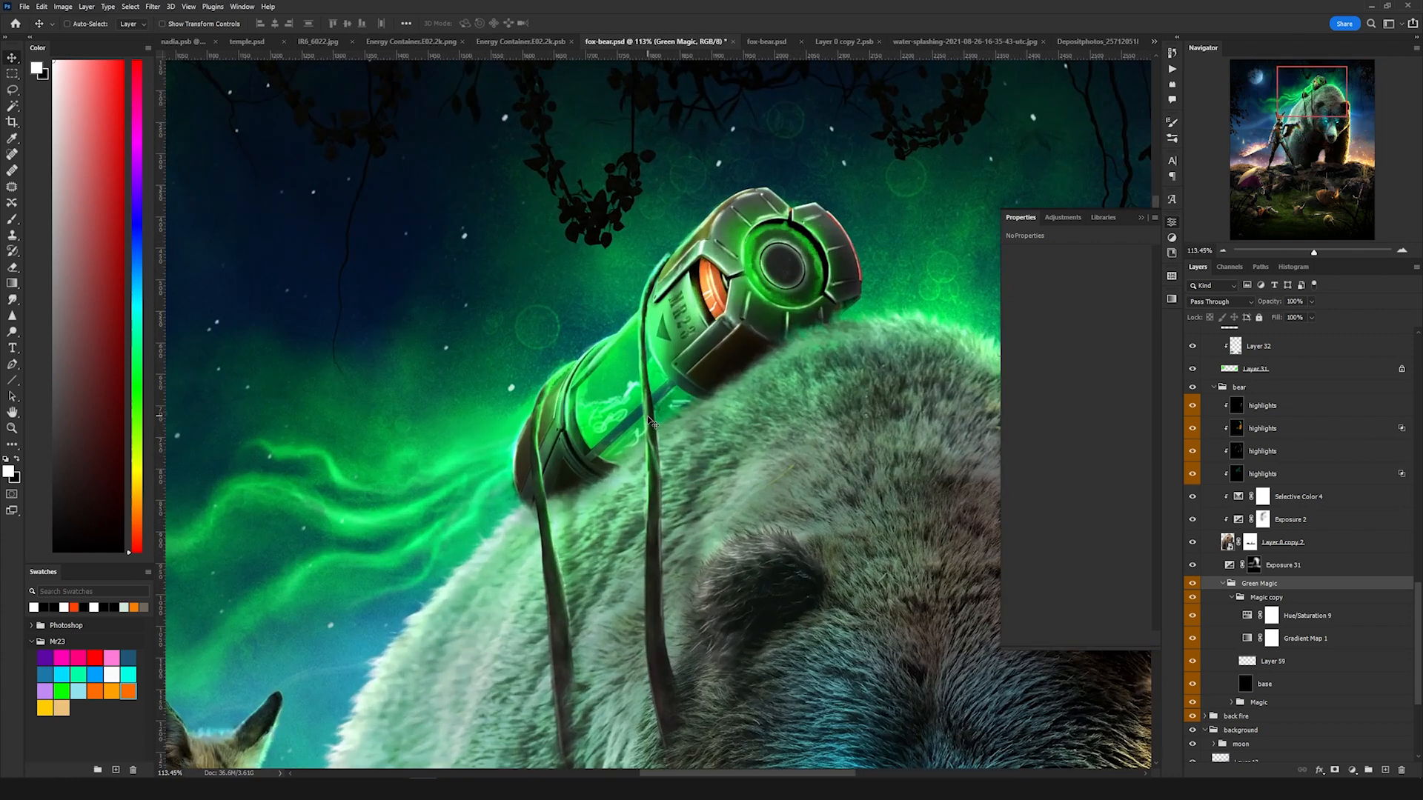
drag(649, 421, 742, 302)
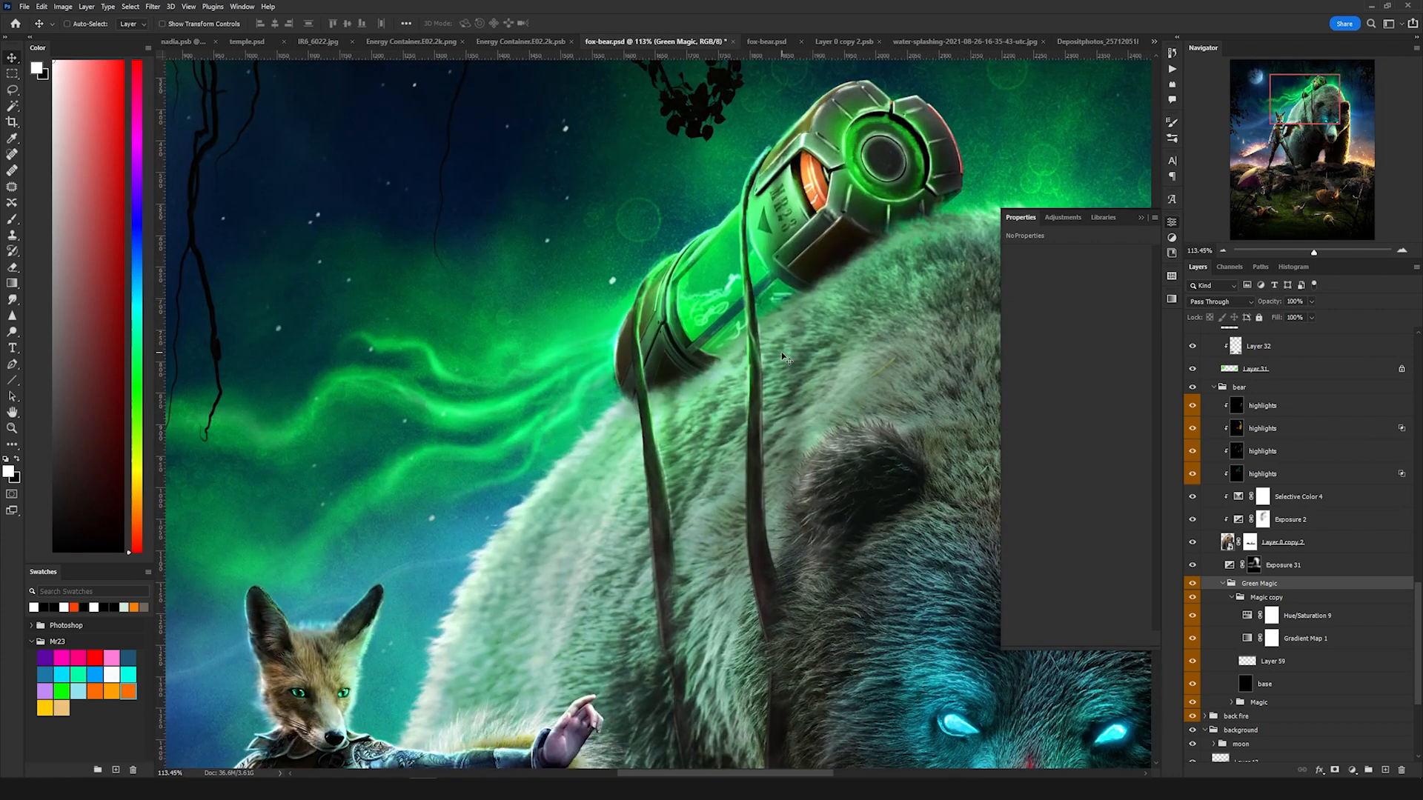
click(1315, 638)
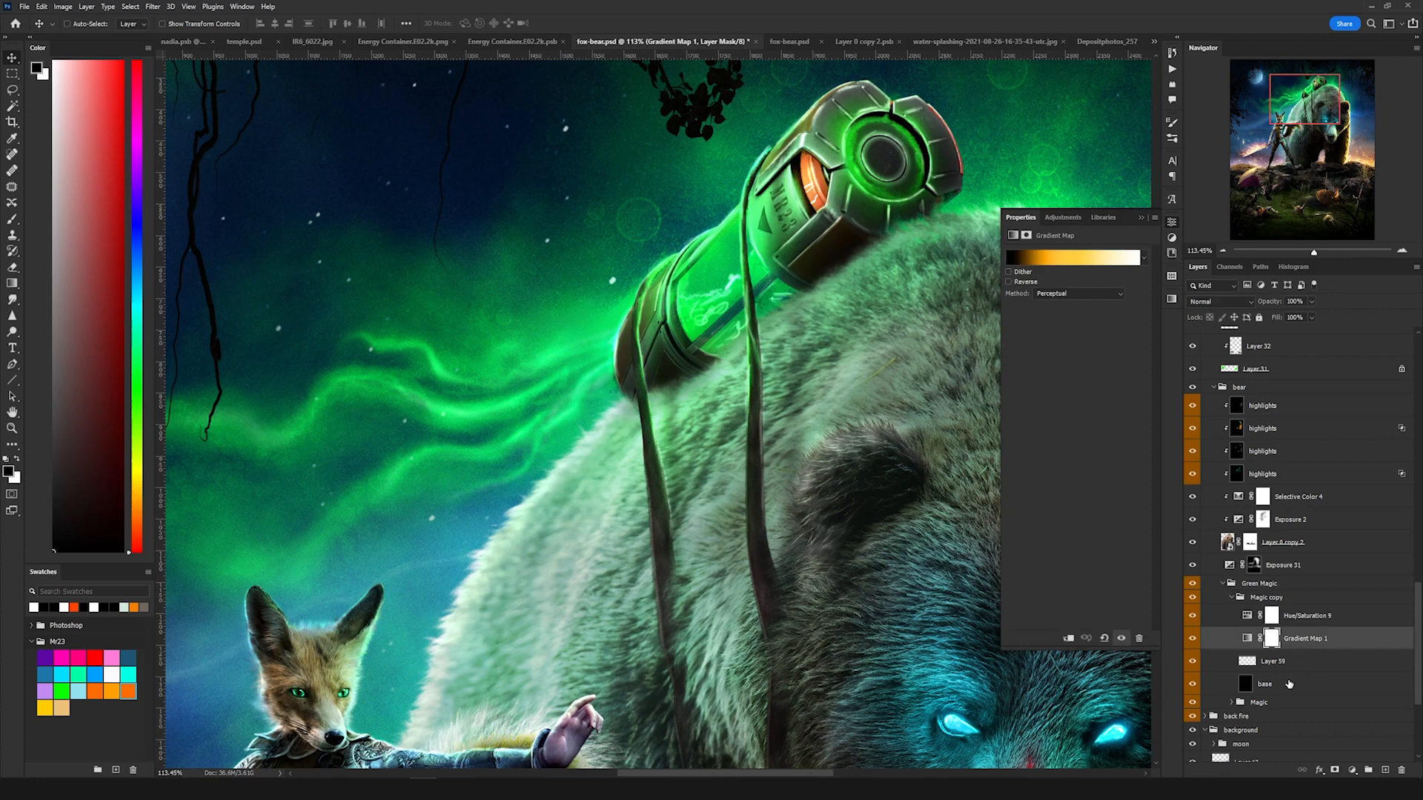
click(1289, 683)
scroll(520, 339, down, 3)
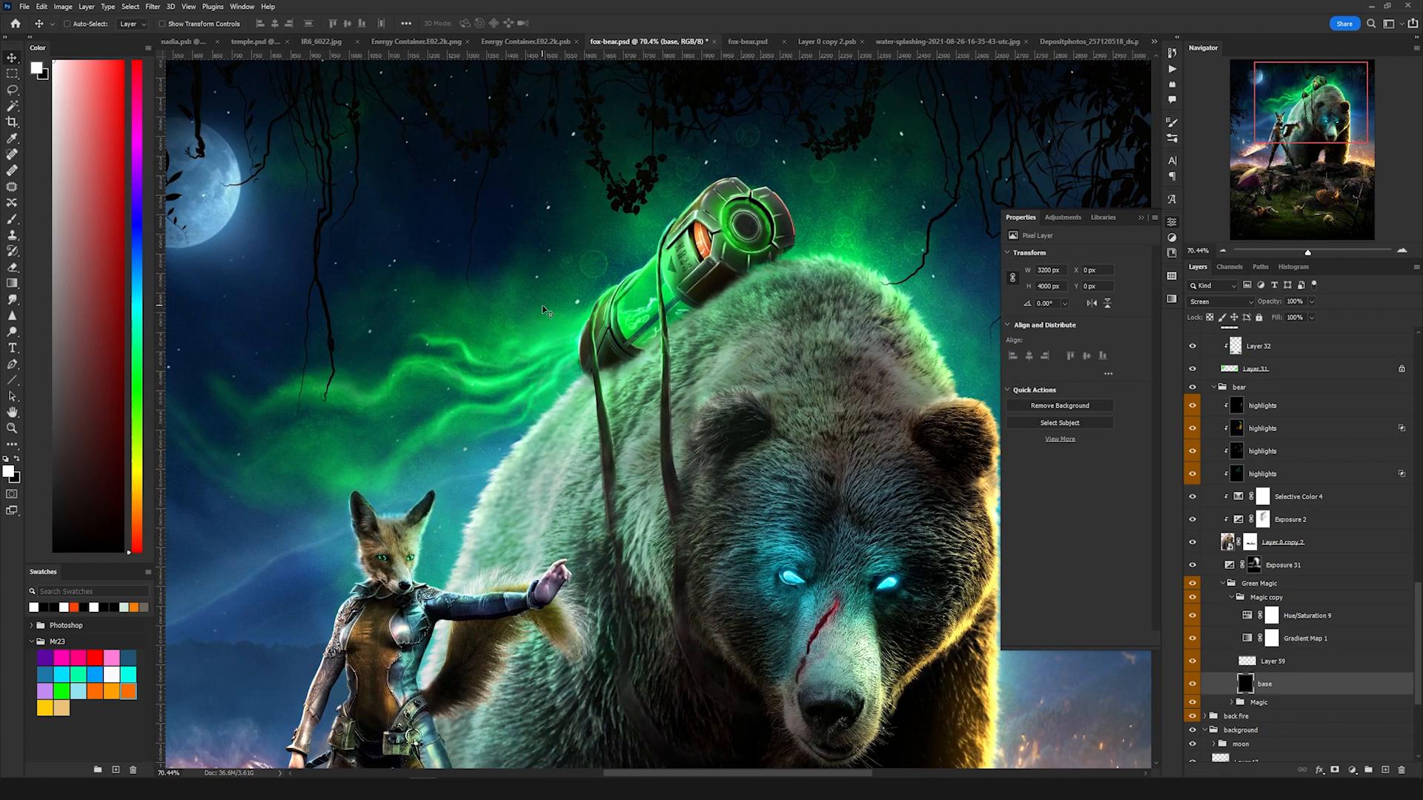
scroll(550, 308, down, 1)
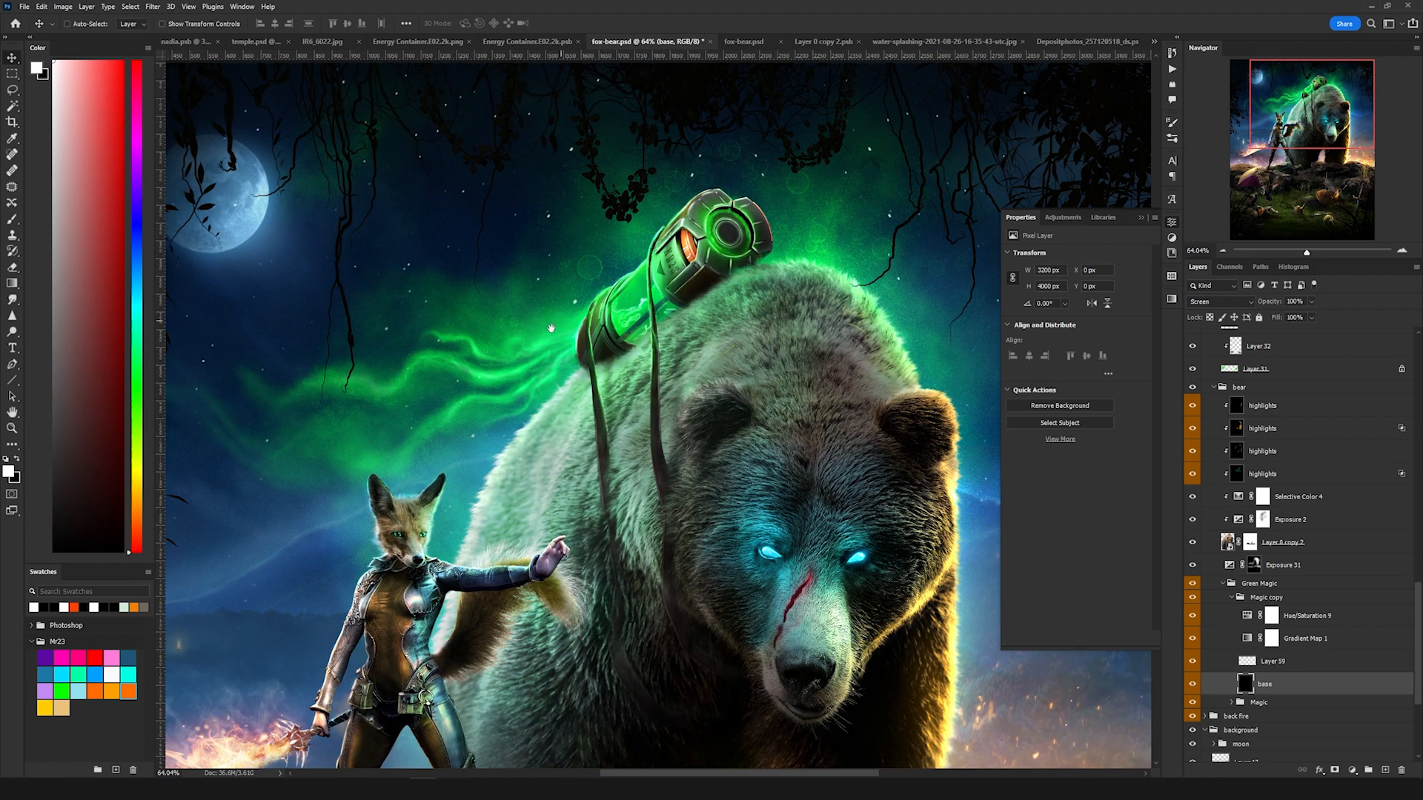
drag(551, 326, 624, 302)
scroll(624, 302, down, 3)
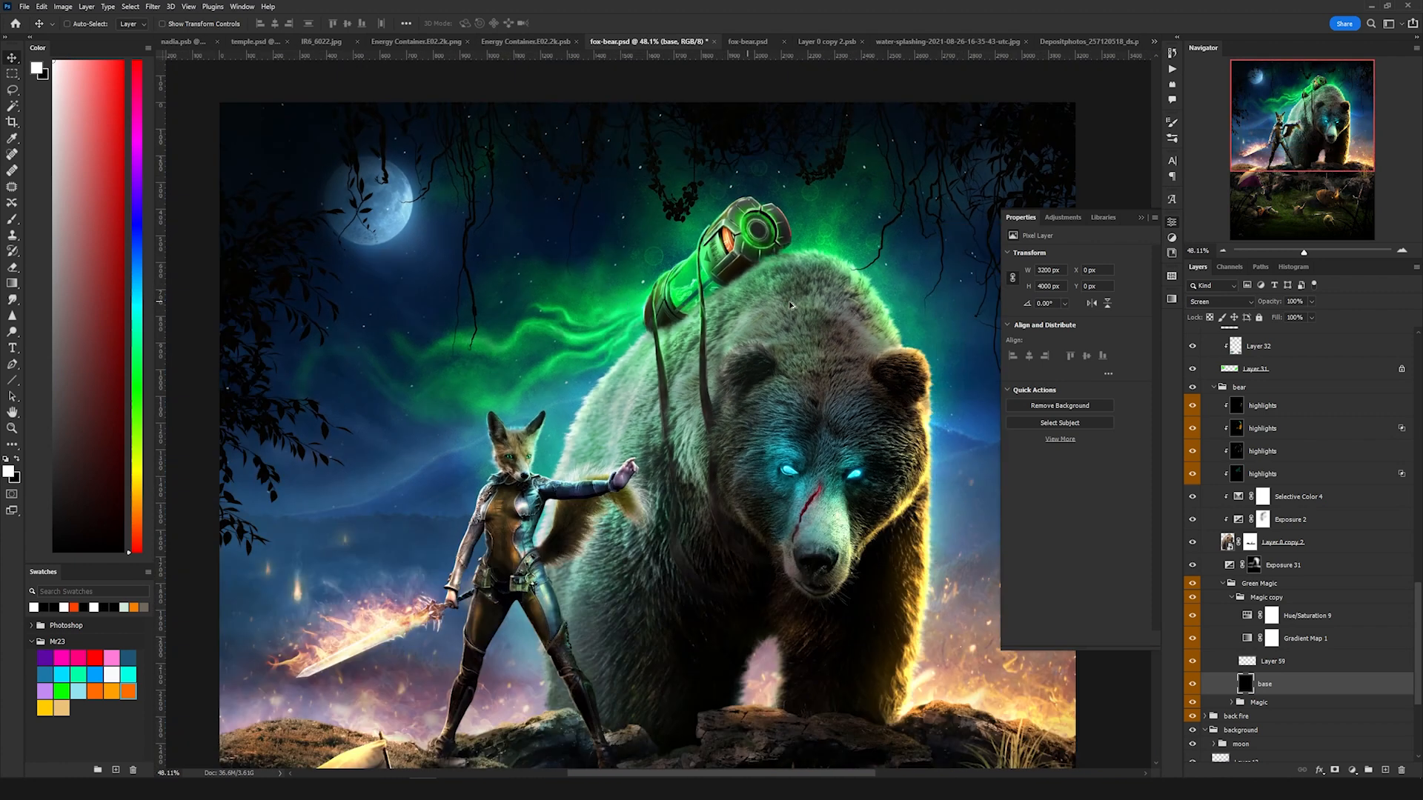
scroll(788, 219, up, 5)
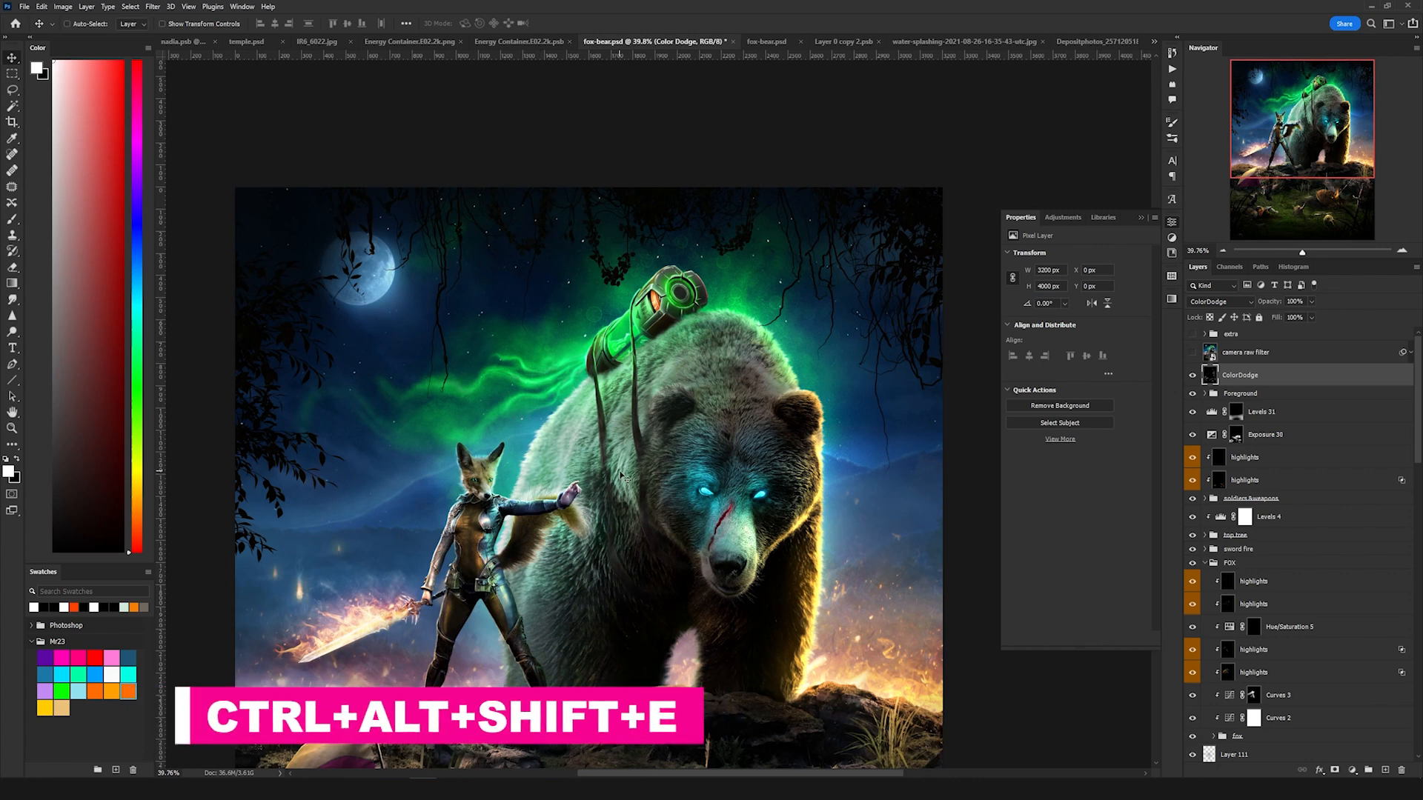
Step: Stamp all visible layers into a new merged layer and convert it to a smart object
key(ctrl+alt+shift+e)
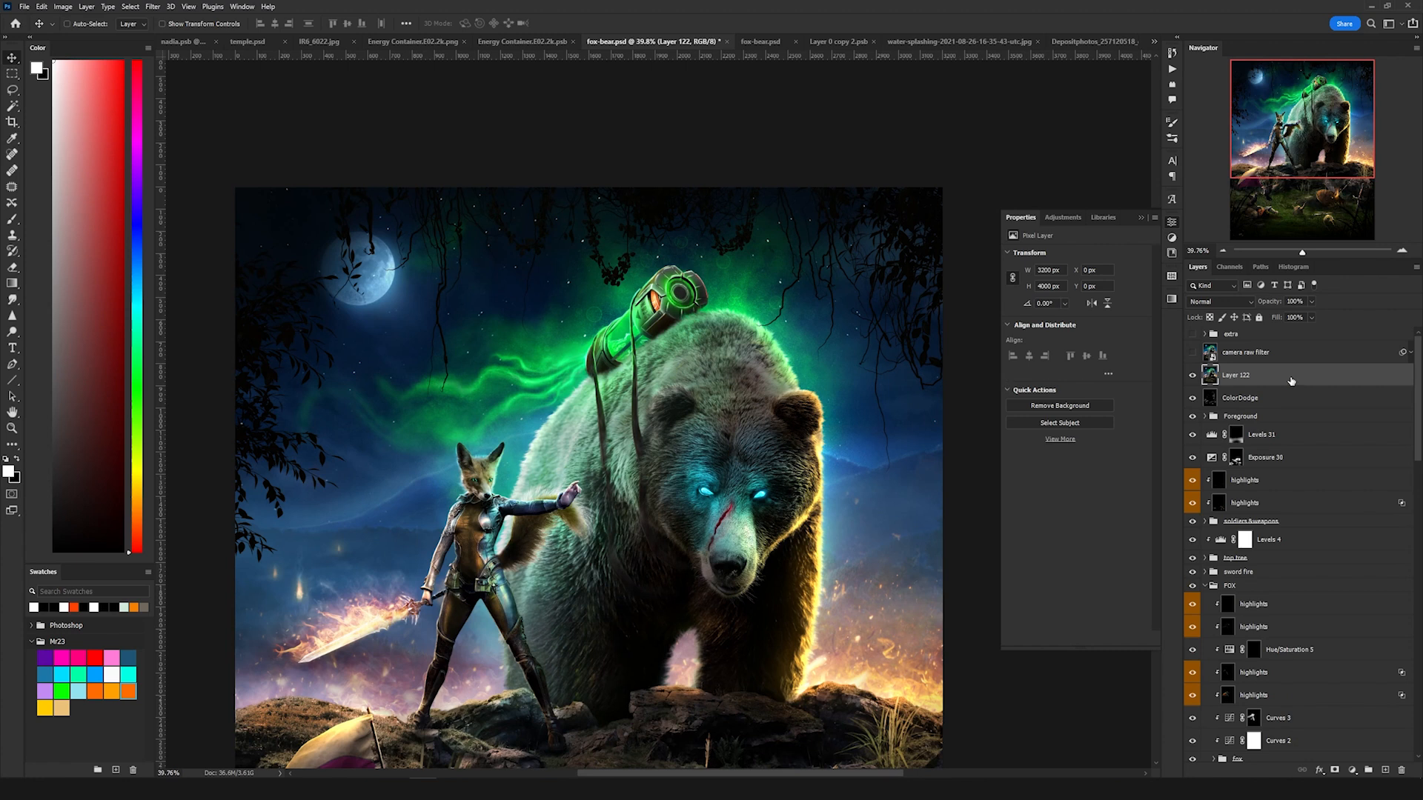
right_click(1291, 378)
click(1291, 389)
right_click(1289, 385)
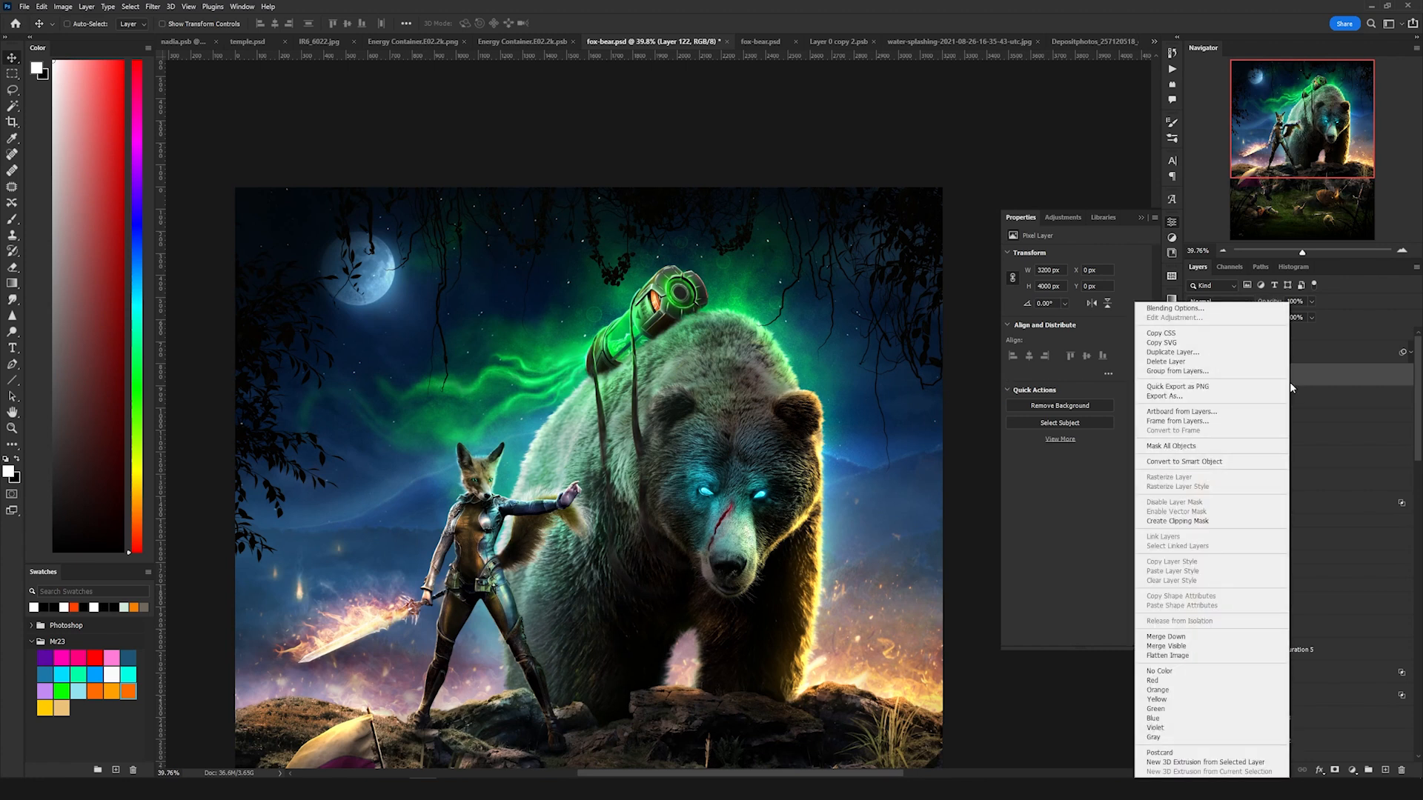
click(1221, 460)
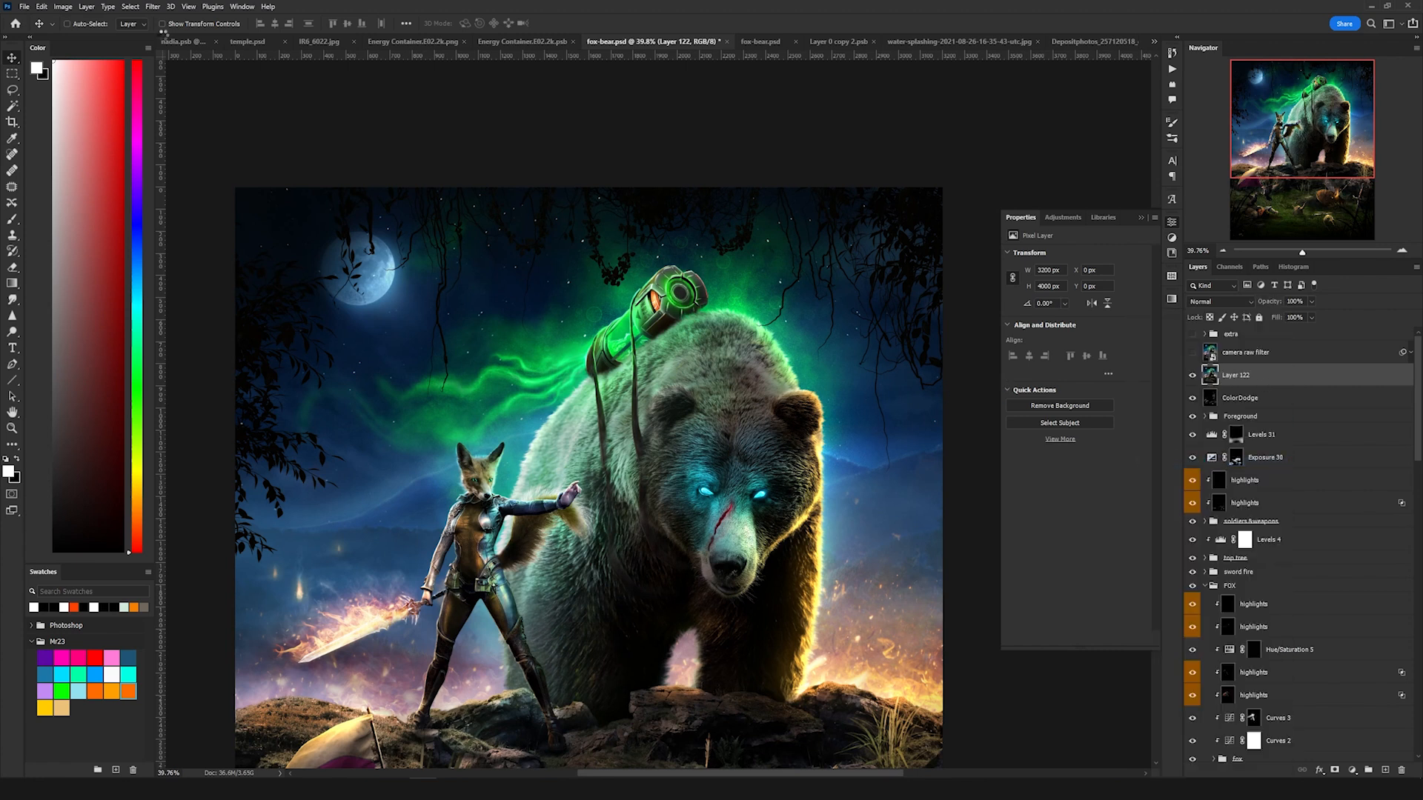
Step: Open the Camera Raw Filter on the merged smart object and expand its Detail and Effects sections
click(153, 7)
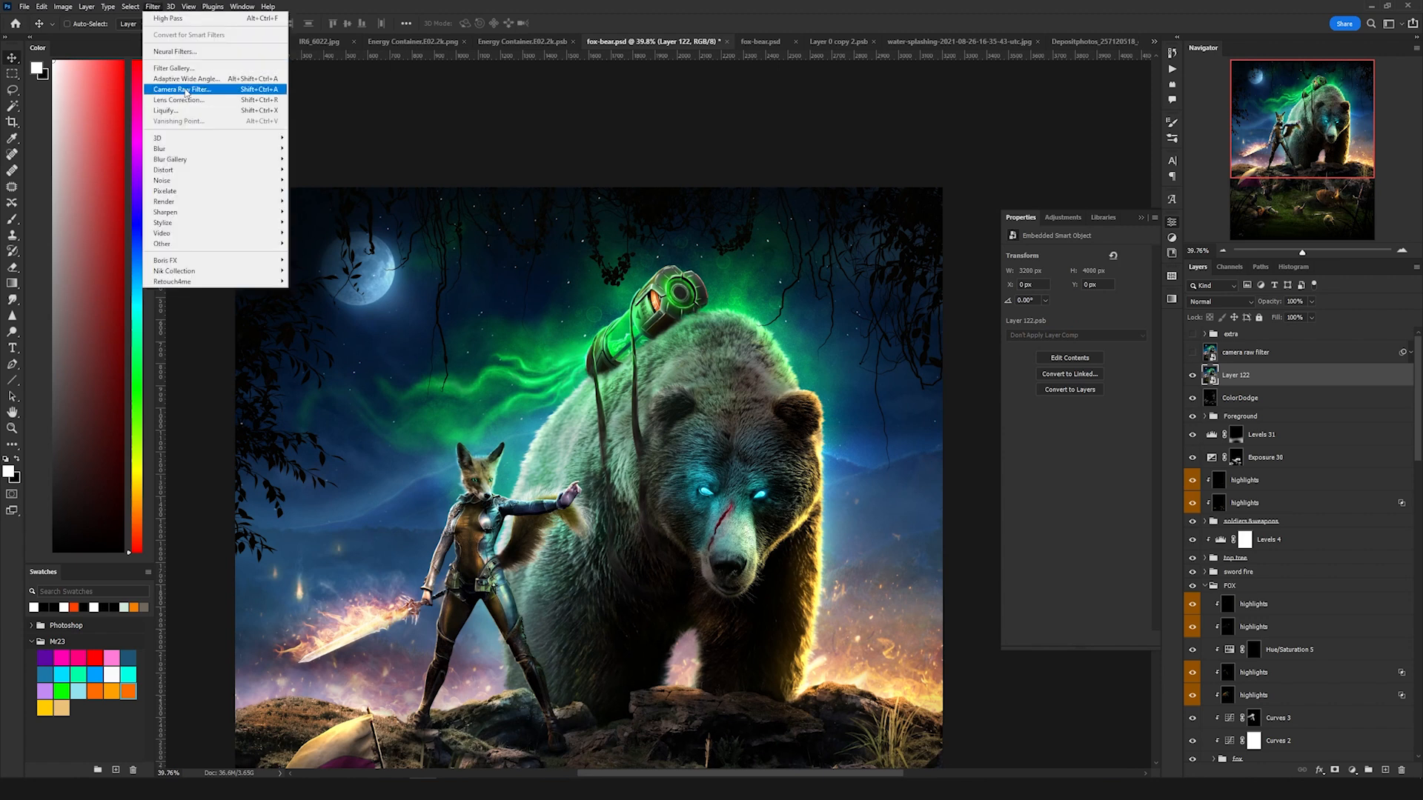
click(185, 90)
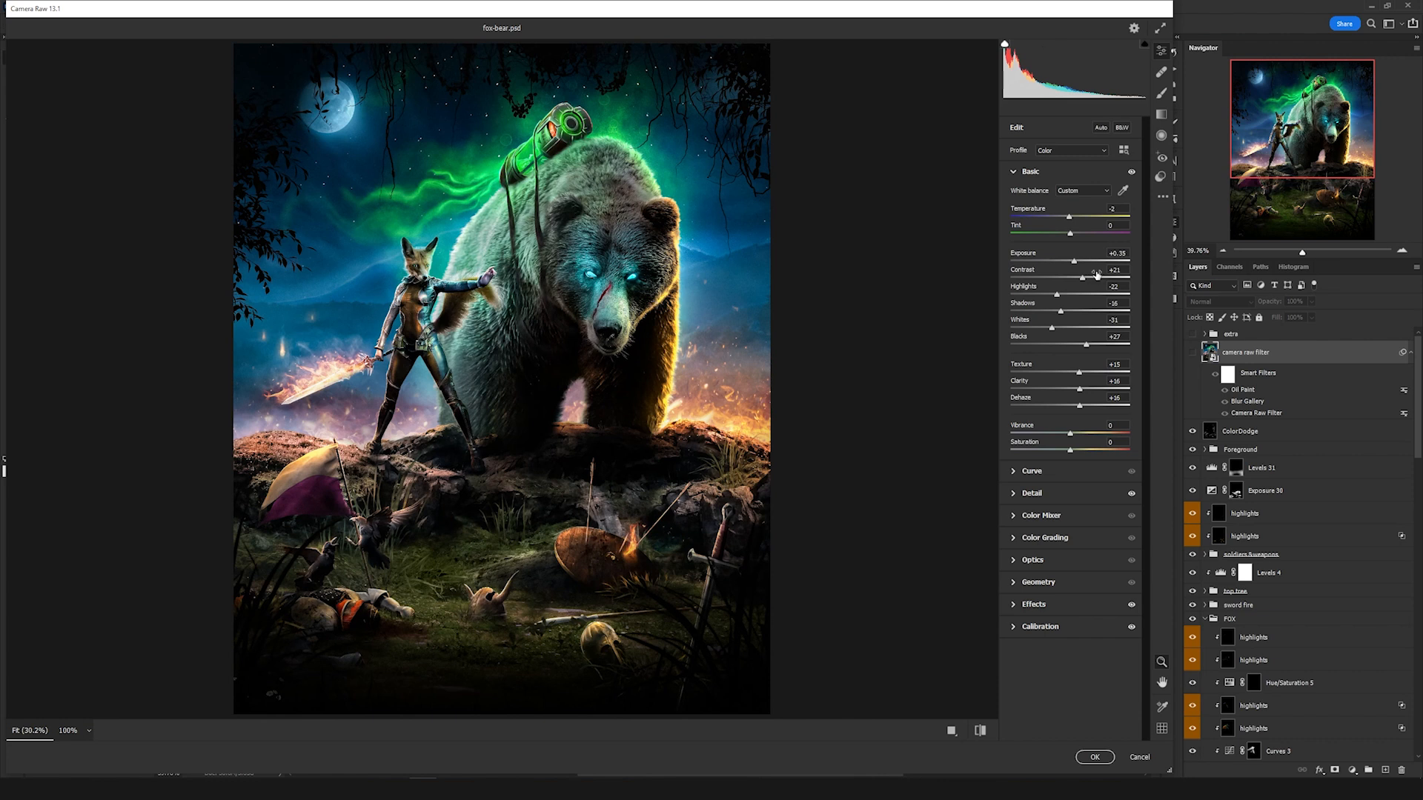
click(1069, 494)
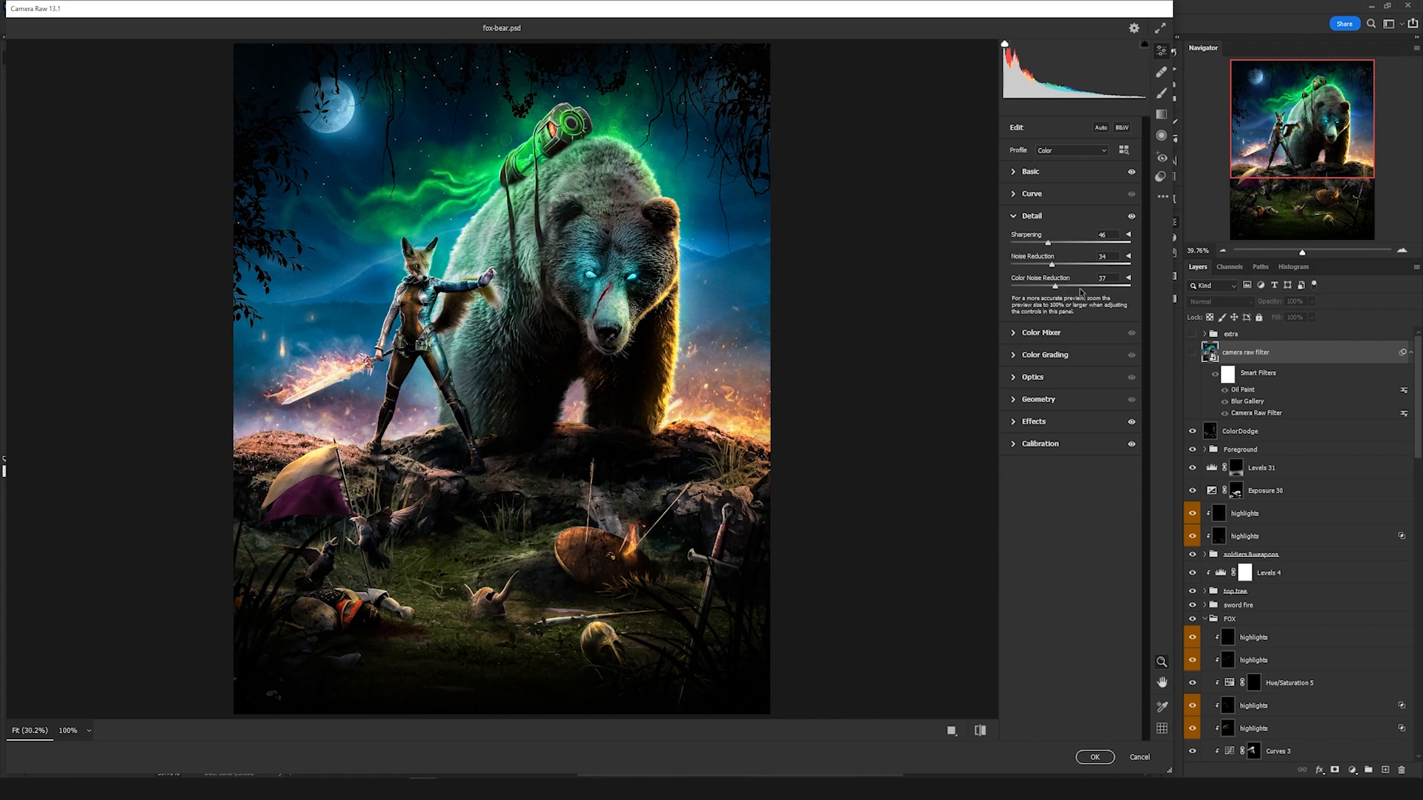
click(1067, 421)
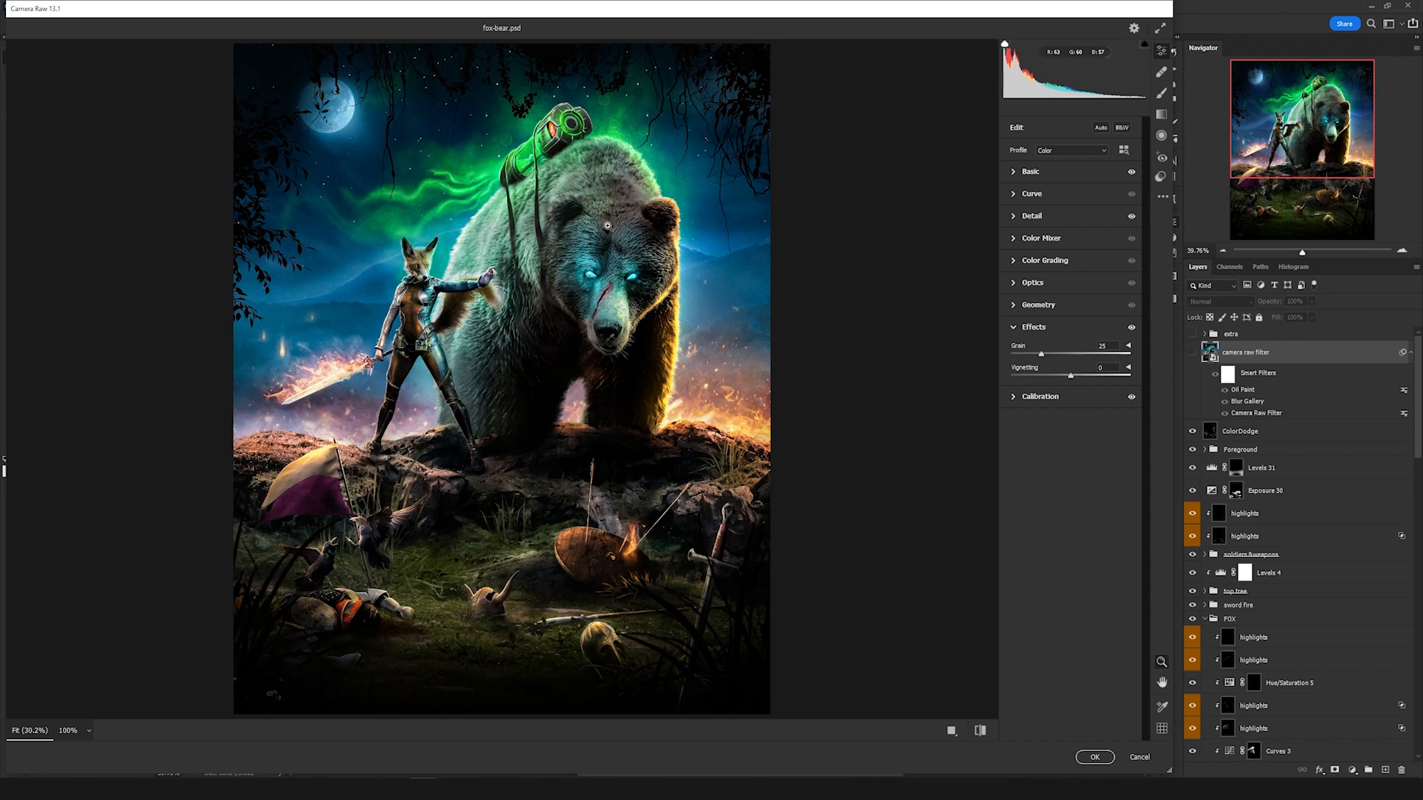
Step: Inspect the preview at 100% and the Calibration section, then apply the Camera Raw Filter
click(607, 227)
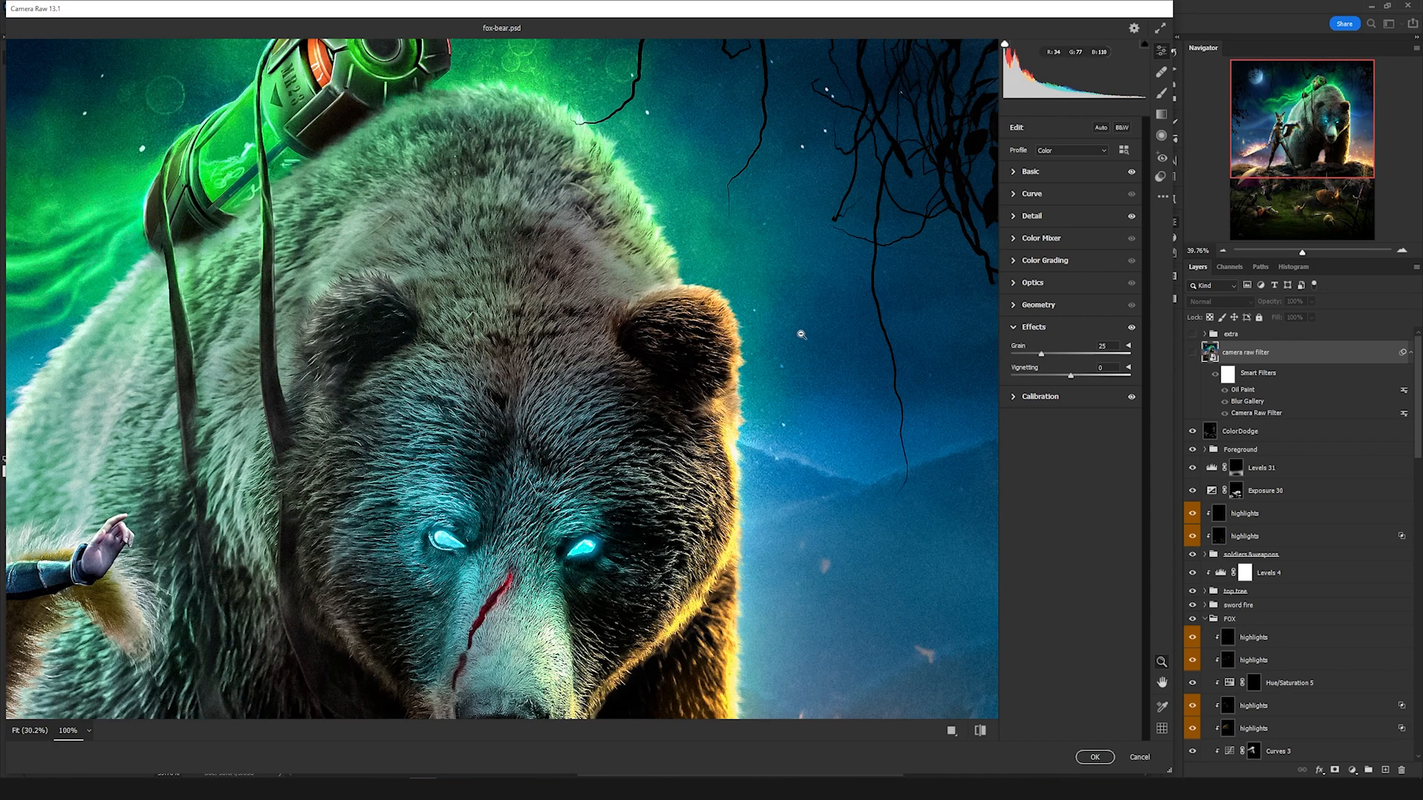
scroll(781, 323, down, 1)
drag(606, 307, 778, 151)
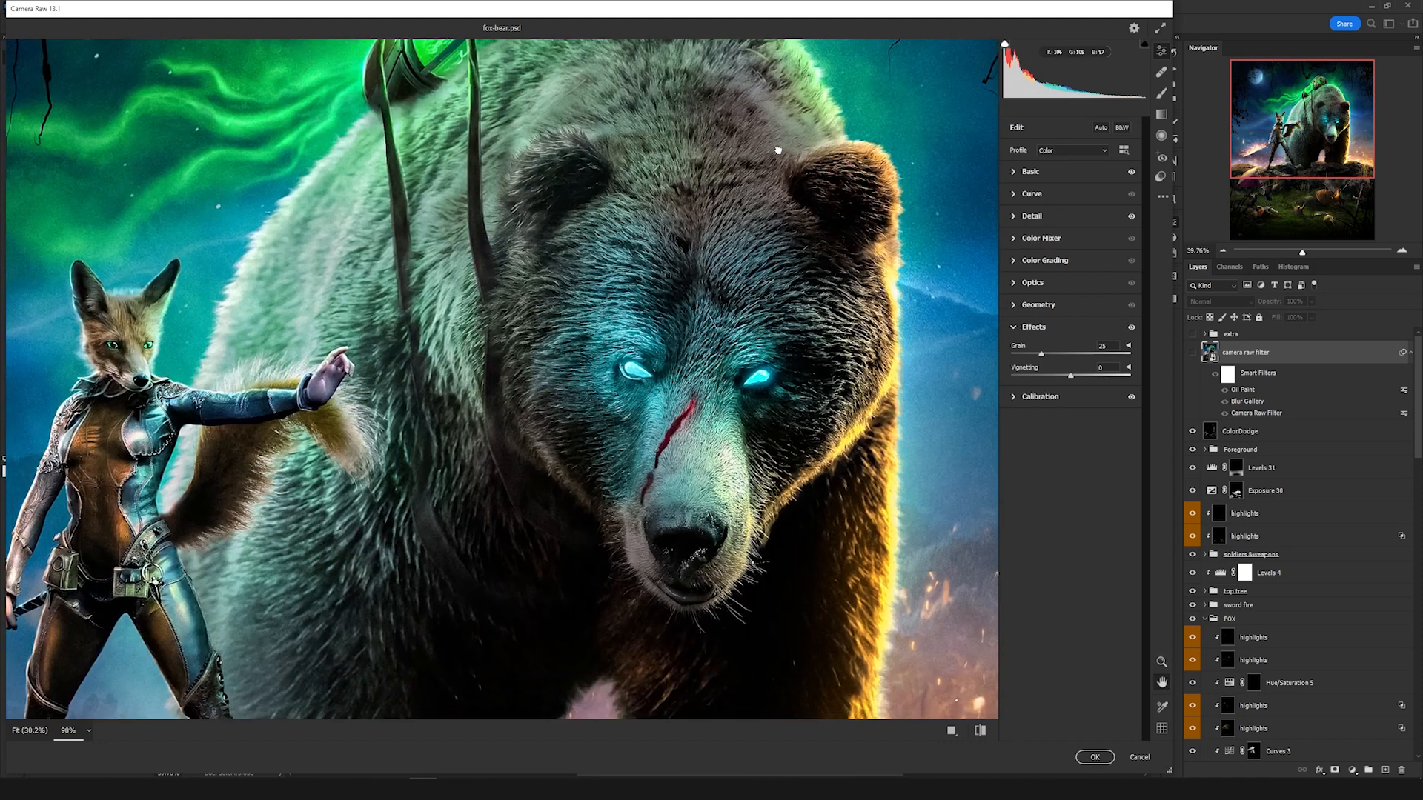
drag(479, 365, 780, 243)
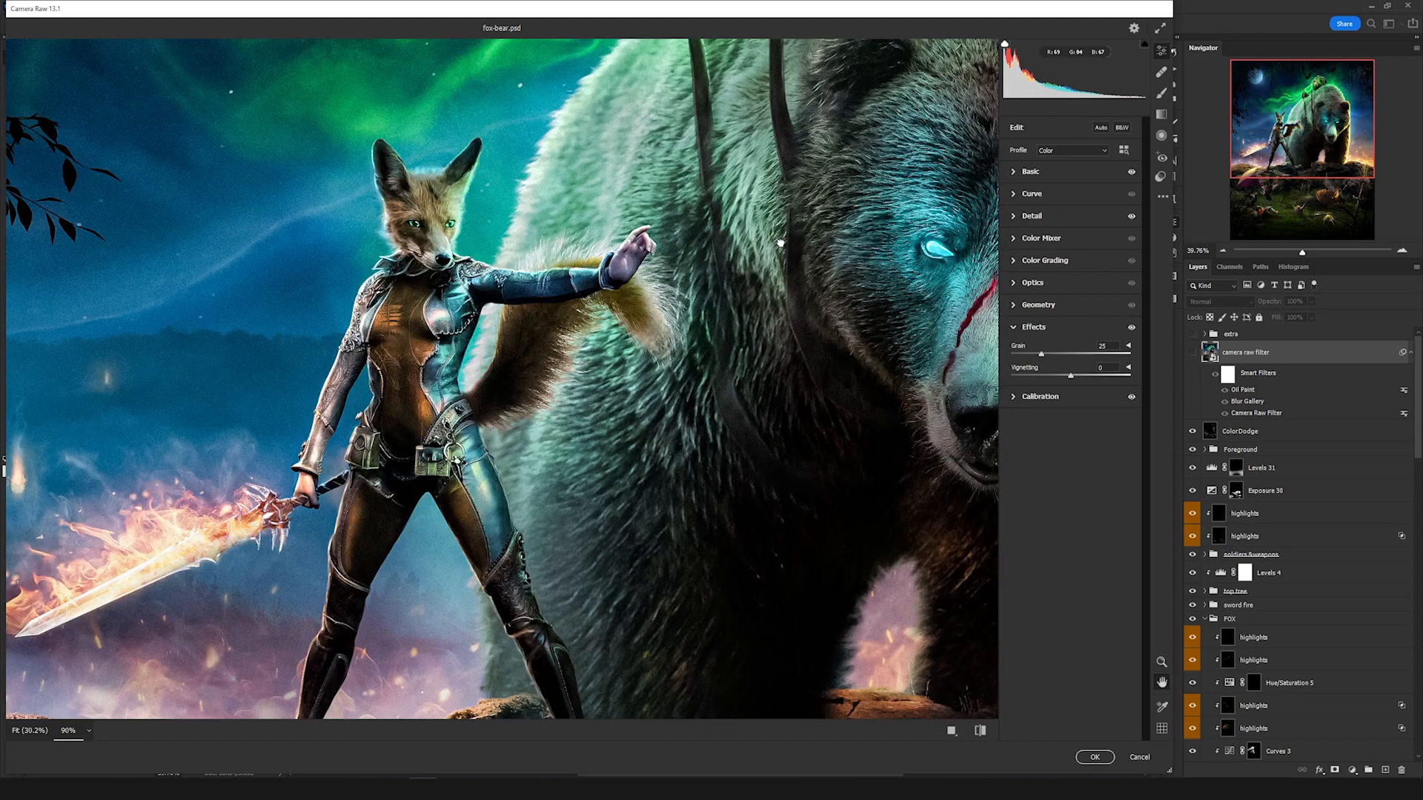
click(1045, 396)
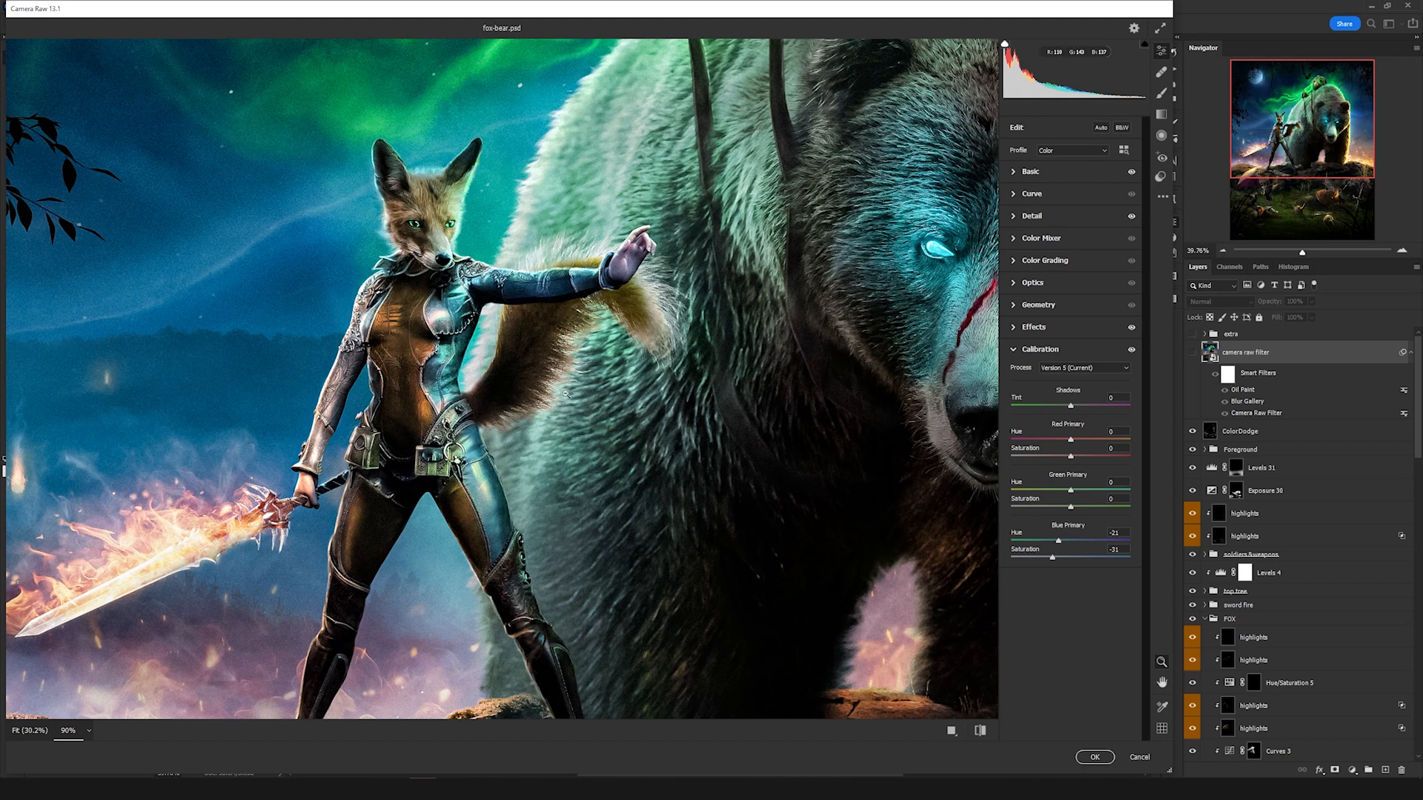
click(1094, 756)
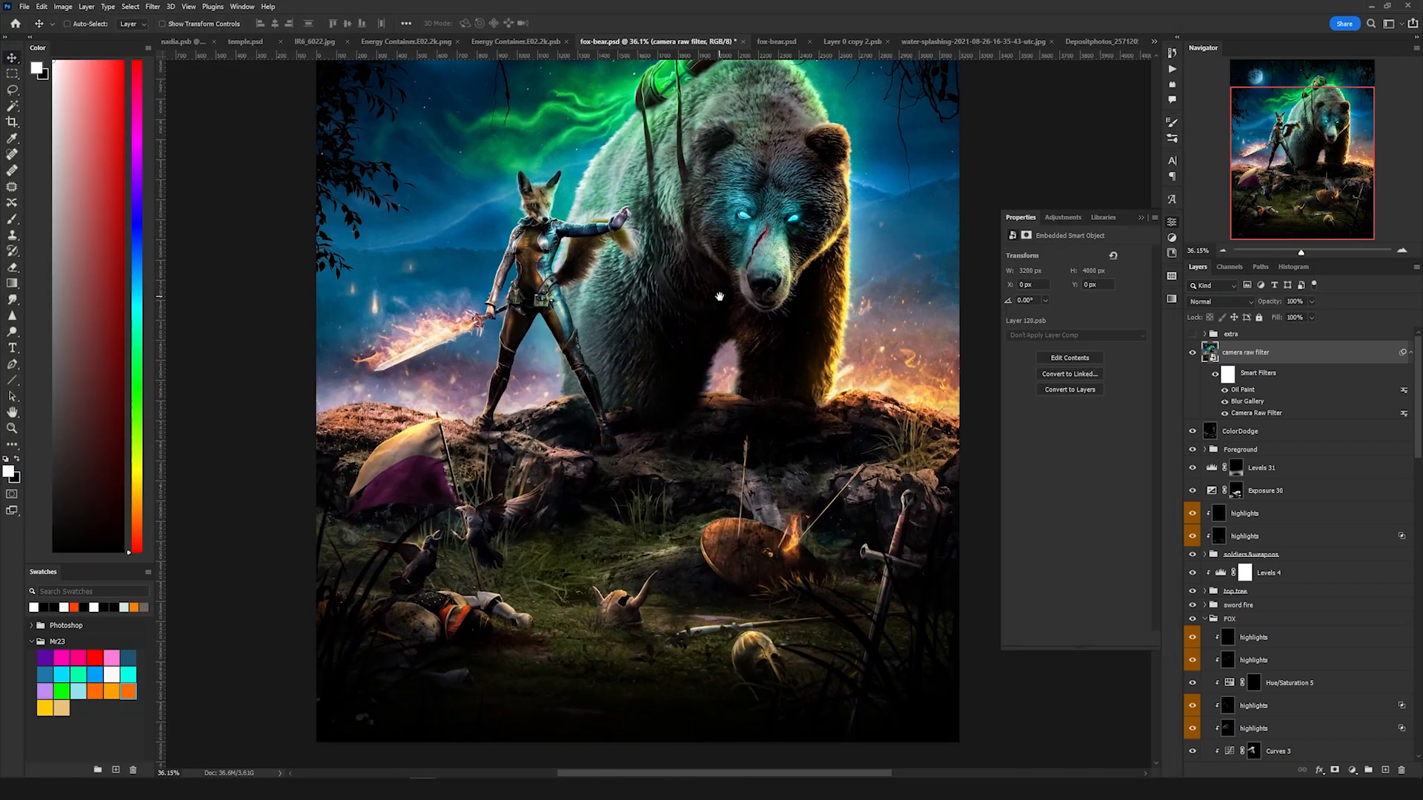
Step: Pan and zoom around the canvas to review the finished composite
drag(719, 296, 713, 427)
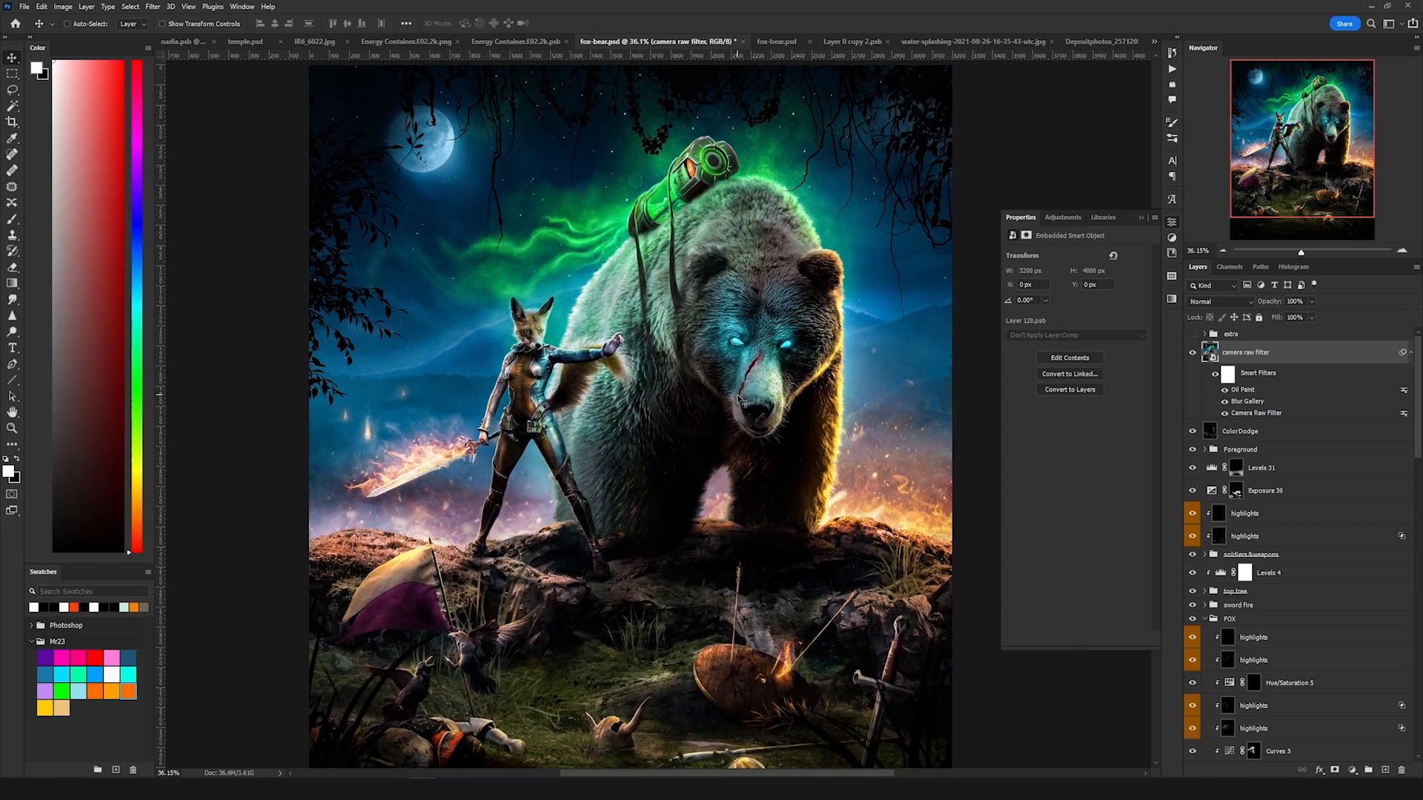
drag(773, 425, 791, 303)
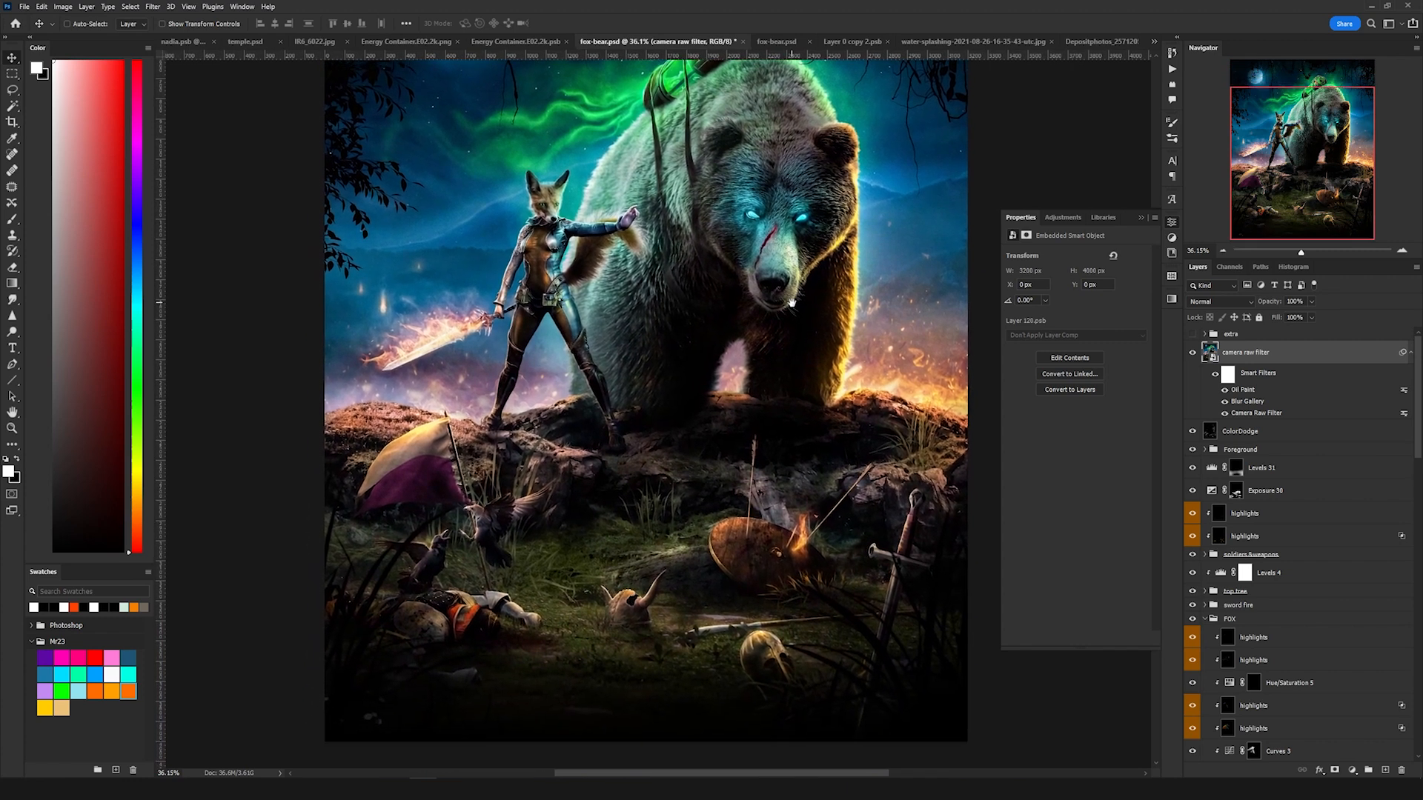
scroll(793, 318, up, 4)
drag(669, 248, 729, 236)
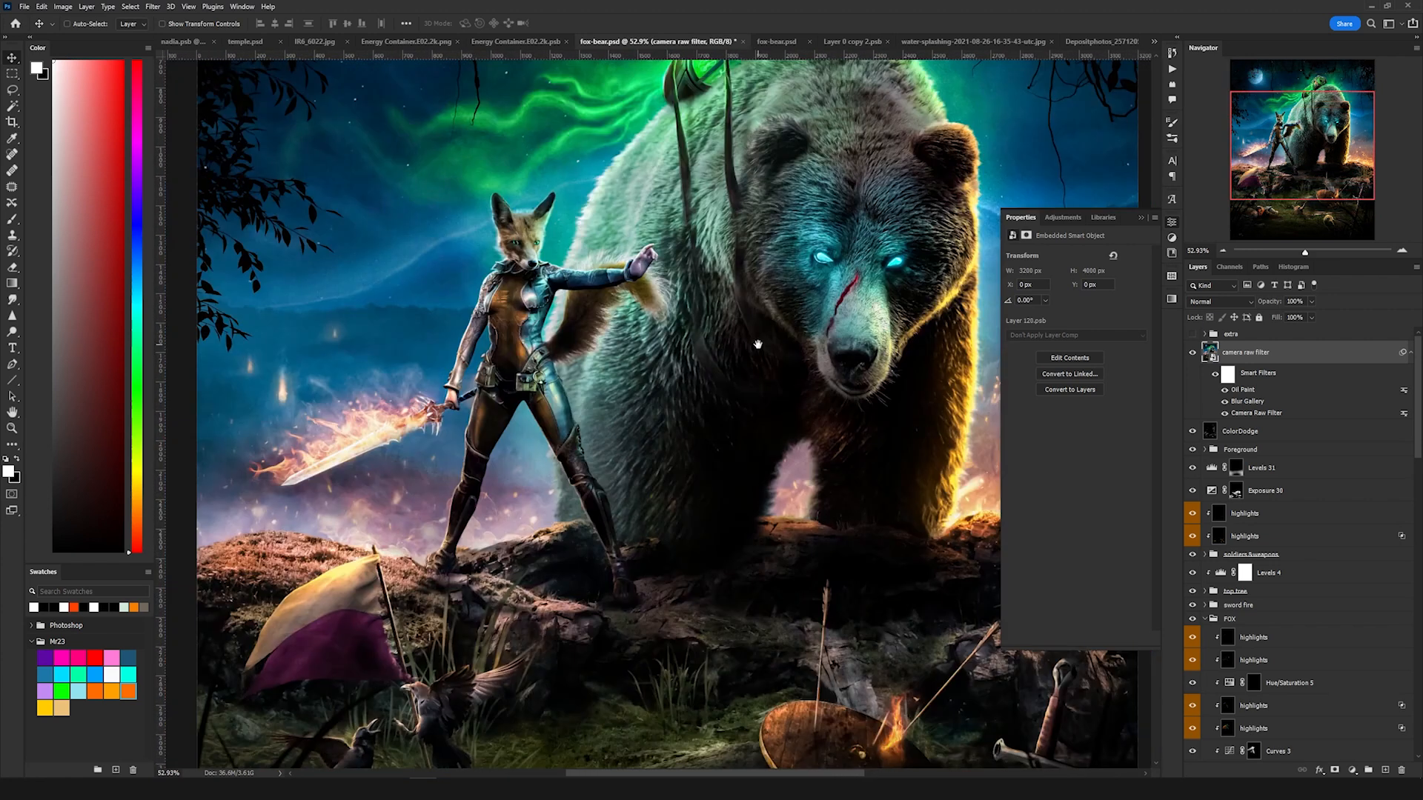